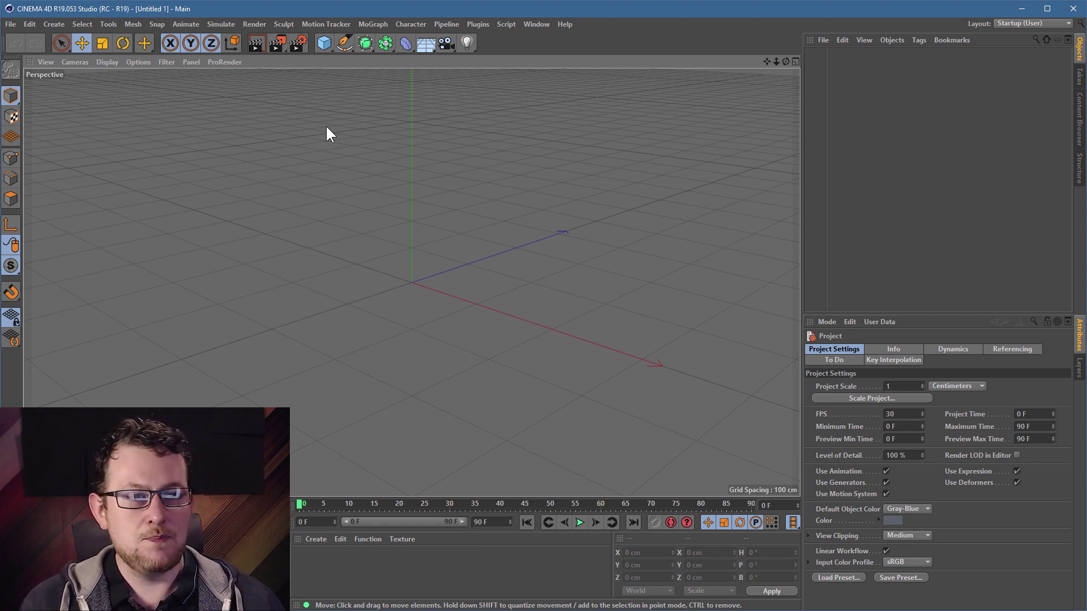
Add a plane to the scene and convert it to an editable polygon object
left_click(328, 43)
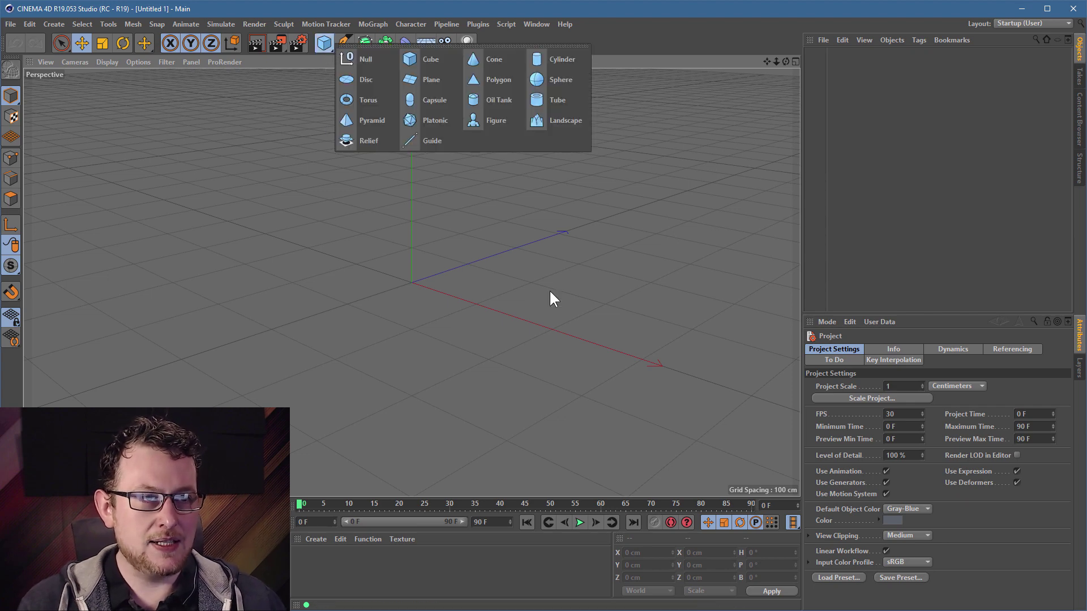
left_click(451, 90)
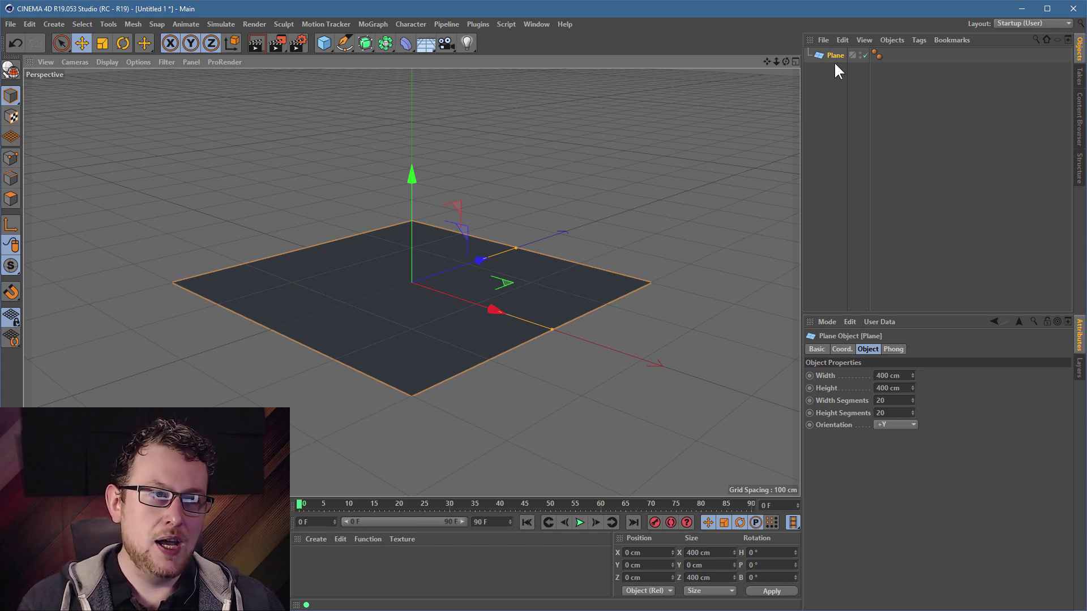
left_click(13, 69)
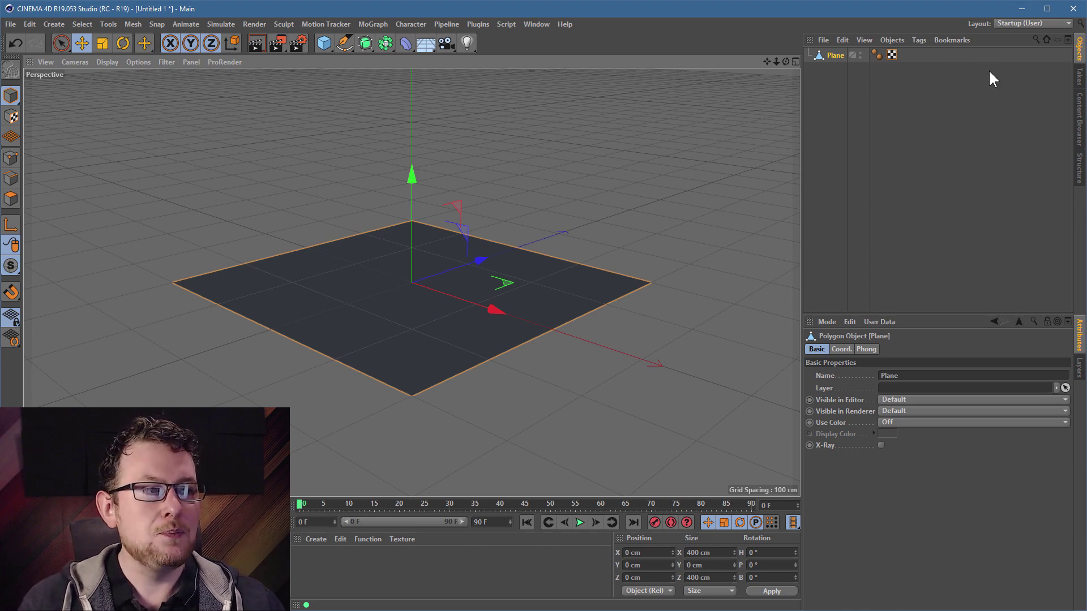
Apply a Cloth simulation tag to the plane
left_click(918, 41)
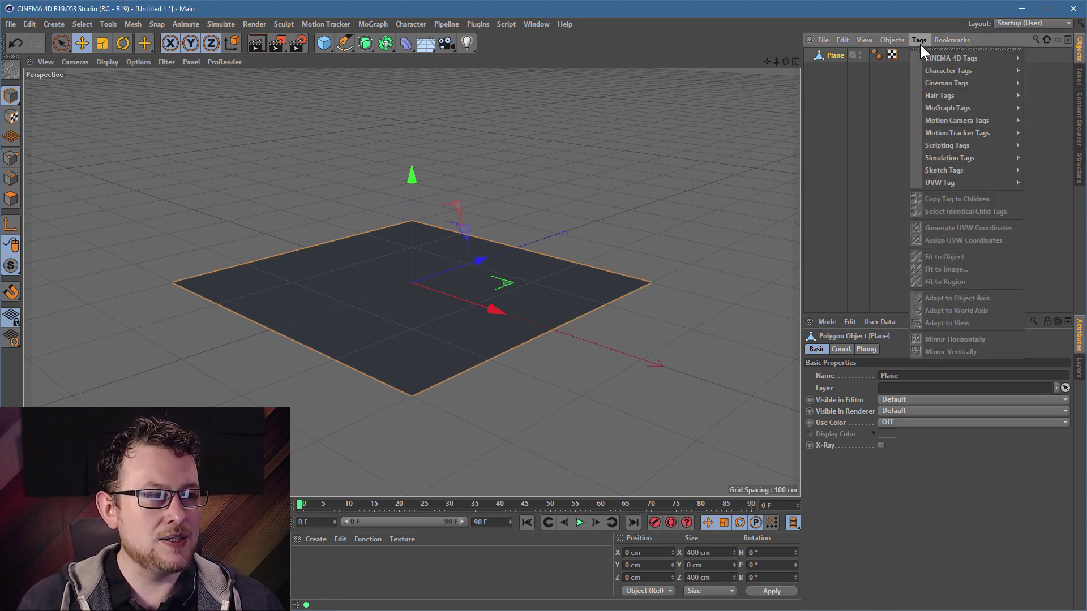
mouse_move(949, 158)
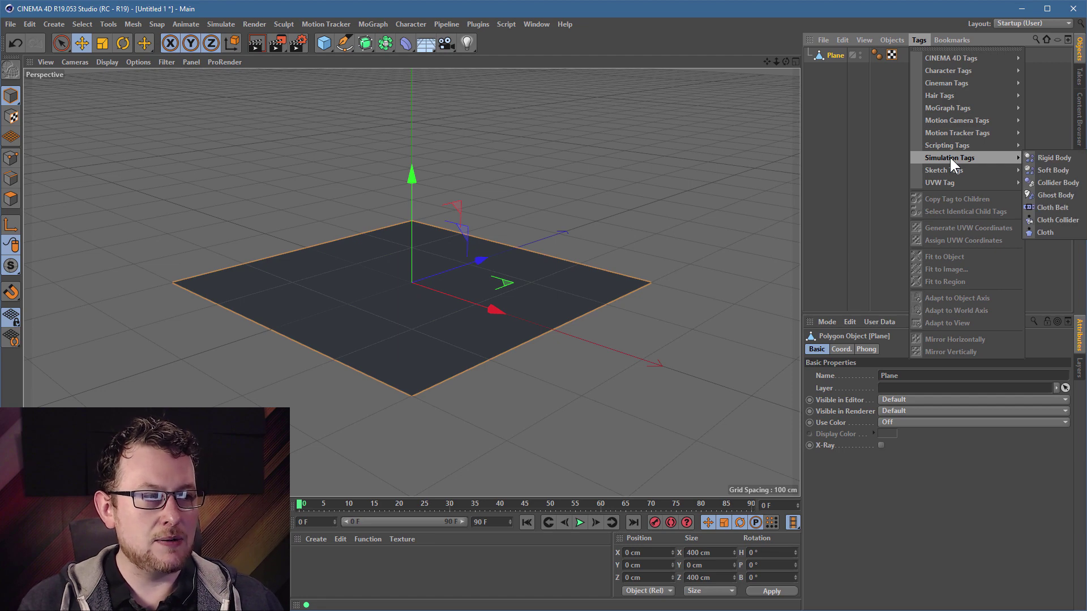
left_click(1046, 232)
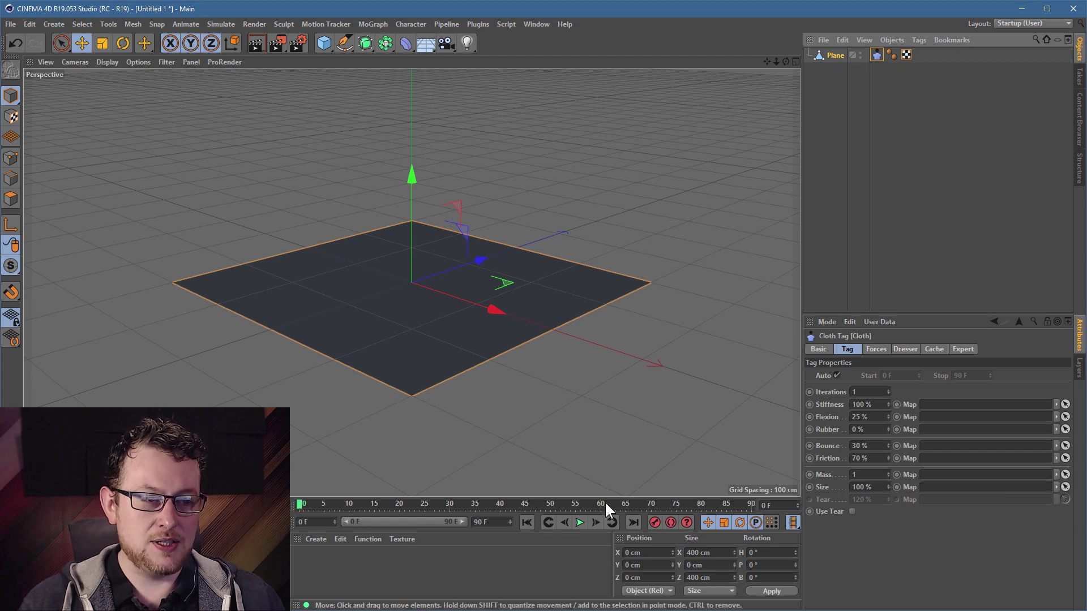
Play the plane's cloth simulation, stop it and return to the first frame
left_click(580, 522)
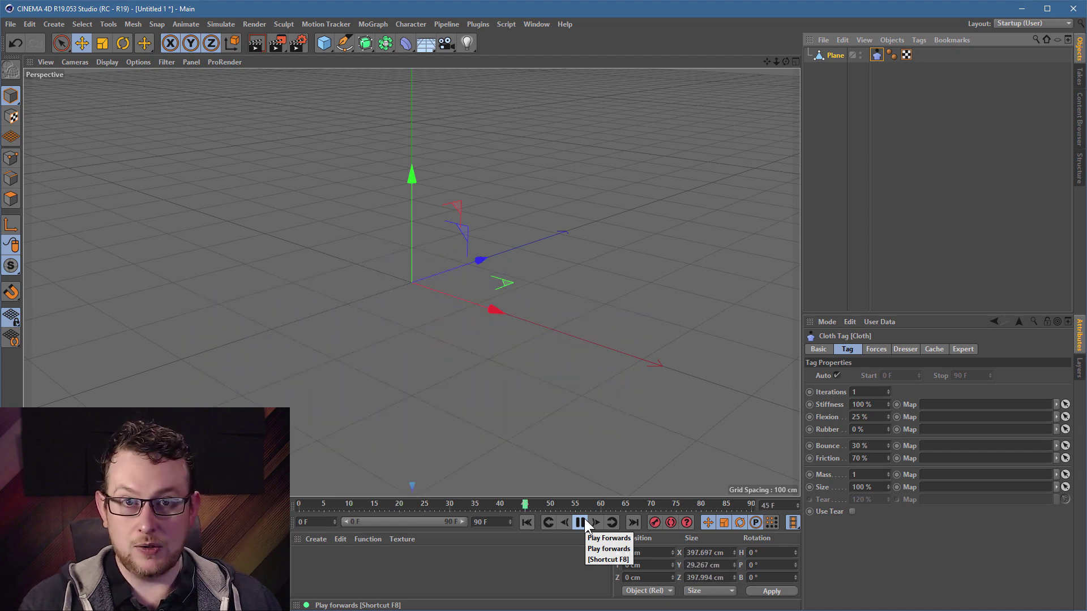
left_click(583, 519)
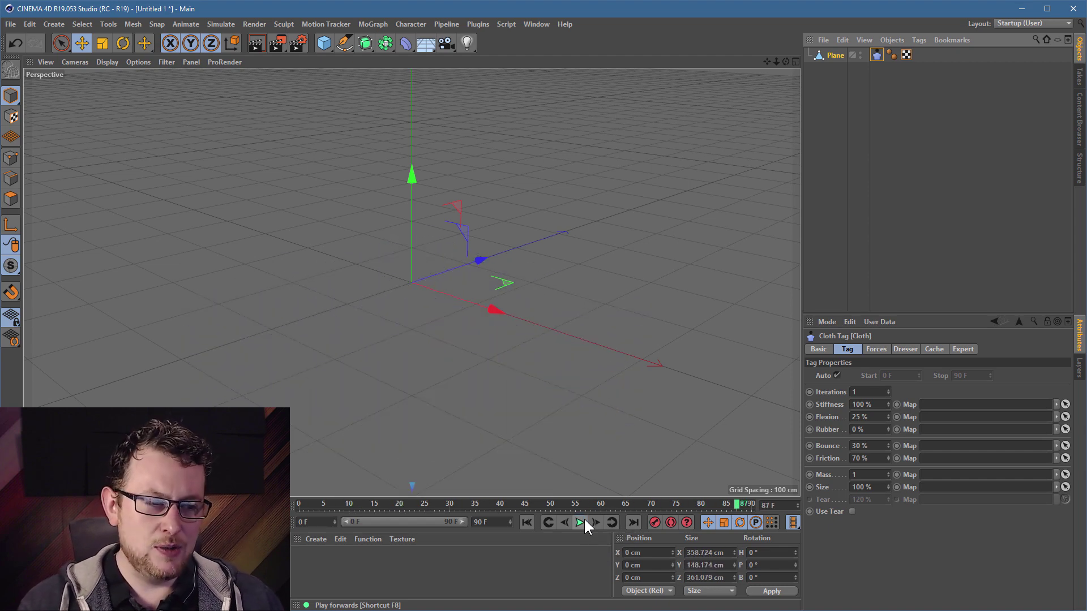
left_click(526, 521)
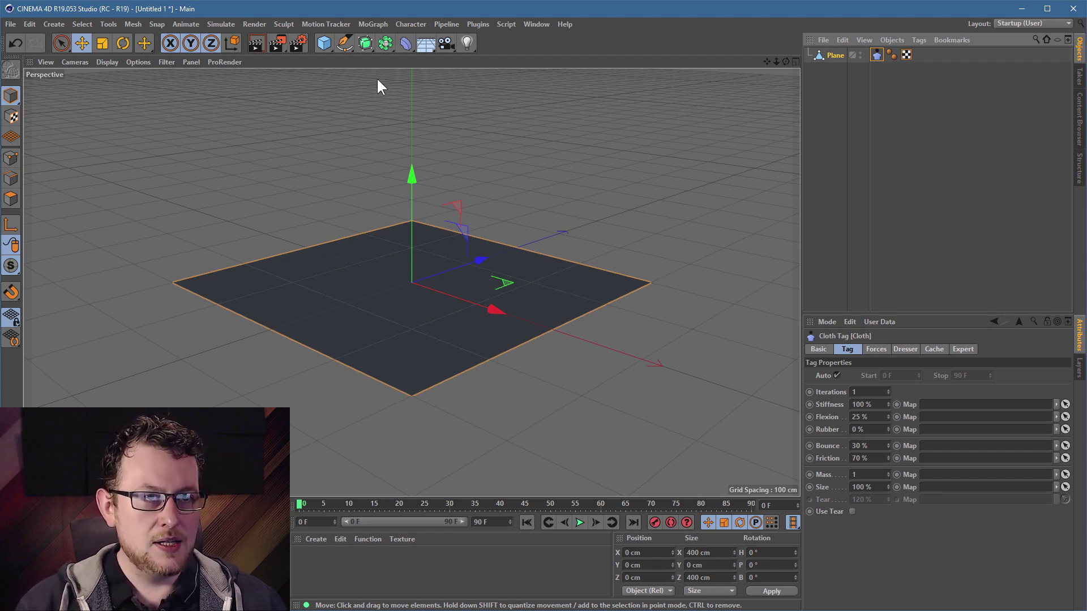
Add a sphere and move it about 217 cm down so it sits below the plane
left_click(322, 42)
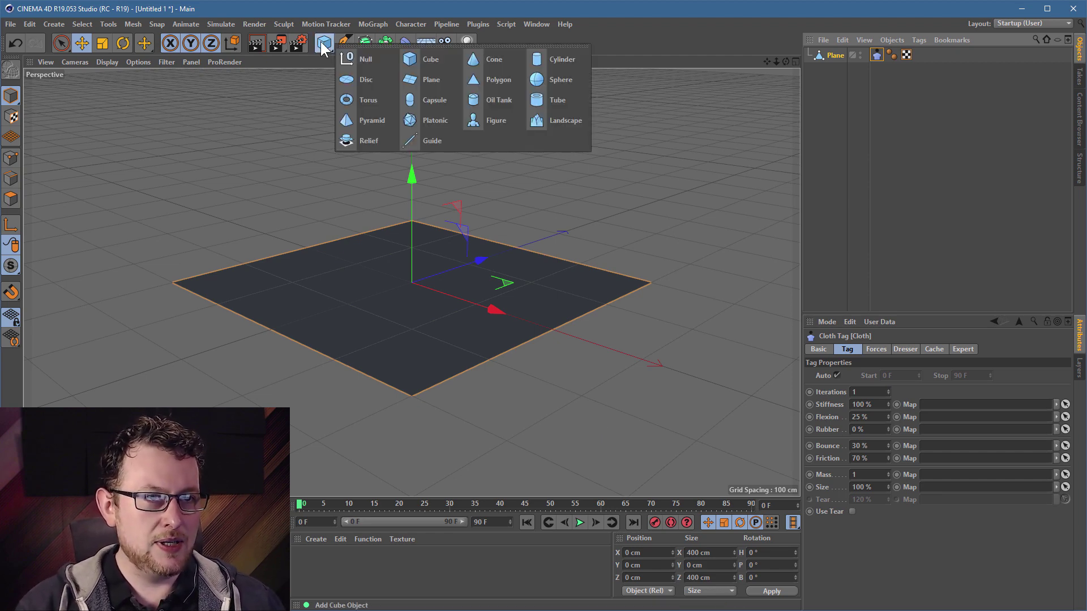
left_click(559, 80)
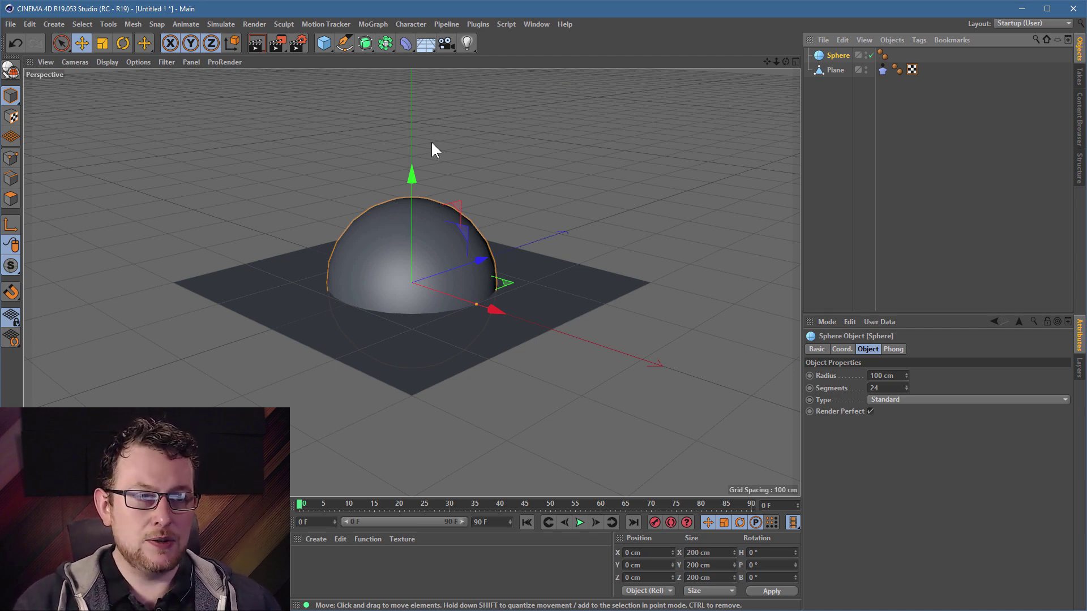
left_click_drag(392, 241, 343, 213)
left_click_drag(402, 170, 410, 298)
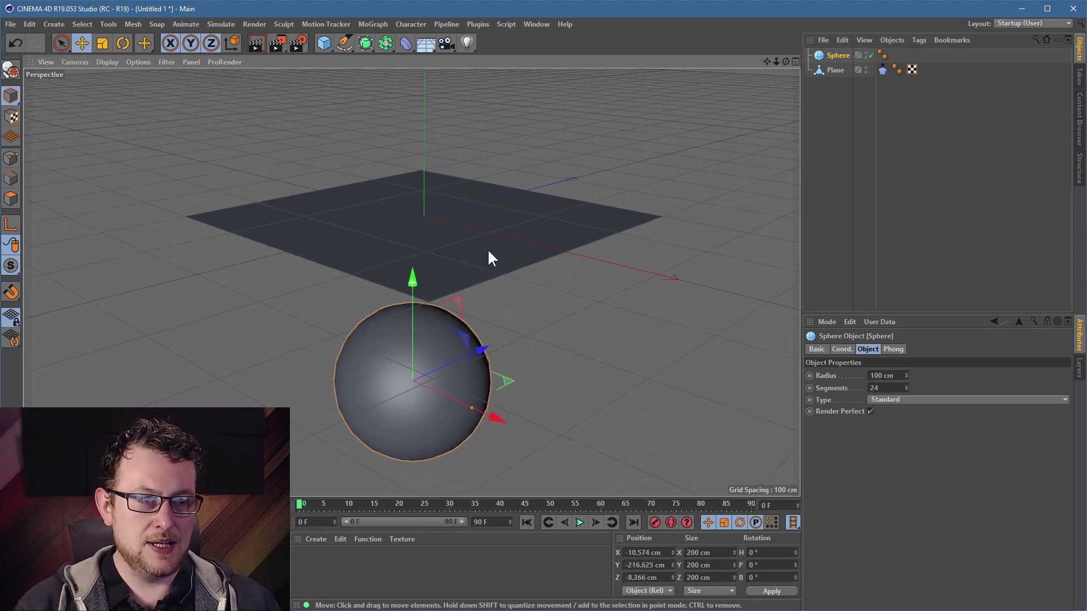
left_click_drag(487, 249, 464, 283, "alt")
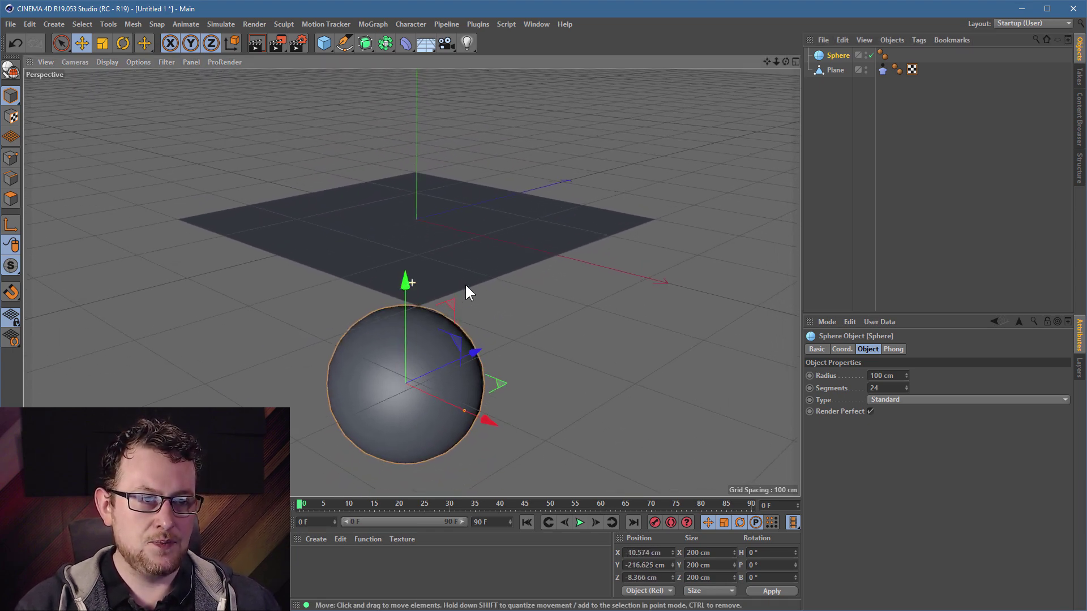
Test how the cloth plane falls onto the sphere, and rewind the animation to frame 0
left_click(581, 518)
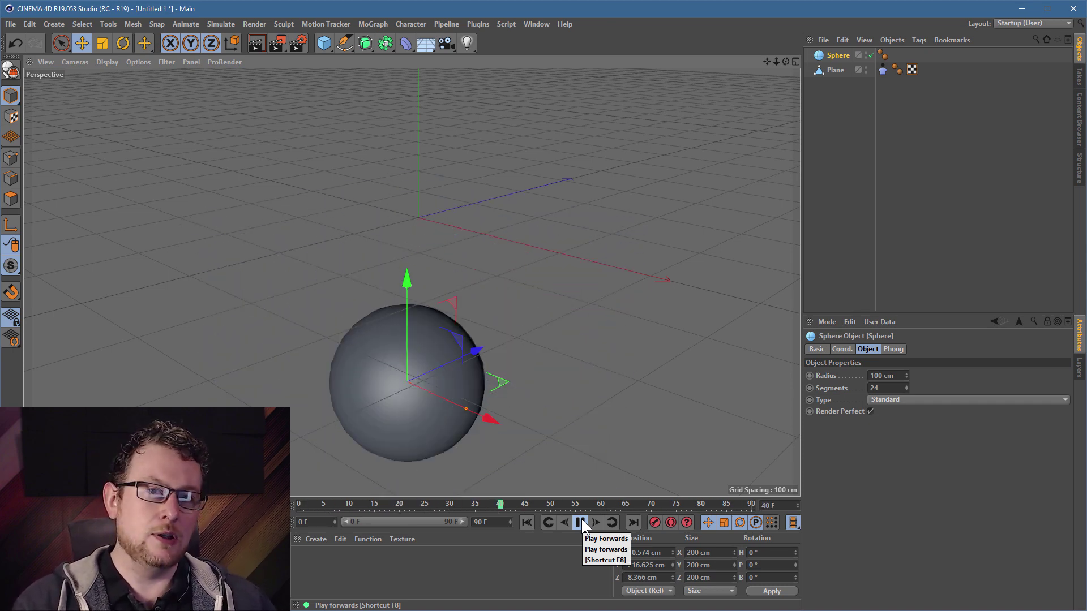
left_click(581, 522)
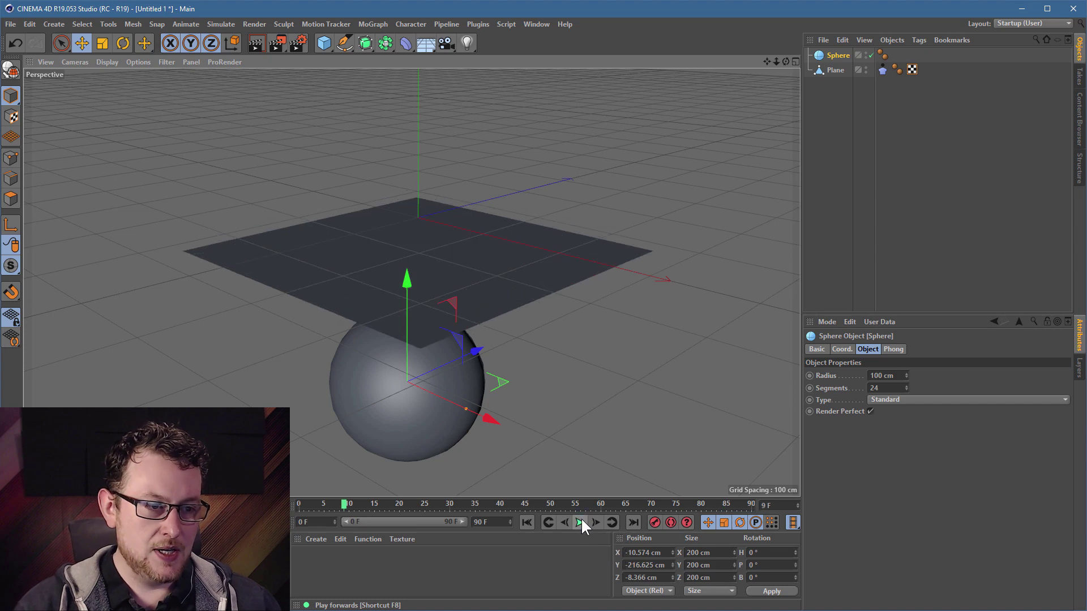
left_click(526, 522)
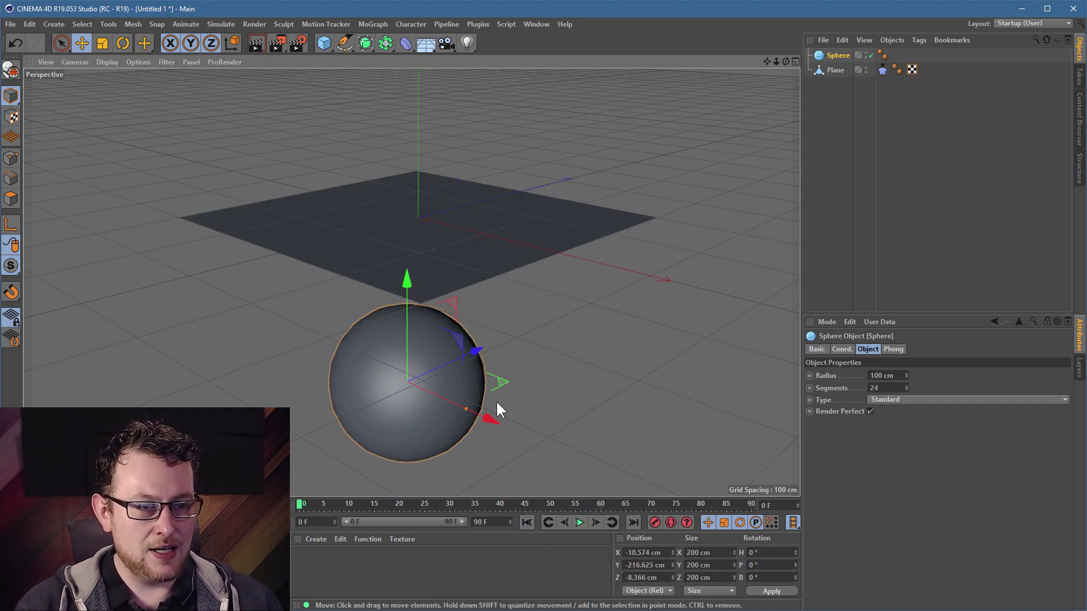
Apply a Cloth Collider simulation tag to the sphere
left_click(914, 40)
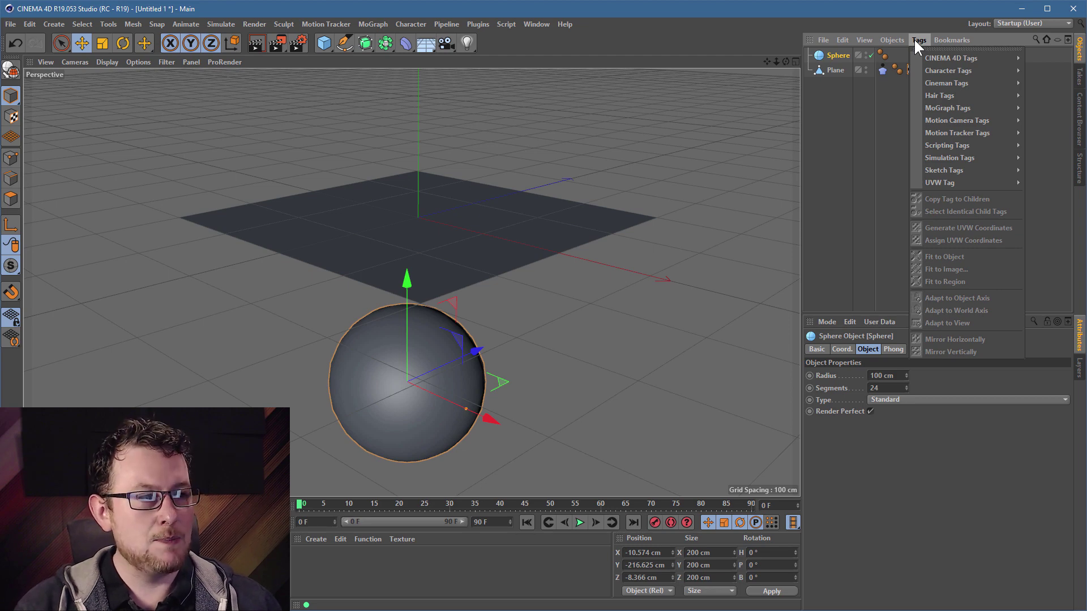
mouse_move(946, 158)
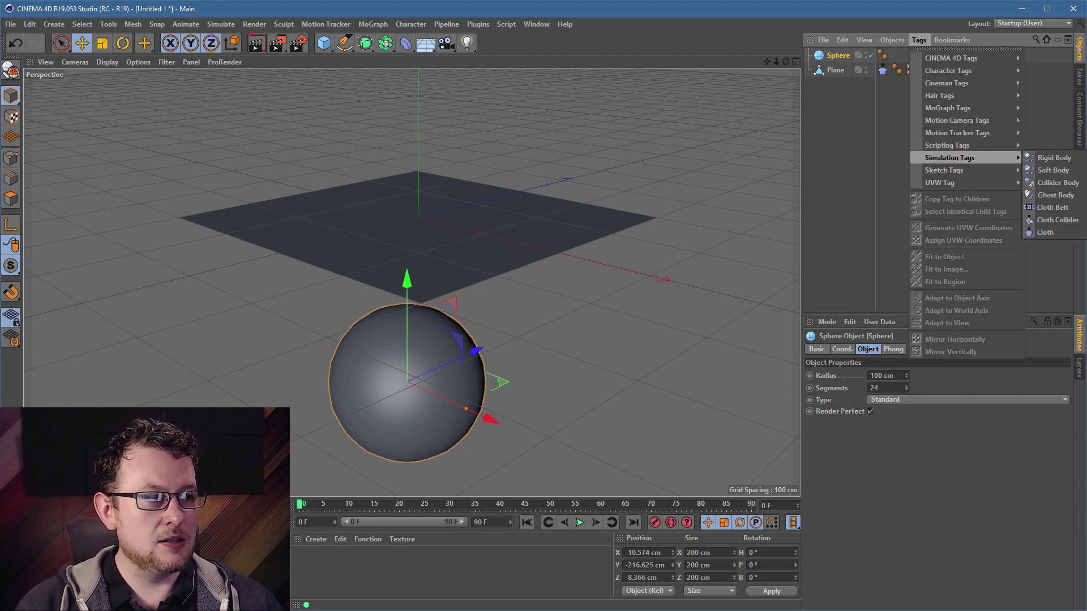
left_click(1057, 220)
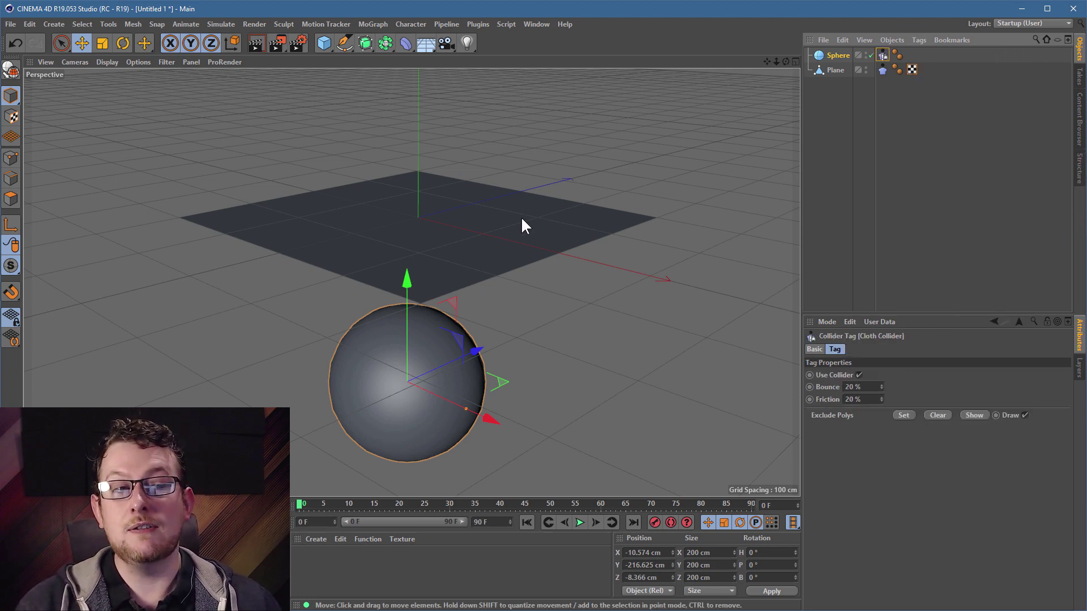
Start the cloth simulation and extend both the animation length and its preview range to 200 frames
left_click(580, 522)
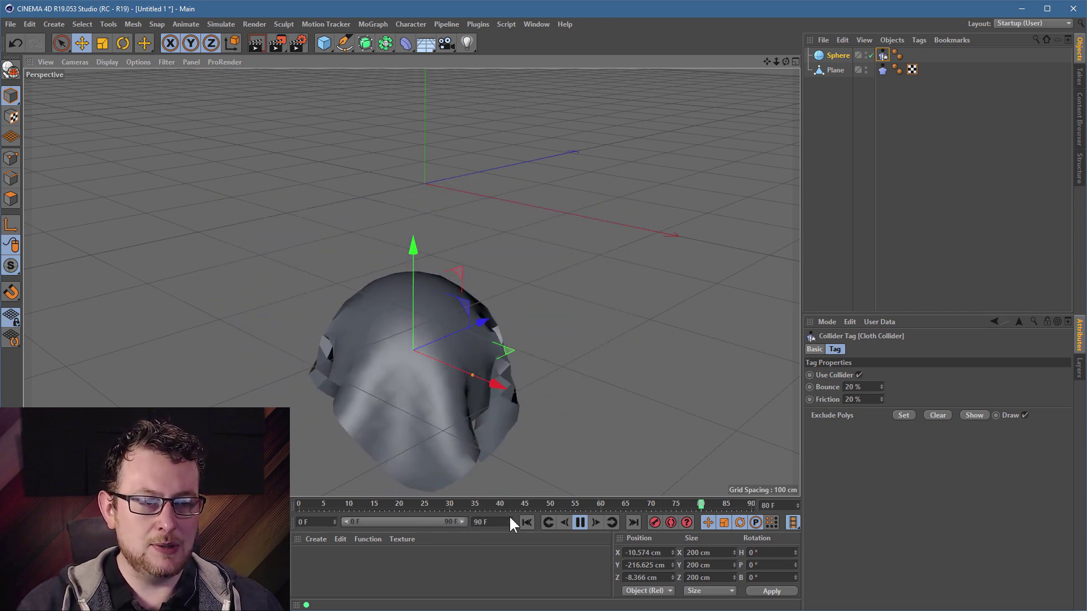
double_click(501, 521)
type("200")
key("Return")
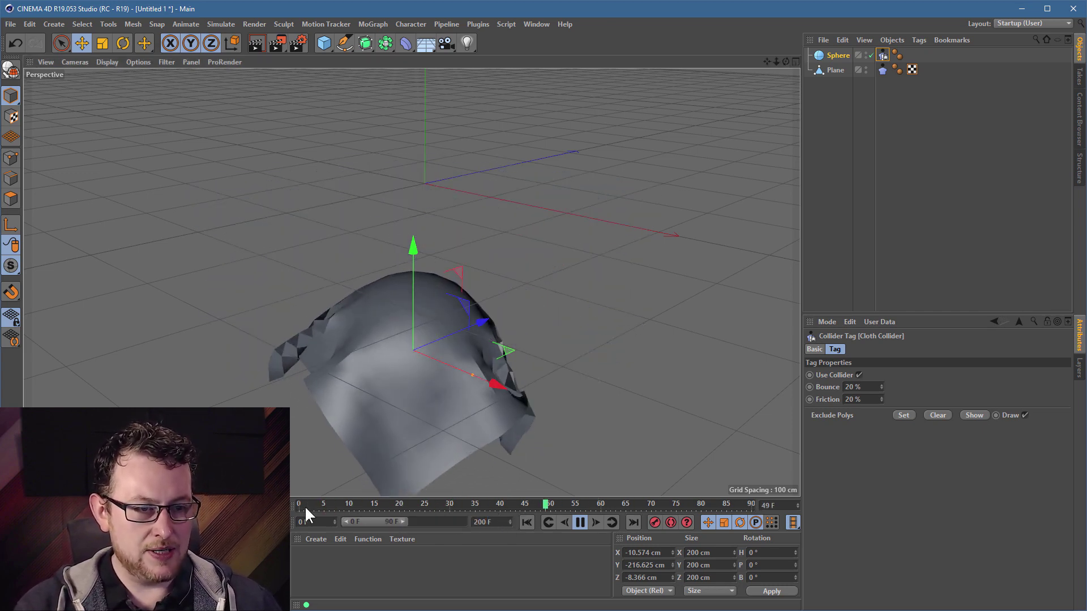
left_click_drag(403, 522, 568, 525)
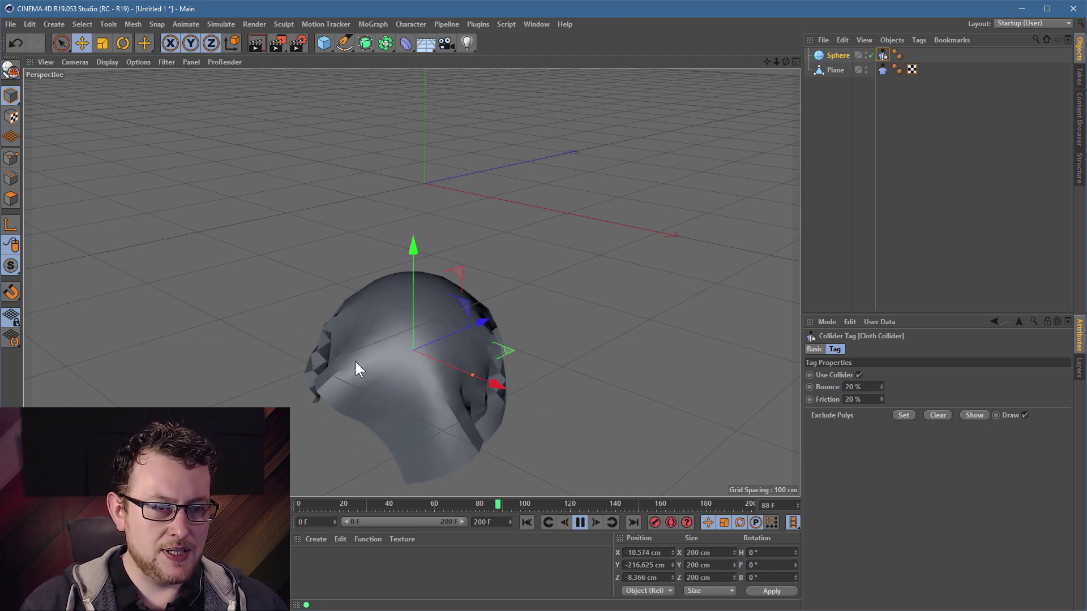
Add a Subdivision Surface and make the plane its child to smooth the cloth
mouse_move(352, 332)
left_mouse_down("alt")
mouse_move(436, 363)
mouse_move(371, 355)
mouse_move(347, 329)
mouse_move(369, 326)
left_mouse_up("alt")
middle_click_drag(369, 324, 441, 317, "alt")
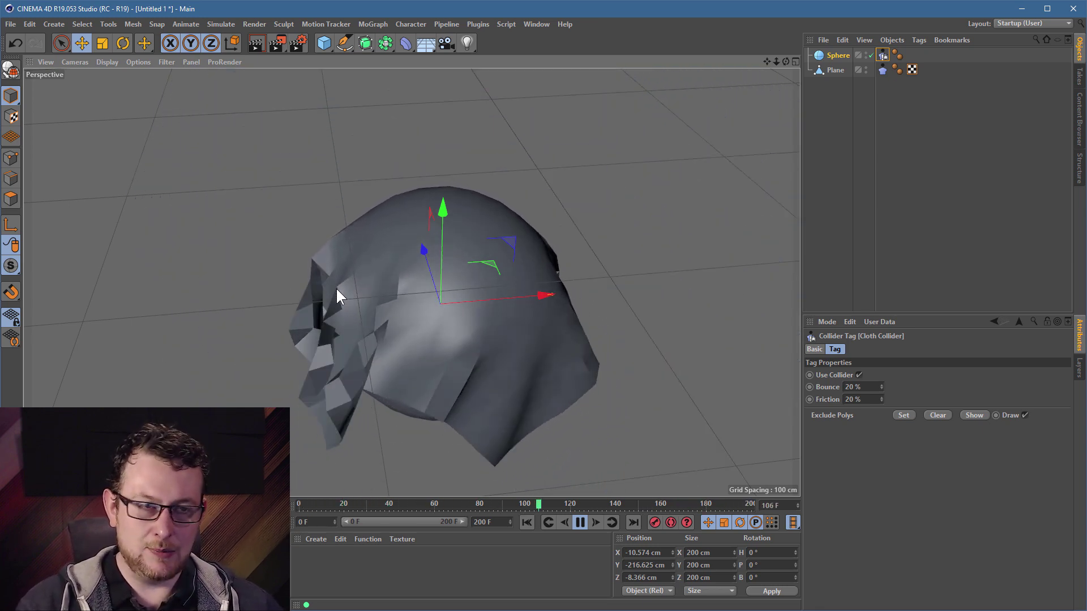
left_click(365, 39)
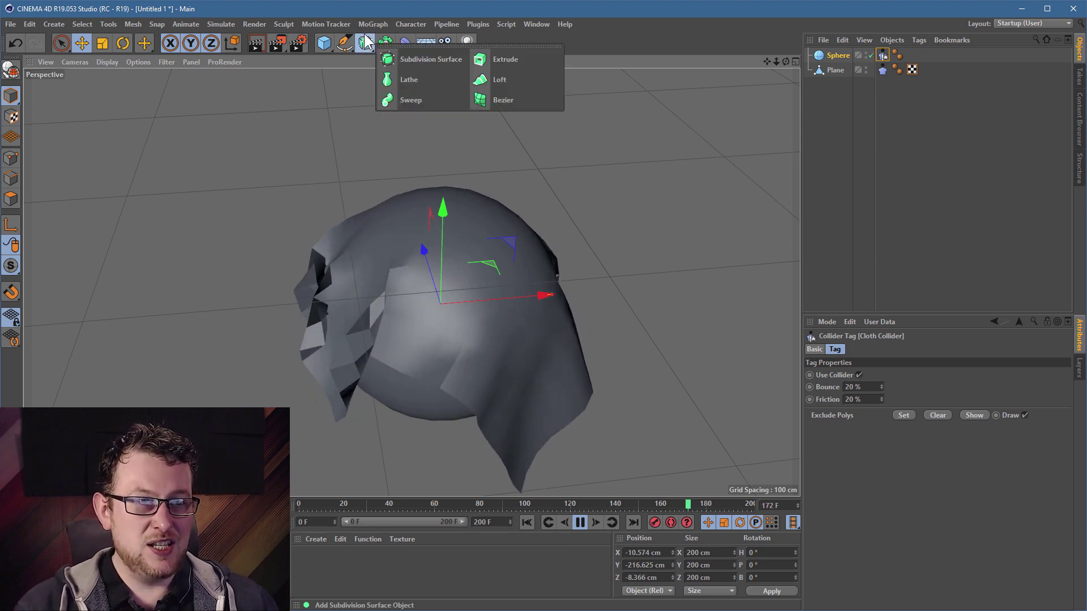
left_click(433, 55)
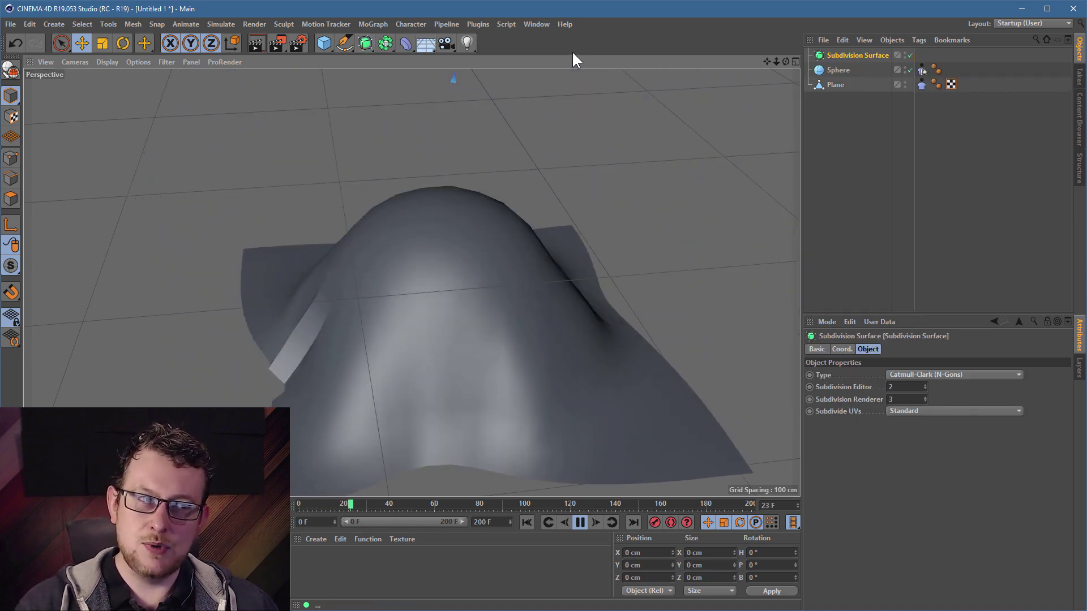
left_click(844, 83)
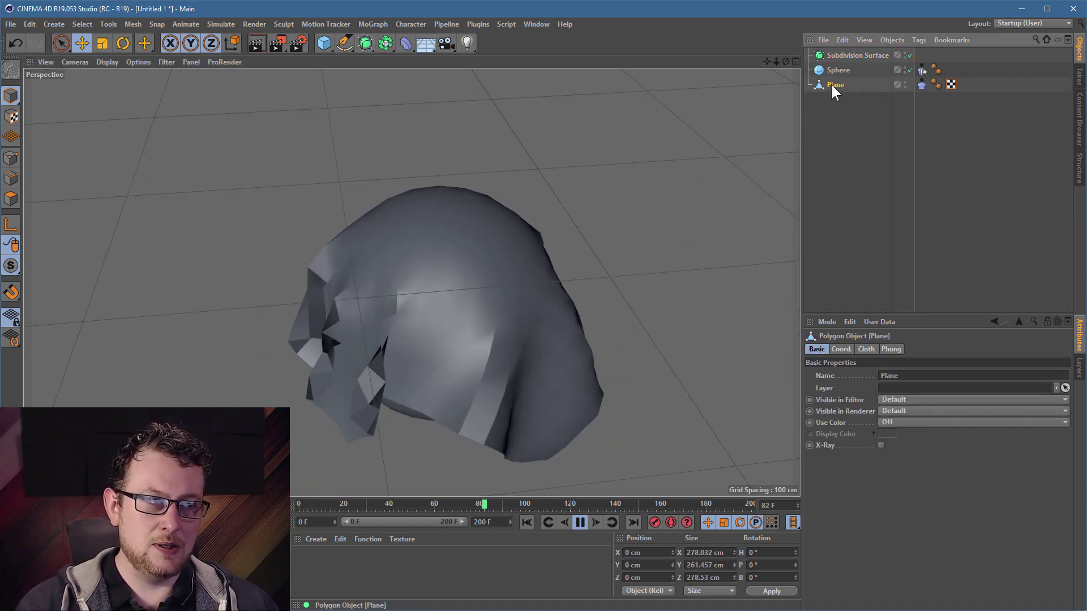
left_click_drag(837, 85, 856, 56)
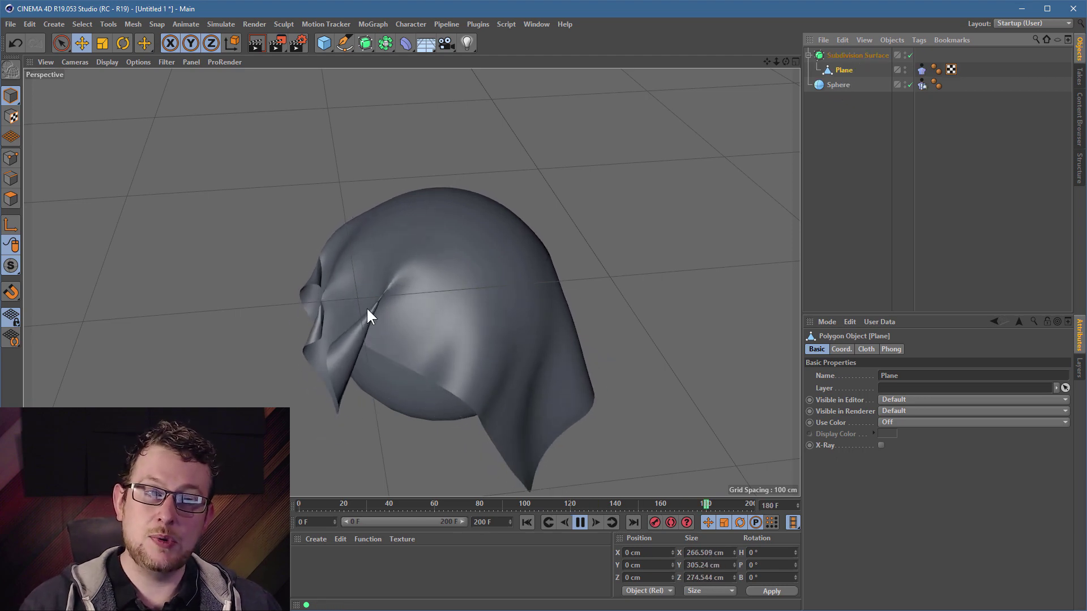
Examine the smoothed cloth drape from several angles and stop the playback with the plane's cloth tag selected
left_click_drag(529, 300, 417, 218, "alt")
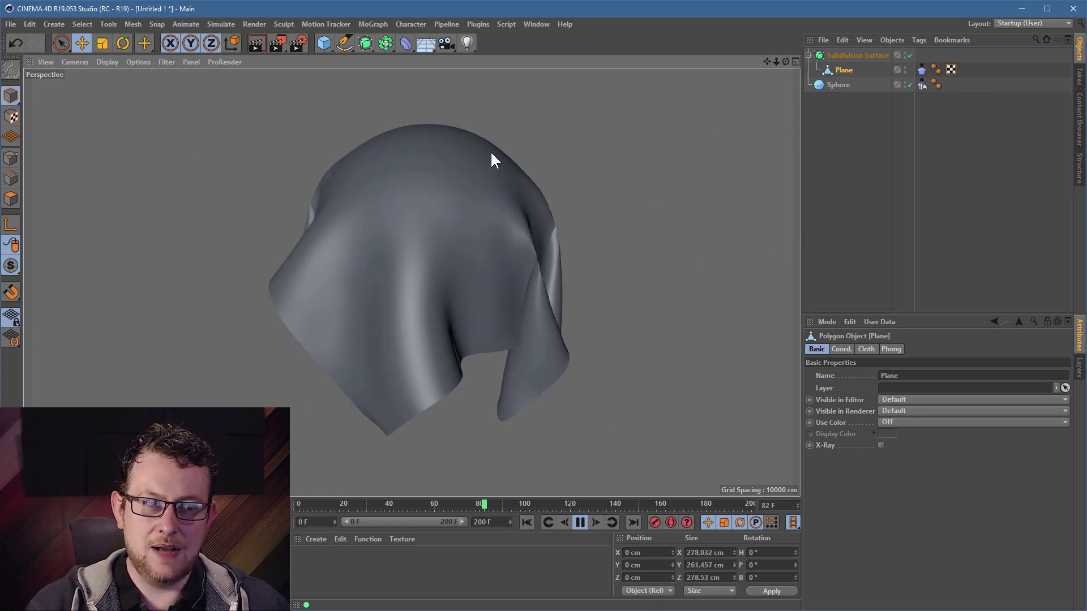
left_click_drag(508, 203, 466, 164, "alt")
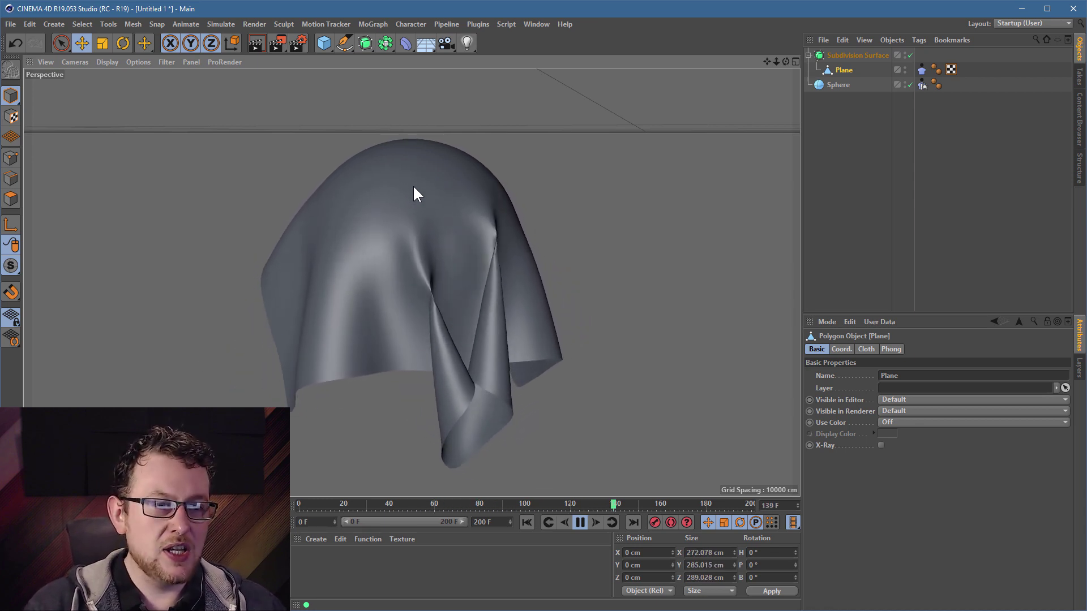
left_click(920, 69)
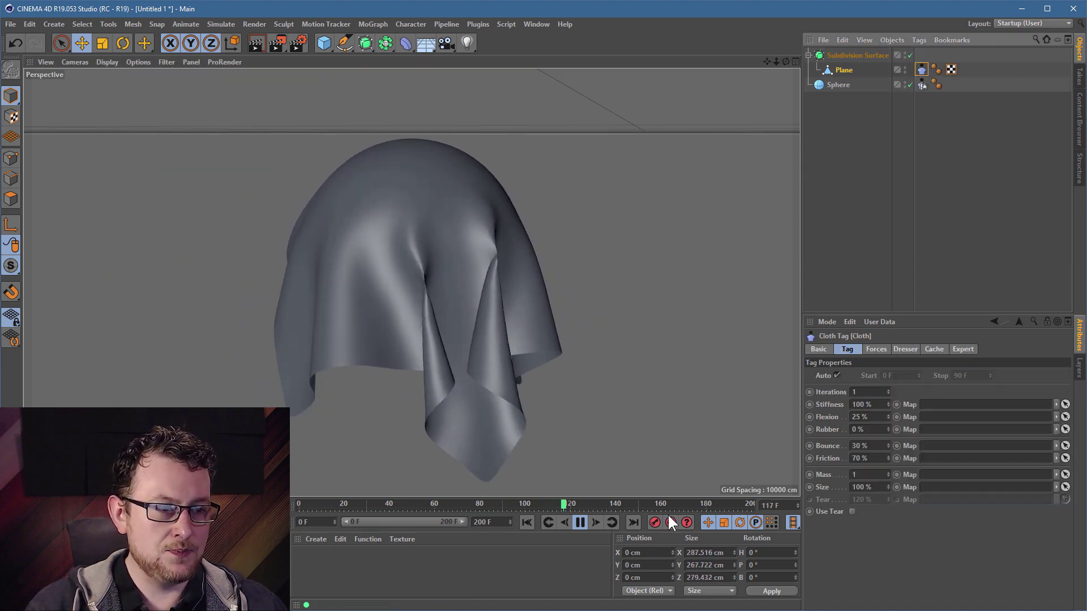
left_click(581, 518)
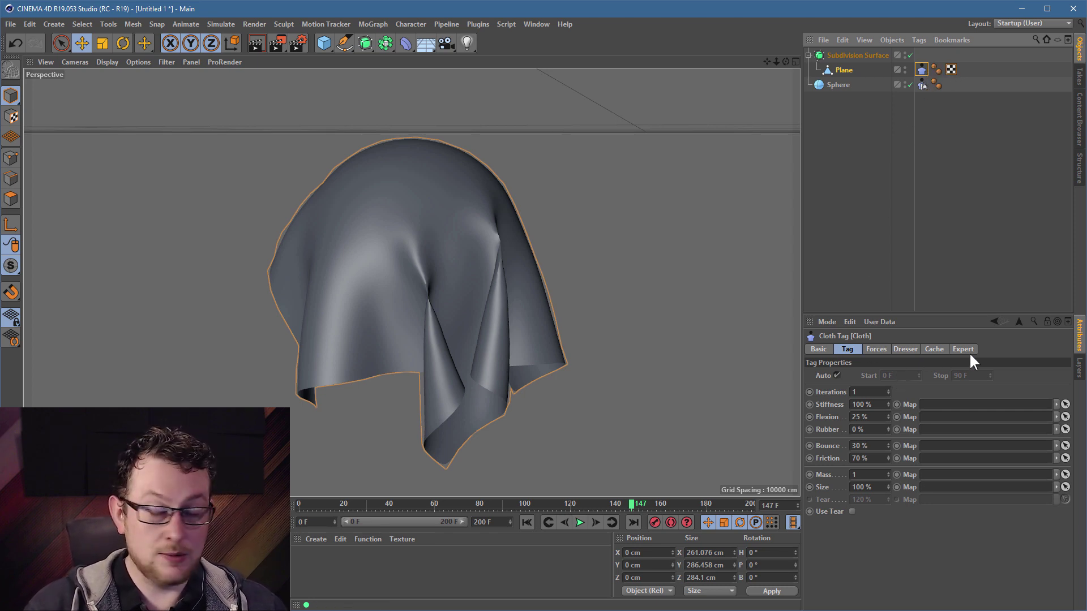
Replay the drape briefly and enable Self Repulsion among the forces of the plane's cloth tag
left_click(885, 353)
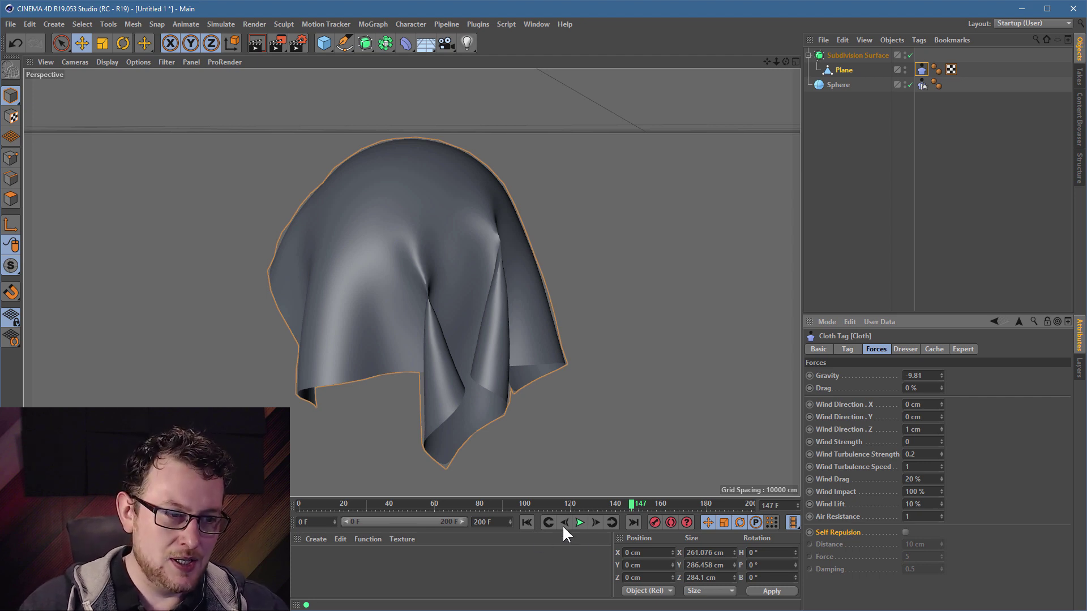
left_click(579, 521)
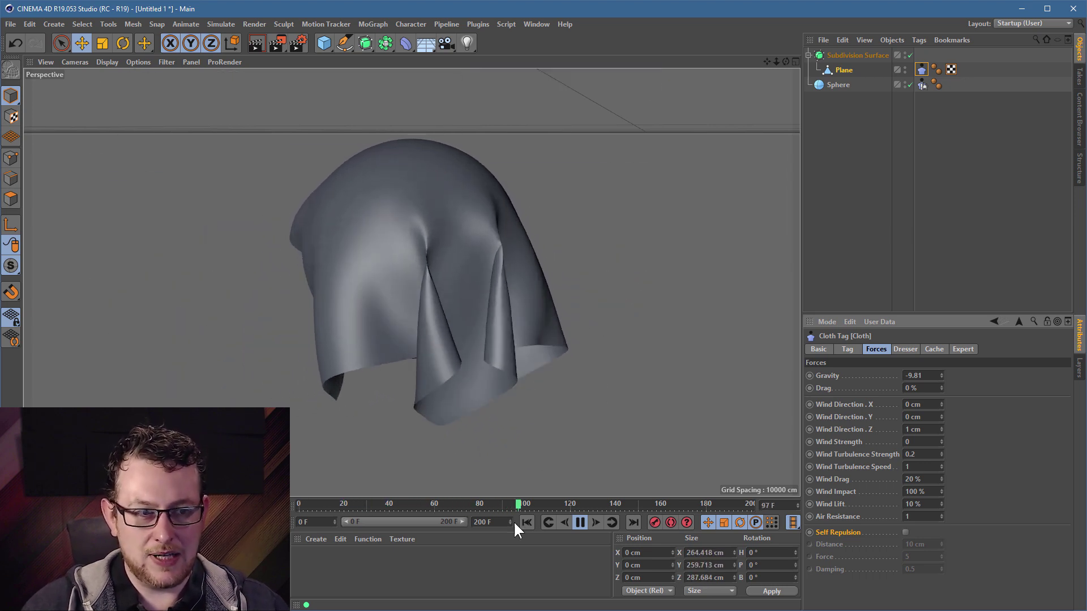
left_click(577, 520)
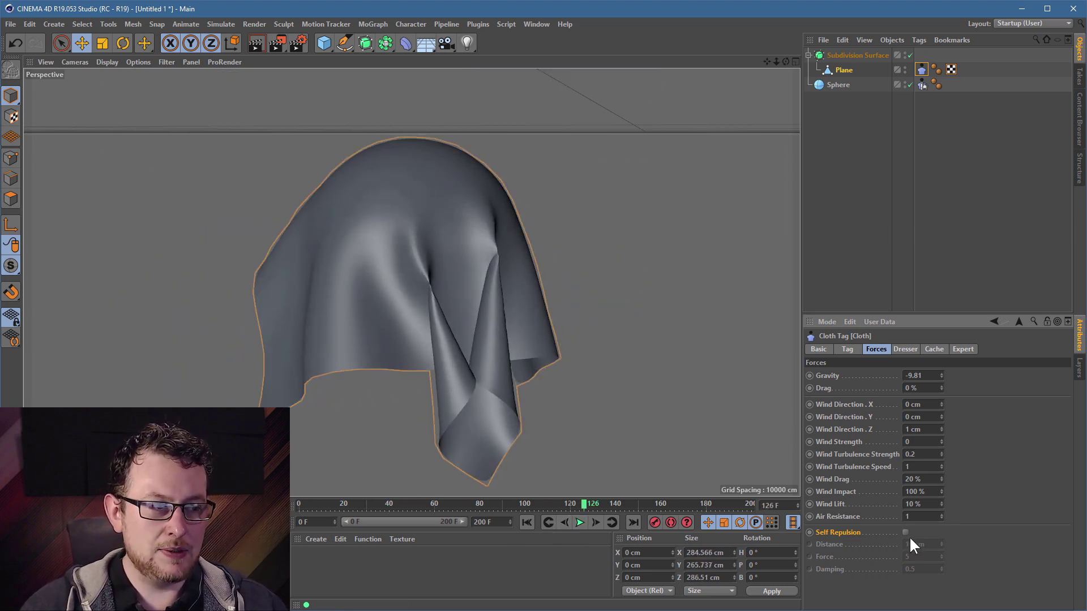
left_click(904, 532)
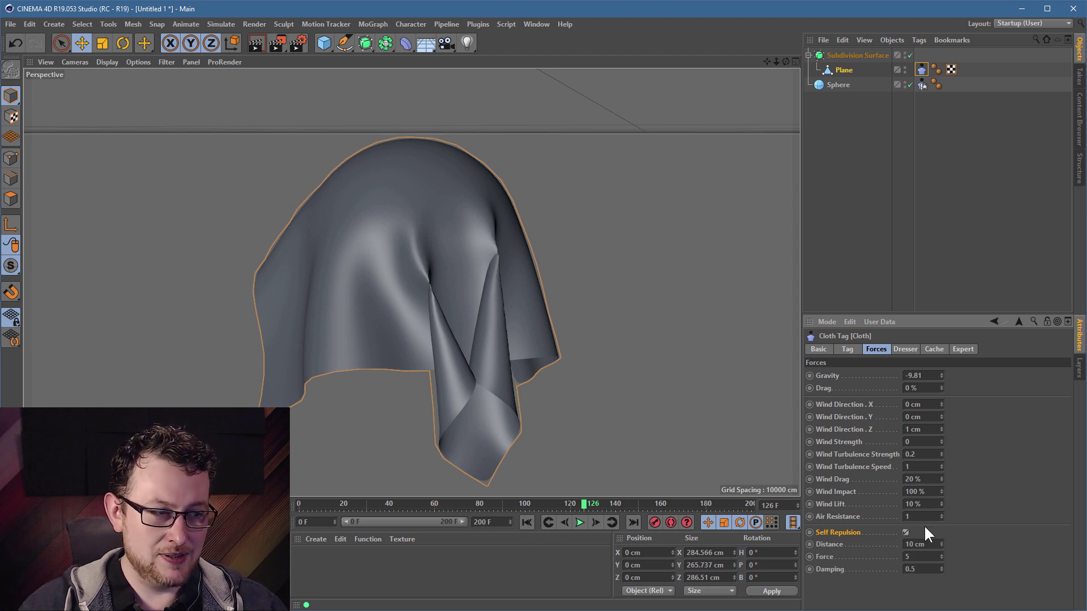
Replay the cloth drape from the first frame, stop it, and disable Self Repulsion in the cloth tag's forces
left_click(525, 523)
left_click(578, 523)
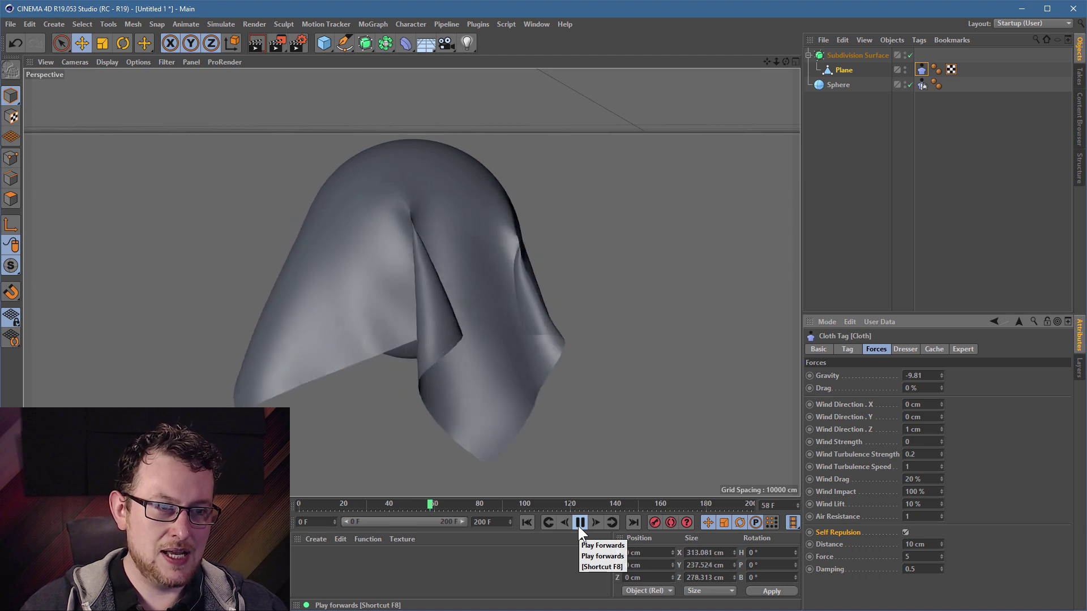
left_click(578, 522)
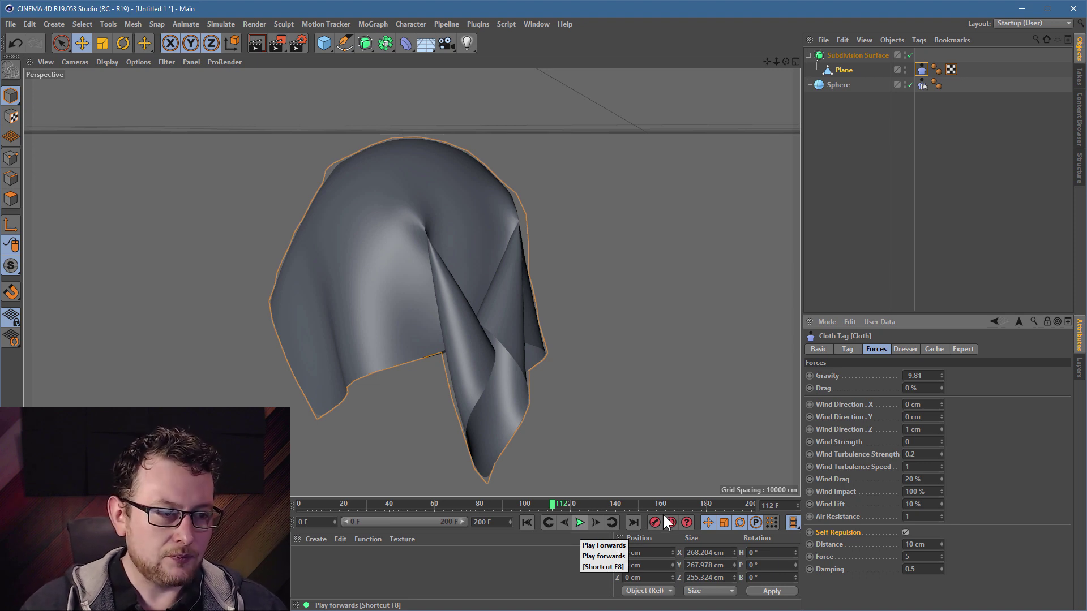
left_click(905, 532)
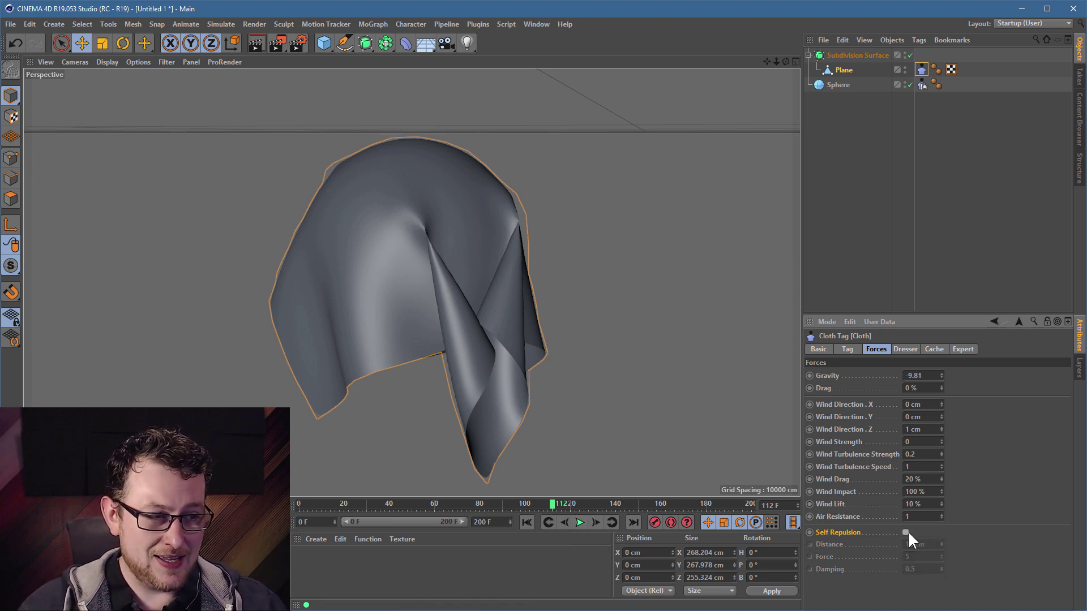
Enable Self Collision in the cloth tag's expert settings, test the simulation from the start, and return to frame 0
left_click(964, 349)
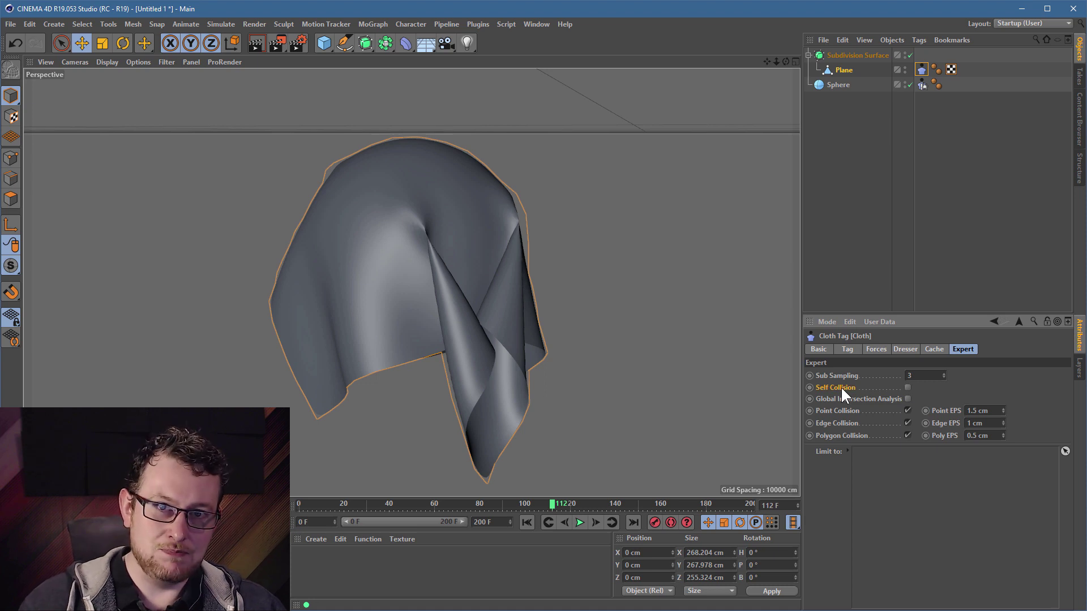
left_click(526, 522)
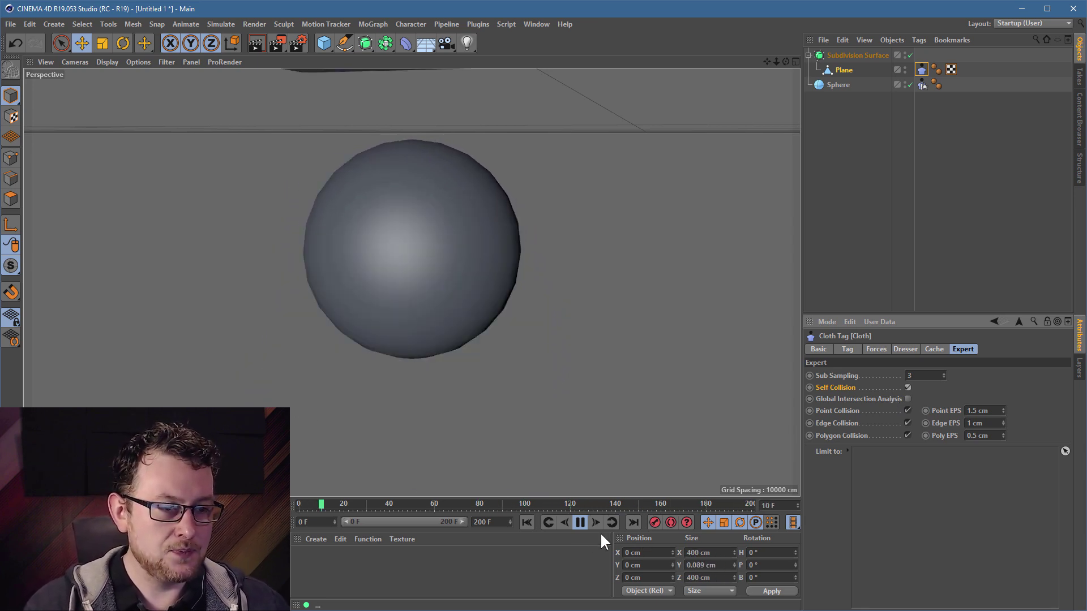
left_click(581, 521)
left_click(529, 521)
Bring the plane and sphere into view and examine the cloth tag's Stiffness, Flexion and Rubber properties
left_click_drag(400, 368, 478, 322, "alt")
left_click(844, 349)
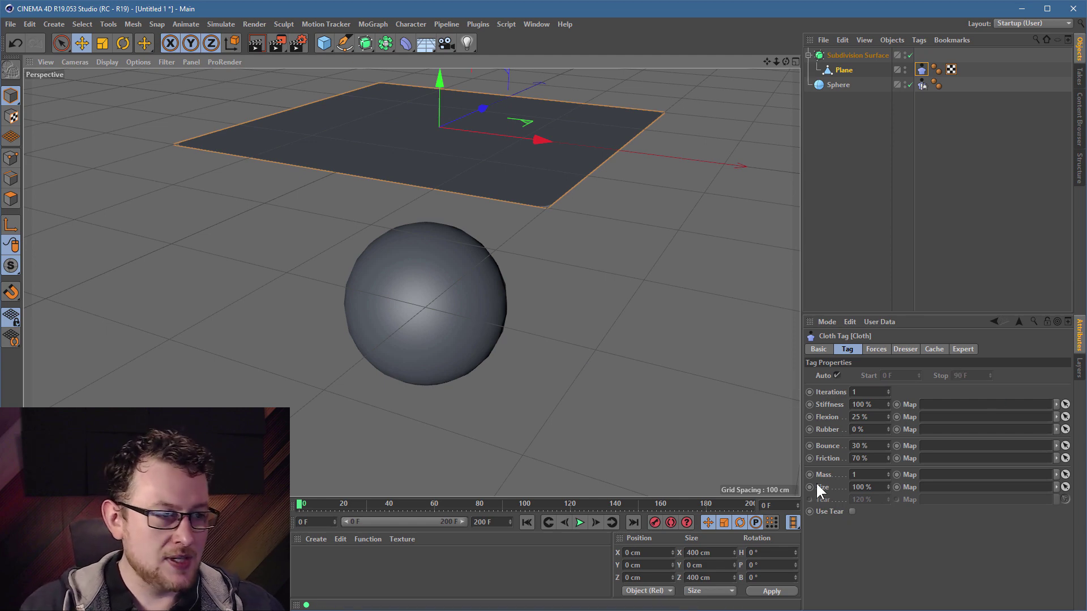
left_click(828, 404)
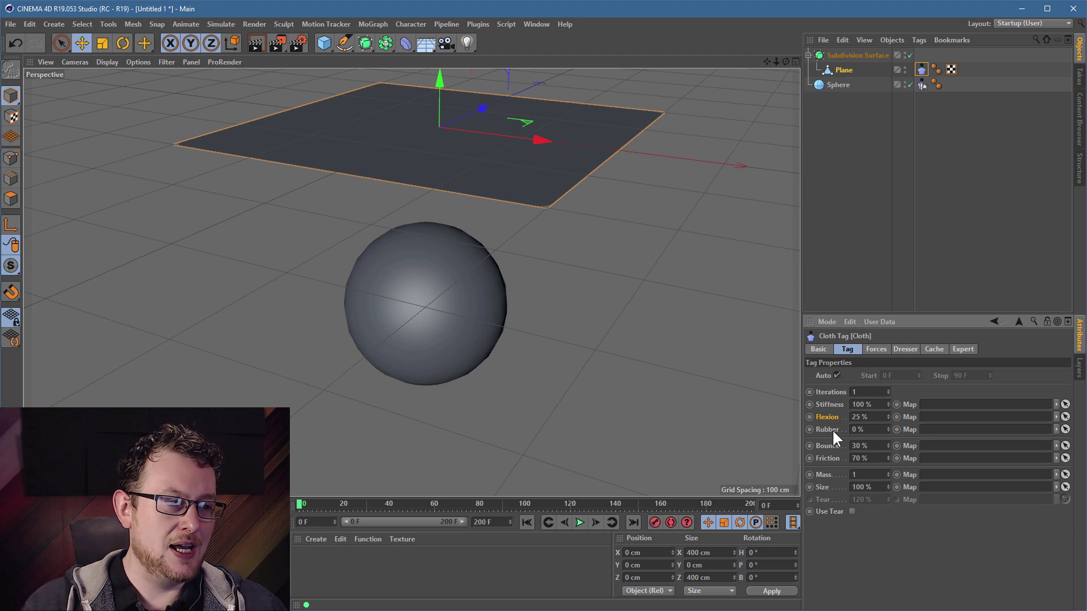
left_click(827, 429)
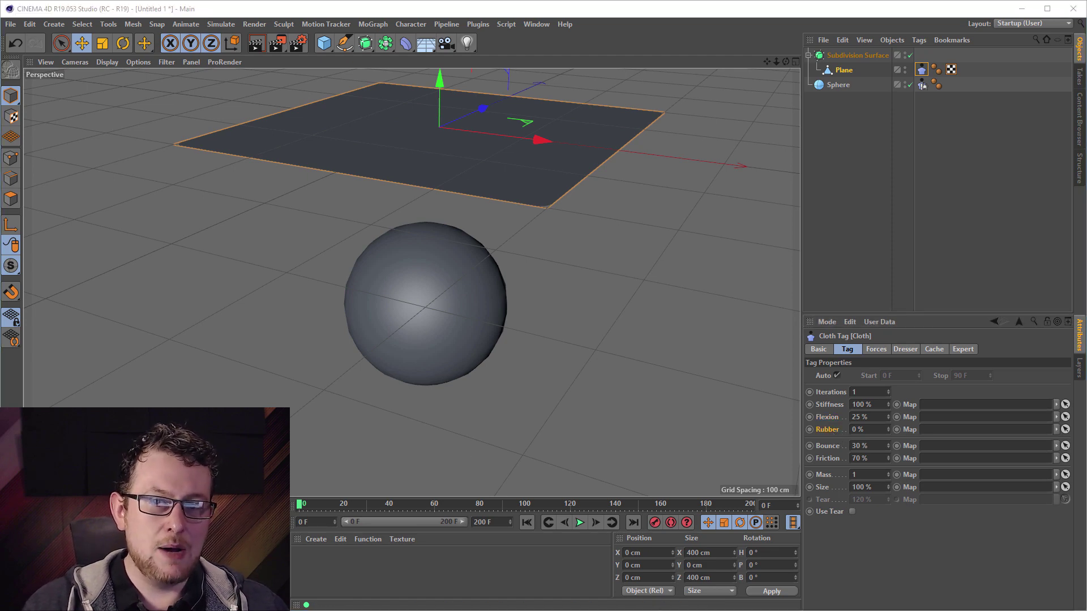
left_click(831, 404)
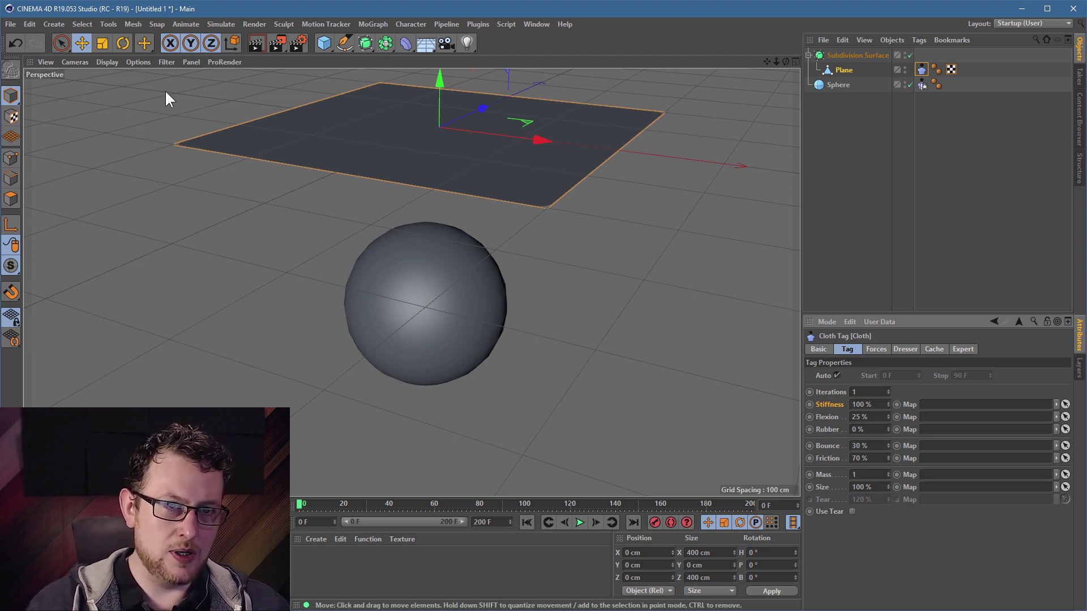
Display Gouraud shading with lines and examine the plane's mesh density up close
left_click(109, 62)
left_click(130, 93)
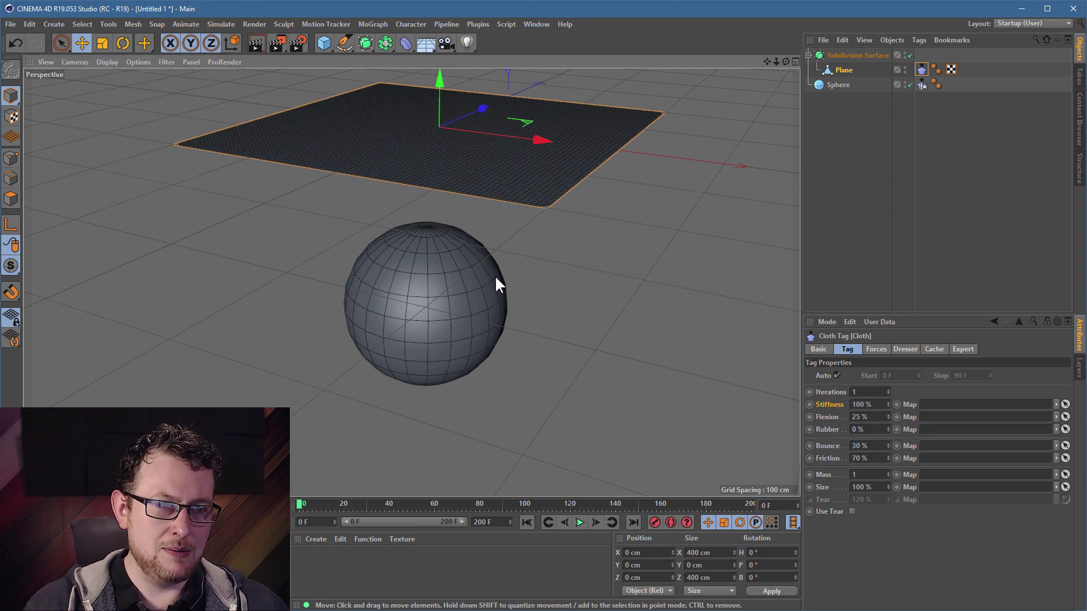
middle_click_drag(490, 150, 521, 214, "alt")
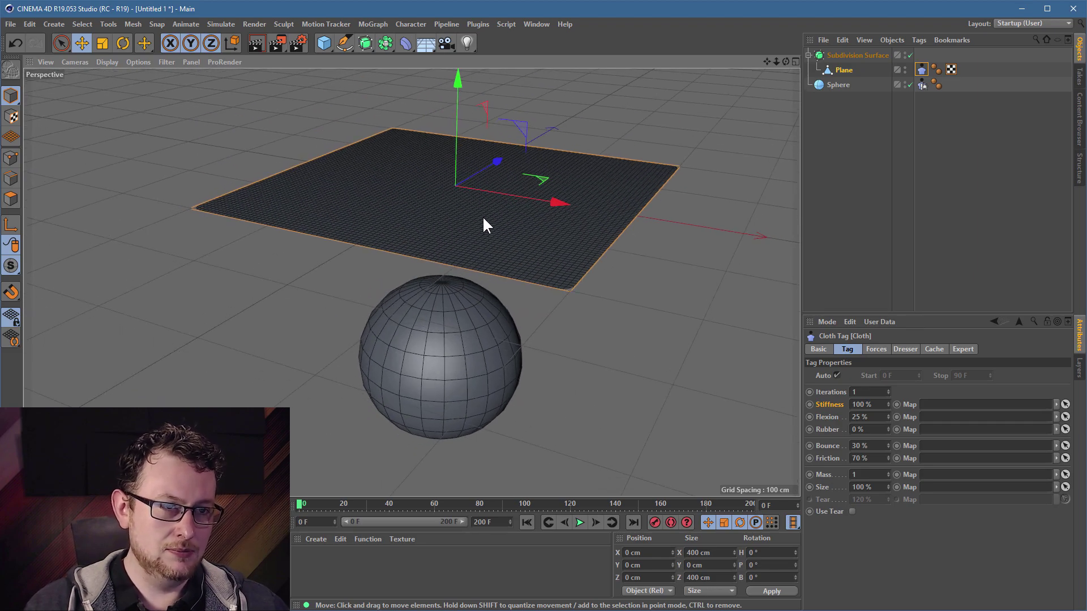
left_click_drag(483, 216, 494, 305, "alt")
right_click_drag(465, 243, 494, 408, "alt")
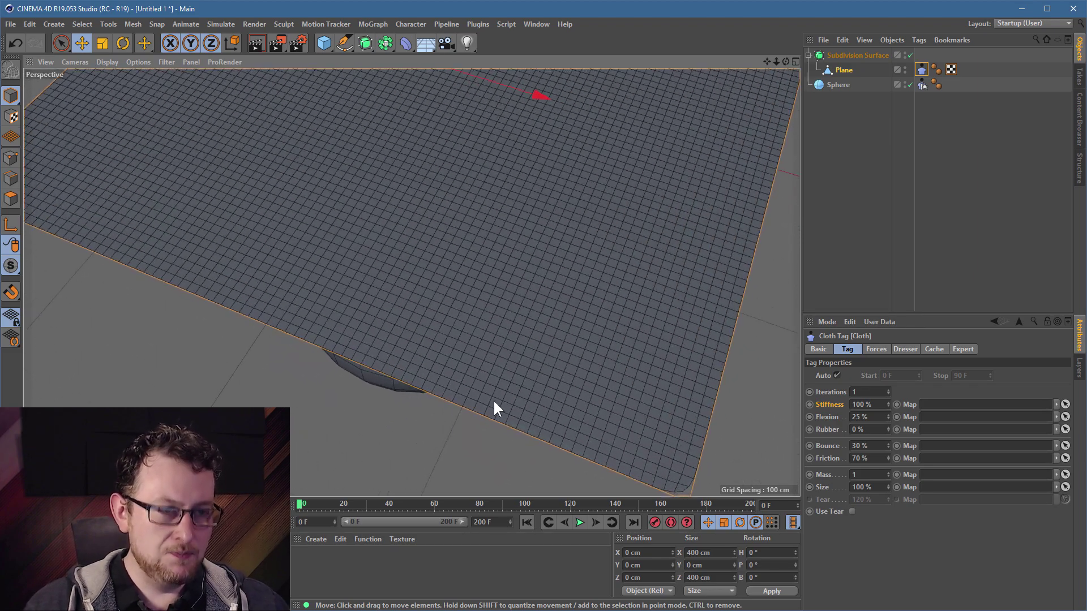
right_click_drag(463, 251, 522, 218, "alt")
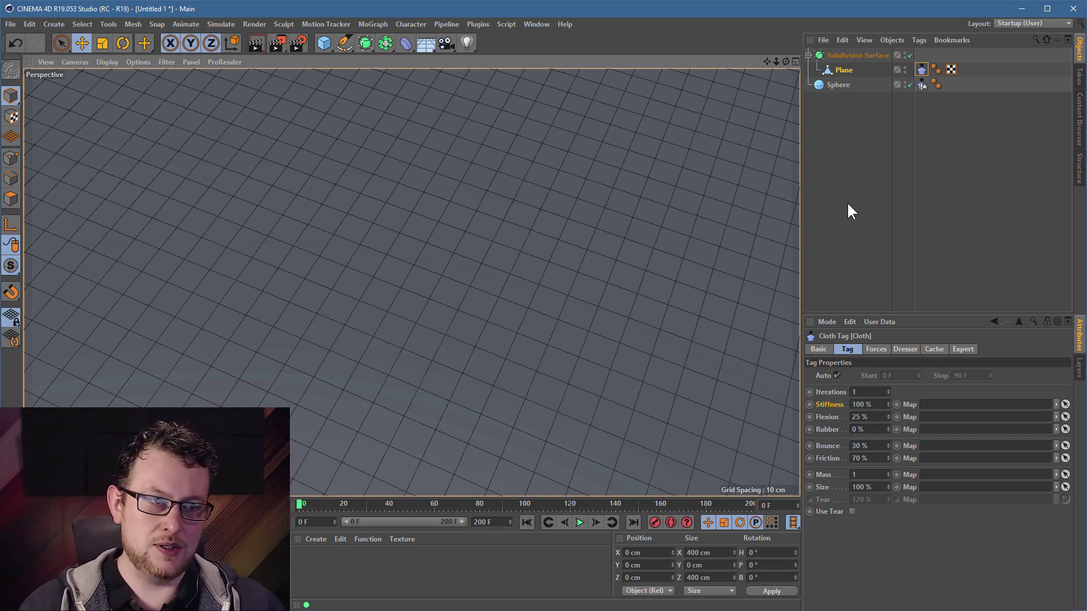
scroll(498, 243, "up", 5)
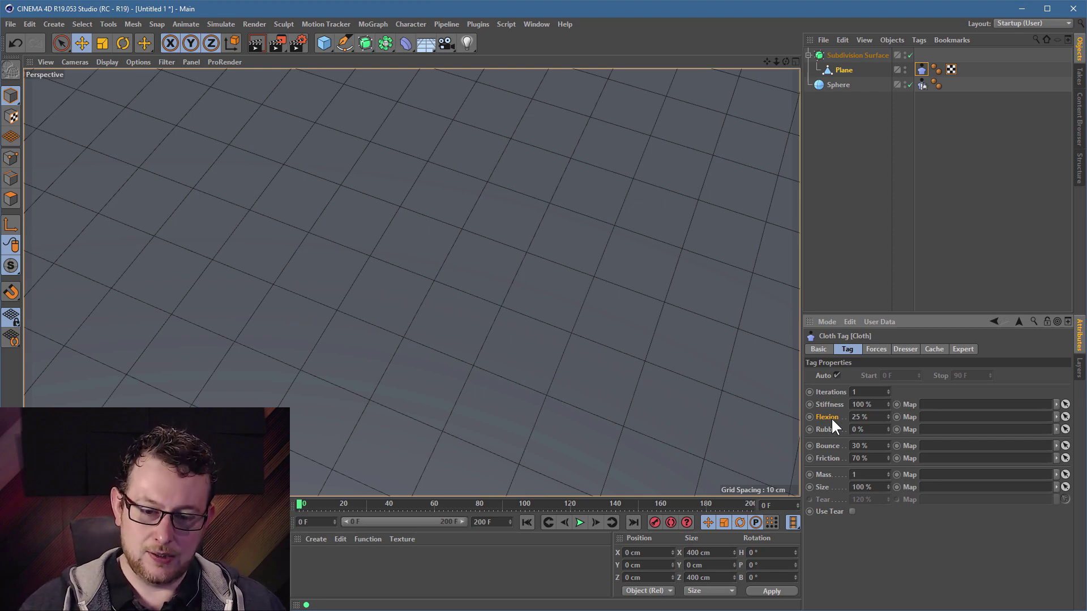
right_click_drag(535, 289, 220, 301, "alt")
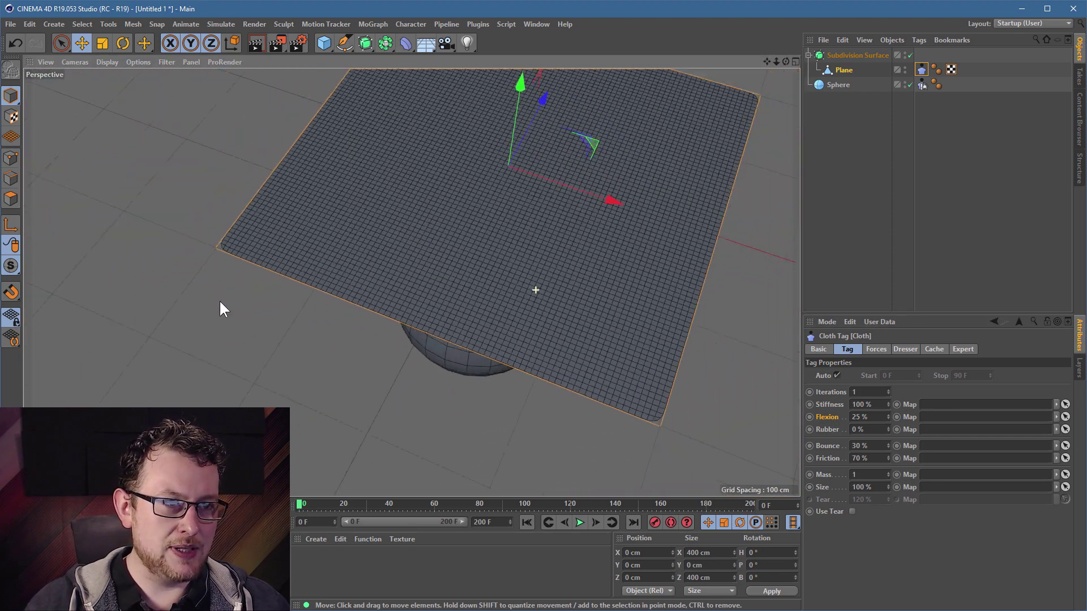
left_click_drag(220, 302, 452, 210, "alt")
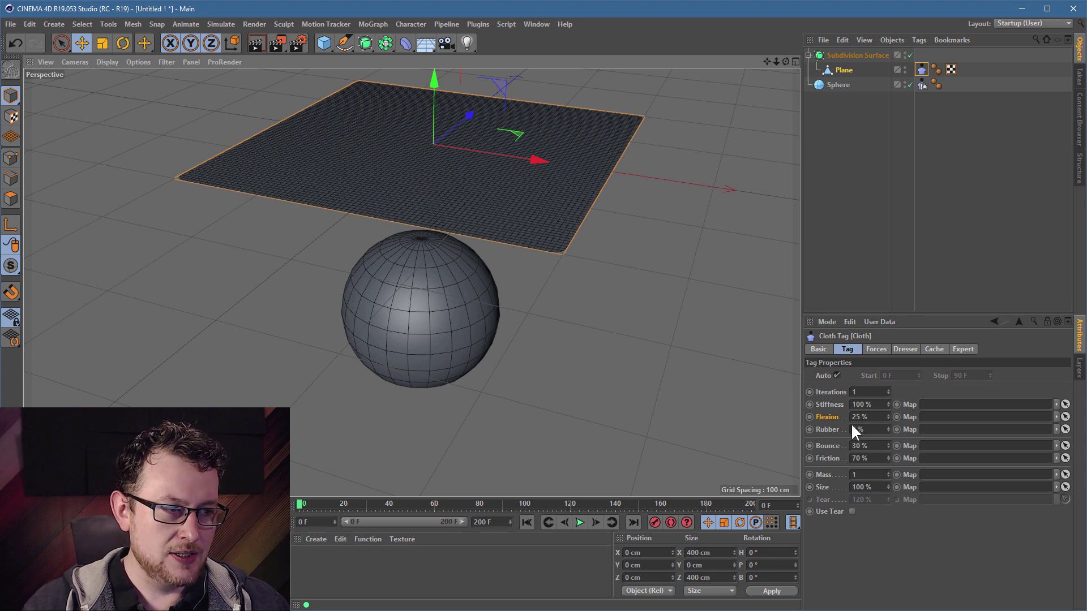
Play the cloth simulation and switch the viewport to Gouraud shading without lines
left_click(580, 522)
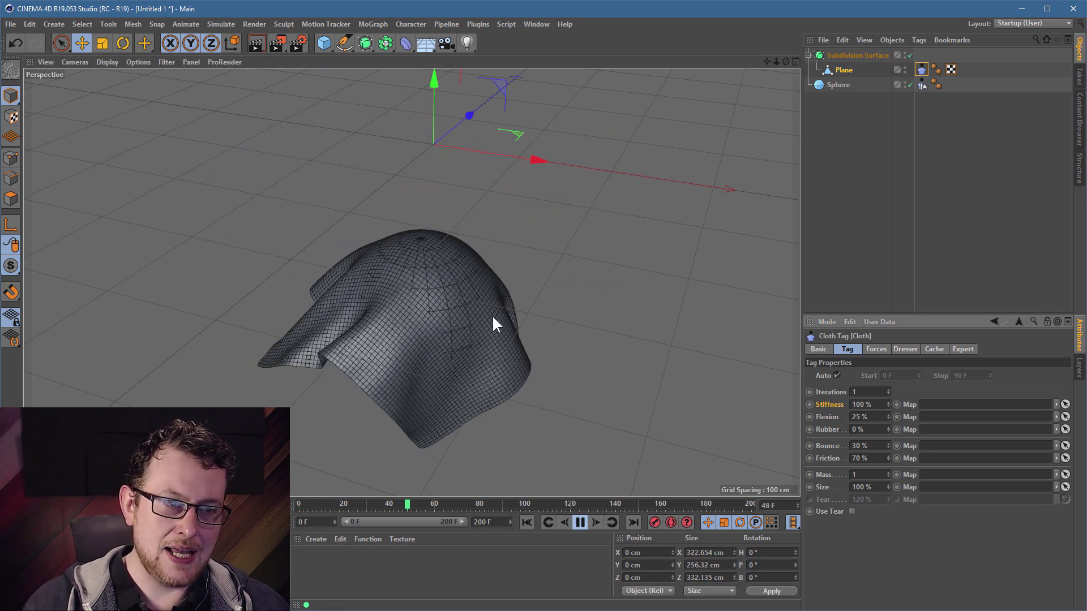
left_click(108, 62)
left_click(125, 77)
middle_click_drag(428, 280, 441, 208, "alt")
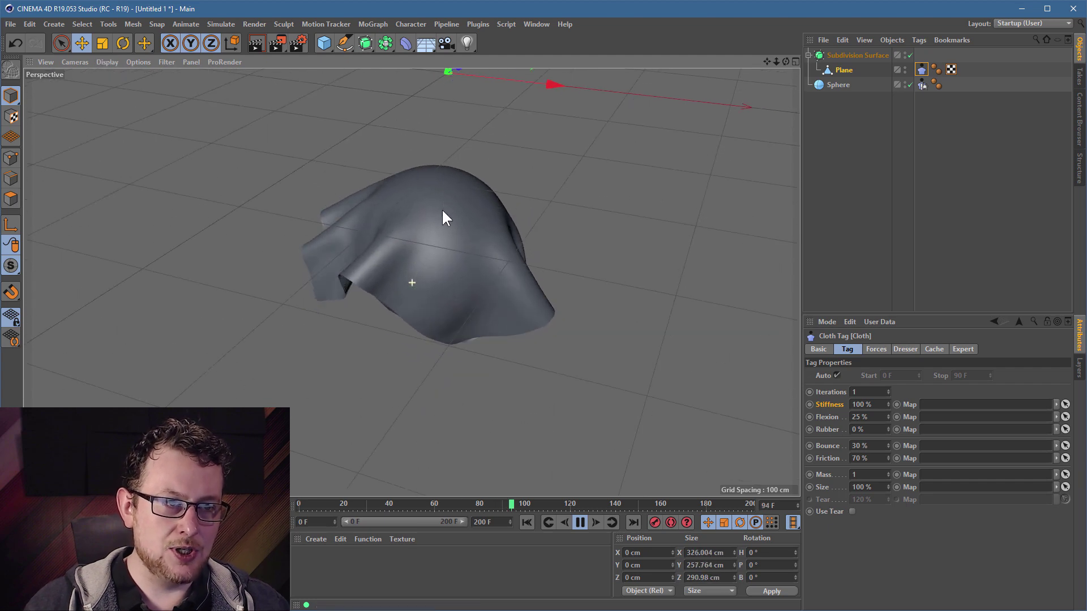
Set the cloth's Stiffness to 0 % and its Flexion to 0 % while the simulation plays
double_click(861, 404)
type("0")
key("Return")
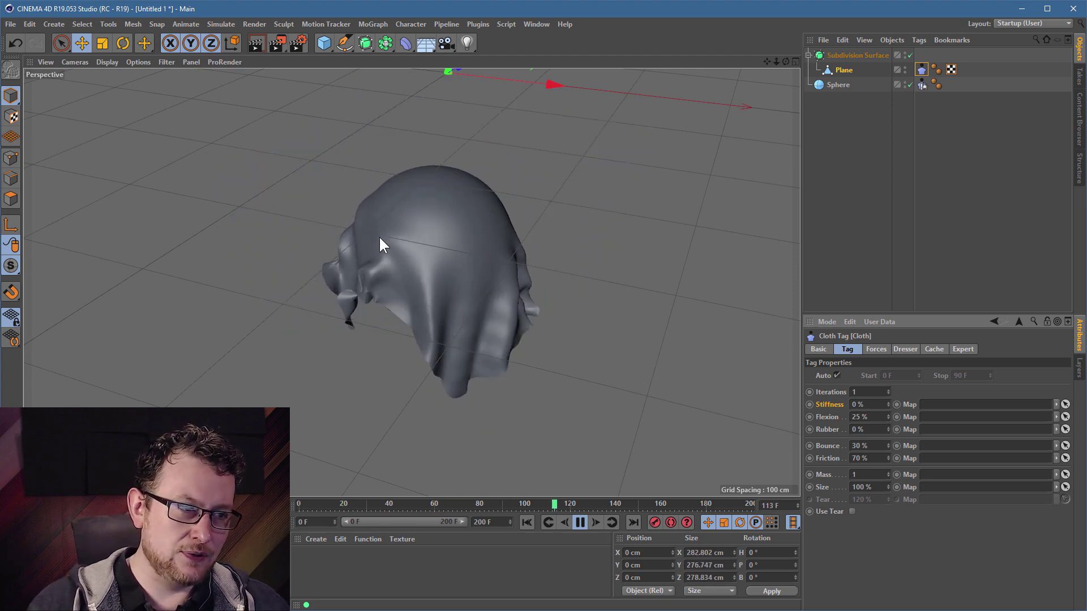
double_click(859, 417)
type("0")
key("Return")
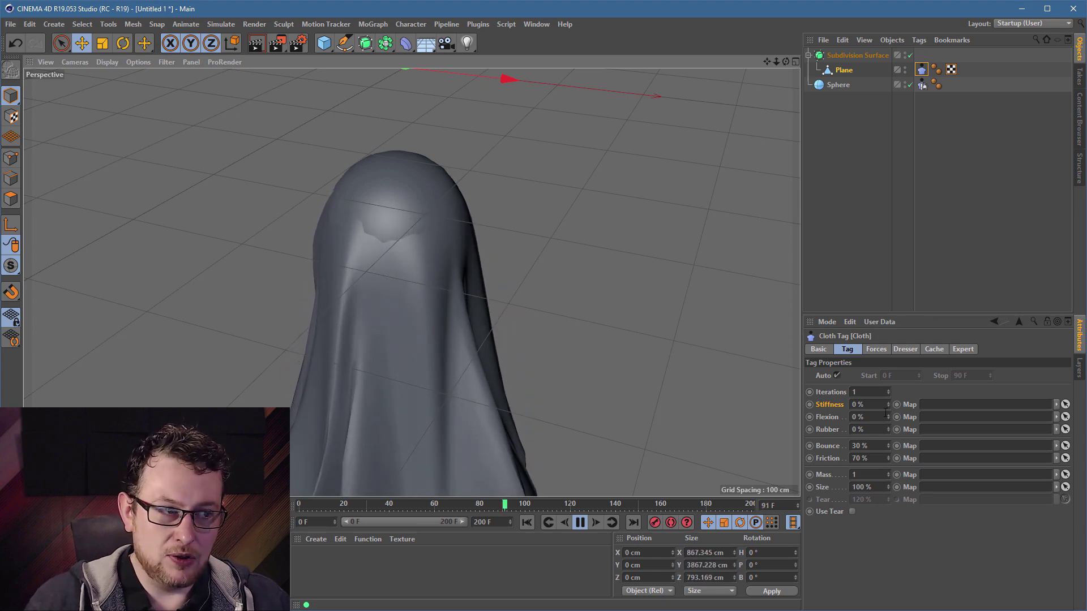
Set the cloth's Stiffness to 100 % and restart the simulation from the first frame
left_click(859, 404)
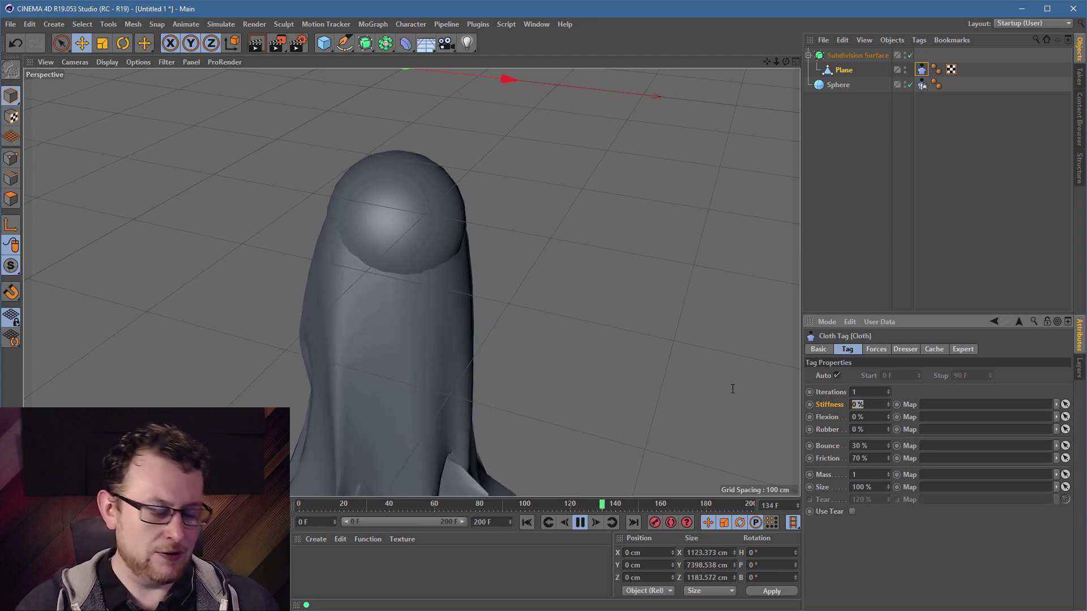
type("100")
key("Return")
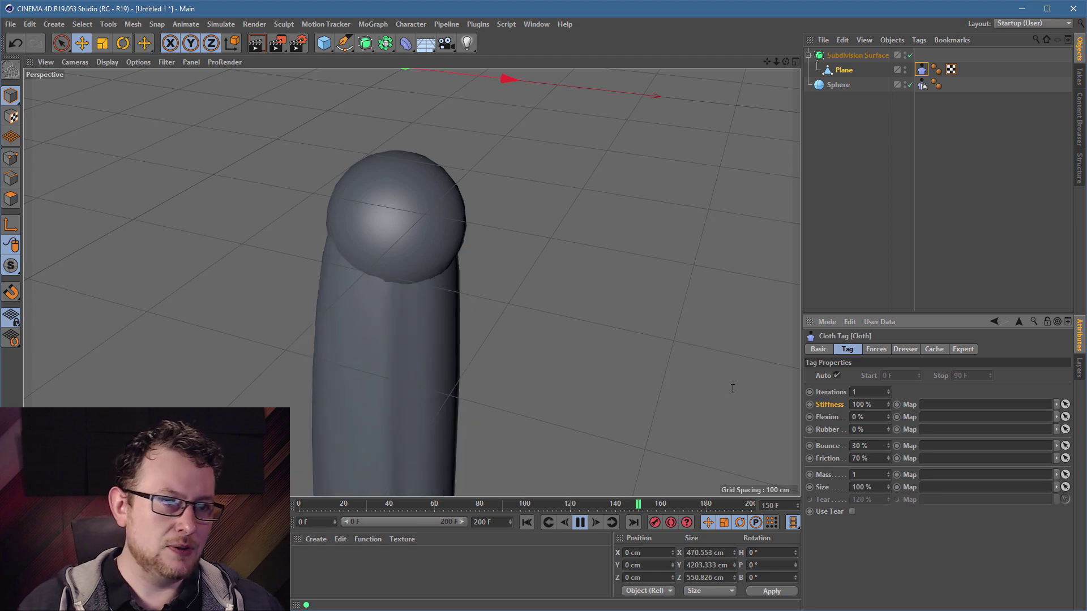
left_click(525, 521)
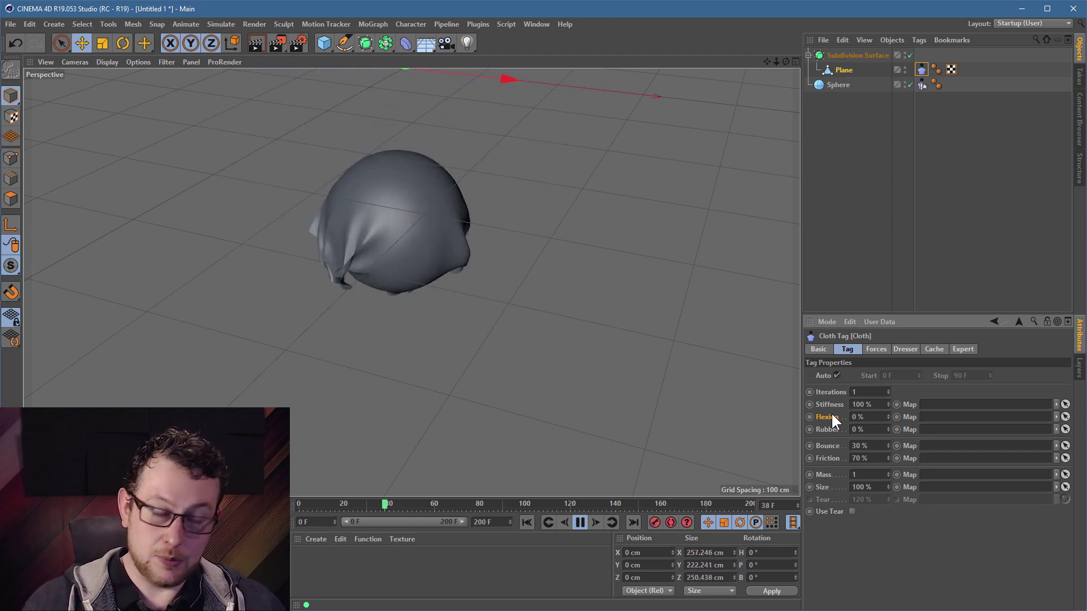
Set the cloth's Flexion to 50 % and restart the drape from the first frame
left_click(860, 417)
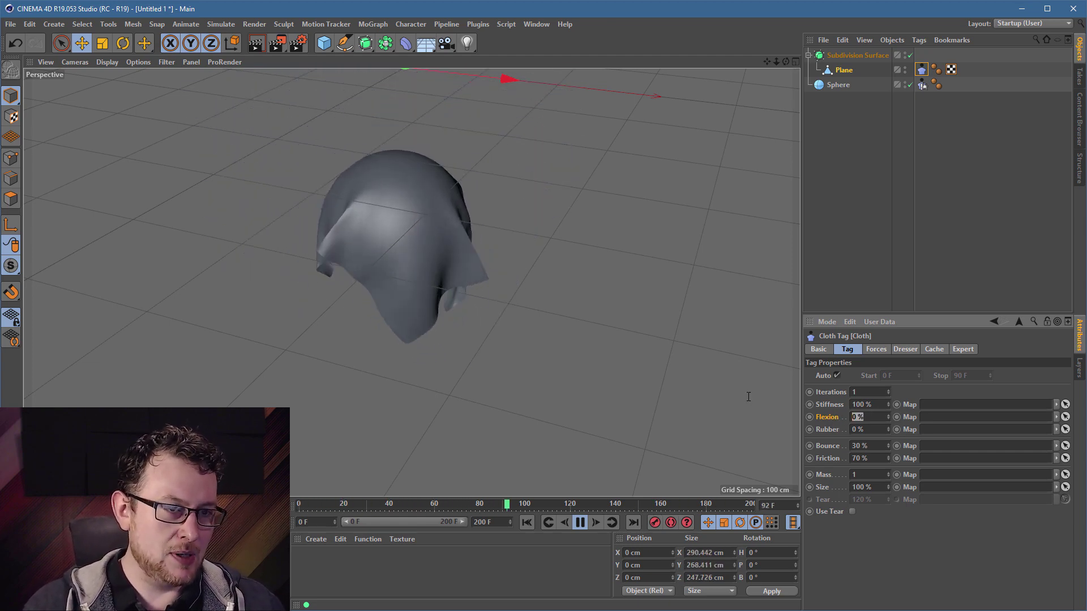
type("50")
key("Return")
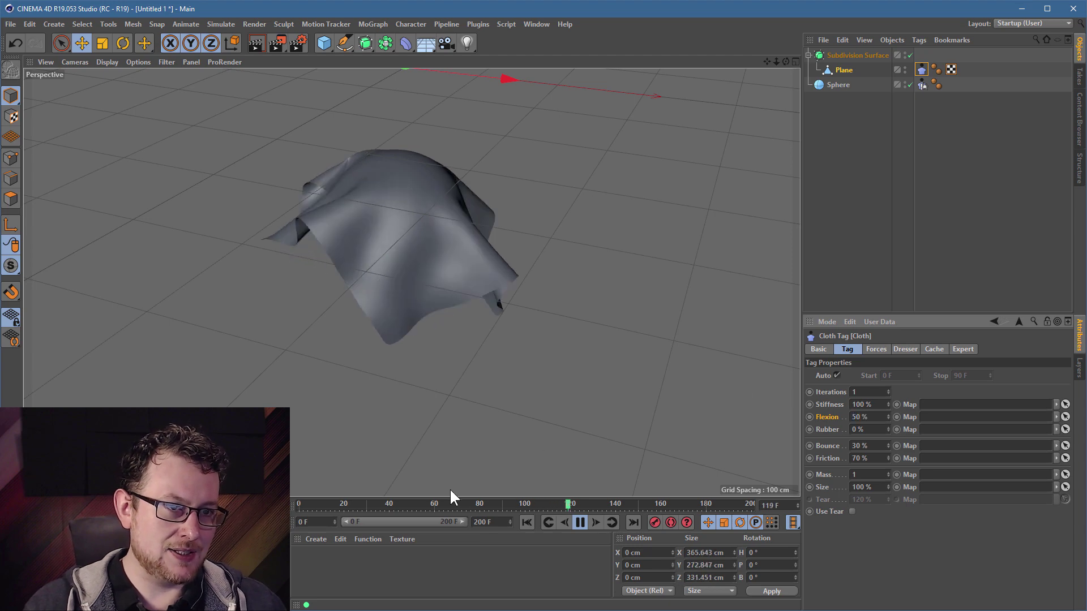
left_click(520, 521)
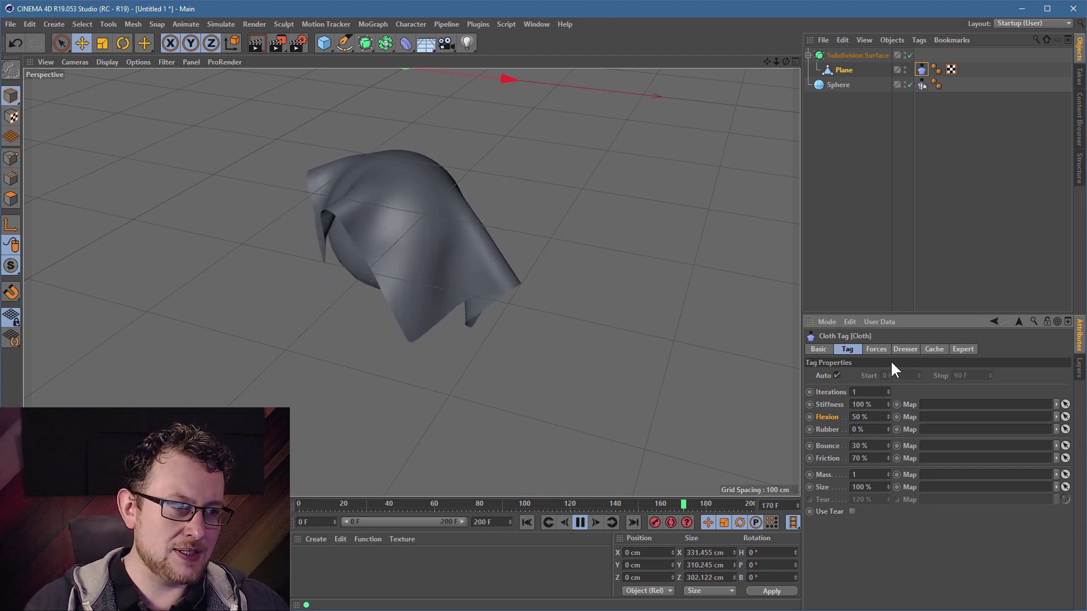
Test the drape with Flexion at 100 % and bring Flexion back to 25 %
left_click_drag(873, 417, 730, 392)
type("100")
key("Return")
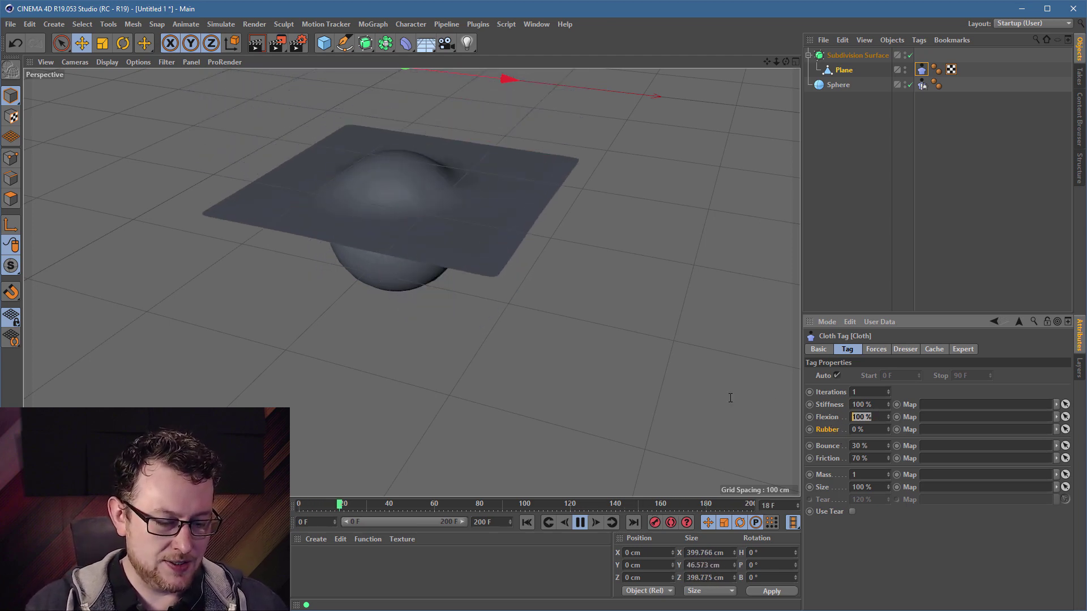
type("25")
key("Return")
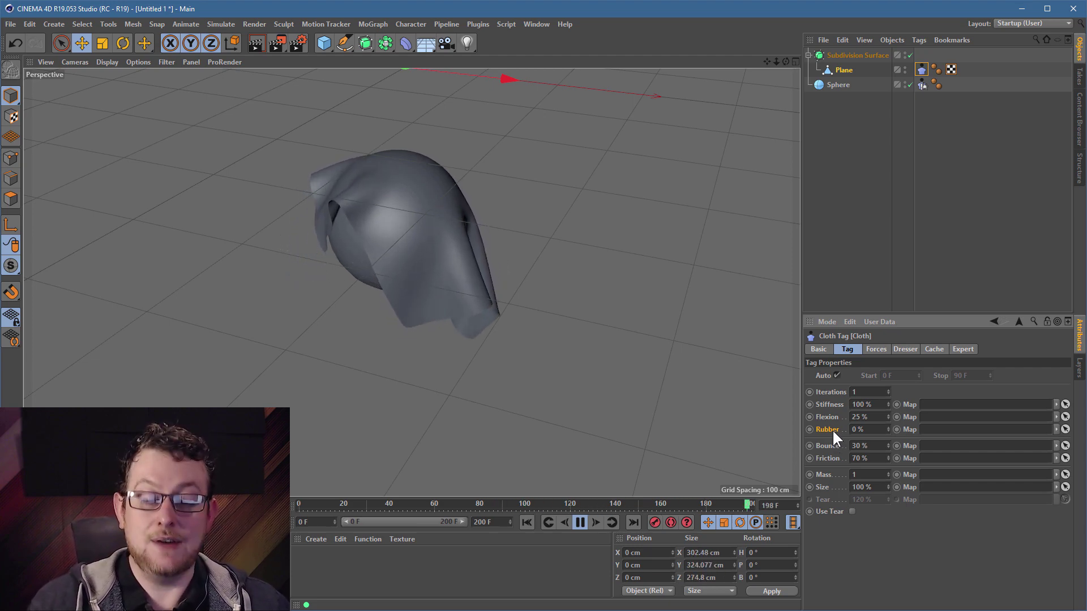
Set the cloth's Rubber to 50 % and restart the simulation from the first frame
left_click_drag(865, 429, 760, 419)
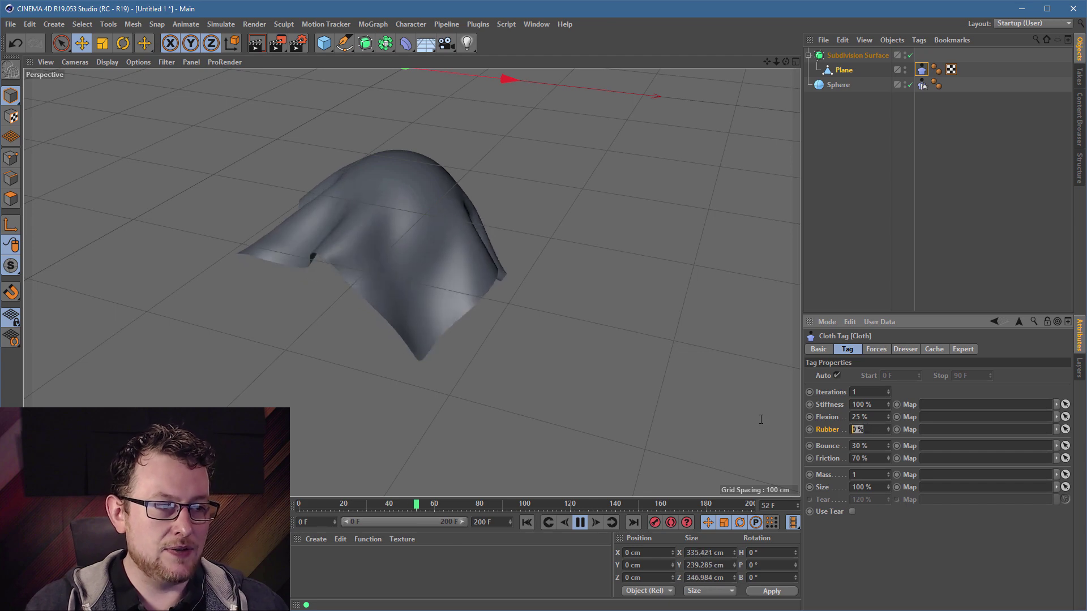
type("50")
key("Return")
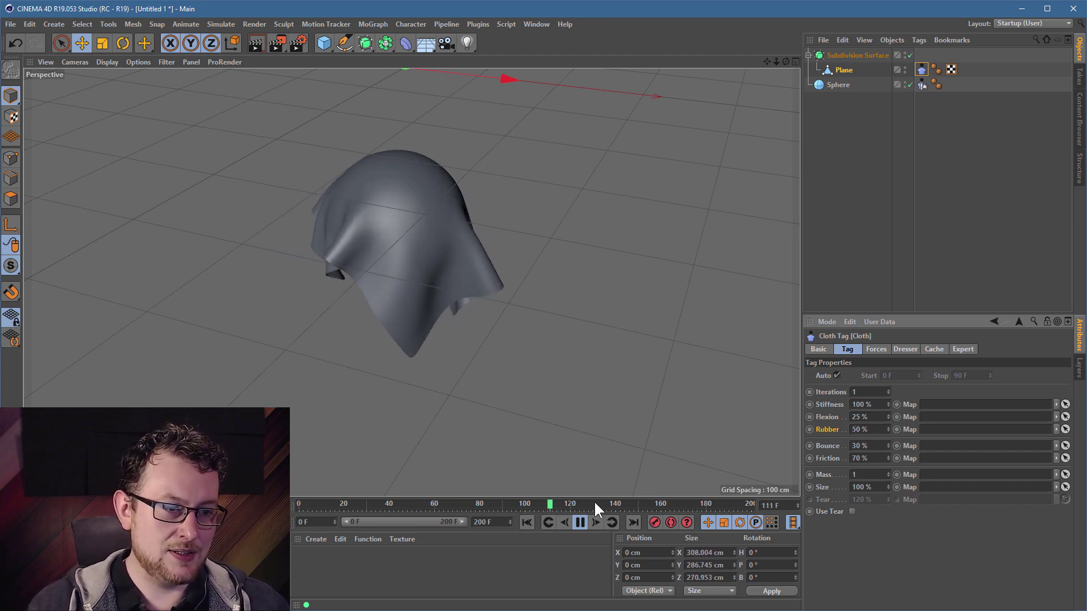
left_click(525, 522)
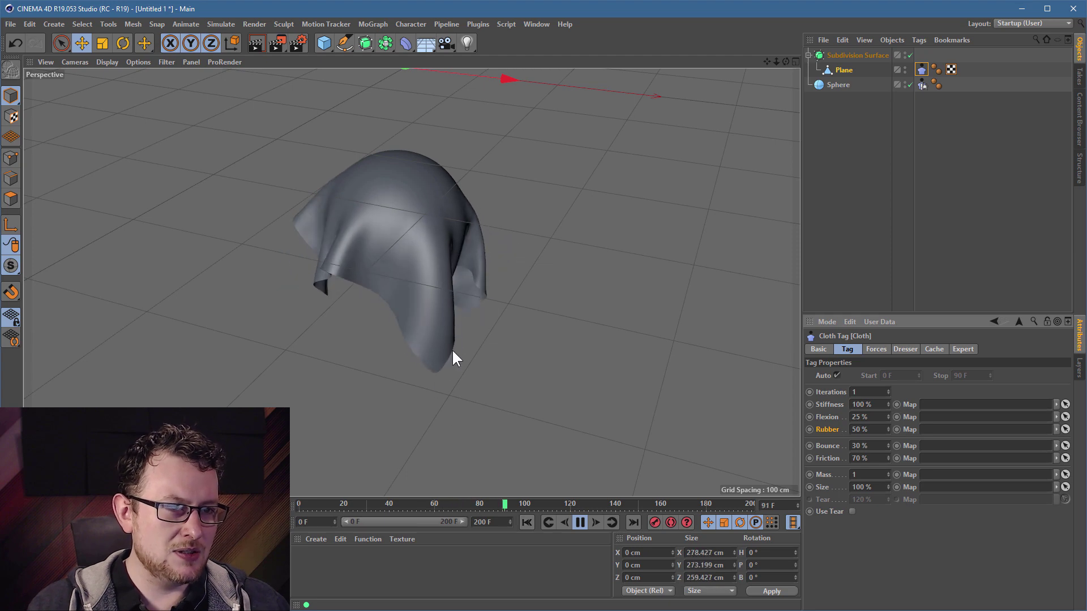
Raise the cloth's Rubber to 100 % while the simulation plays
left_click_drag(867, 429, 711, 407)
type("100")
key("Return")
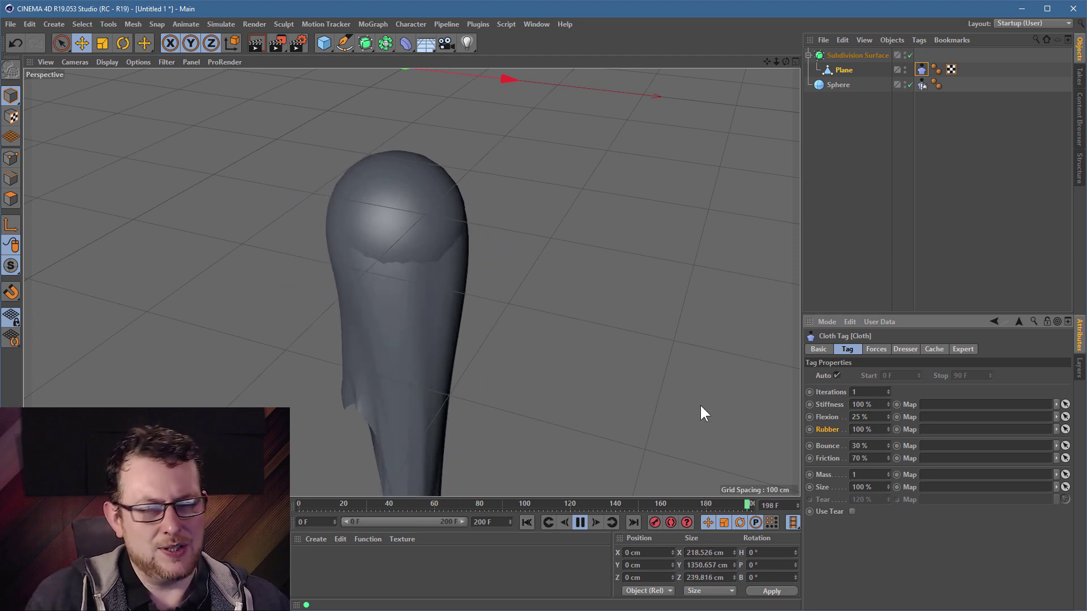
Lower the cloth's Rubber to 90 % and restart the simulation from the first frame
left_click_drag(872, 429, 736, 415)
type("90")
key("Return")
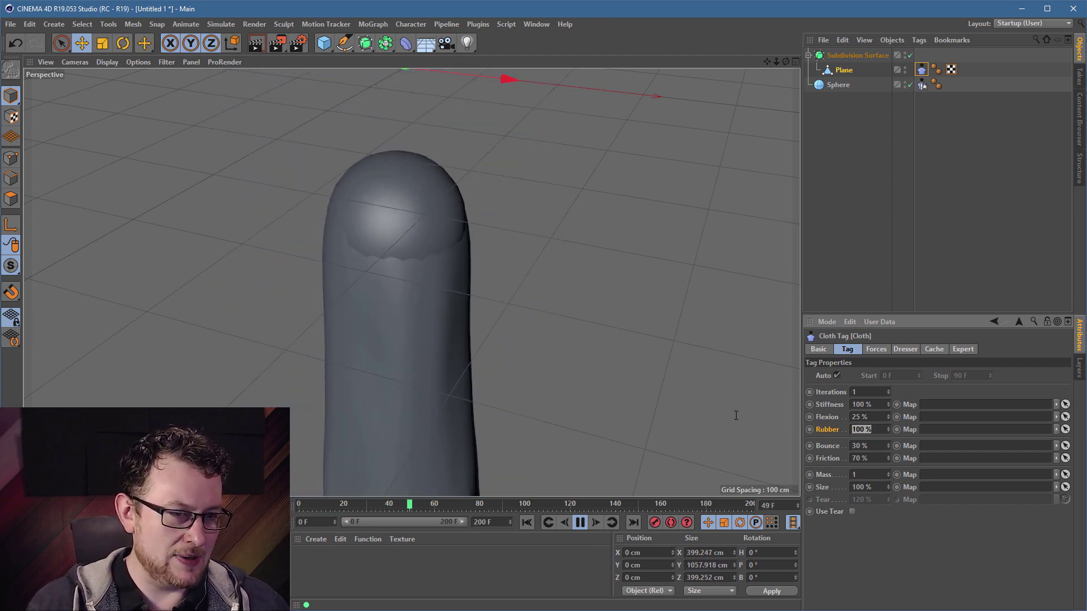
left_click(526, 522)
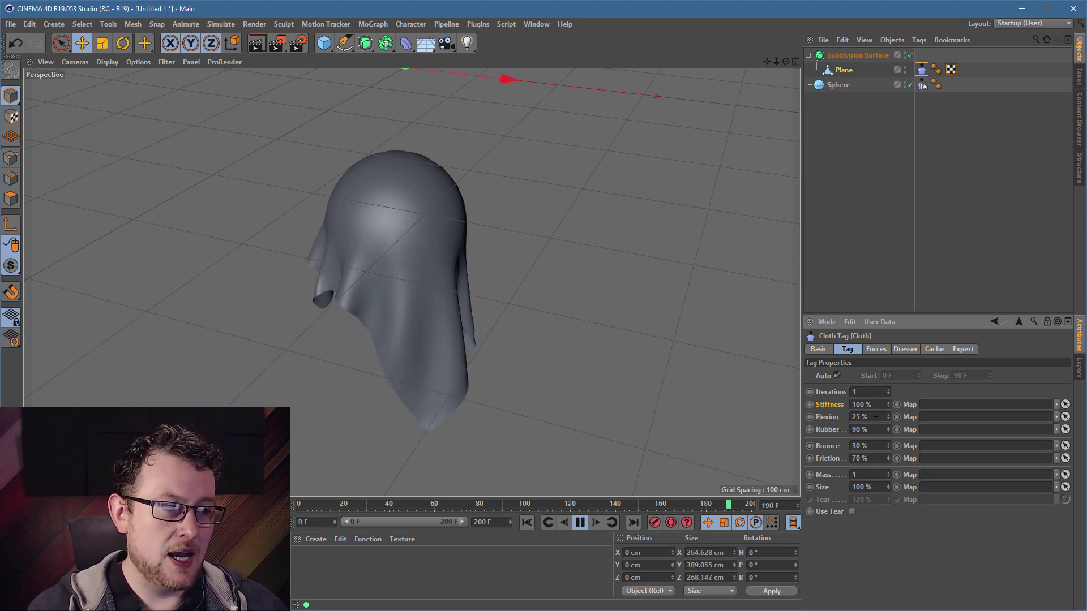
Set both the Flexion and the Rubber of the cloth to 0 %
left_click_drag(874, 417, 810, 416)
type("0")
key("Tab")
type("0")
key("Return")
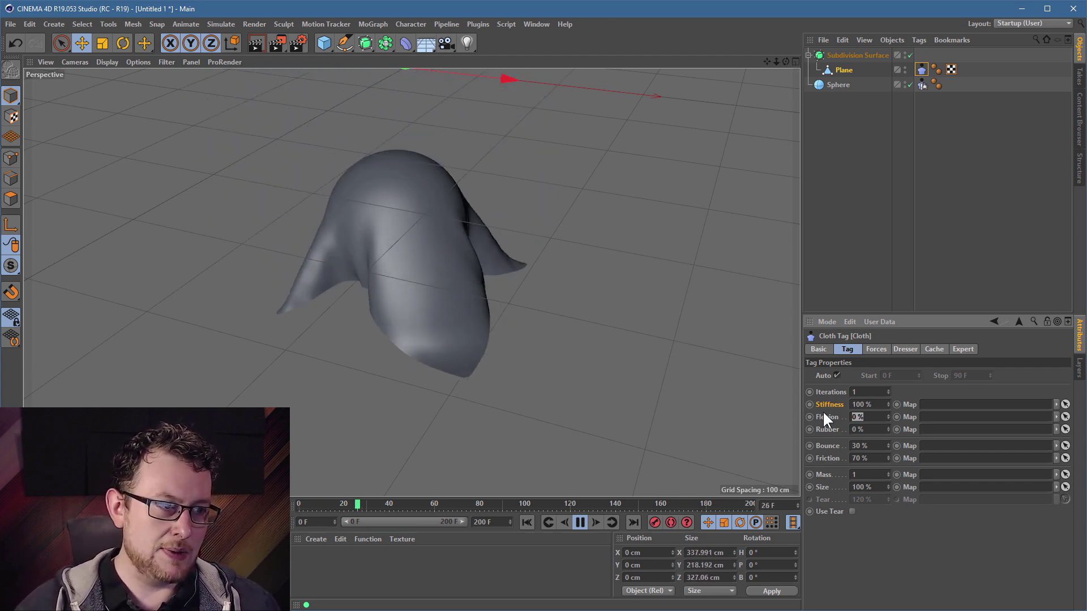
Set the cloth's Flexion to 10 % and stop the running simulation after the cloth has draped over the sphere
type("10")
key("Return")
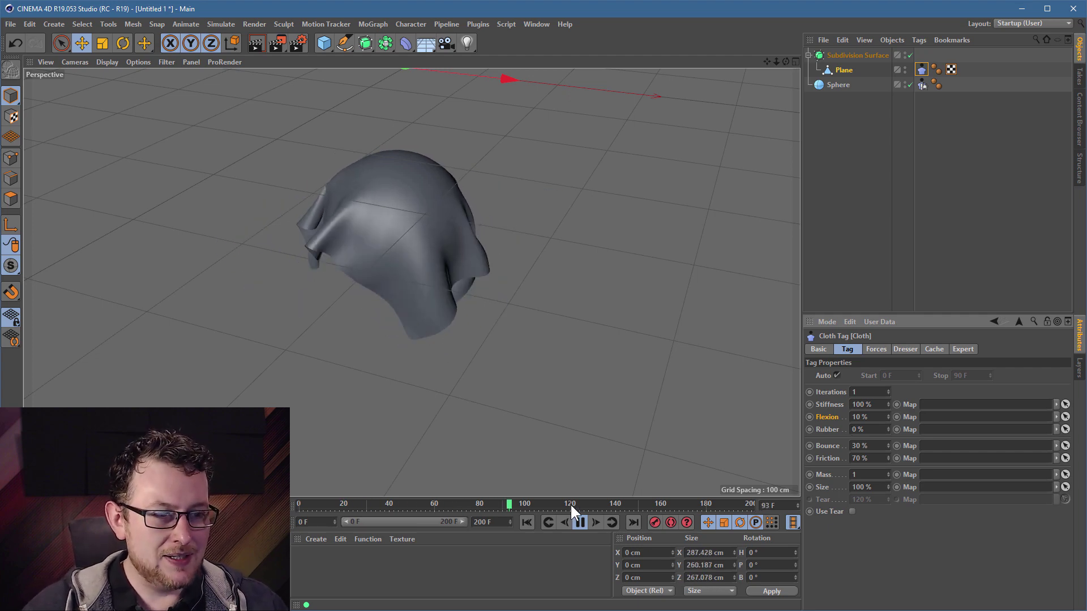
left_click(579, 522)
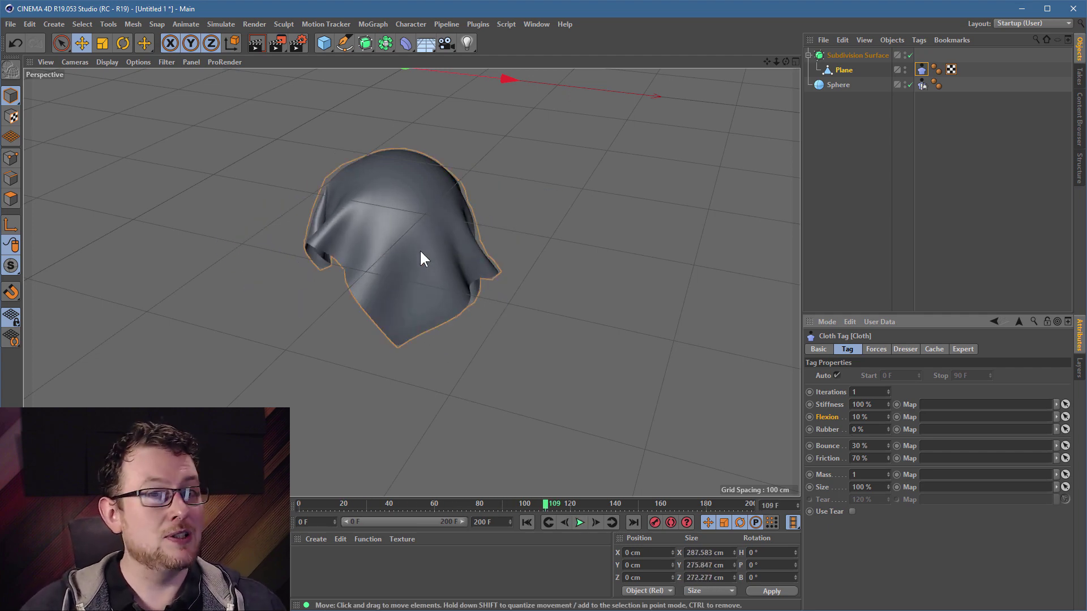
Disable the Subdivision Surface, rewind to the first frame and display the viewport as Gouraud Shading with lines
left_click(910, 55)
left_click(526, 522)
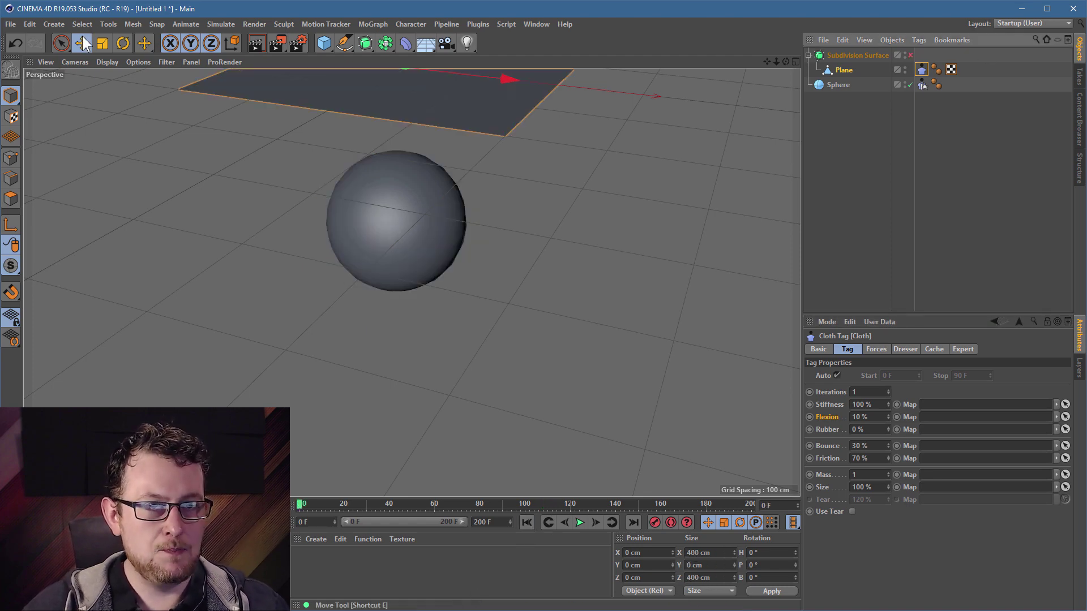
left_click(102, 64)
left_click(122, 92)
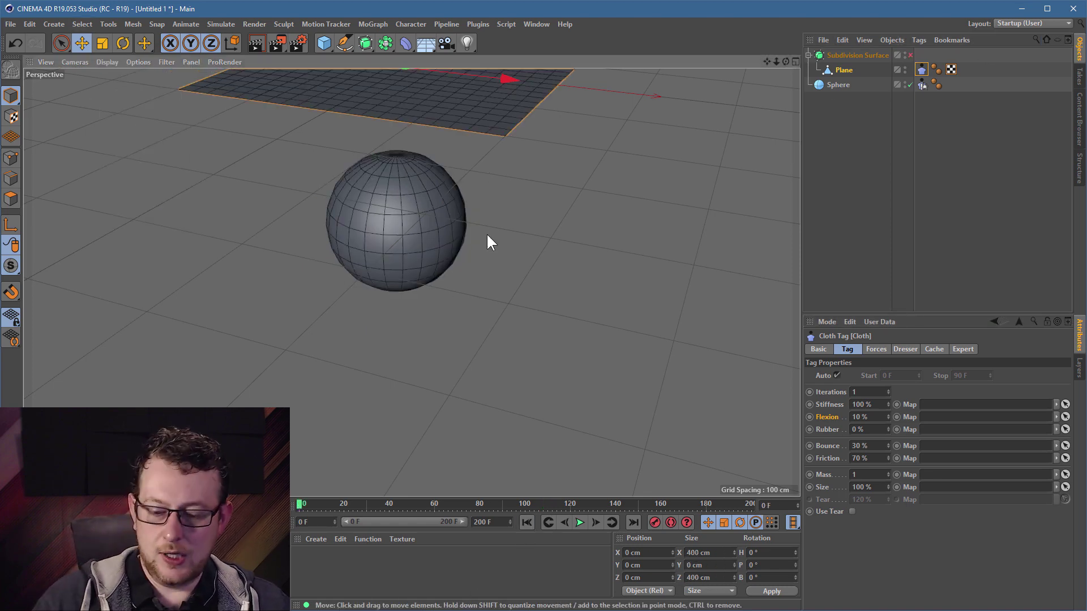
Examine the plane's polygon grid up close, play the unsmoothed cloth simulation and rewind it to the first frame
middle_click_drag(428, 102, 451, 177, "alt")
mouse_move(451, 177)
left_mouse_down("alt")
mouse_move(483, 164)
mouse_move(467, 186)
left_mouse_up("alt")
right_click_drag(439, 168, 479, 136, "alt")
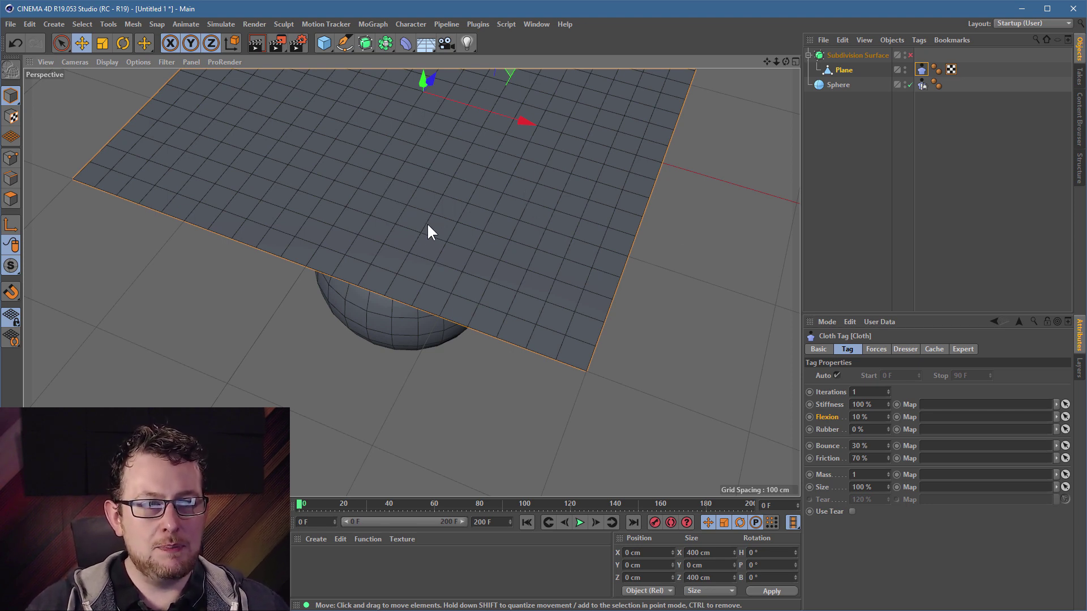
right_click_drag(429, 206, 454, 196, "alt")
left_click_drag(473, 259, 455, 243, "alt")
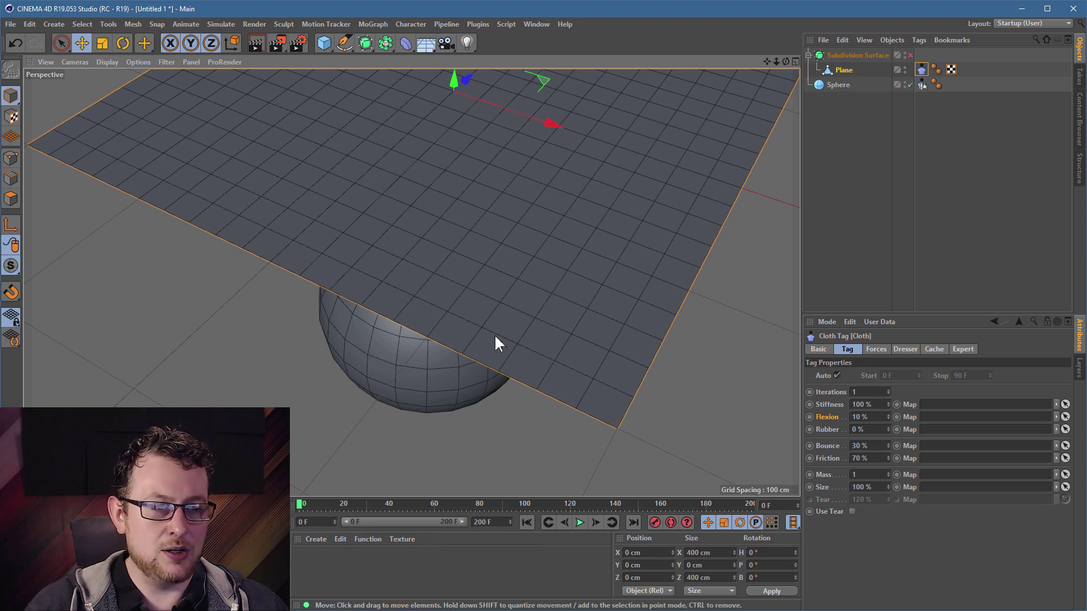
left_click(580, 521)
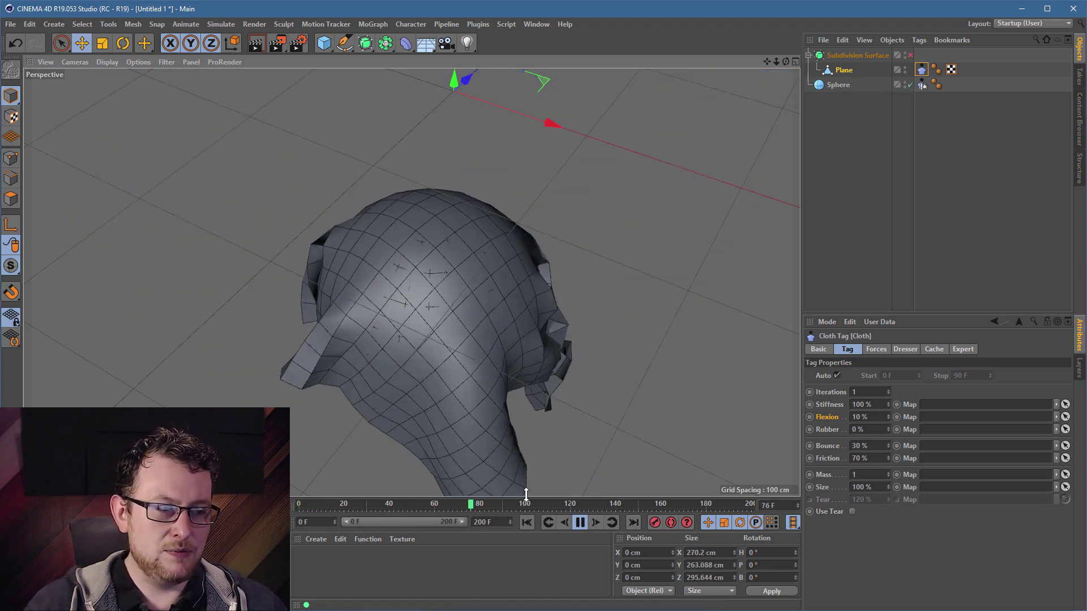
left_click_drag(439, 296, 447, 226, "alt")
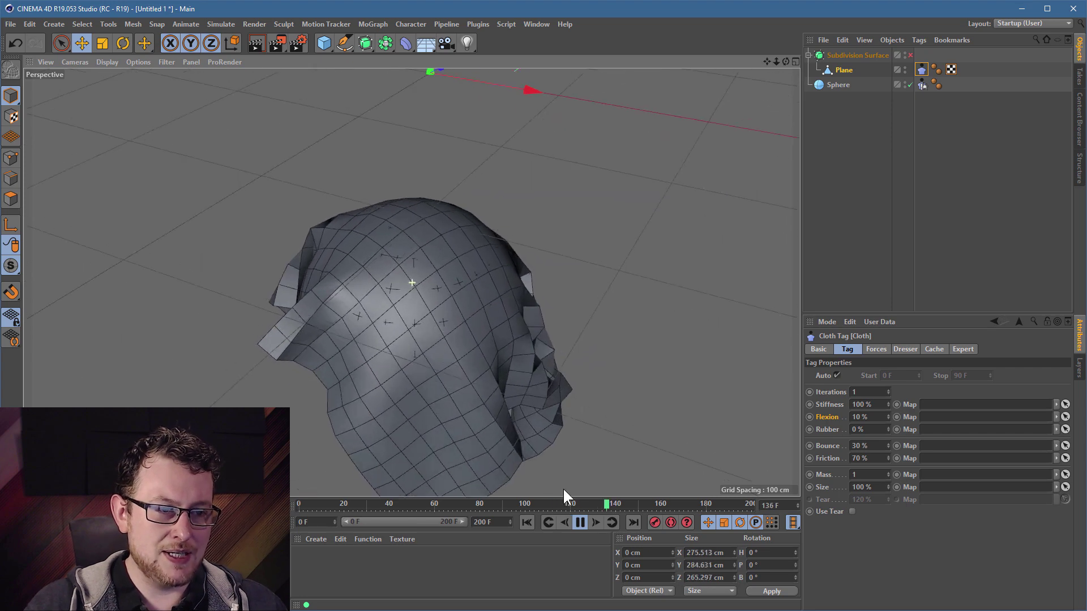
left_click(579, 519)
left_click(525, 522)
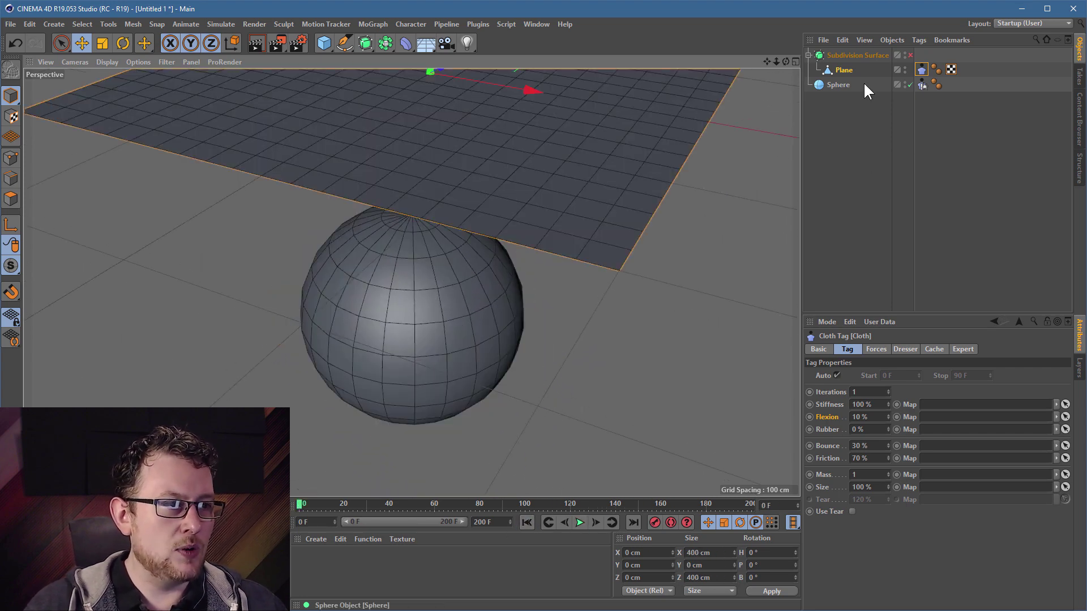
Switch to polygon mode and subdivide the plane's mesh once
right_click(848, 67)
left_click(806, 68)
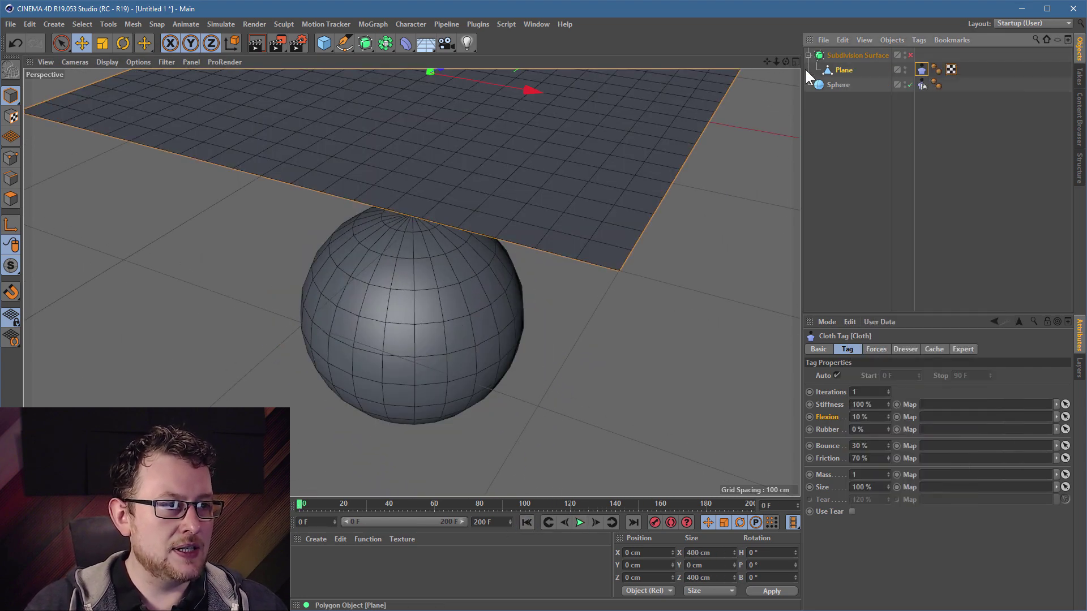
left_click(10, 194)
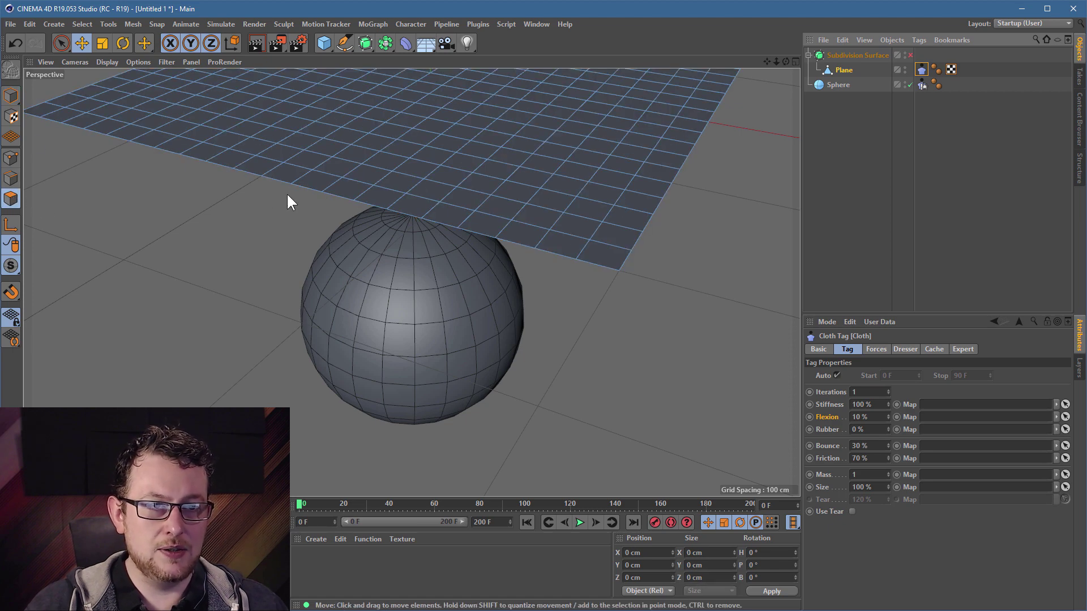
right_click(400, 252)
left_click(365, 254)
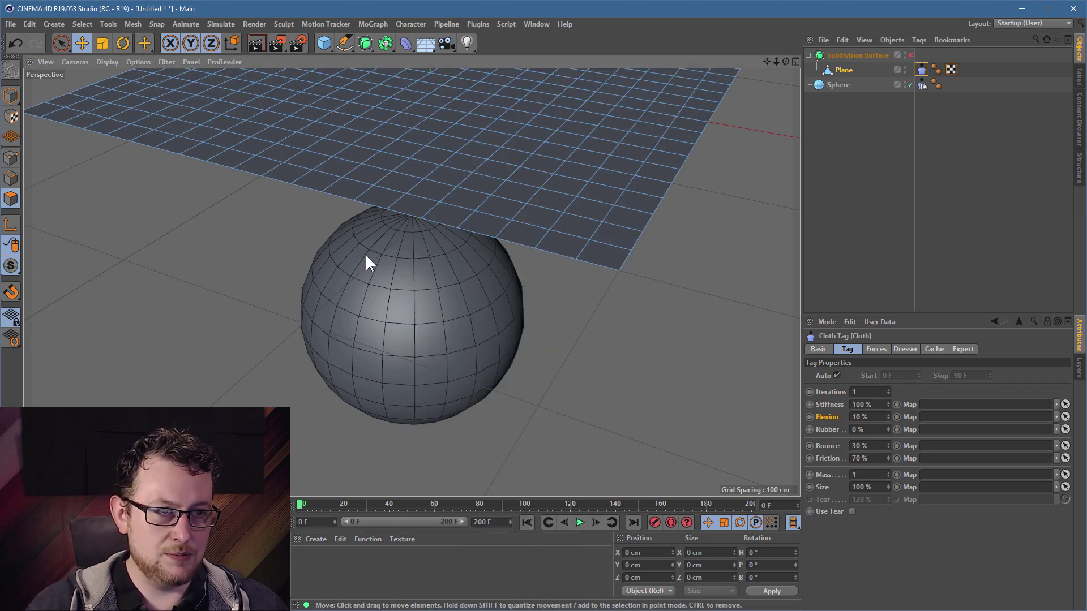
right_click(754, 86)
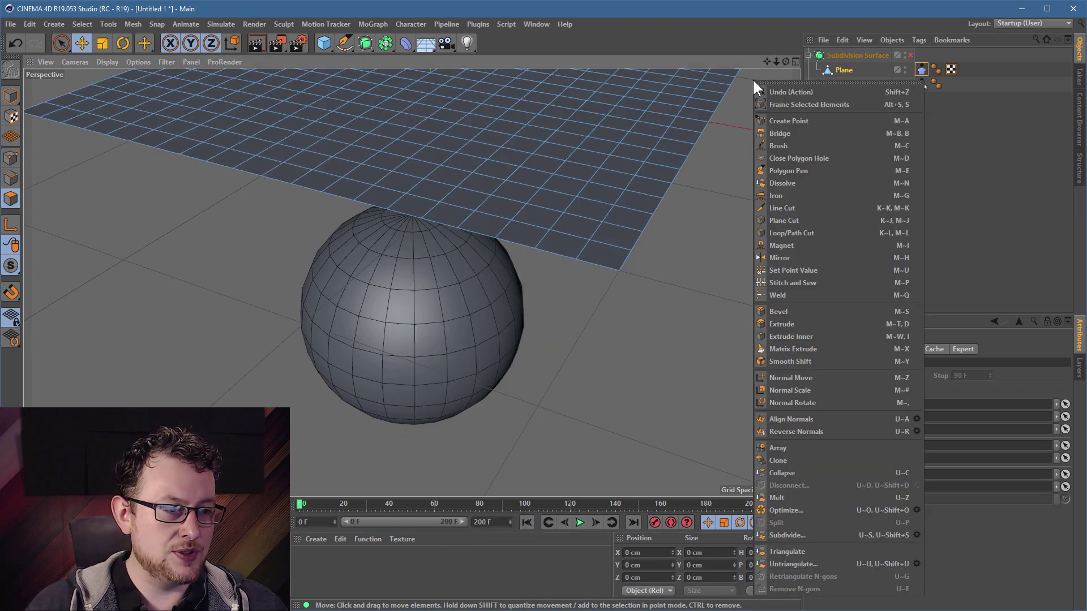
left_click(803, 530)
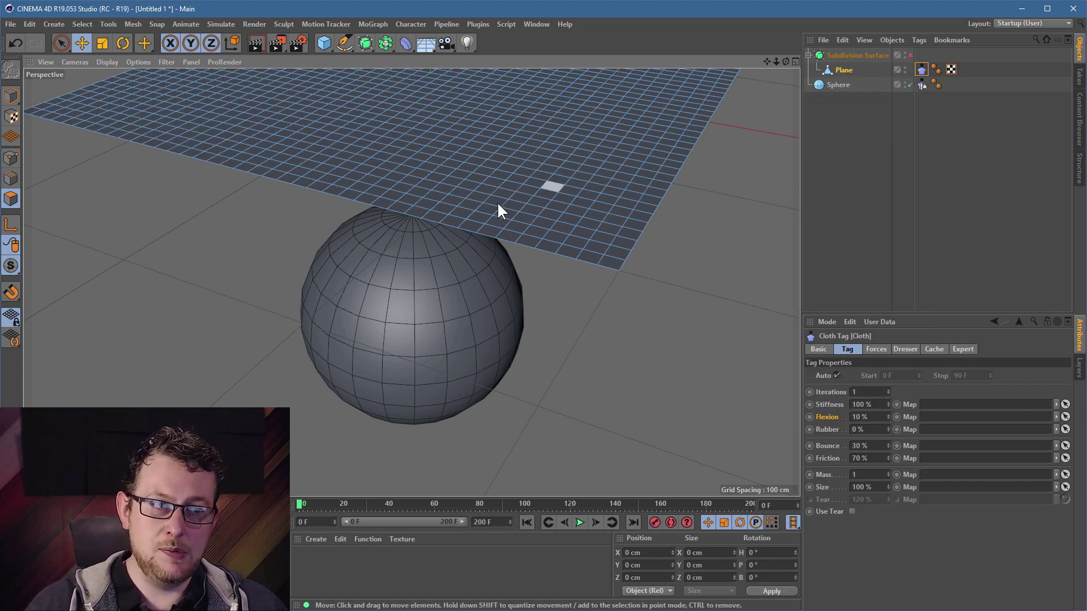
Play the simulation with the subdivided plane to examine its denser folds, and rewind to the first frame
right_click(782, 82)
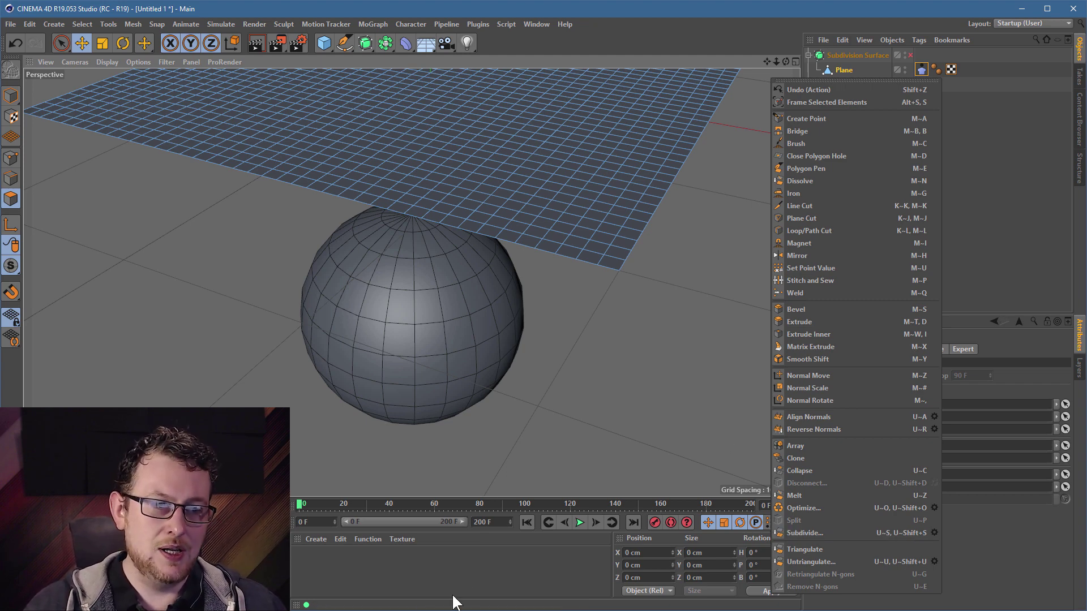
left_click(598, 523)
left_click(579, 522)
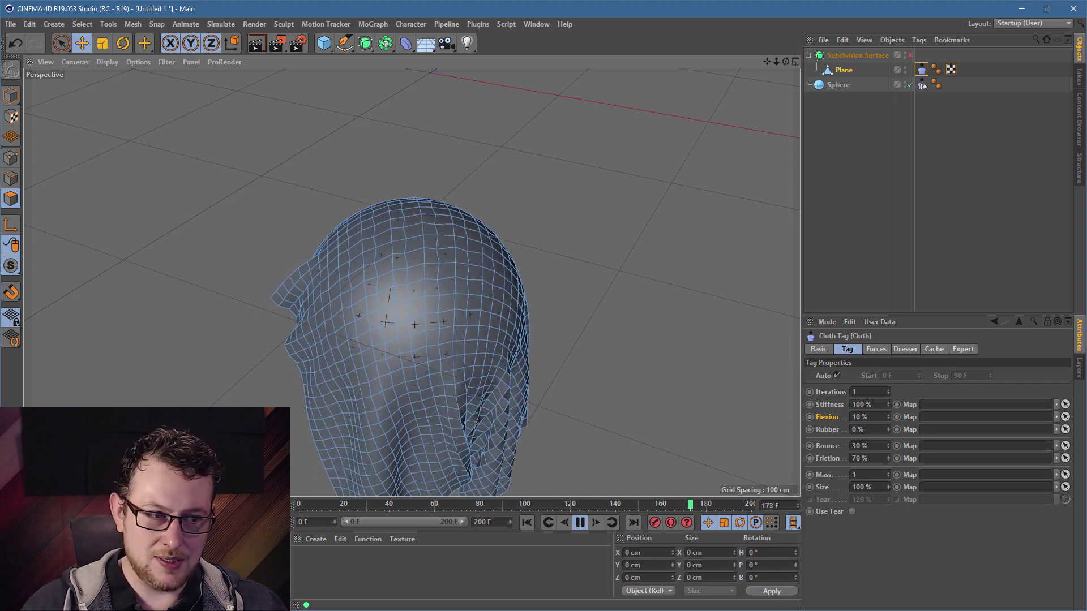
left_click(581, 522)
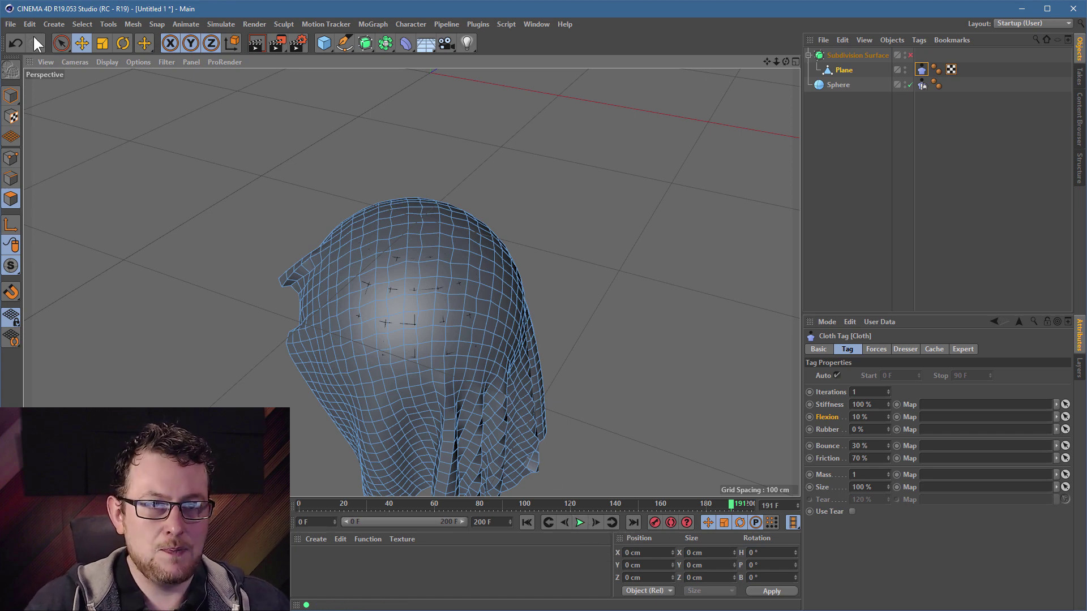
left_click(527, 521)
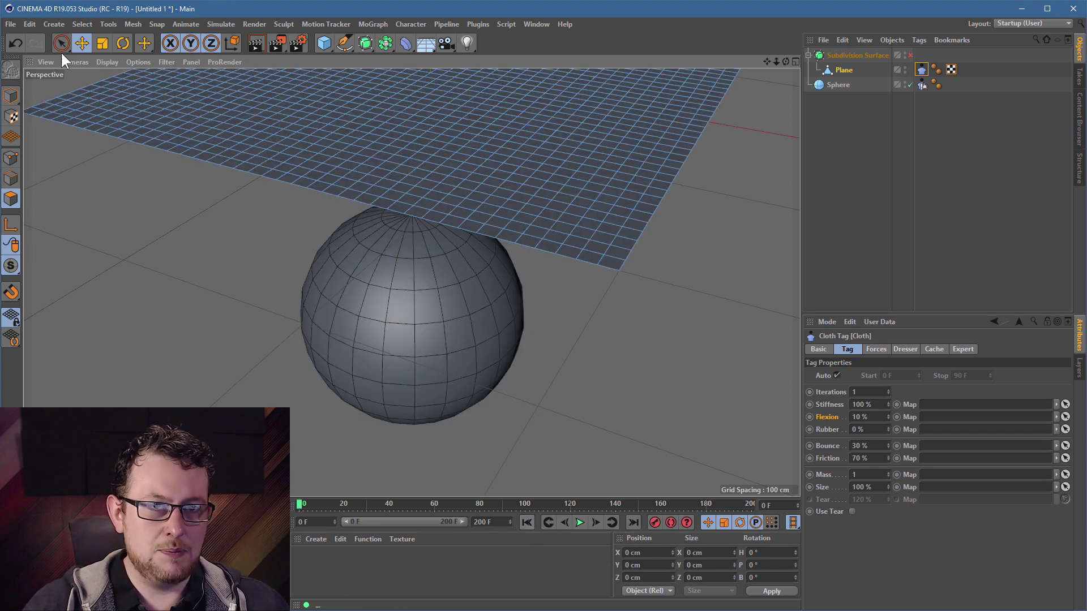
Undo the plane's subdivision, run the simulation briefly with the coarser mesh and return to model mode
left_click(15, 42)
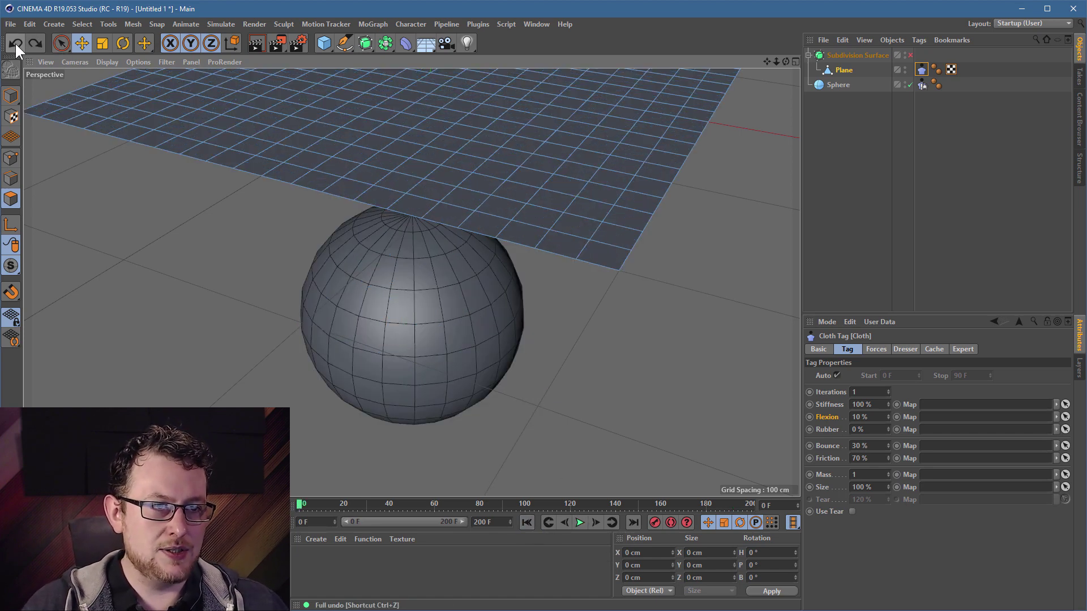
left_click(581, 522)
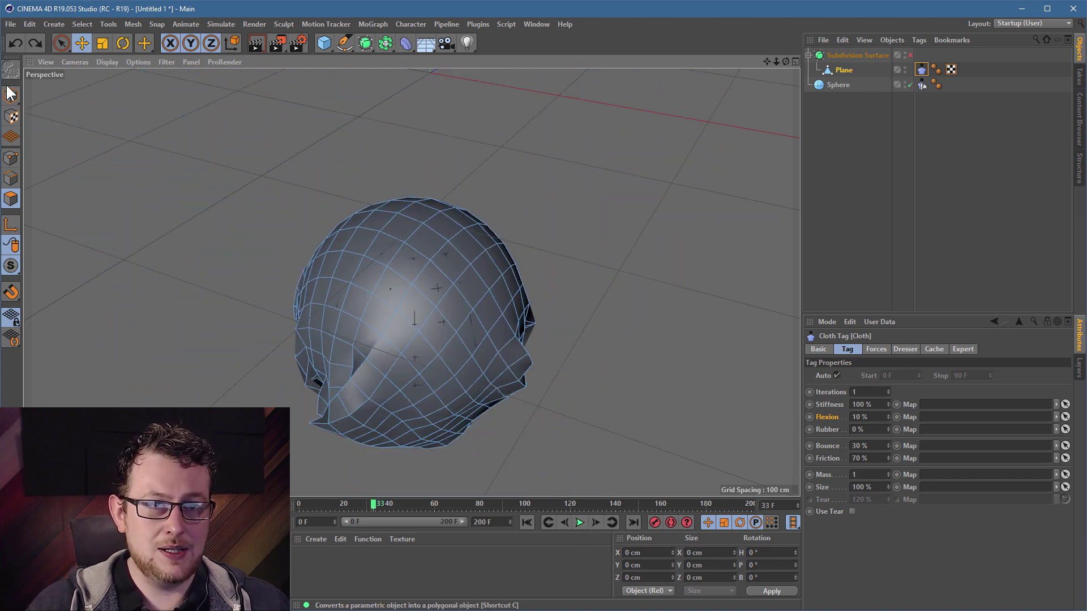
left_click(10, 94)
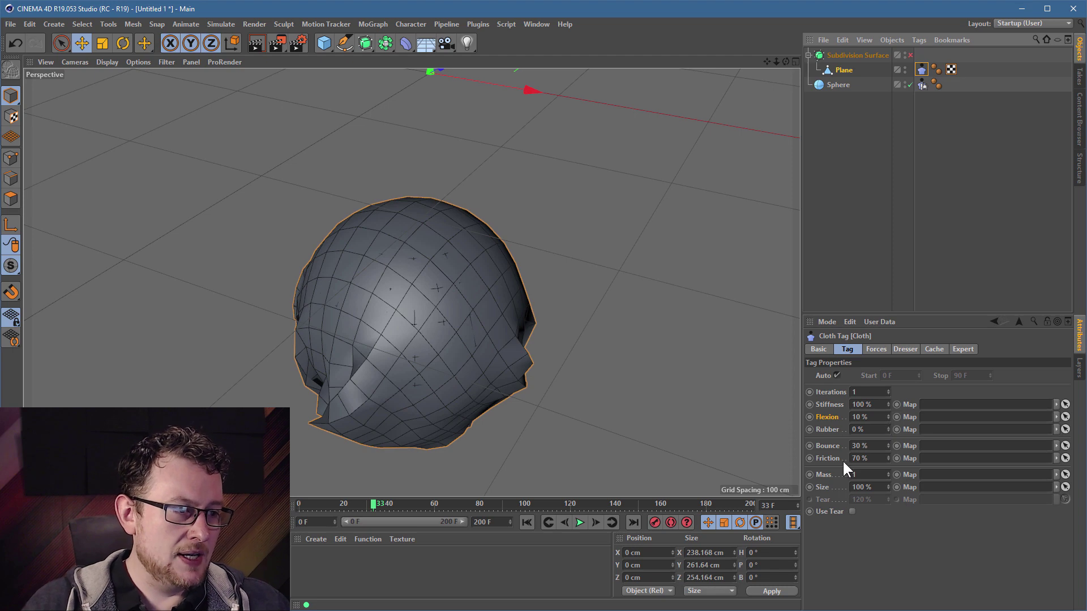
Highlight the cloth's Bounce setting and replay the simulation from the first frame to examine how the cloth reacts on the sphere
left_click(827, 446)
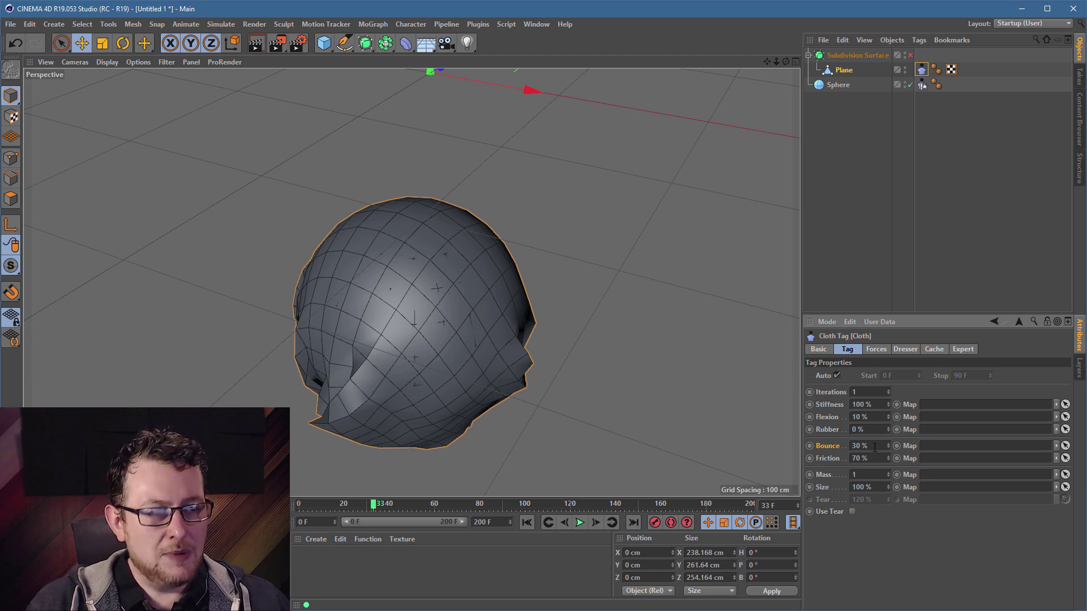
left_click(875, 446)
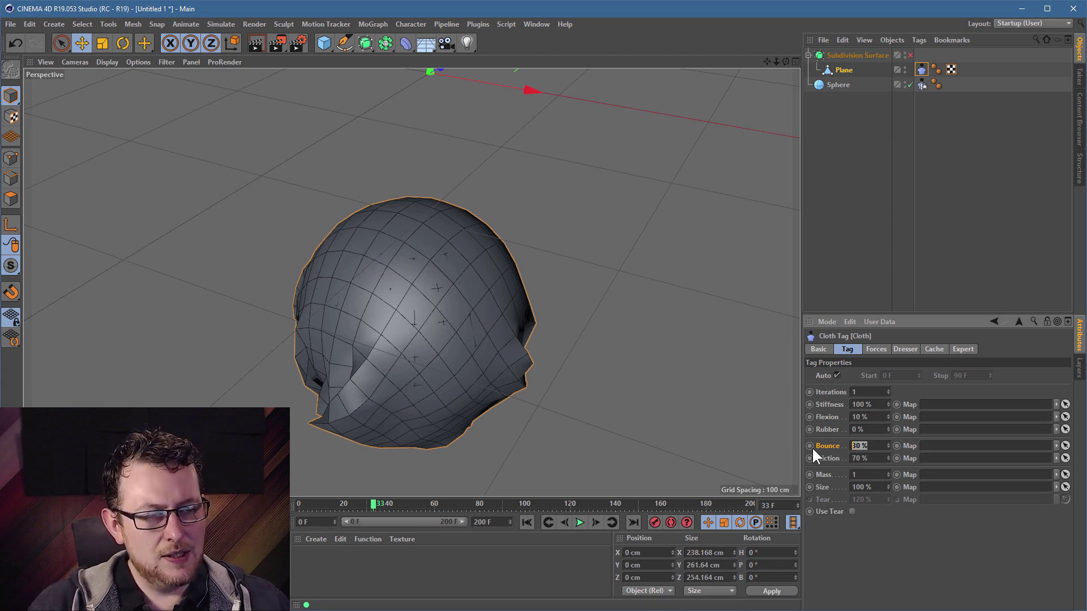
left_click(579, 522)
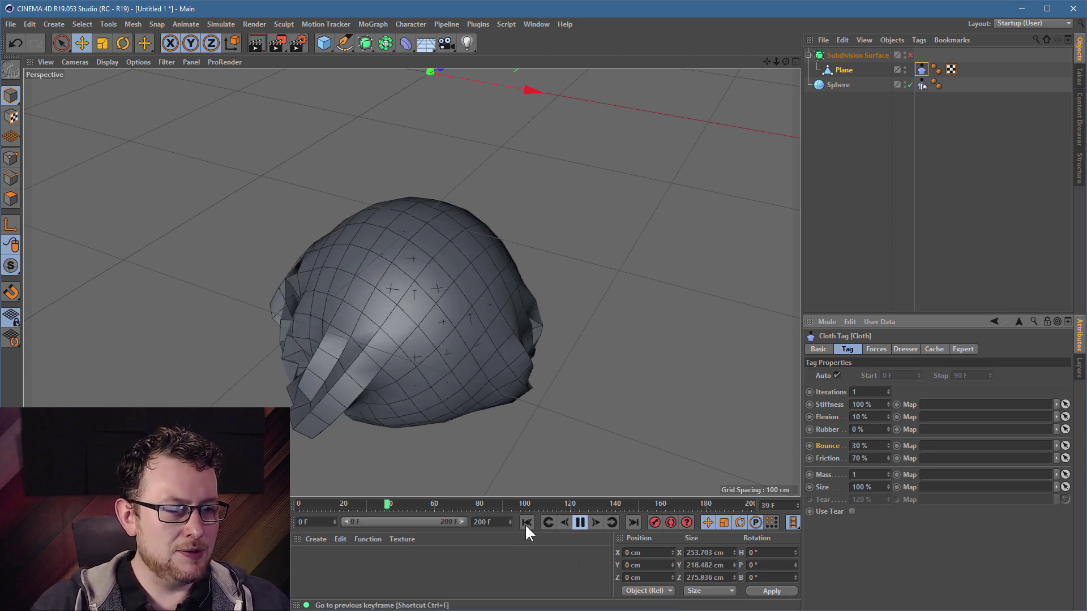
left_click(526, 523)
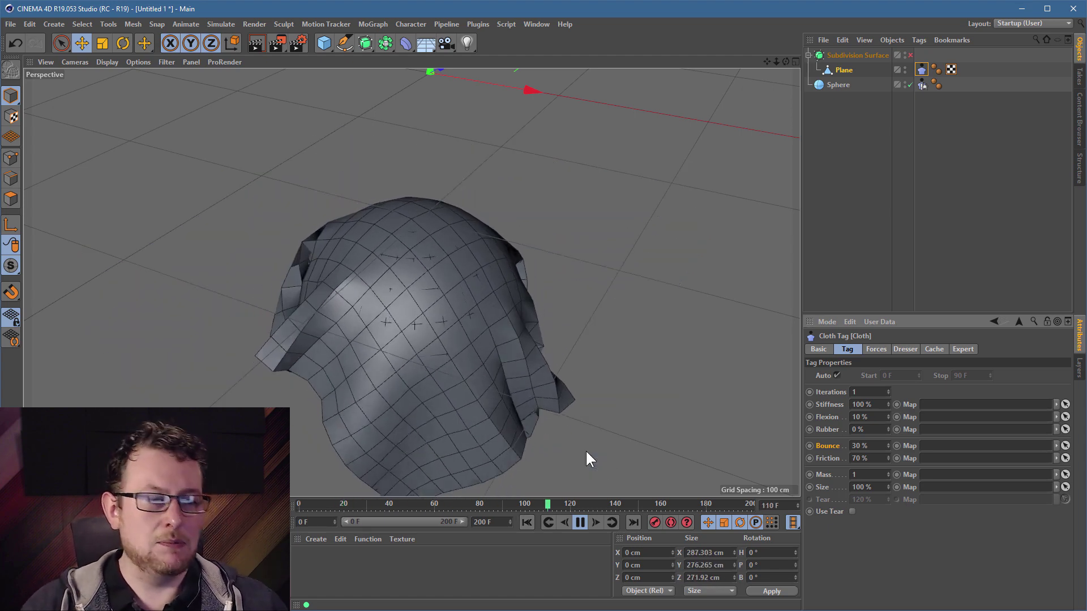
left_click(580, 522)
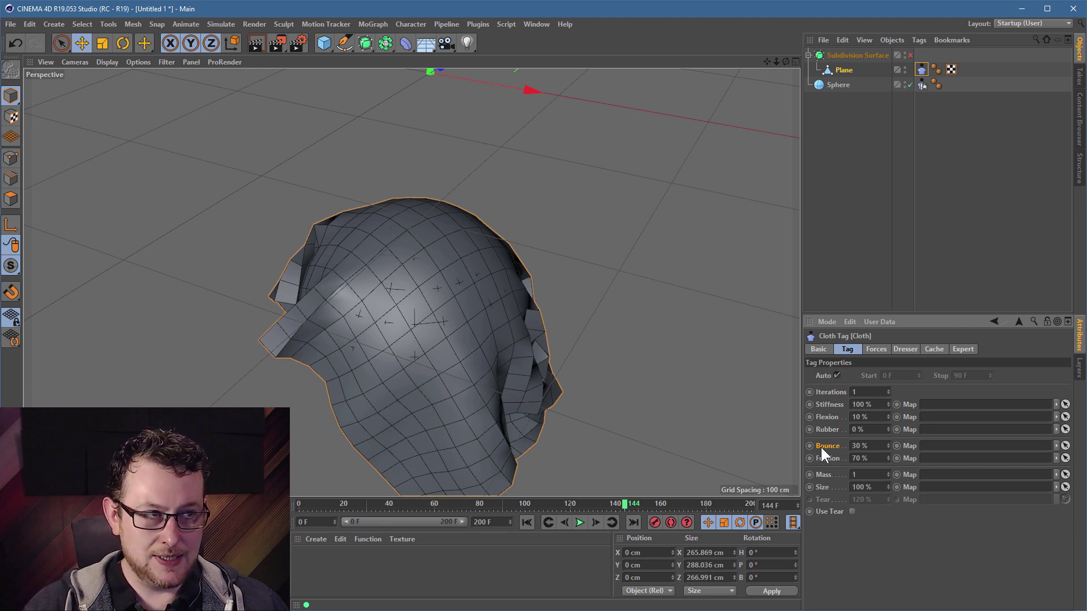
Compare the Bounce and Friction settings of the sphere's Cloth Collider tag with those of the plane's Cloth tag
left_click(841, 81)
left_click(920, 84)
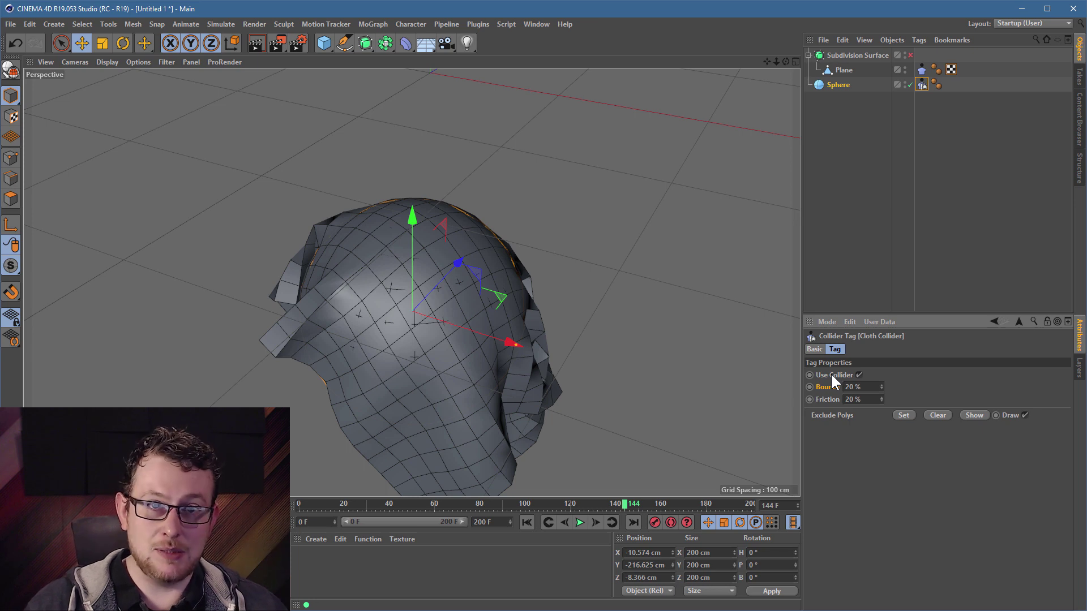
left_click(921, 69)
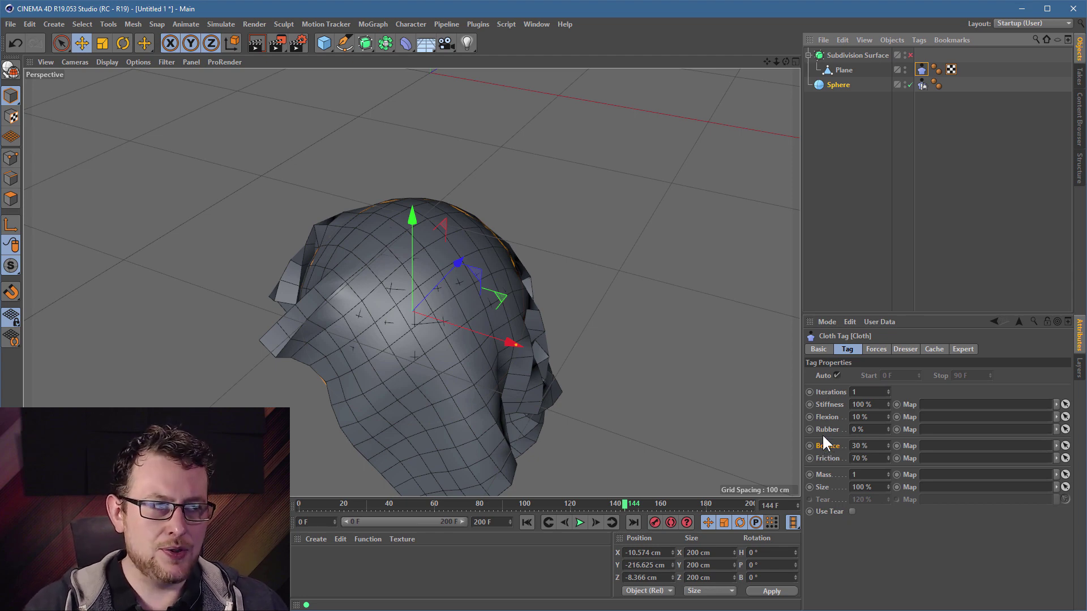
left_click(920, 84)
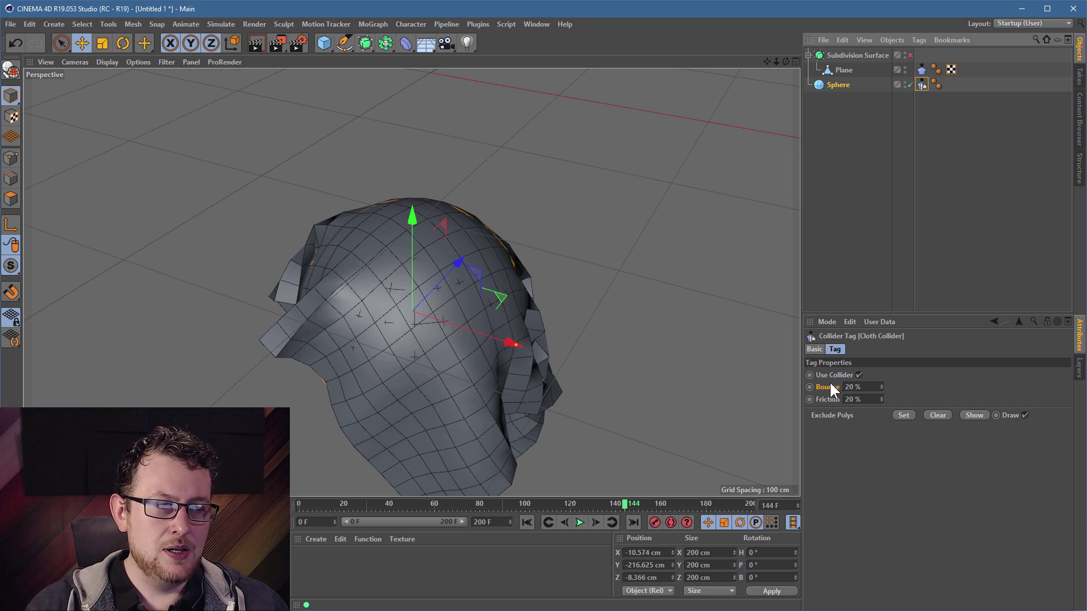
left_click(921, 70)
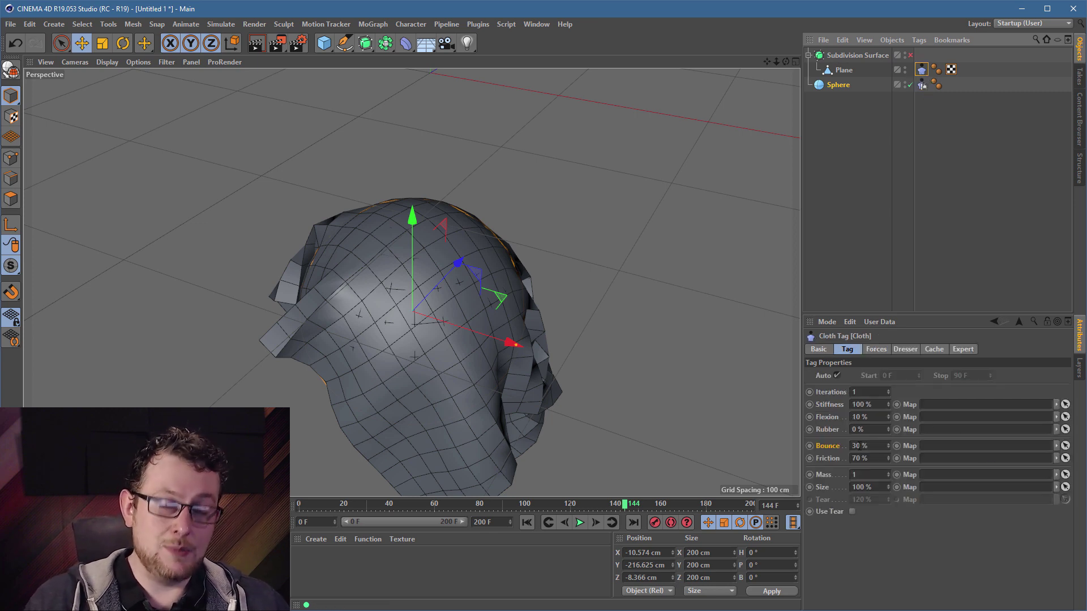
left_click(922, 86)
left_click(921, 71)
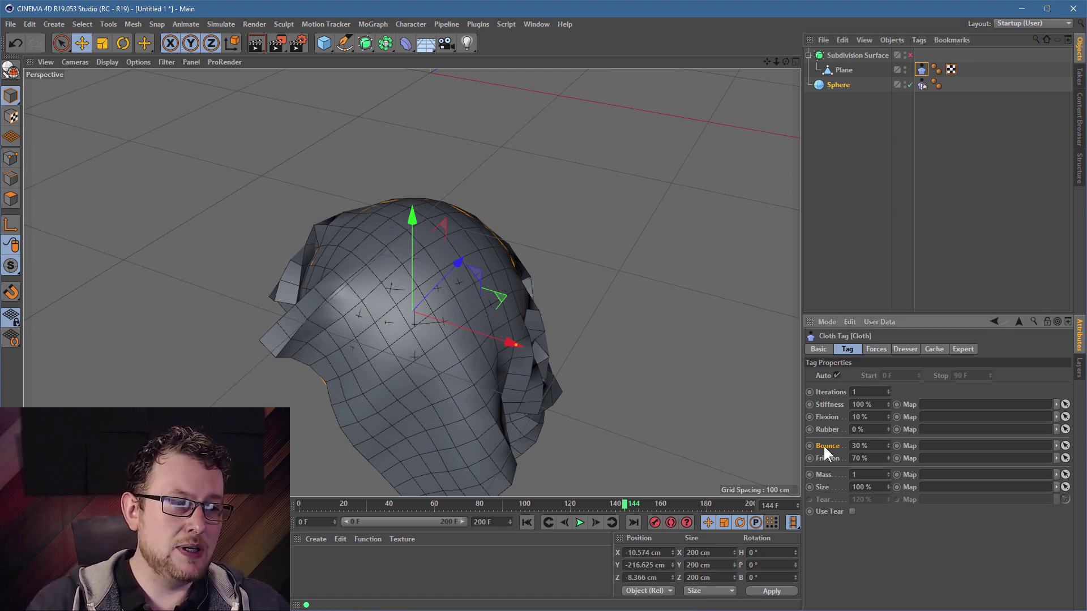
left_click(864, 446)
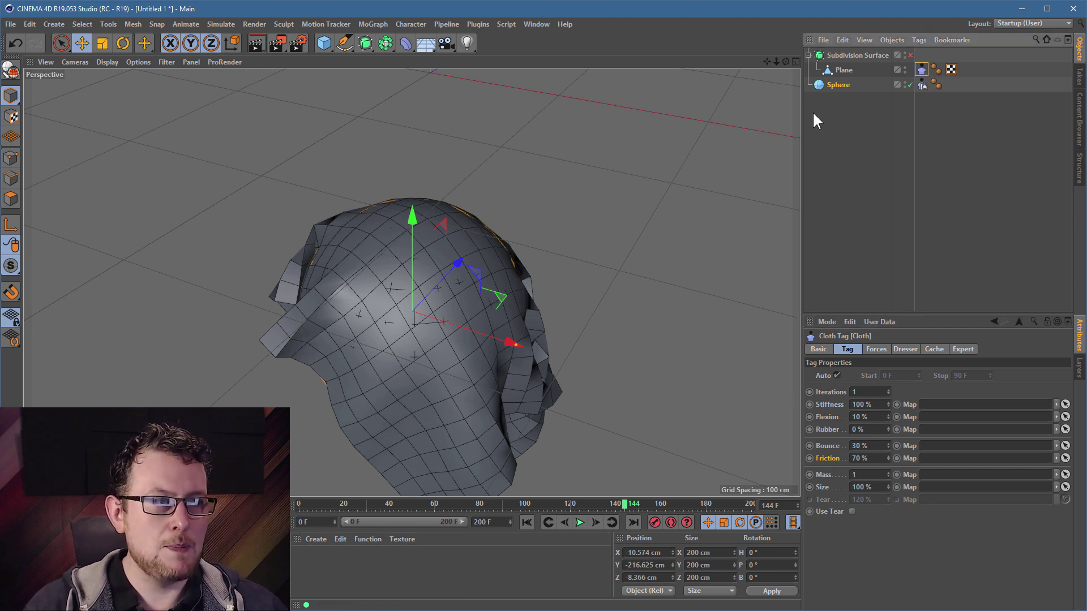
left_click(920, 87)
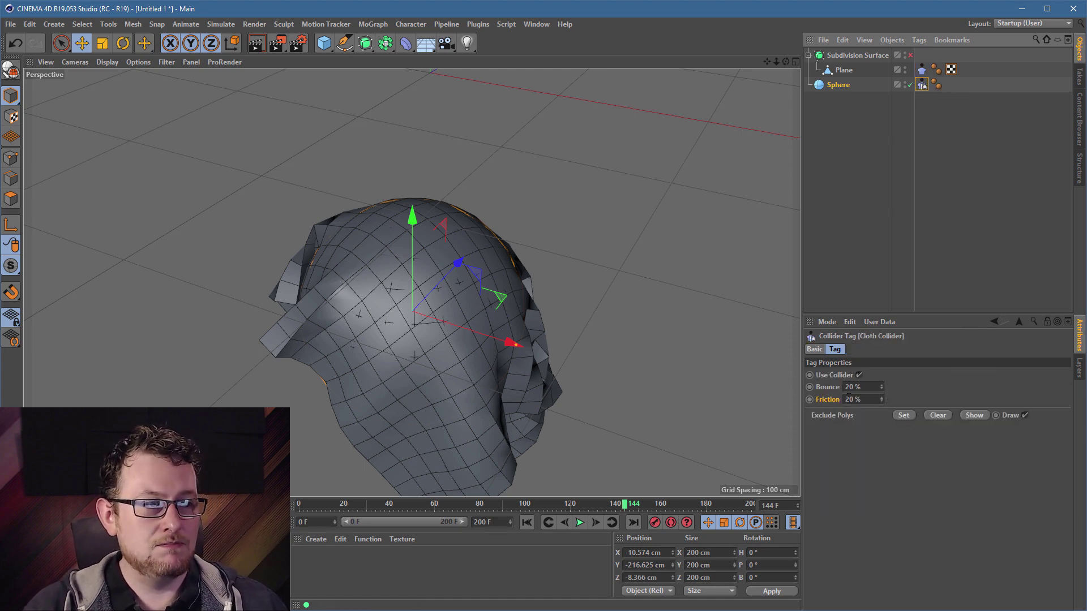
left_click(921, 70)
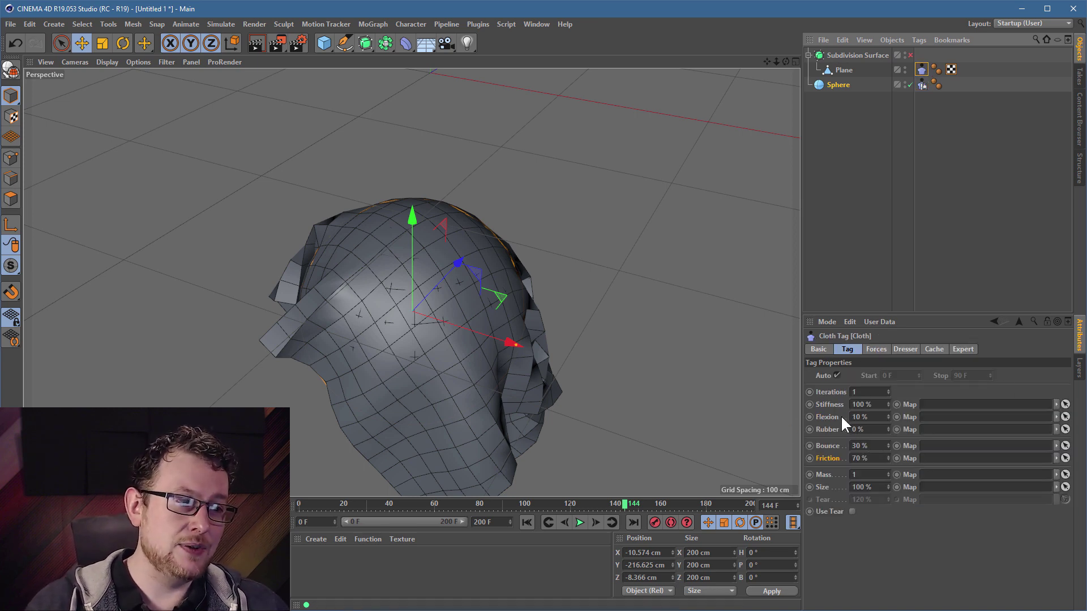
Play the simulation, undo the sphere's scaling, and move the sphere along X to about -64.7 cm
left_click(580, 523)
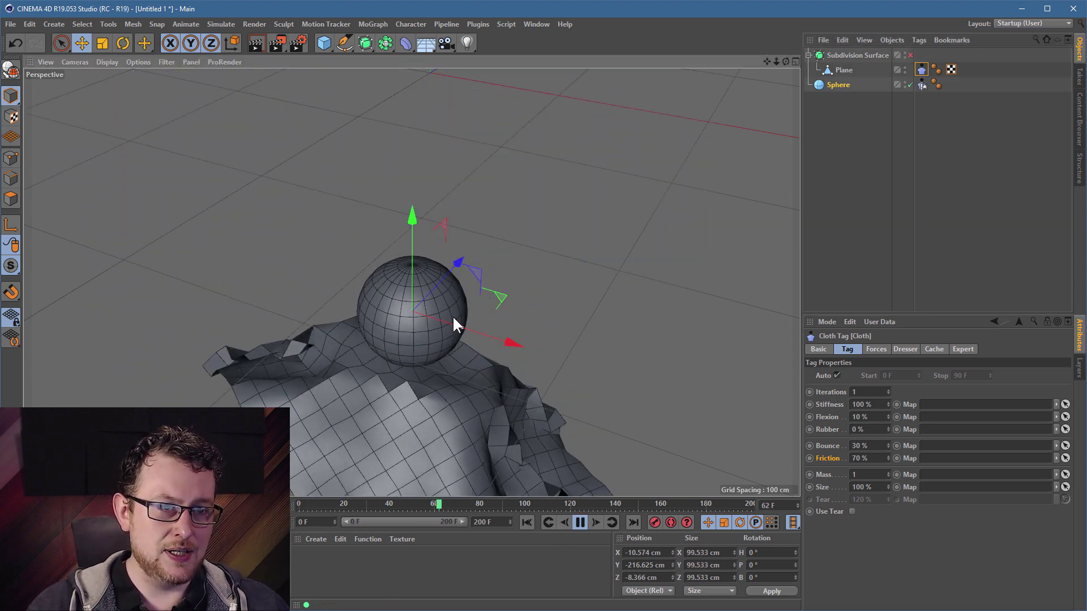
left_click(9, 44)
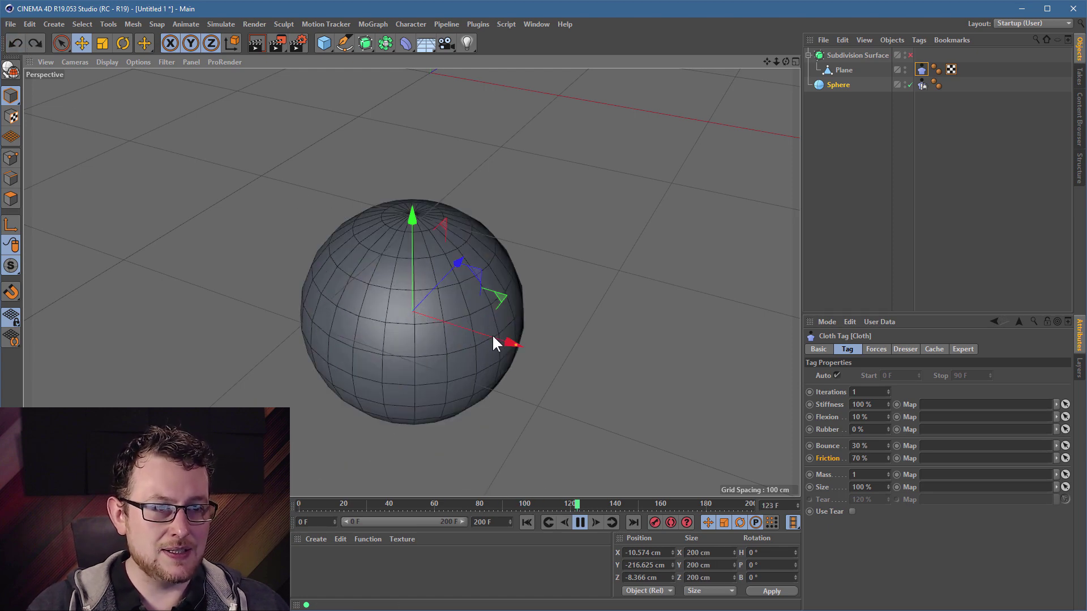
left_click_drag(493, 337, 422, 311)
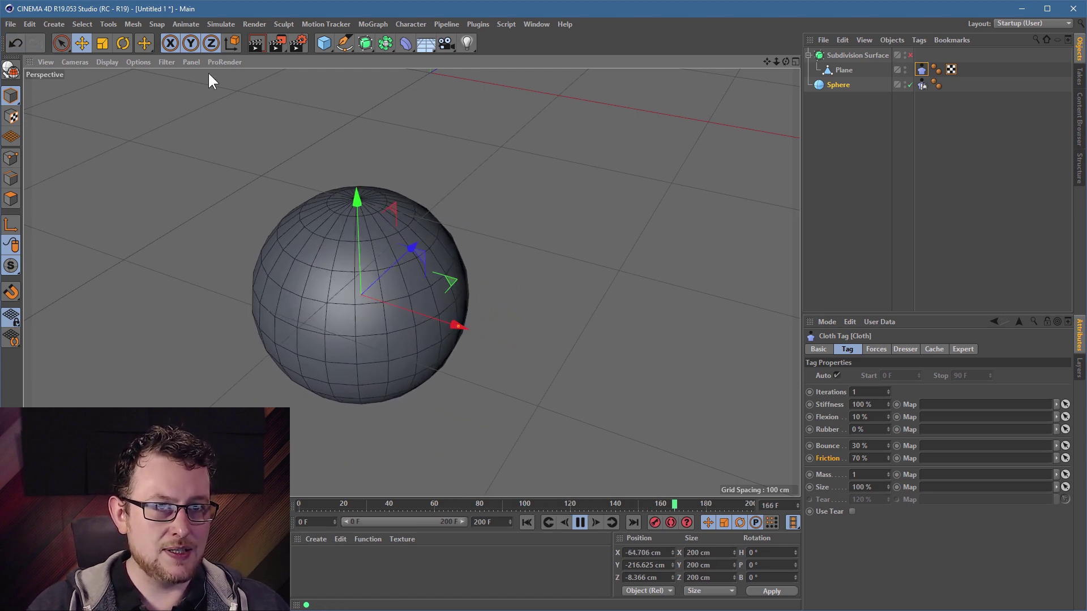
Display the viewport shaded without mesh lines and move the sphere further along X to about -96.1 cm
left_click(108, 61)
left_click(128, 105)
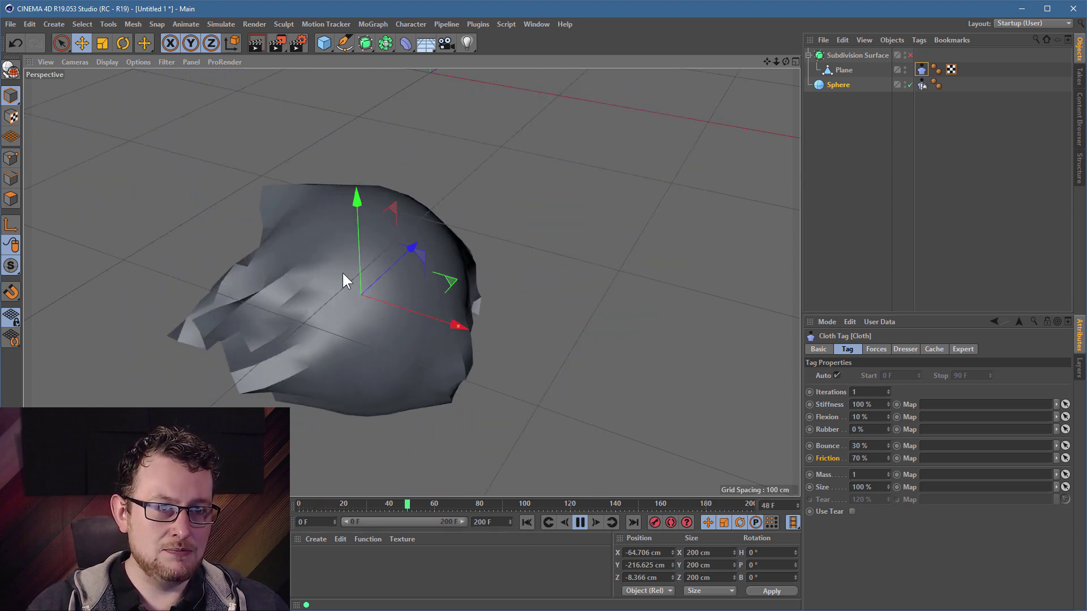
mouse_move(342, 271)
left_mouse_down("alt")
mouse_move(380, 268)
mouse_move(359, 266)
left_mouse_up("alt")
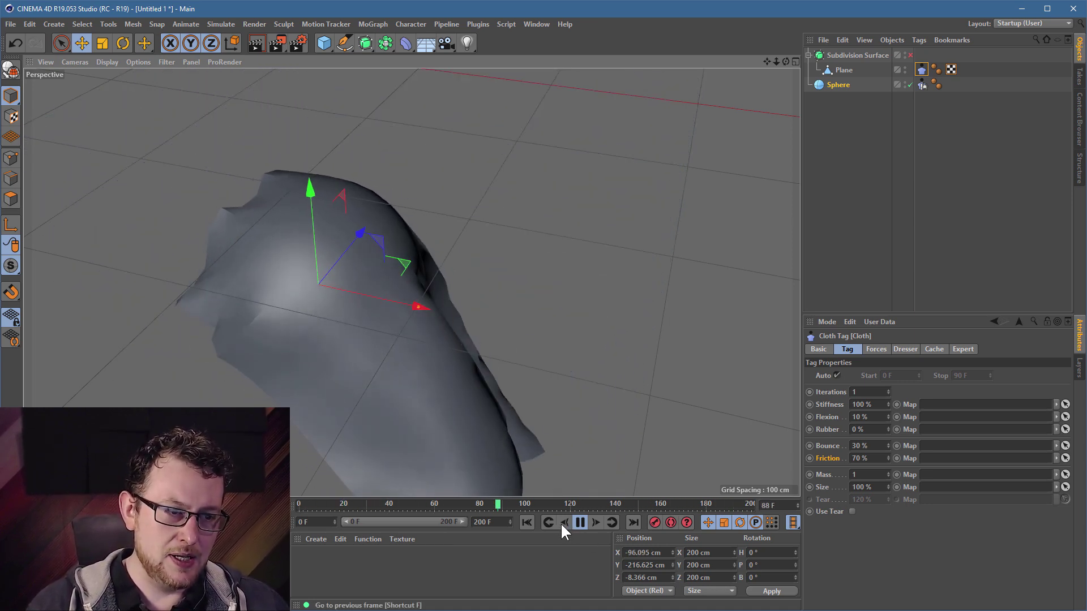
Replay the simulation from the first frame and bring the mesh lines back in the viewport shading
left_click(527, 522)
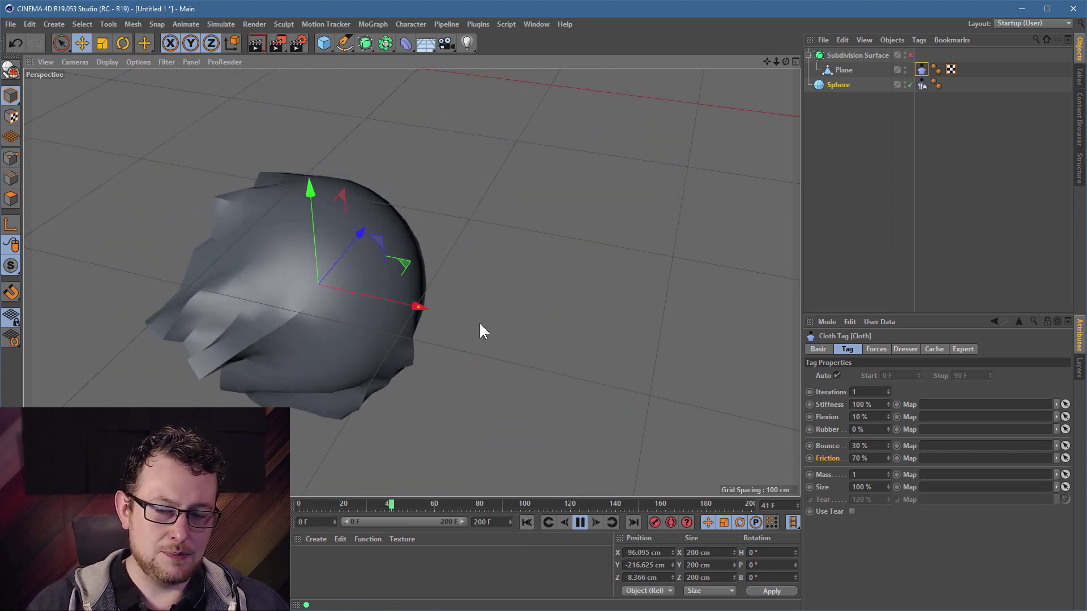
left_click(581, 522)
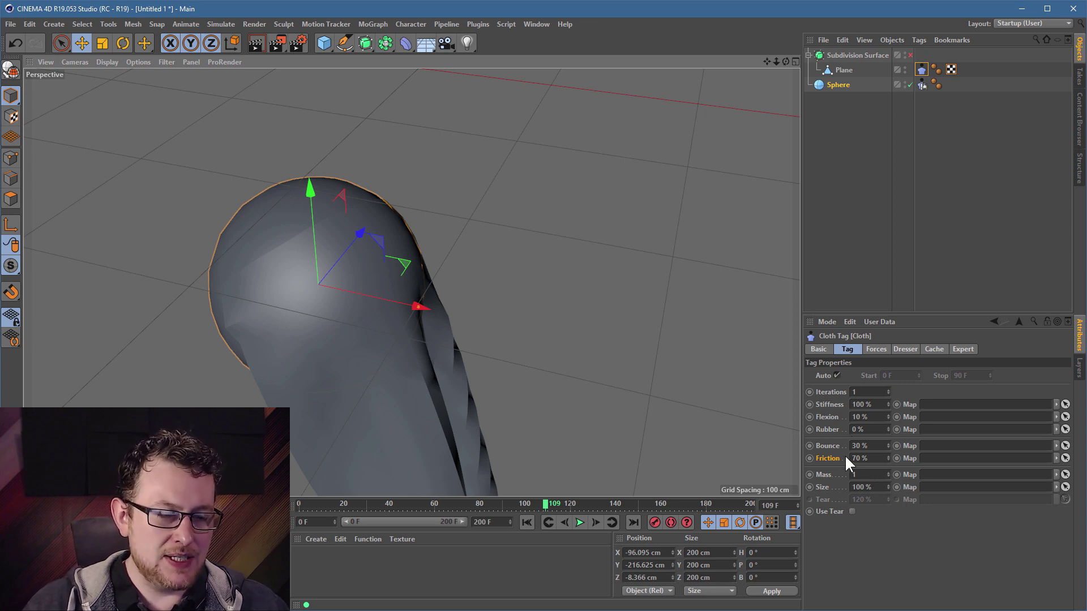
left_click(579, 522)
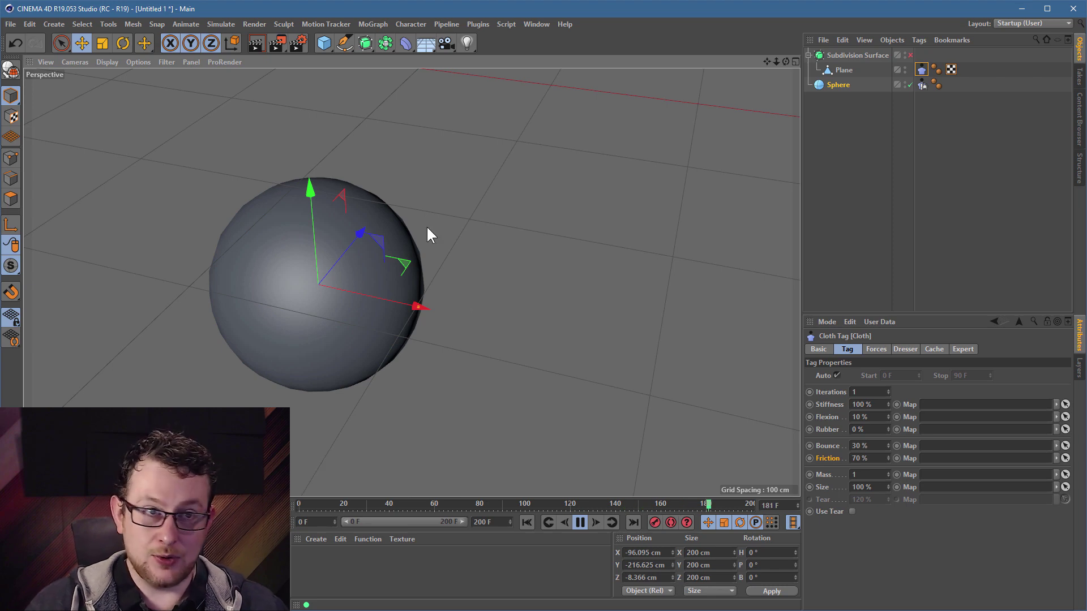
left_click(108, 62)
left_click(119, 90)
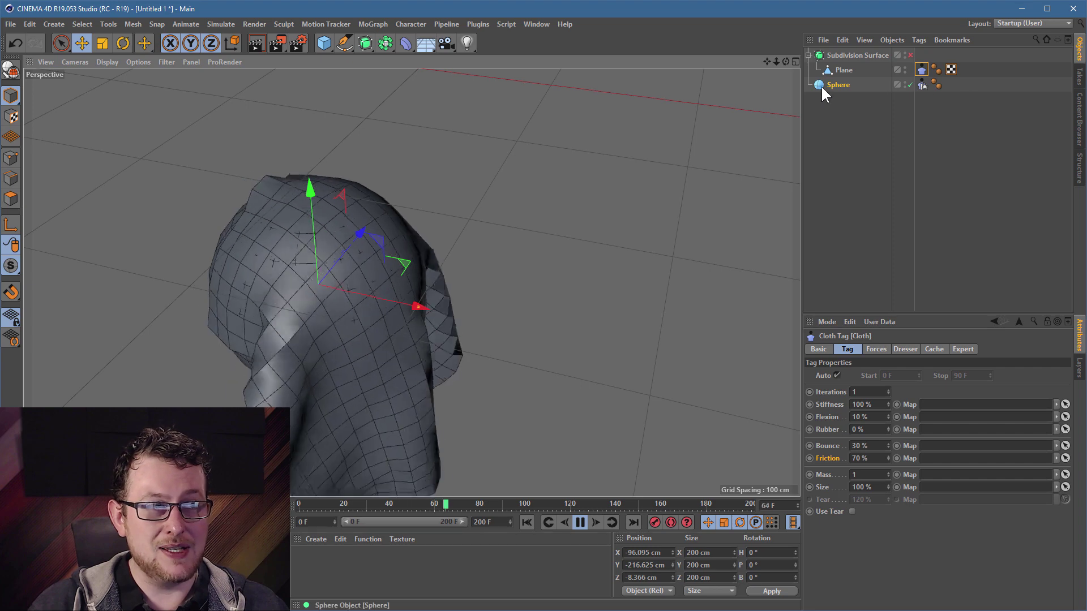
Set the Friction of the sphere's Cloth Collider tag to 100 %
left_click(826, 84)
left_click(922, 84)
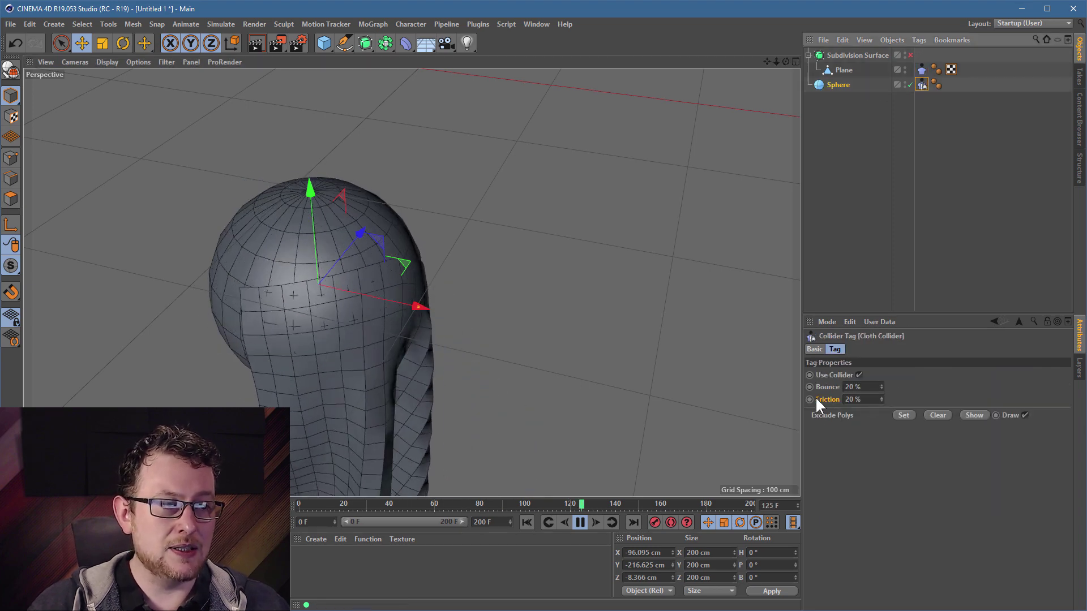
left_click_drag(866, 400, 809, 392)
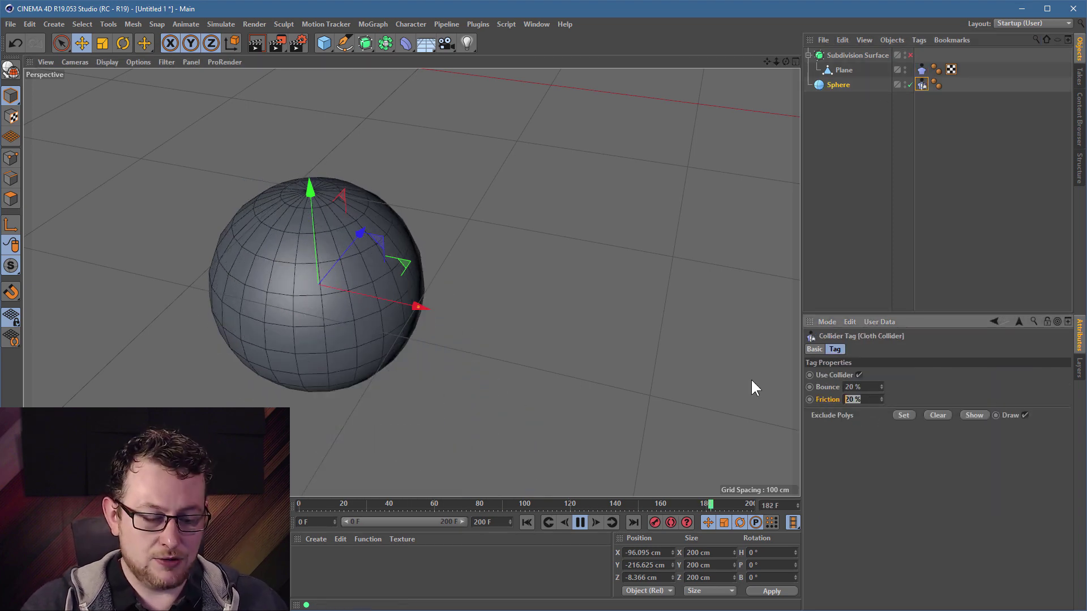
type("100")
key("Return")
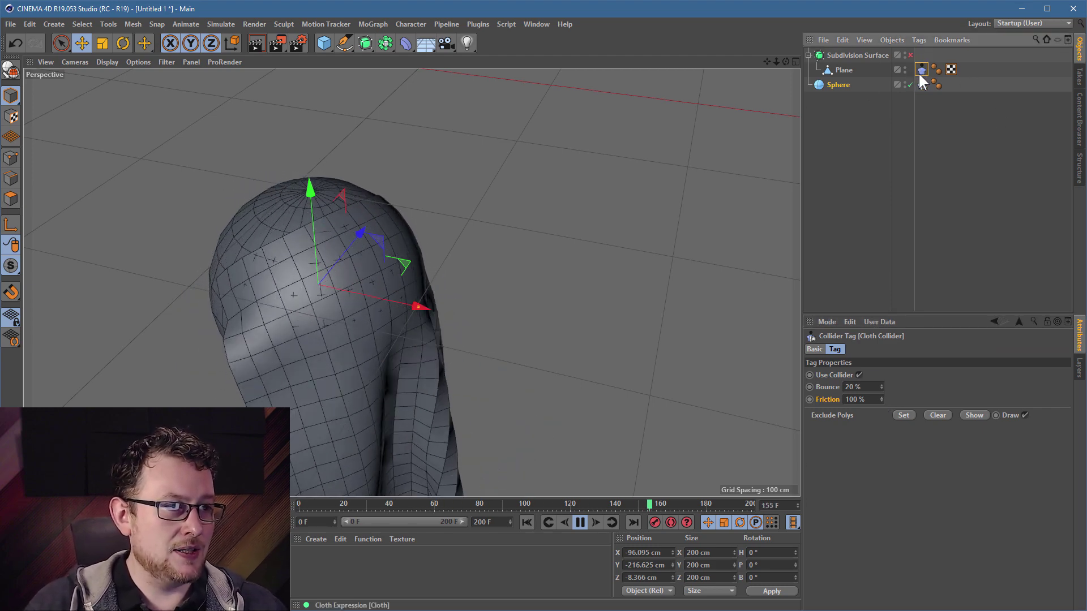
Set the Mass in the plane's Cloth tag to 1000 and replay the simulation from the first frame to examine its effect
left_click(921, 69)
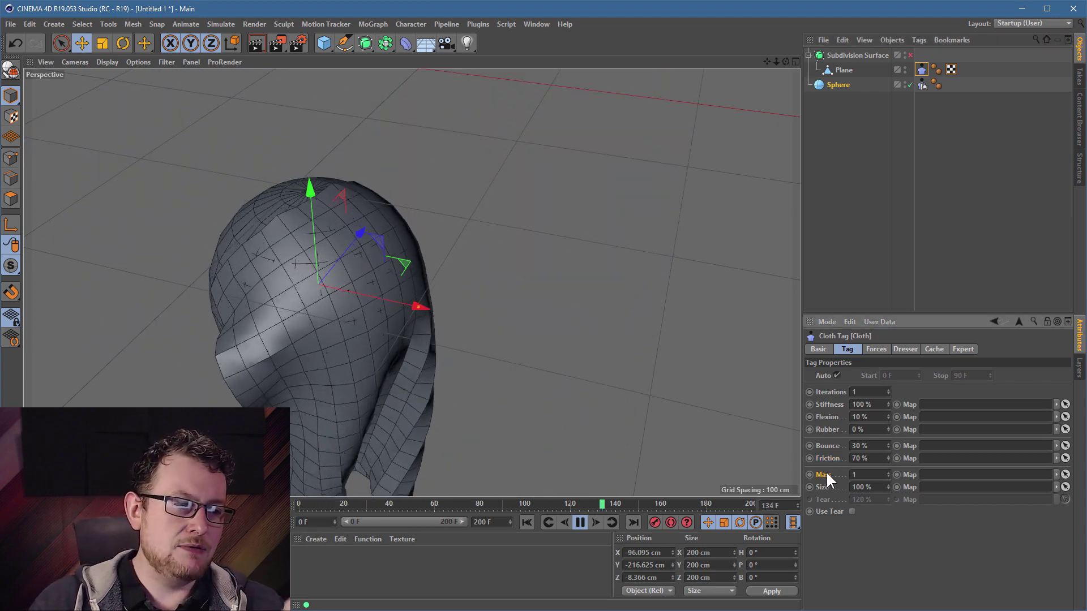
left_click(580, 522)
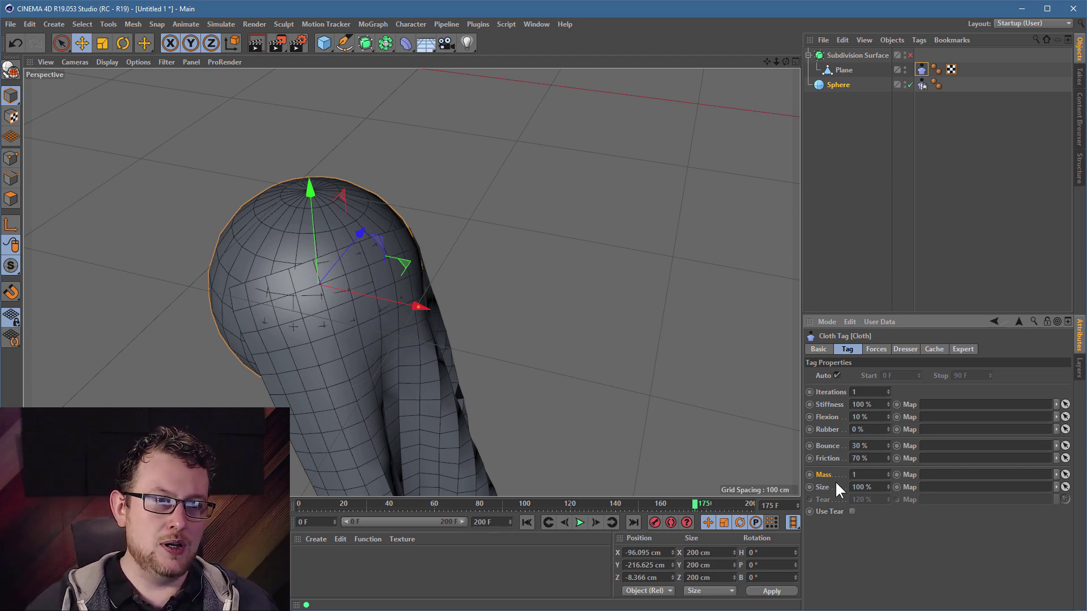
left_click(516, 524)
left_click(581, 521)
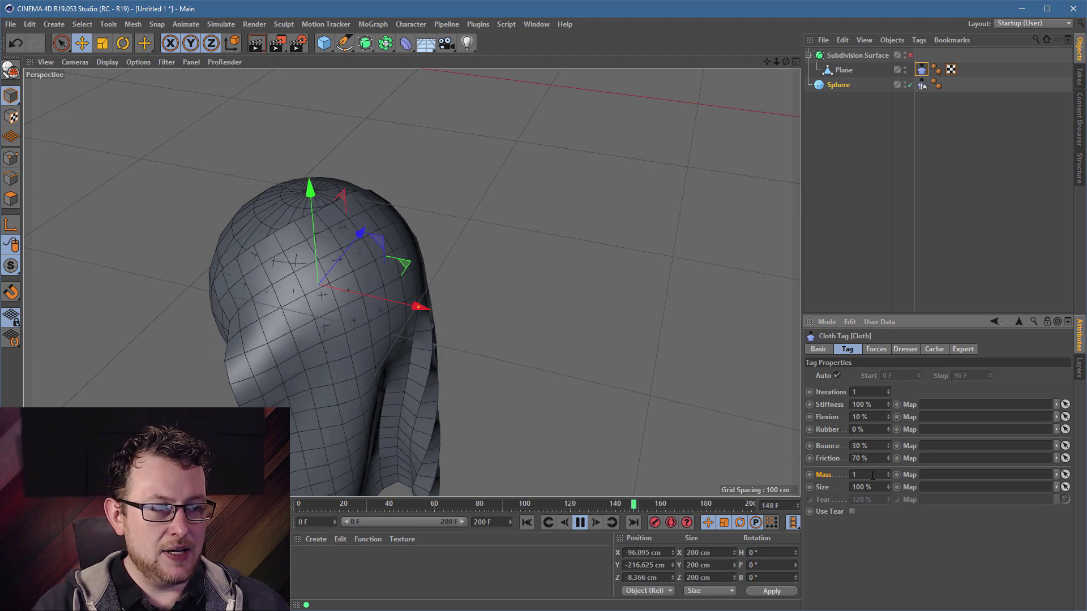
type("000")
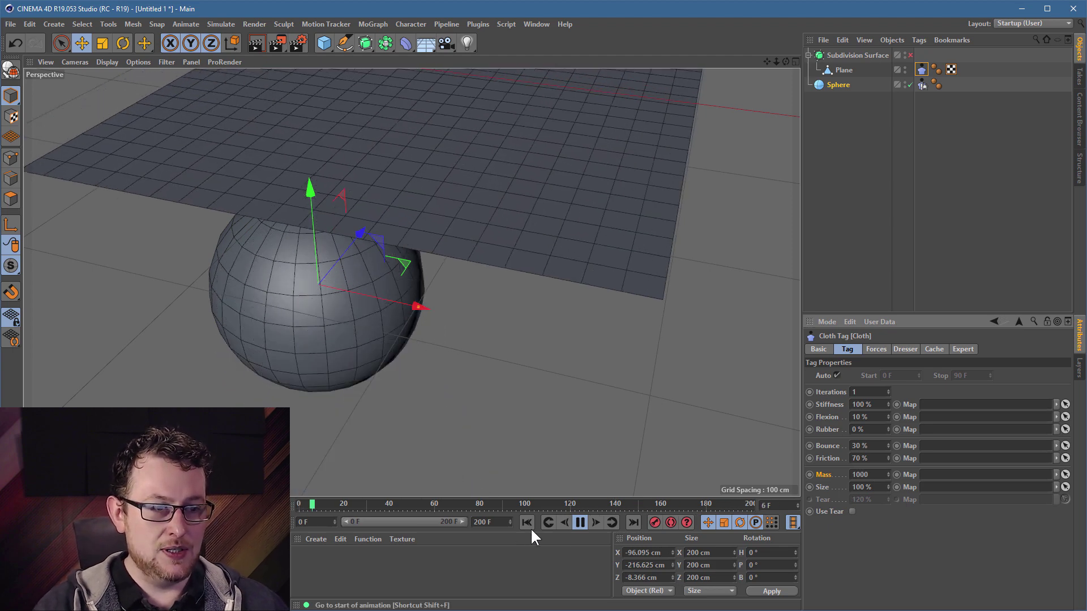
left_click(531, 526)
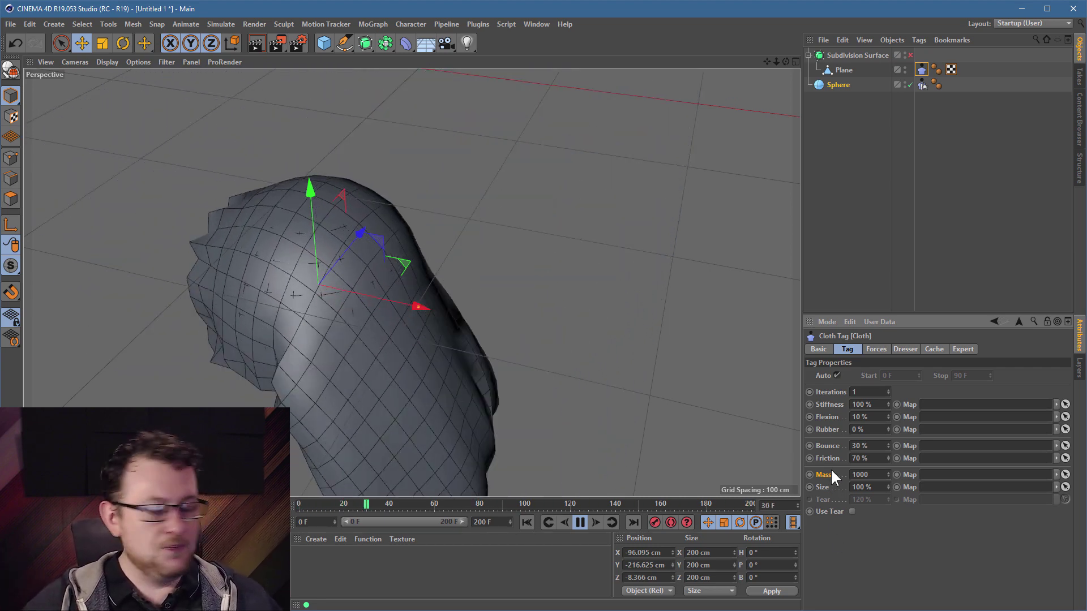
left_click(580, 521)
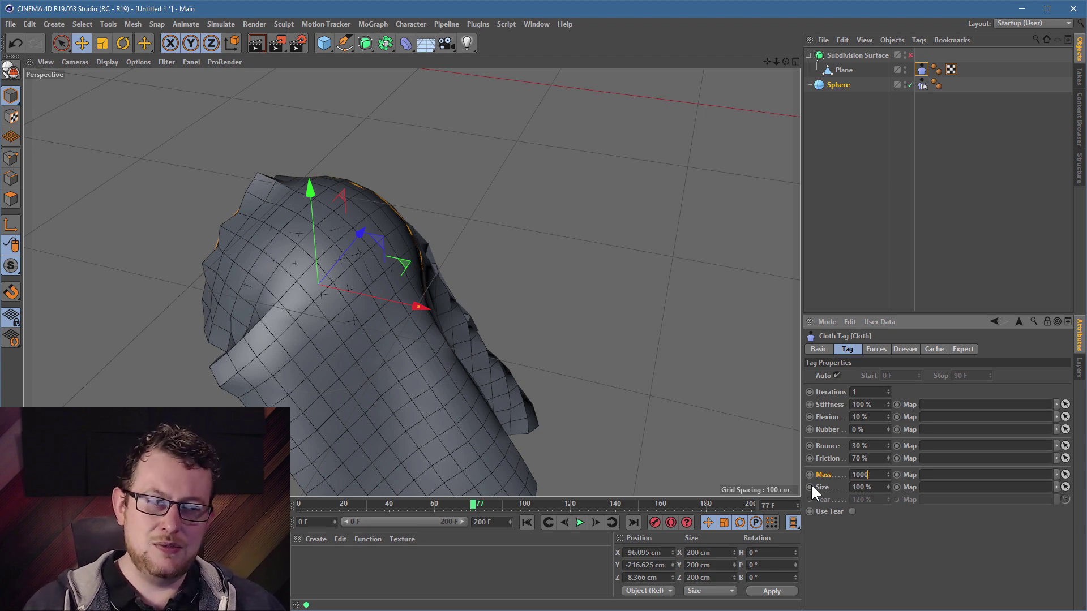
Set the cloth's Mass back to 1, run the simulation briefly from the start and rewind to the first frame
key("BackSpace")
key("BackSpace")
key("BackSpace")
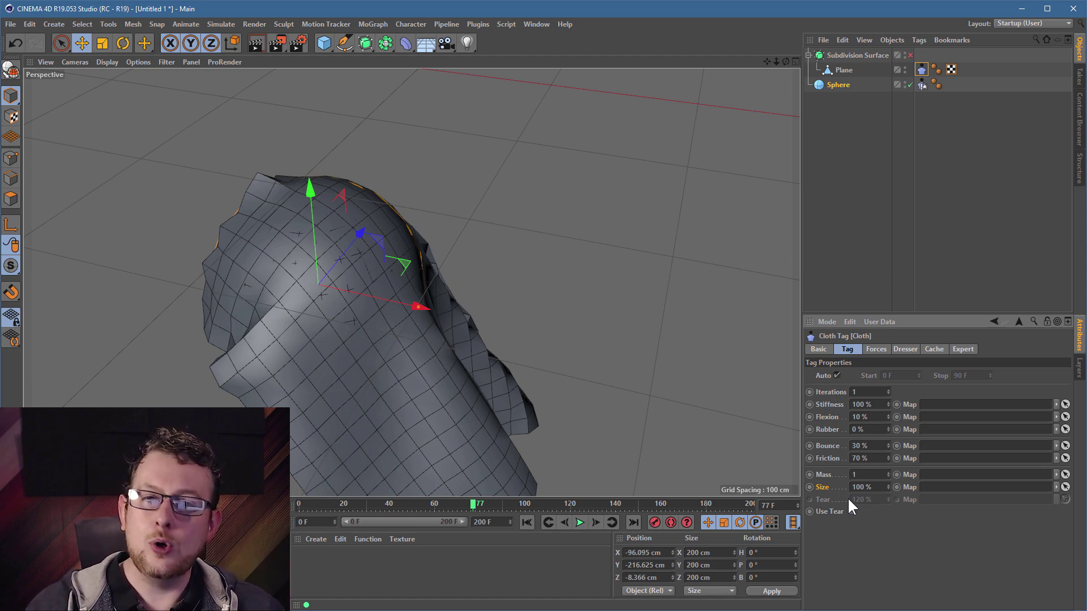
scroll(390, 419, "down", 6)
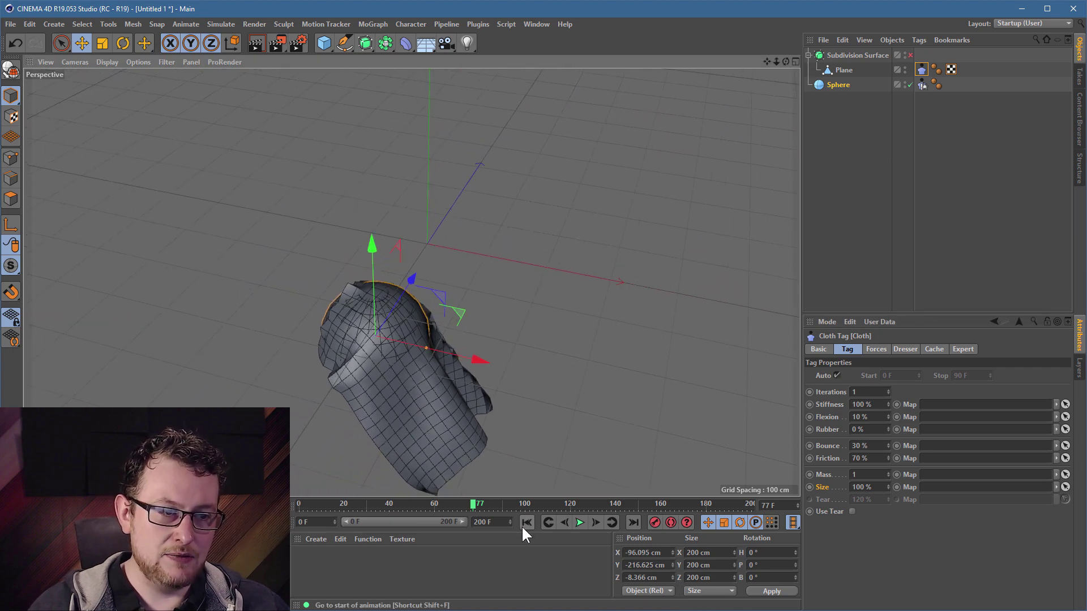
left_click(522, 527)
left_click_drag(396, 417, 507, 221, "alt")
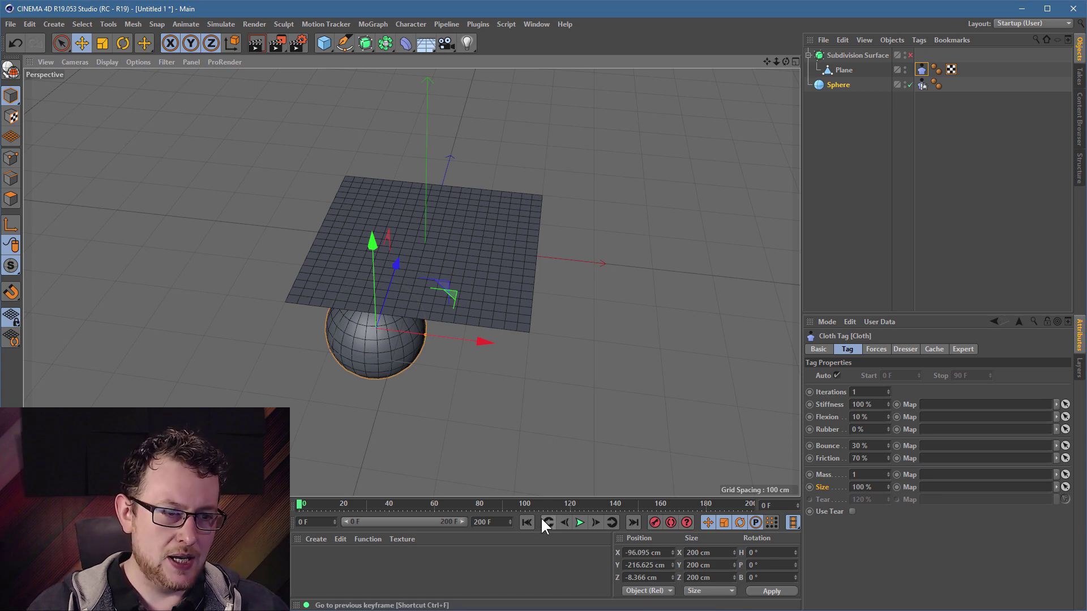
left_click(578, 521)
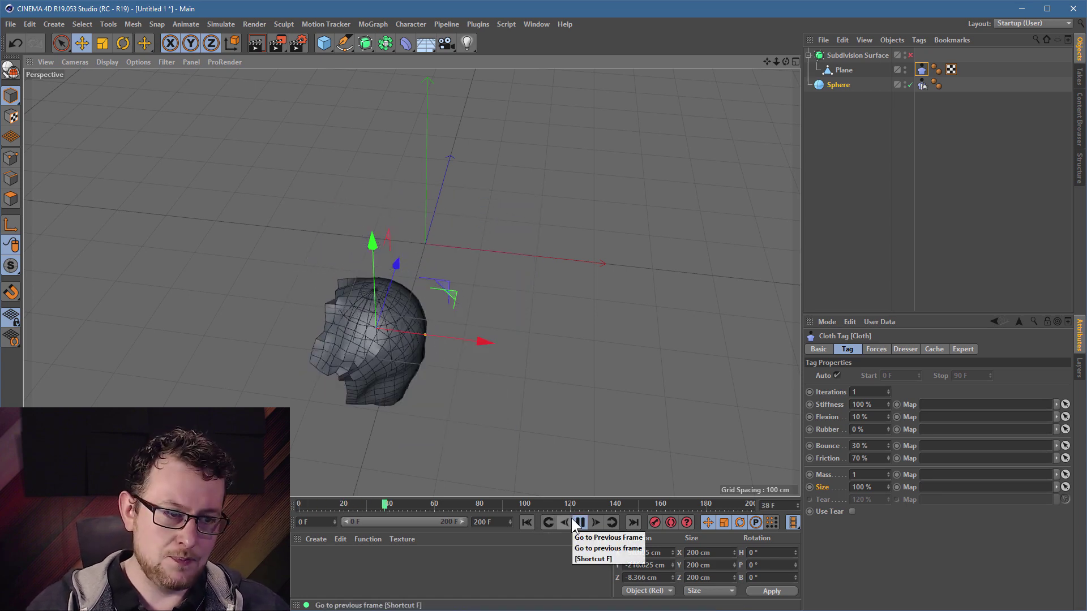
left_click(578, 522)
left_click(526, 522)
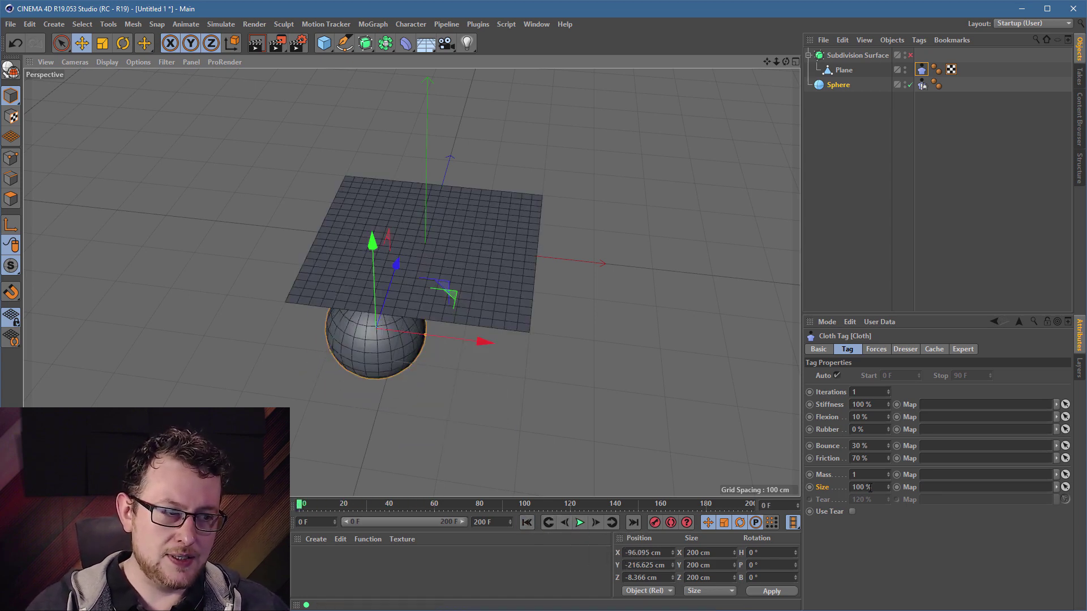
Try cloth Size values of 200 % and 500 % while playing the simulation, and examine the enlarged cloth over the sphere
left_click(863, 488)
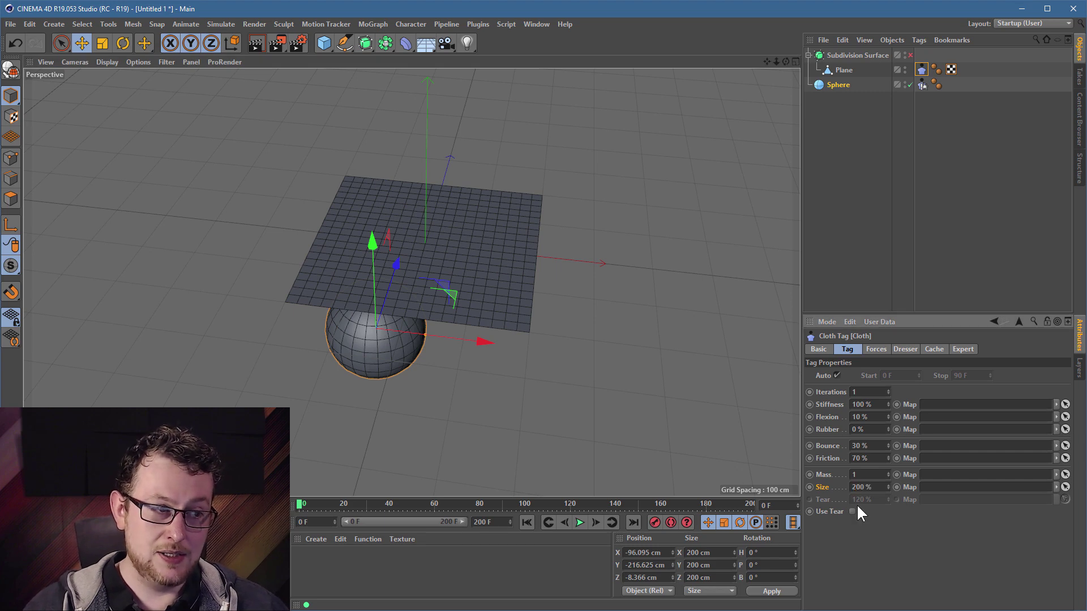
left_click(580, 524)
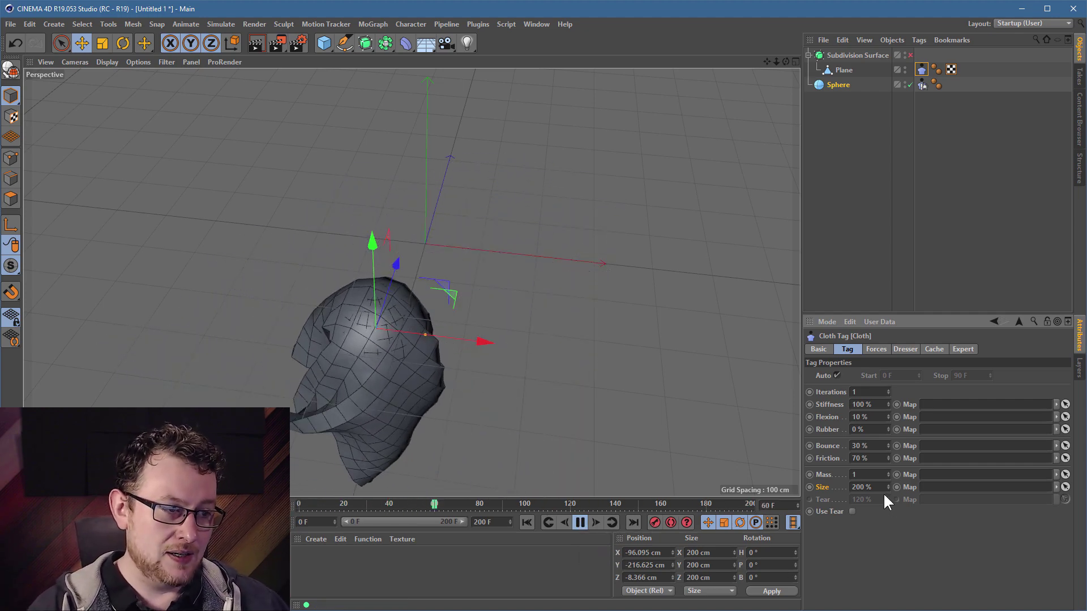
left_click(863, 488)
type("500")
key("Return")
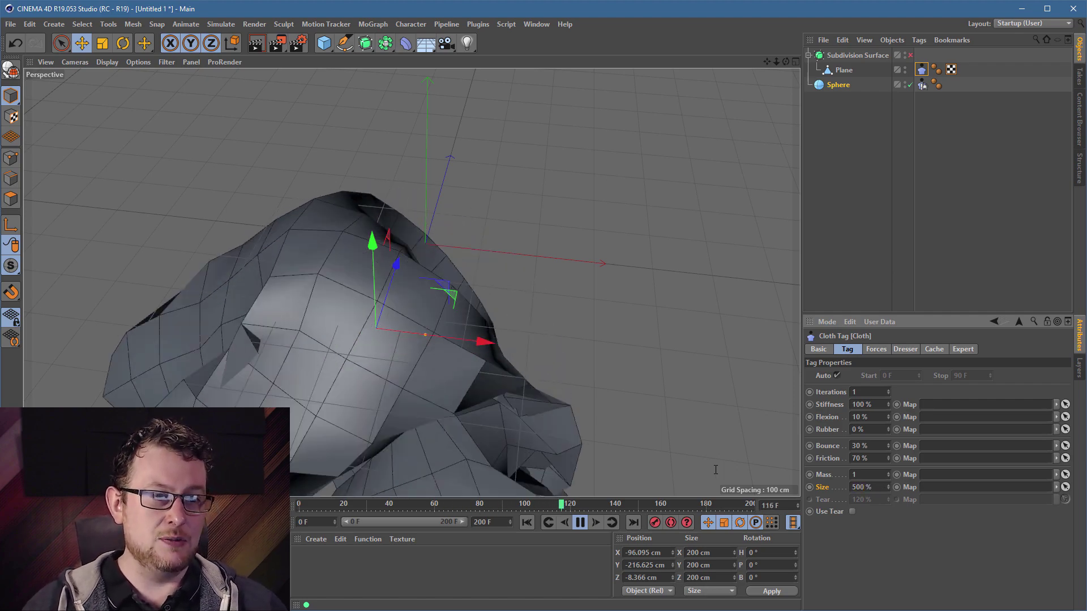
left_click(526, 523)
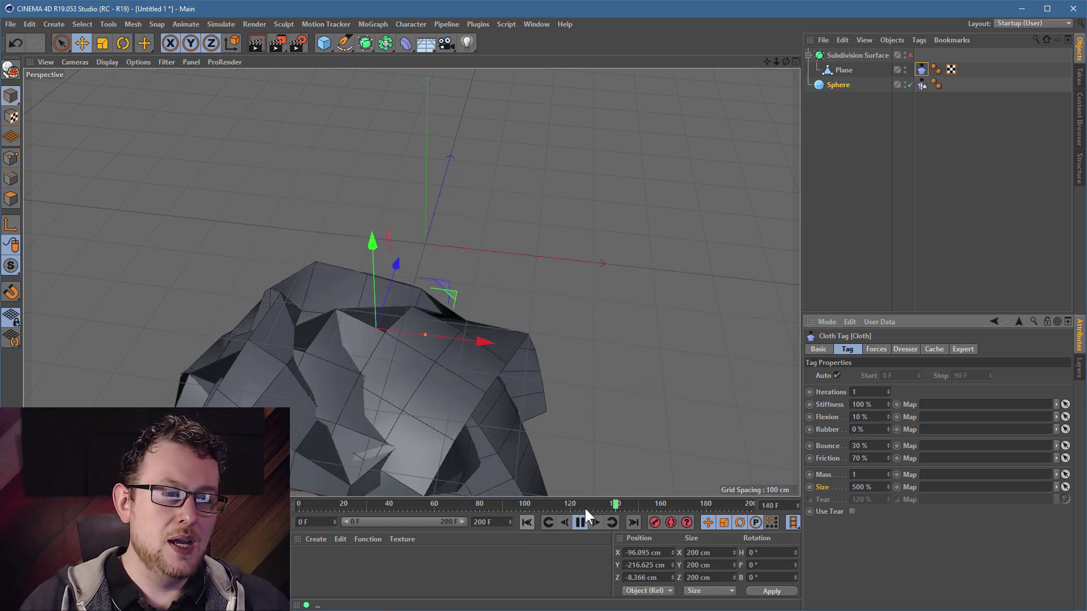
left_click(579, 522)
middle_click_drag(505, 392, 583, 216, "alt")
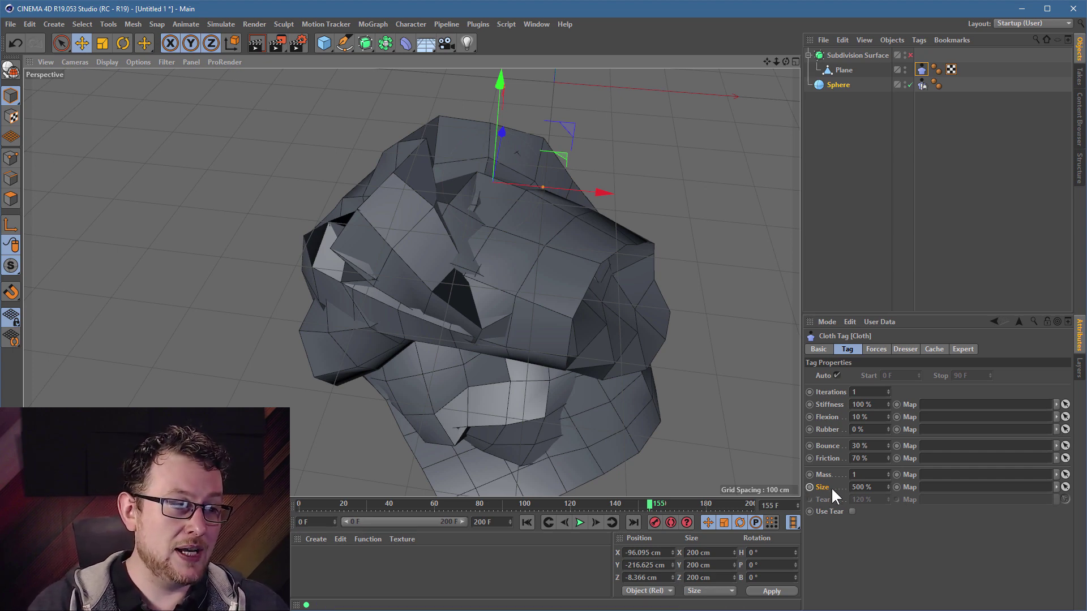
Set the cloth's Size to 50 %
left_click_drag(878, 487, 727, 480)
type("50")
key("Return")
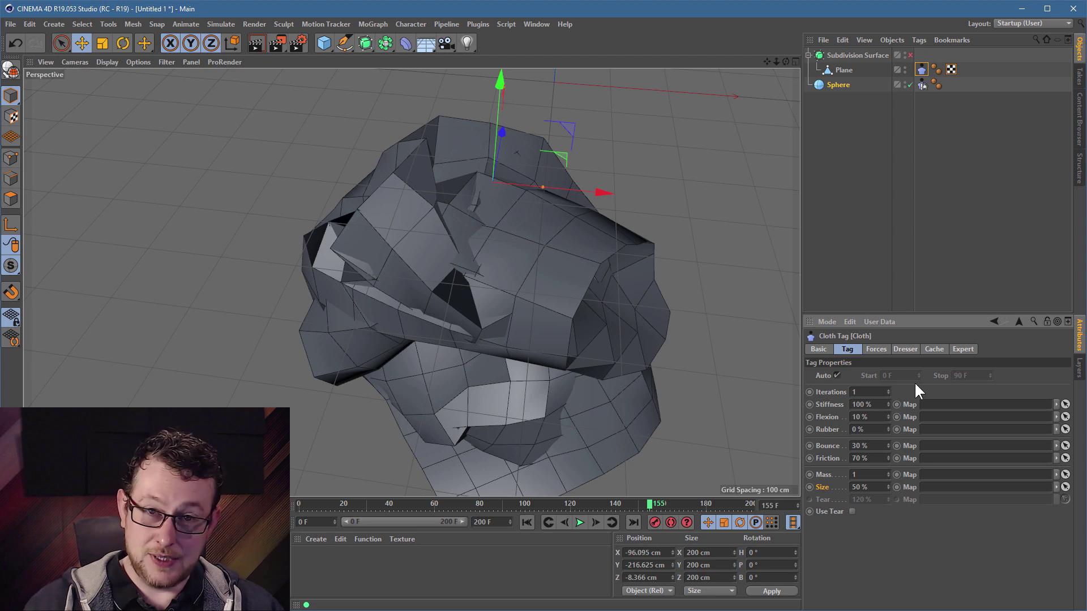
Open the Cloth tag's Forces settings and look up the Wind object among the particle simulation objects for comparison
left_click(885, 348)
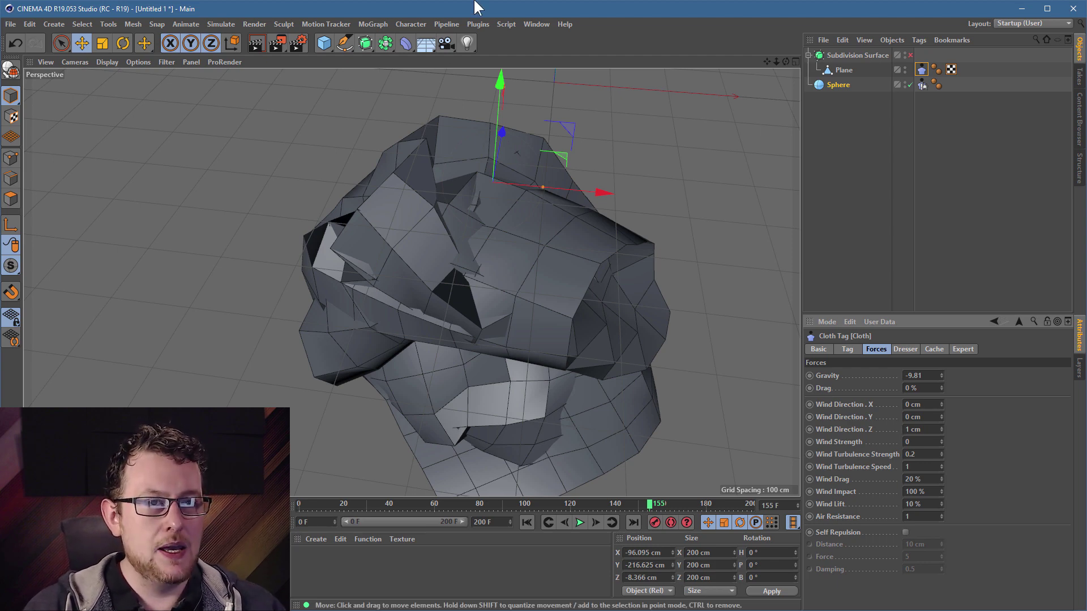
left_click(144, 24)
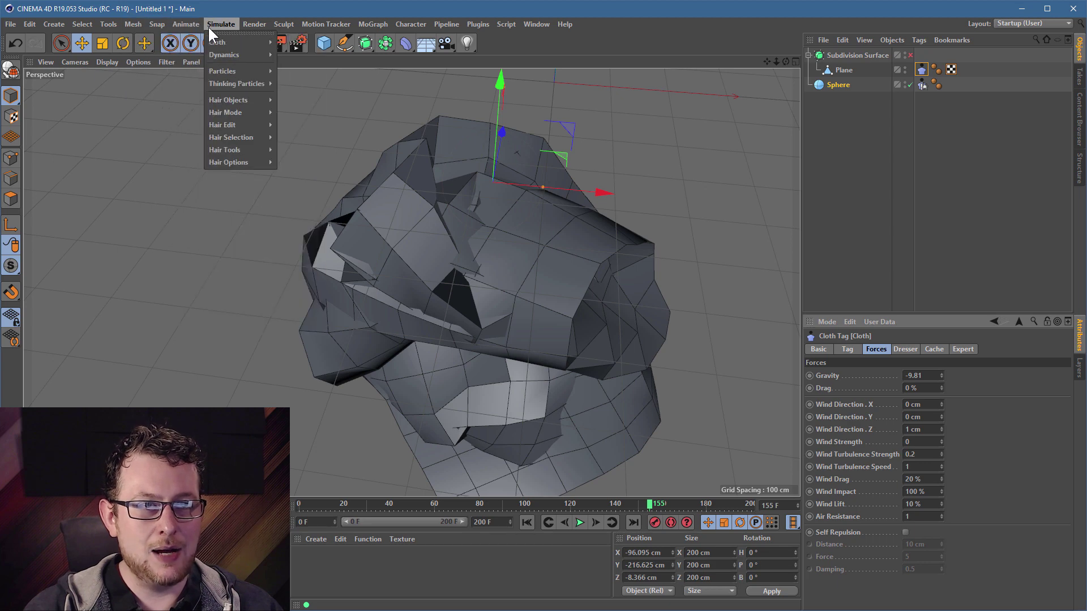
mouse_move(236, 70)
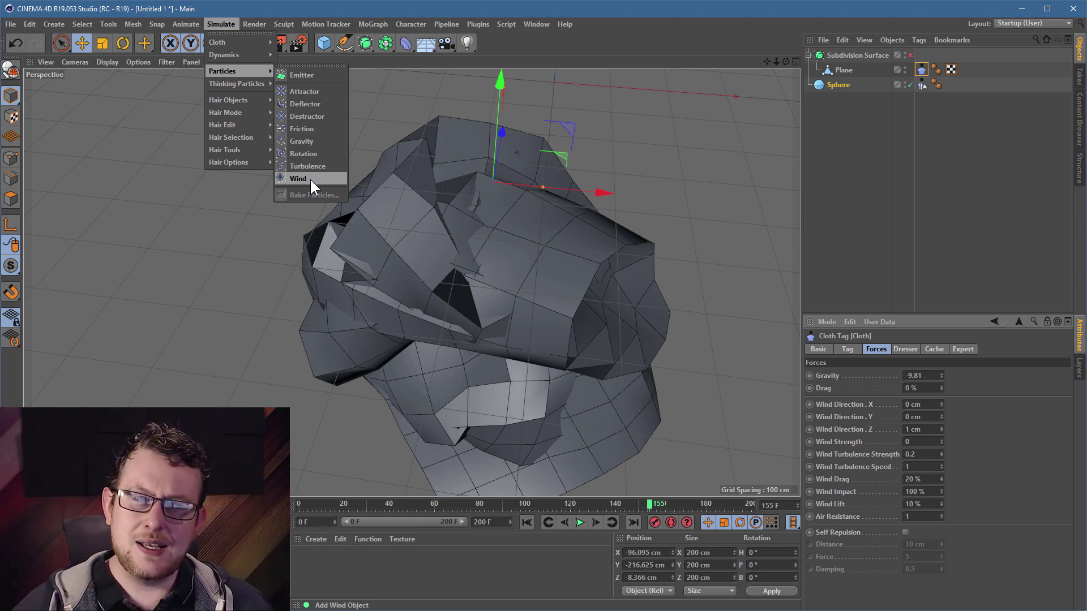
left_click(1012, 440)
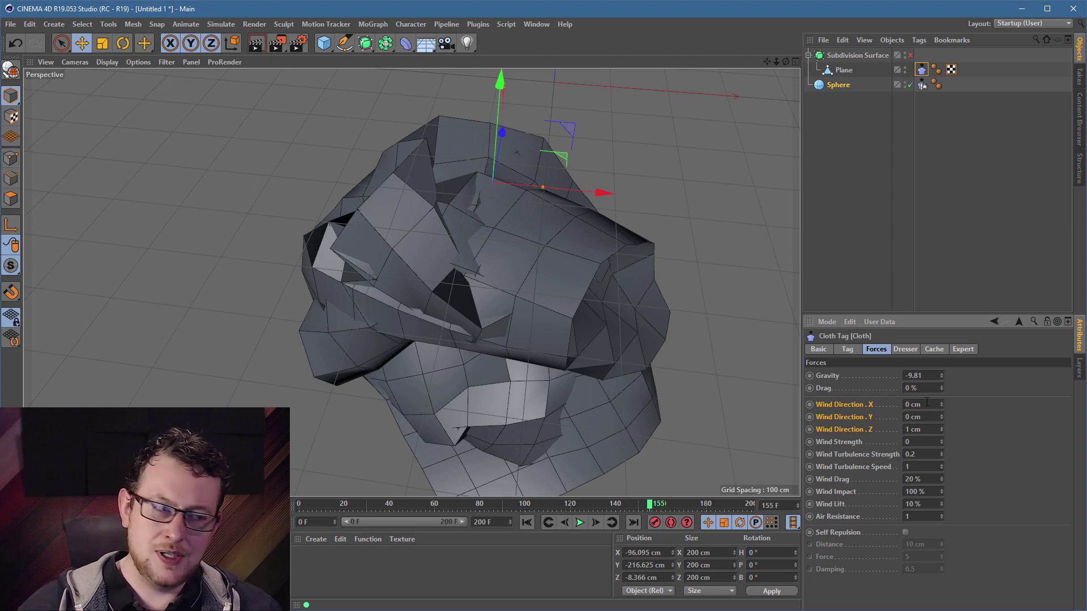
Set the cloth's Wind Direction X to 0.1 cm and show the available particle force objects again
scroll(932, 402, "up", 1)
left_click(929, 419)
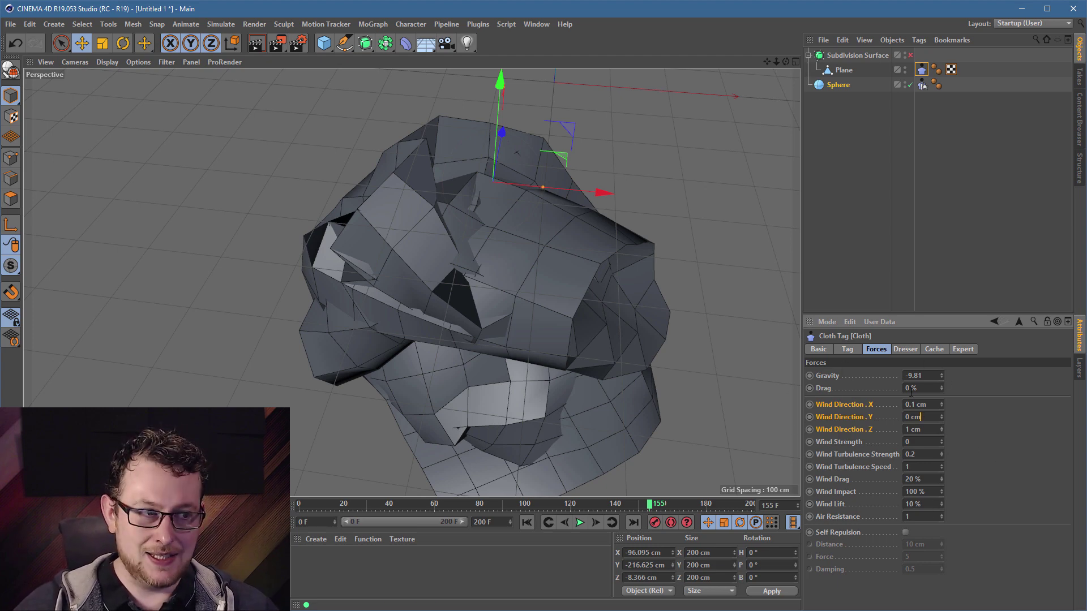
left_click(221, 24)
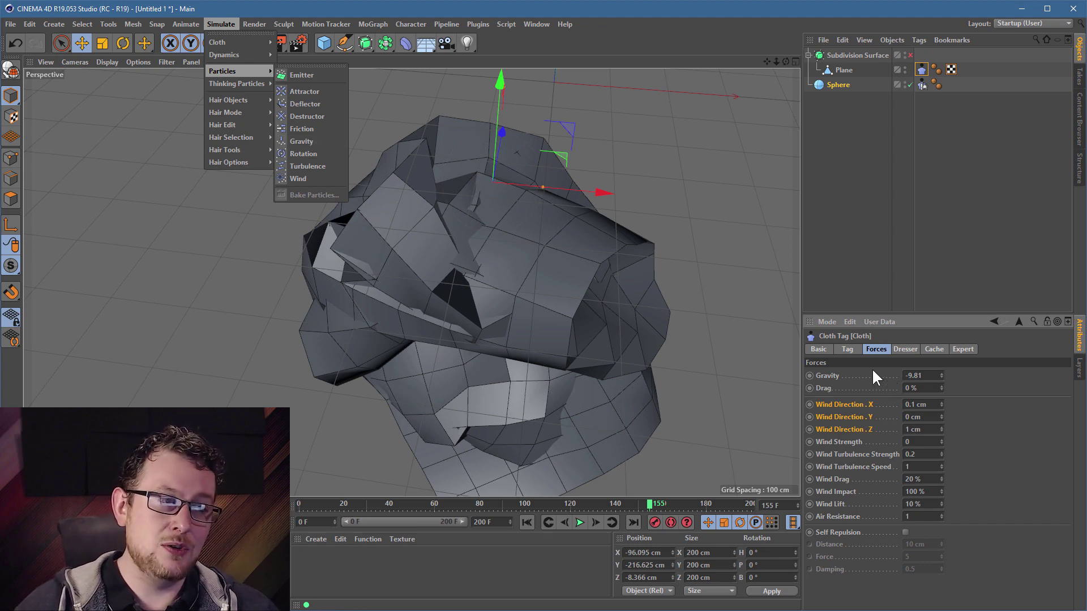
Set the cloth's Gravity to 0 while the simulation plays and watch the floating plane before stopping playback
left_click(857, 376)
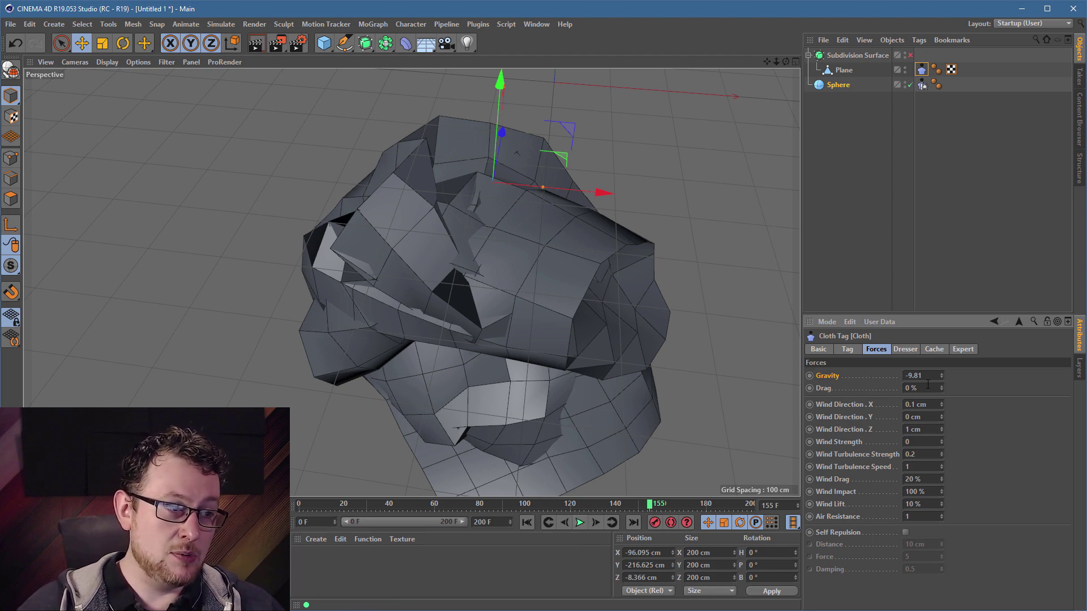
left_click(580, 521)
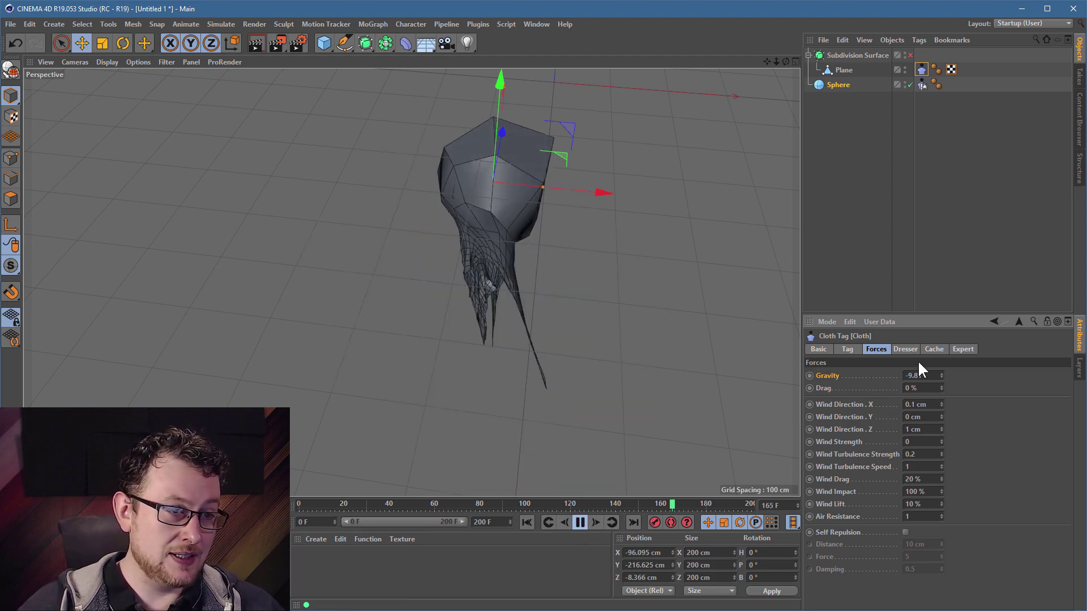
left_click_drag(930, 376, 777, 363)
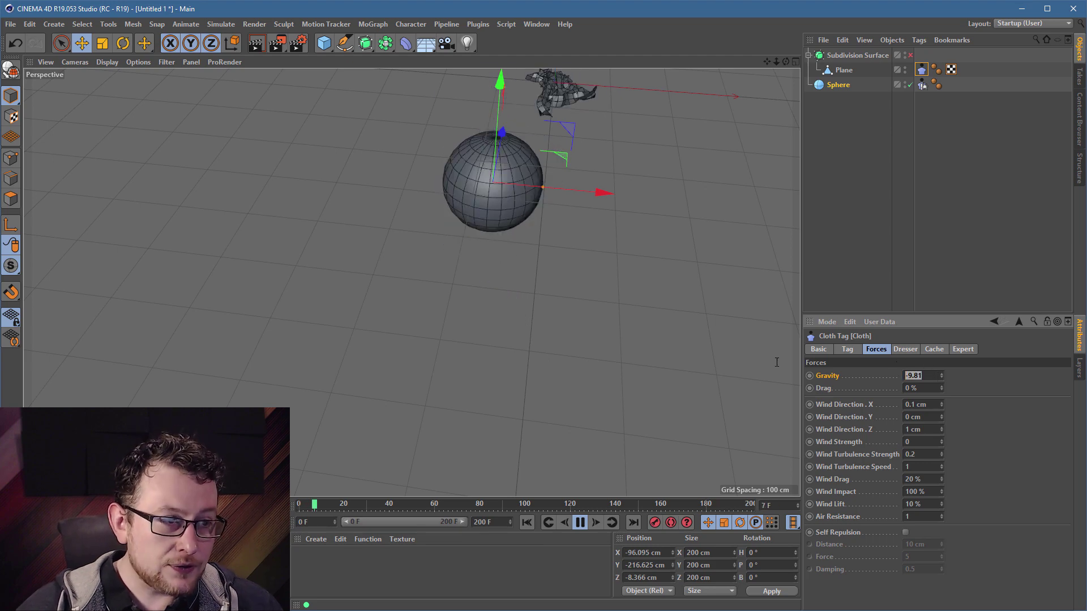
type("0")
key("Return")
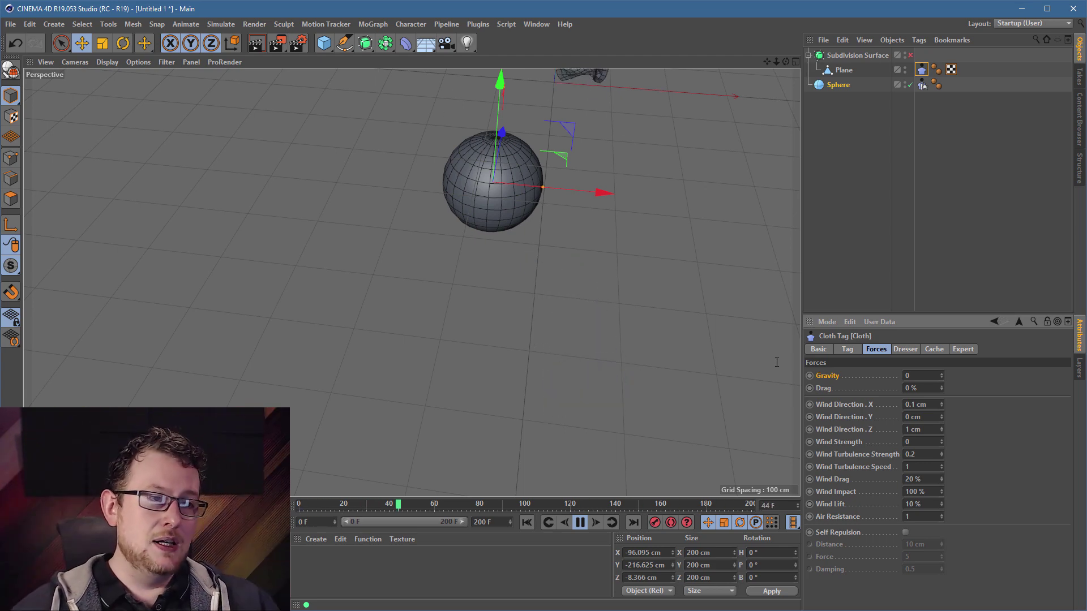
left_click_drag(676, 309, 574, 281, "alt")
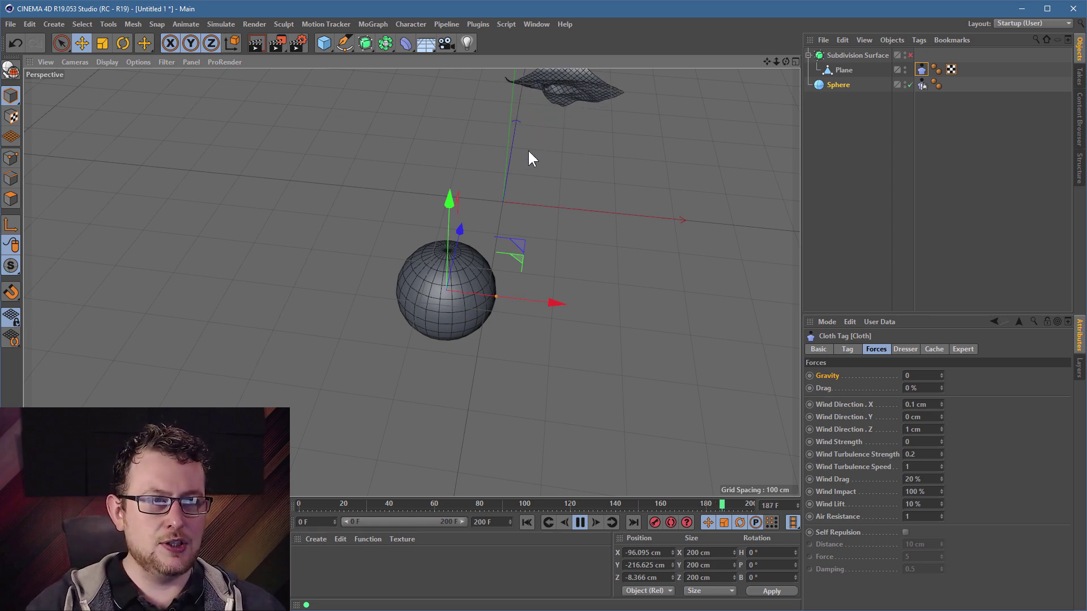
middle_click_drag(528, 148, 463, 254, "alt")
right_click_drag(453, 247, 529, 254, "alt")
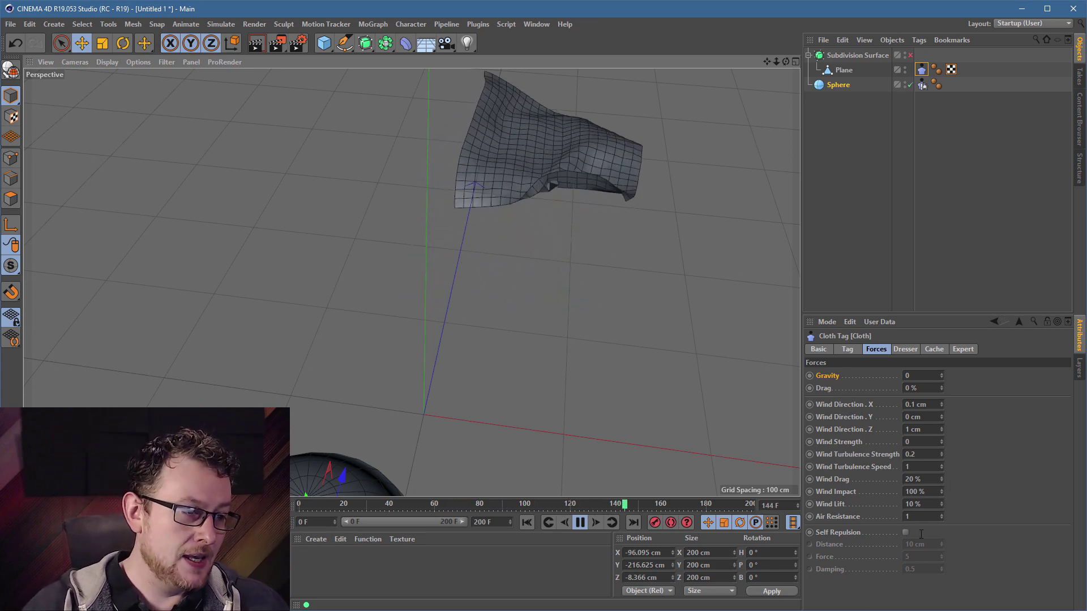
left_click(580, 522)
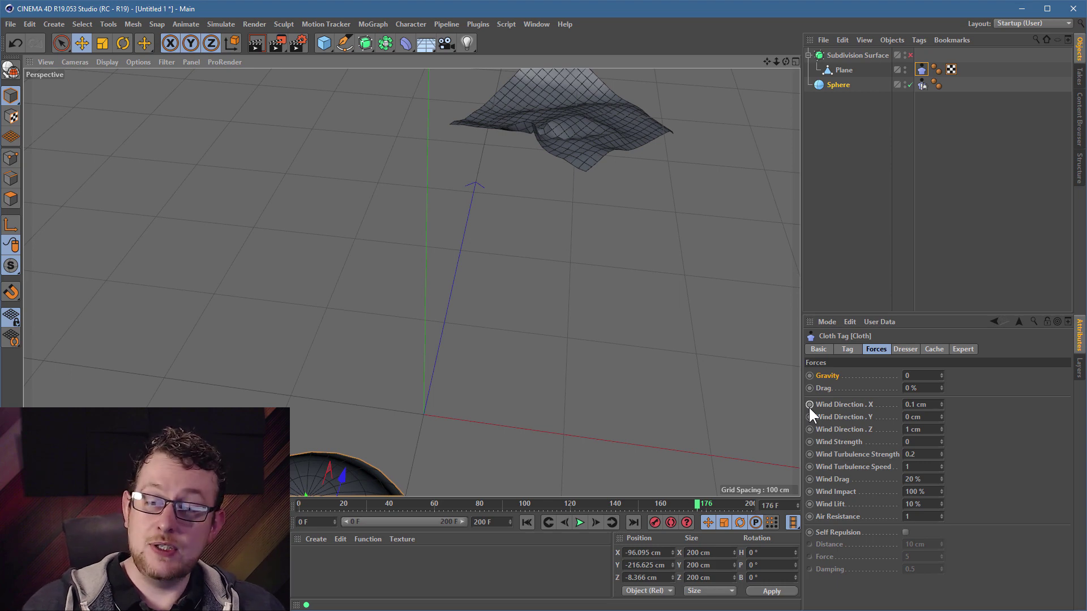
View the Cloth tag's Dresser settings and delete the existing cloth plane from the Subdivision Surface
left_click(907, 349)
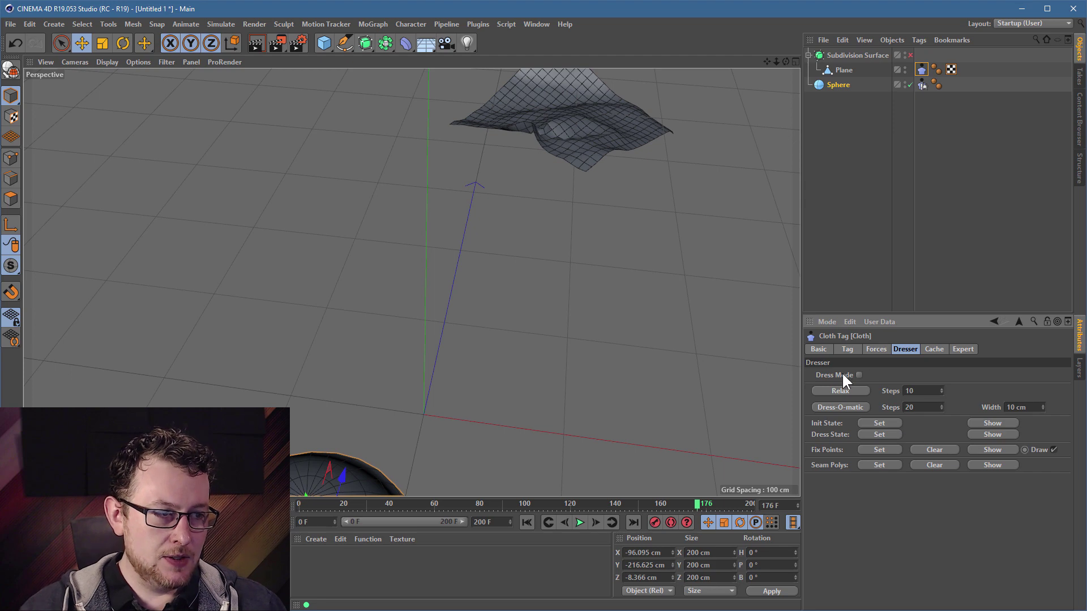
left_click(847, 52)
left_click(846, 69)
key("Delete")
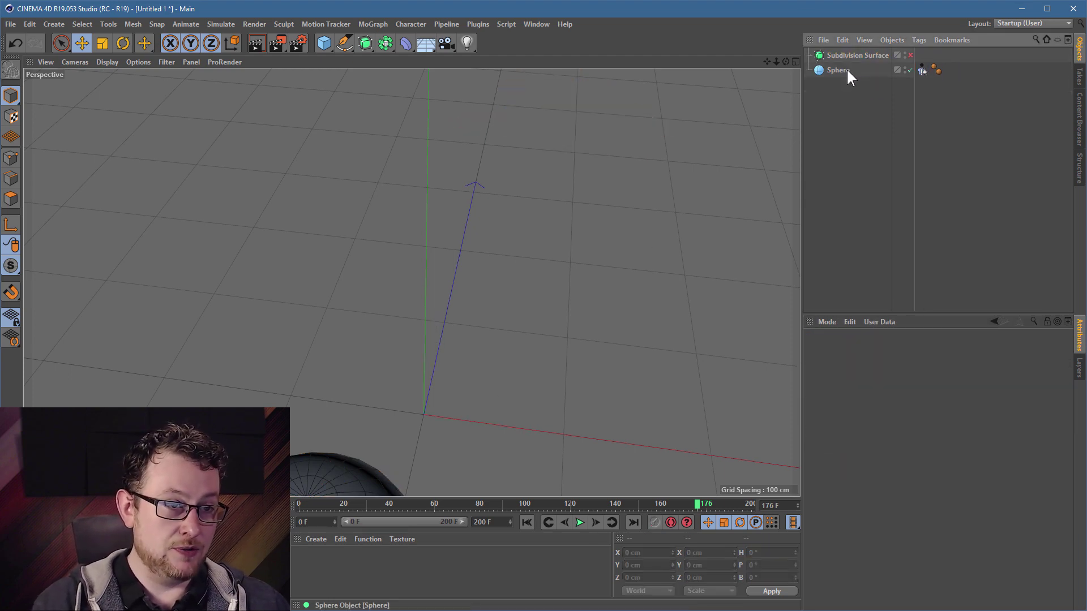
right_click_drag(378, 378, 320, 396, "alt")
middle_click_drag(379, 392, 445, 207, "alt")
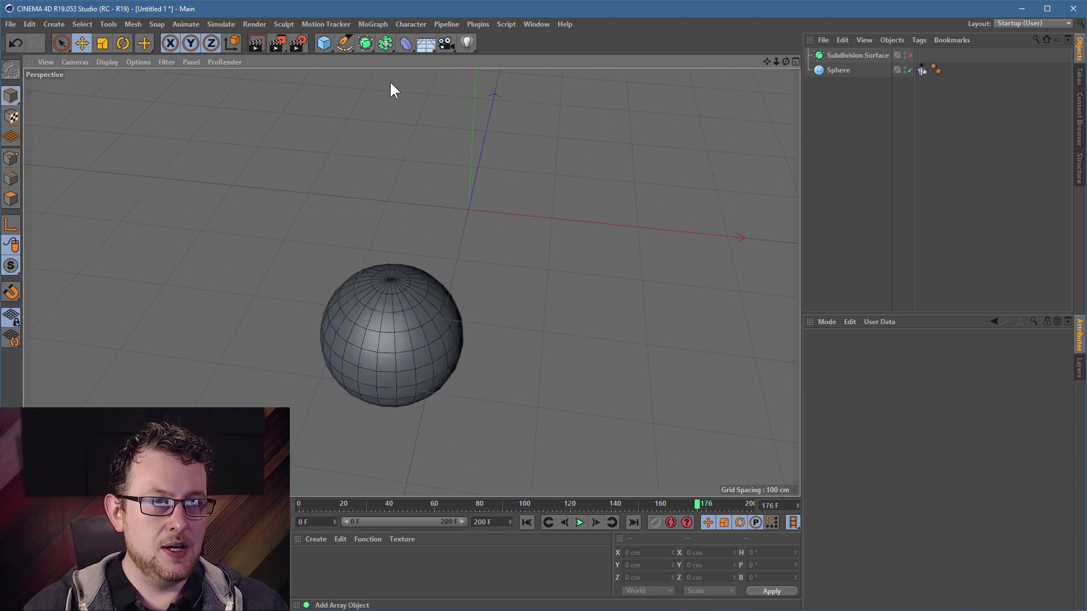
Add an editable plane above the sphere, offset about 105 cm mainly along negative X
left_click(324, 43)
left_click(410, 80)
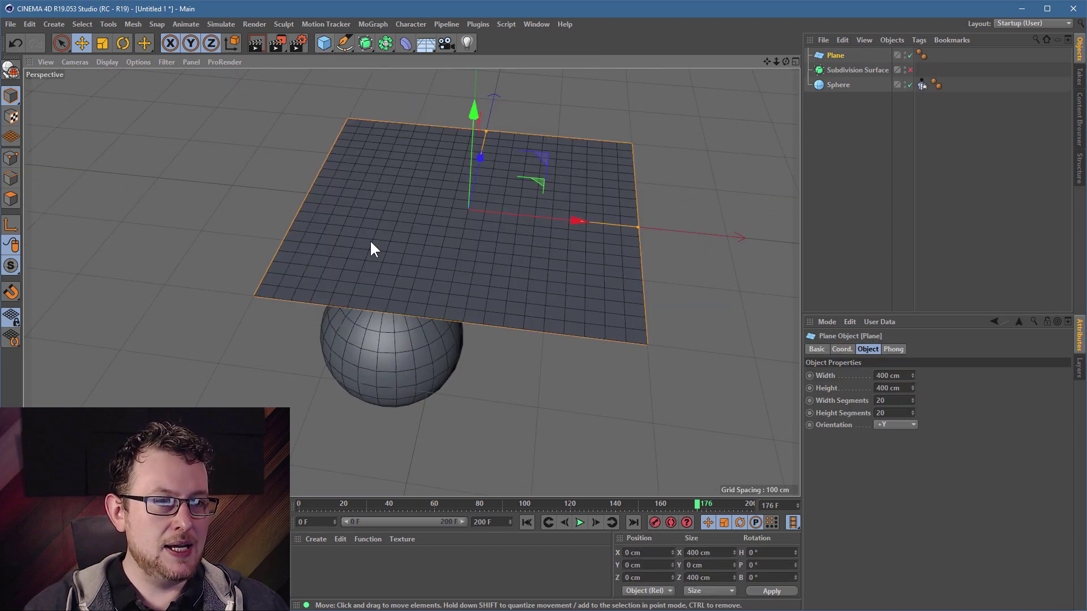
left_click_drag(410, 224, 308, 215)
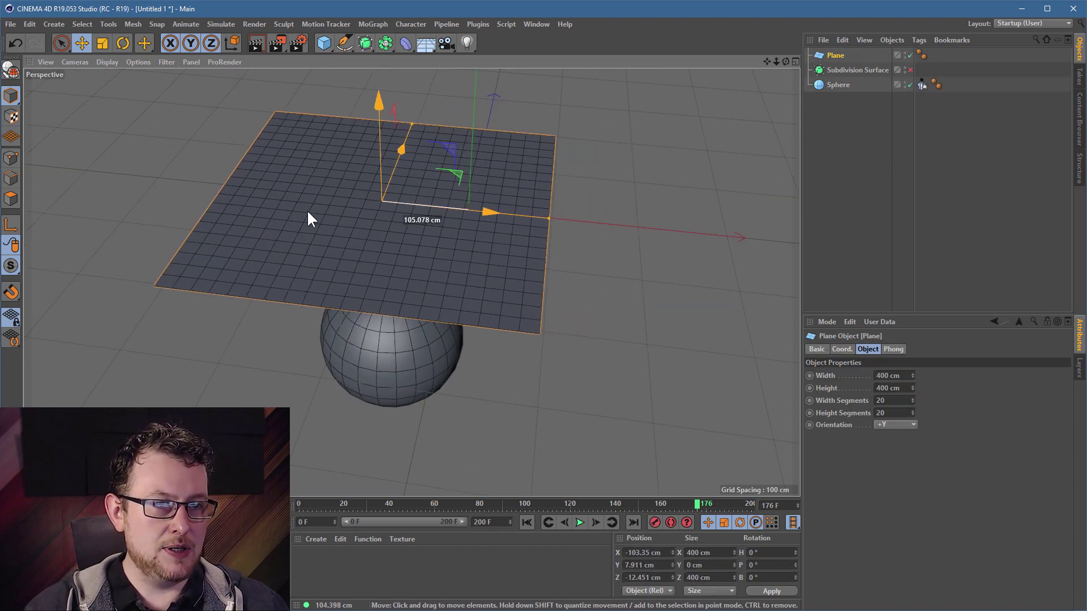
left_click(11, 70)
Give the plane a Cloth tag and nest it under the Subdivision Surface with that generator enabled
left_click(922, 40)
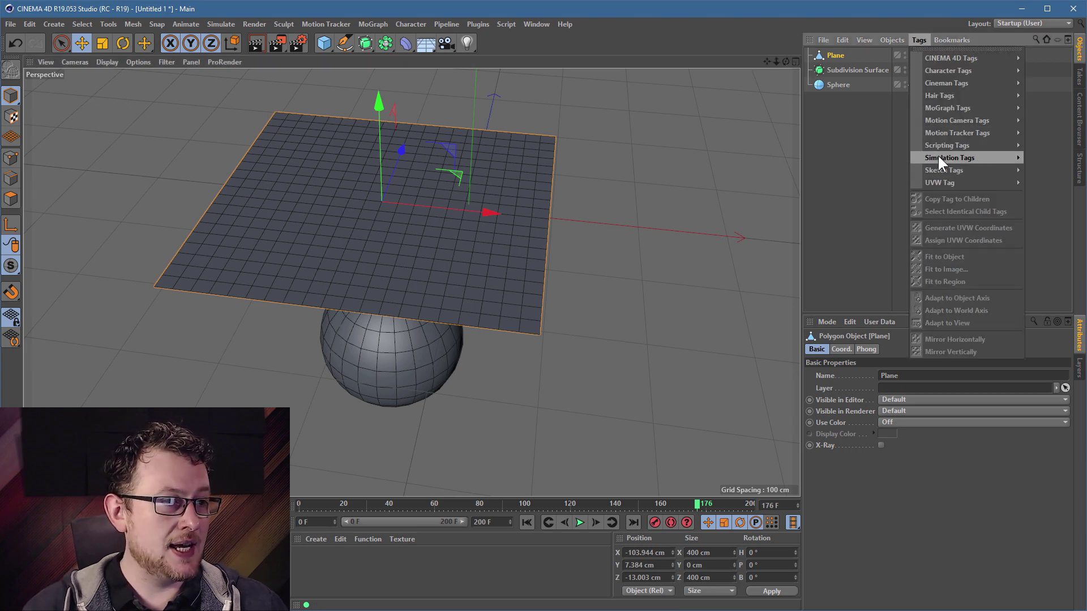
mouse_move(1007, 158)
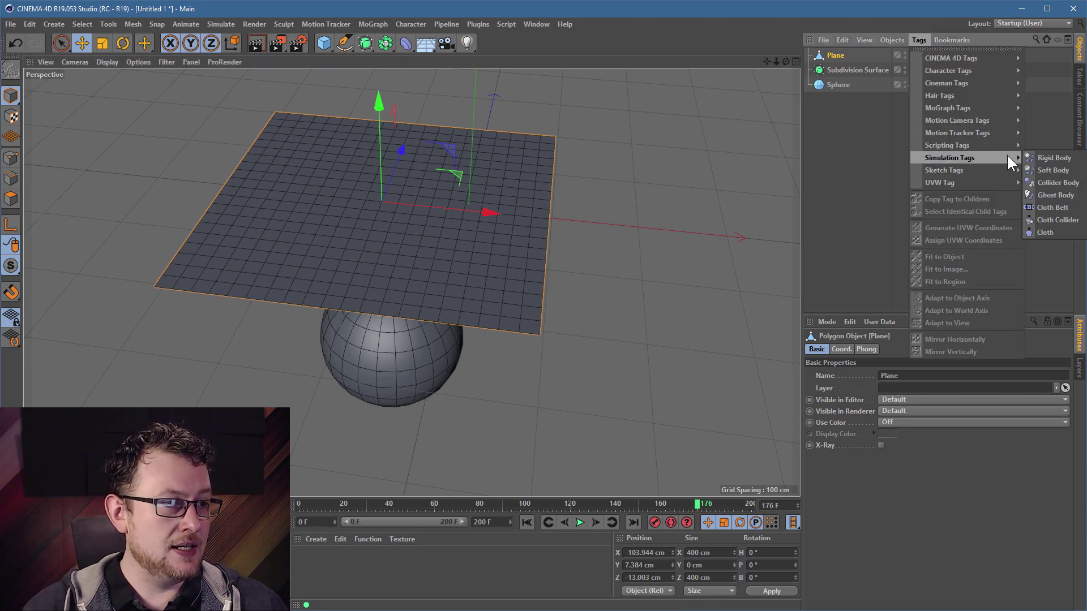
left_click(1046, 232)
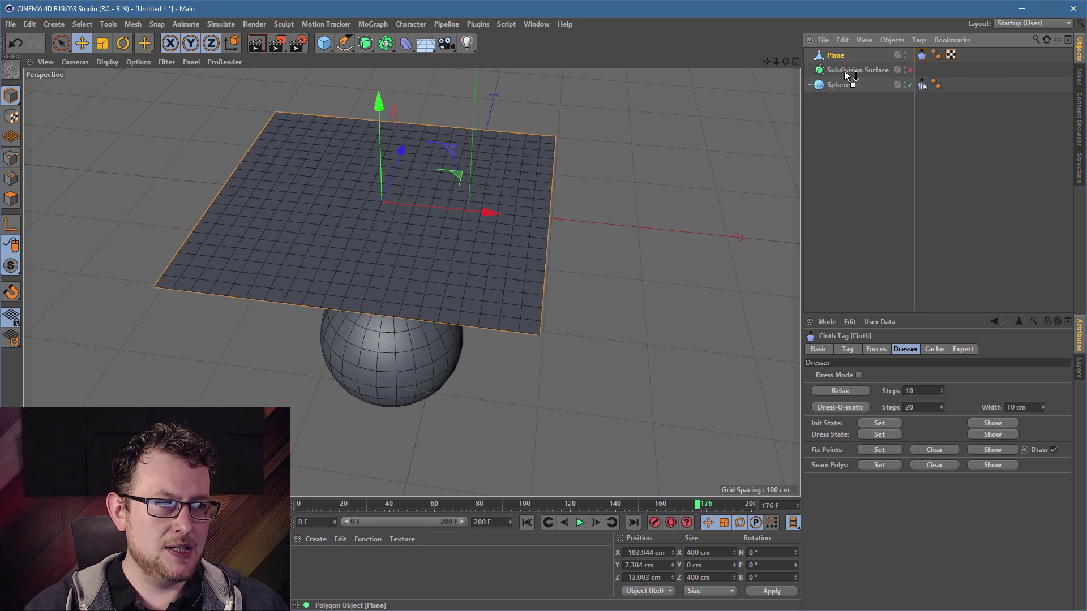
left_click_drag(845, 72, 849, 70)
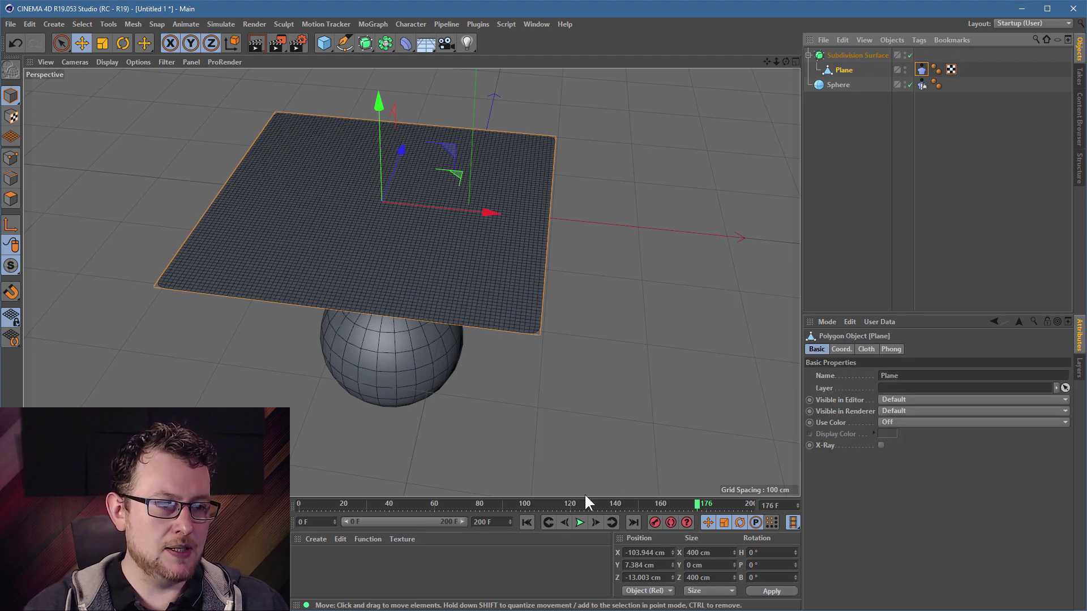
Play the simulation of the new cloth and switch the viewport to smooth shading without mesh lines
left_click(580, 522)
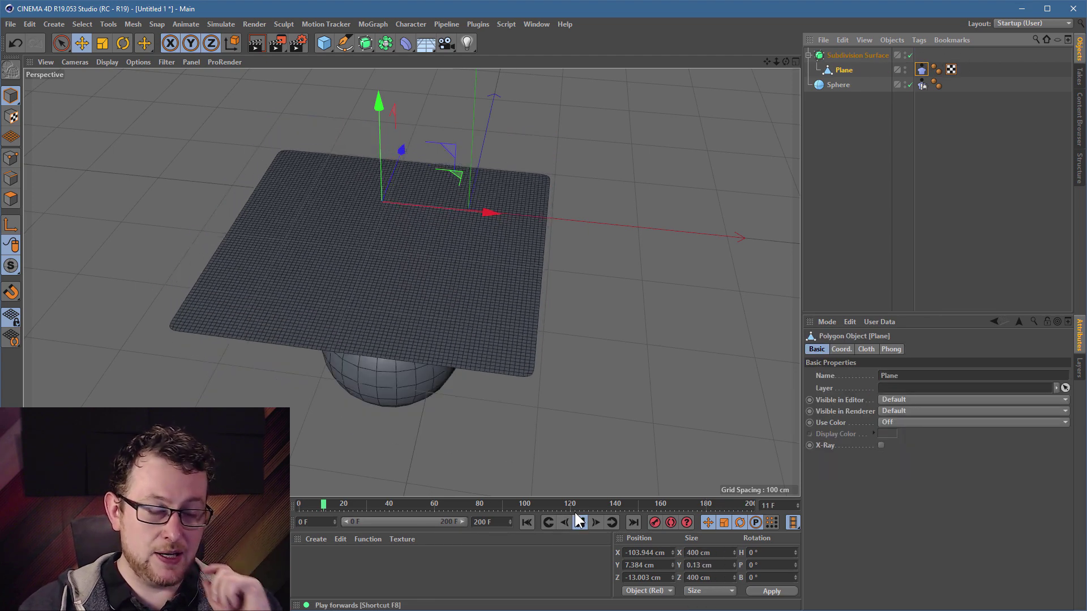
left_click_drag(365, 271, 159, 133, "alt")
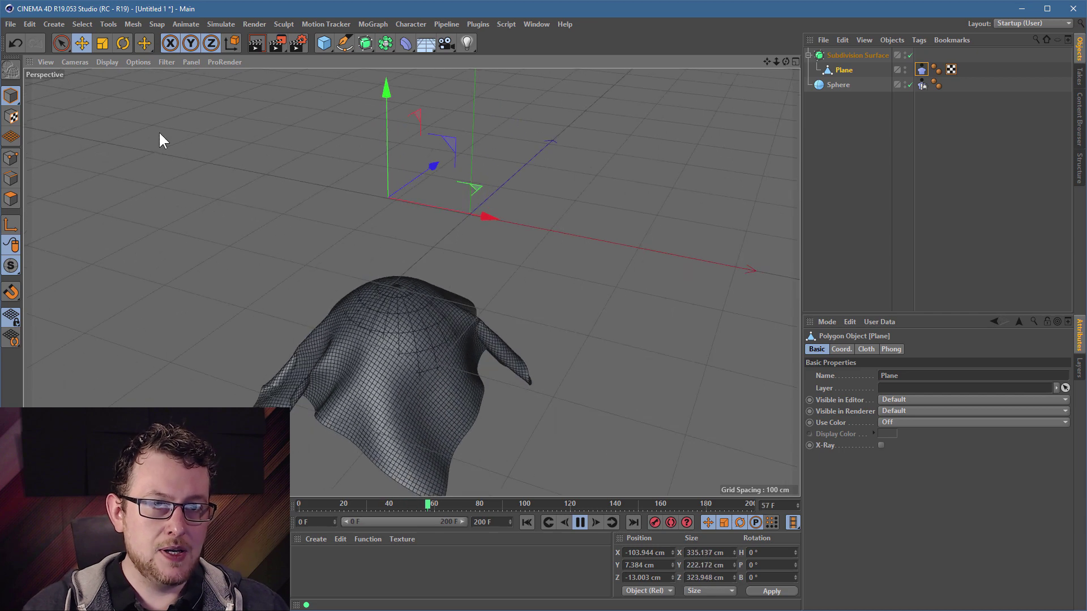
left_click(117, 60)
left_click(120, 82)
middle_click_drag(410, 299, 491, 225, "alt")
right_click_drag(491, 225, 510, 222, "alt")
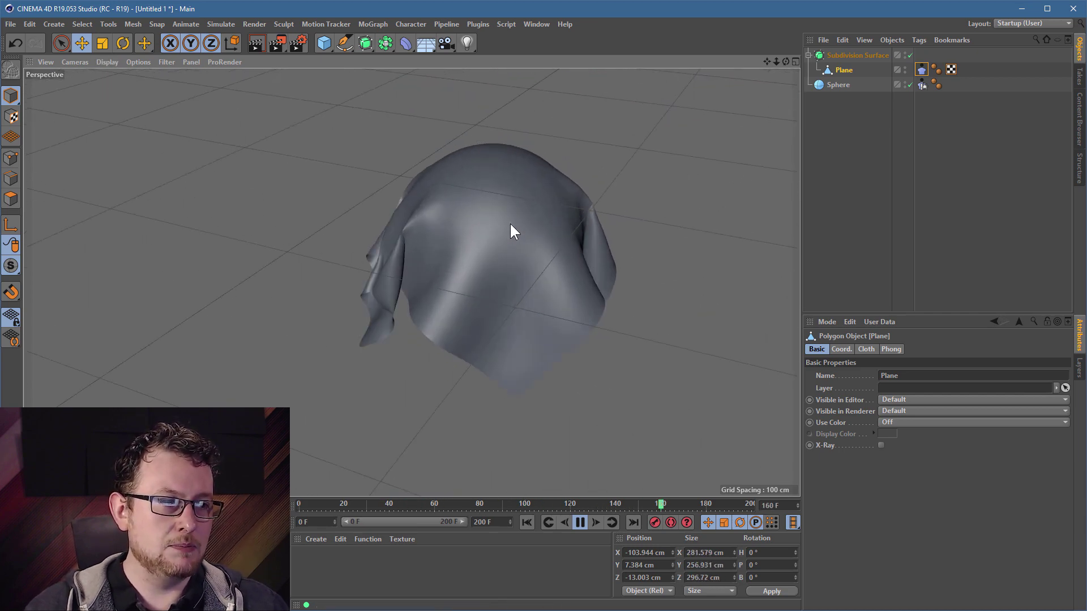
Show the new Cloth tag's Dresser settings, stop the simulation and return to frame 0
left_click(921, 69)
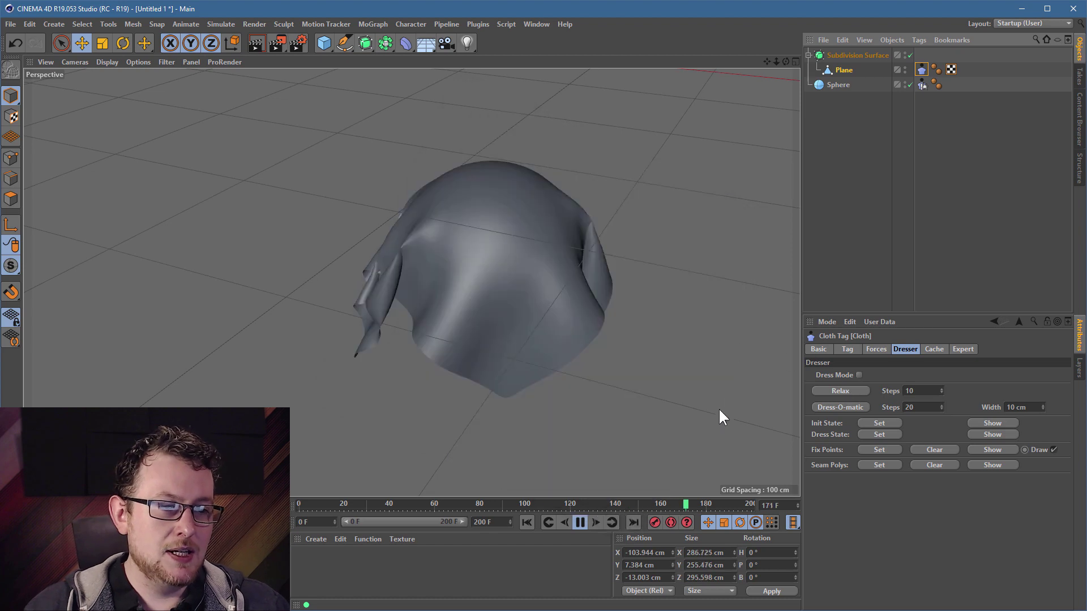
left_click(577, 524)
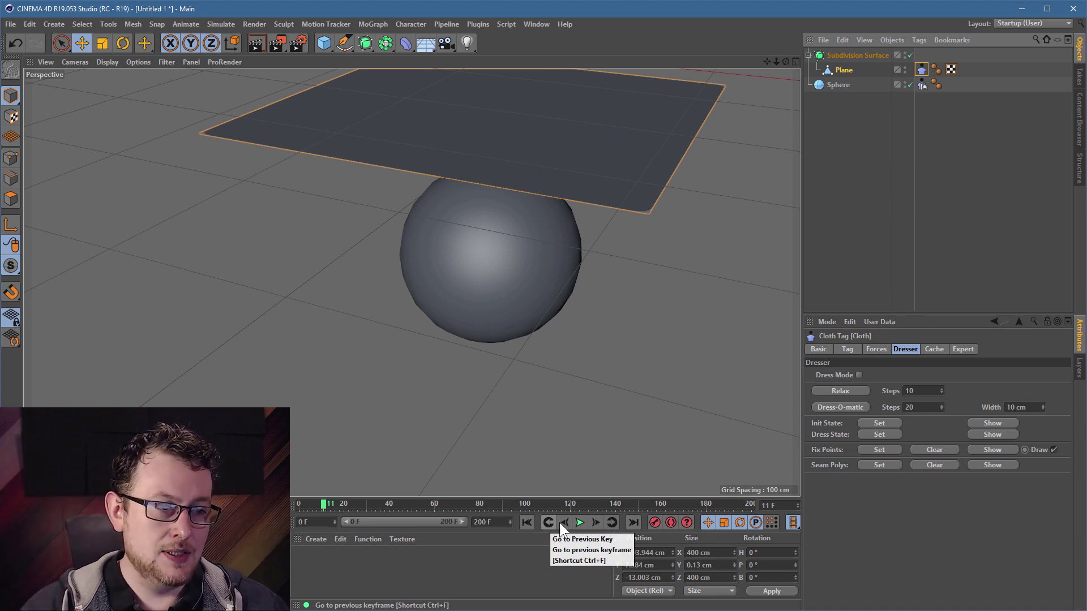
left_click(527, 521)
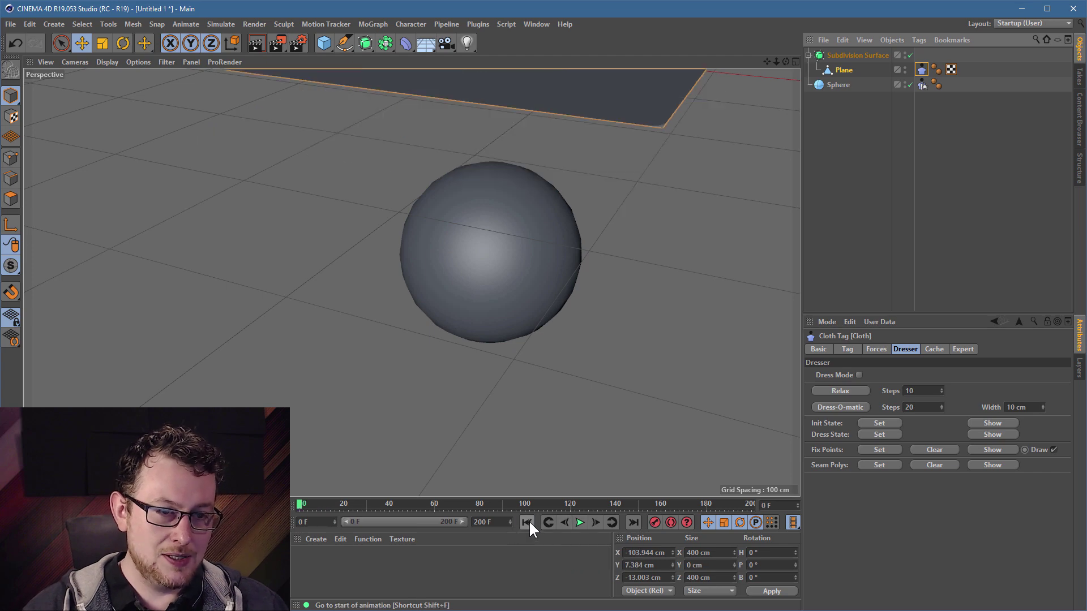
middle_click_drag(552, 252, 491, 354, "alt")
right_click_drag(471, 358, 445, 373, "alt")
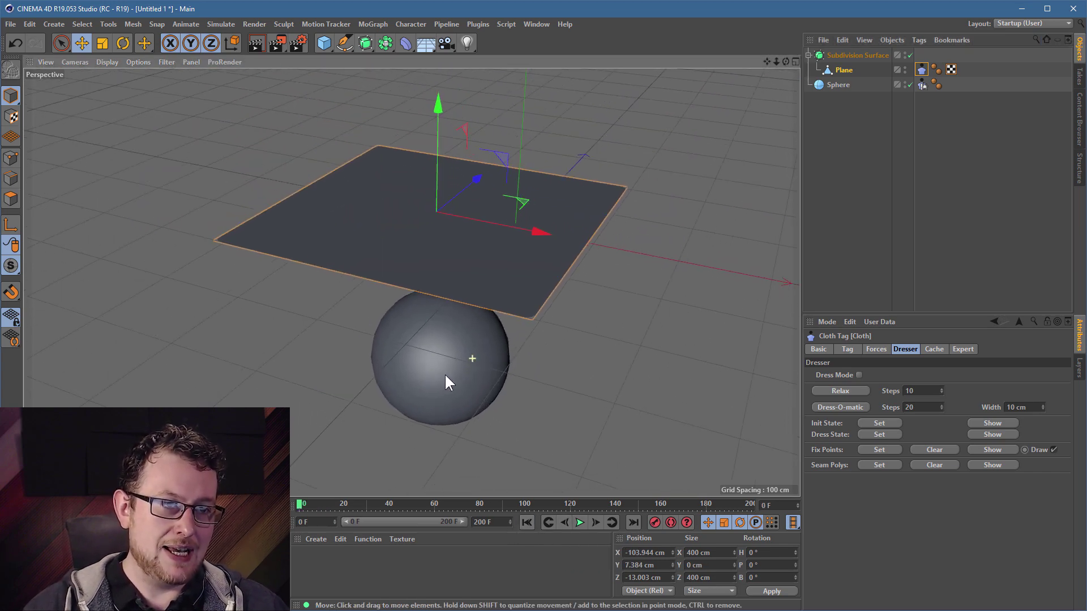
middle_click_drag(444, 373, 446, 341, "alt")
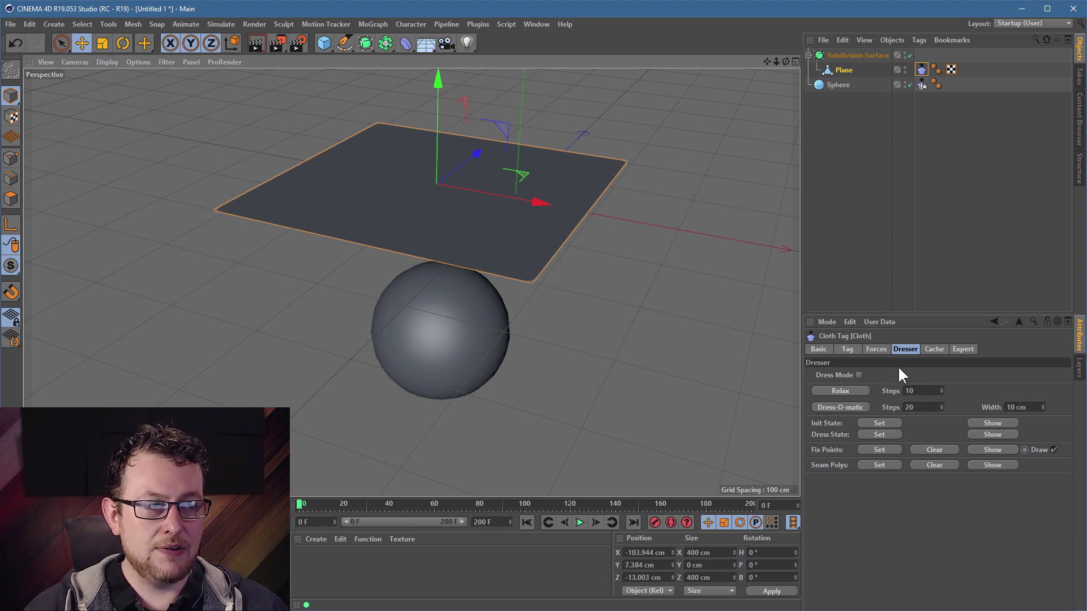
Relax the cloth repeatedly in Dress Mode so it drapes over the sphere, and examine the folds
left_click(834, 389)
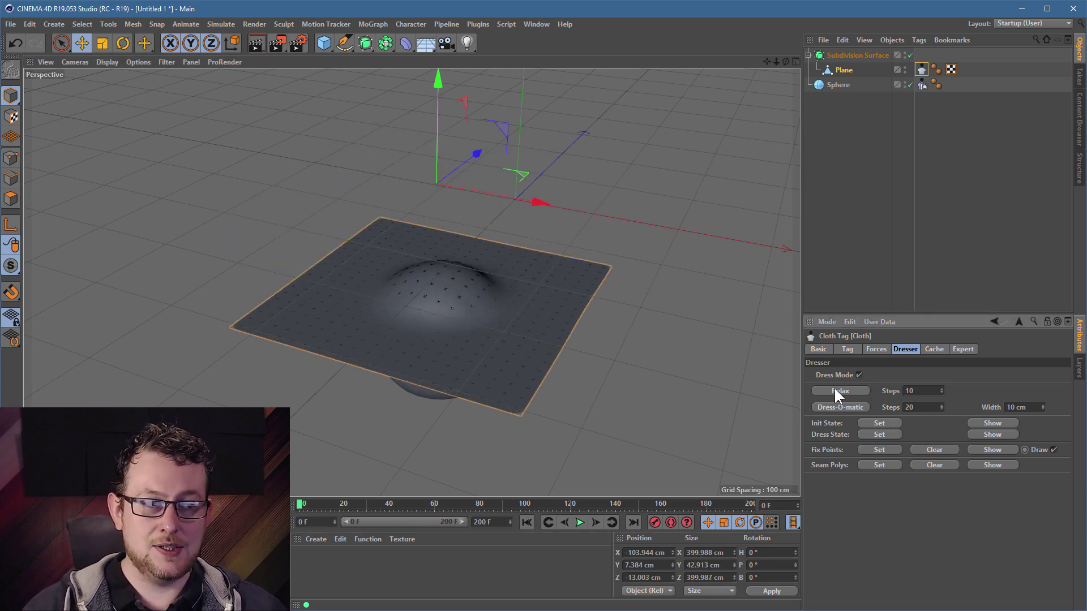
left_click(835, 389)
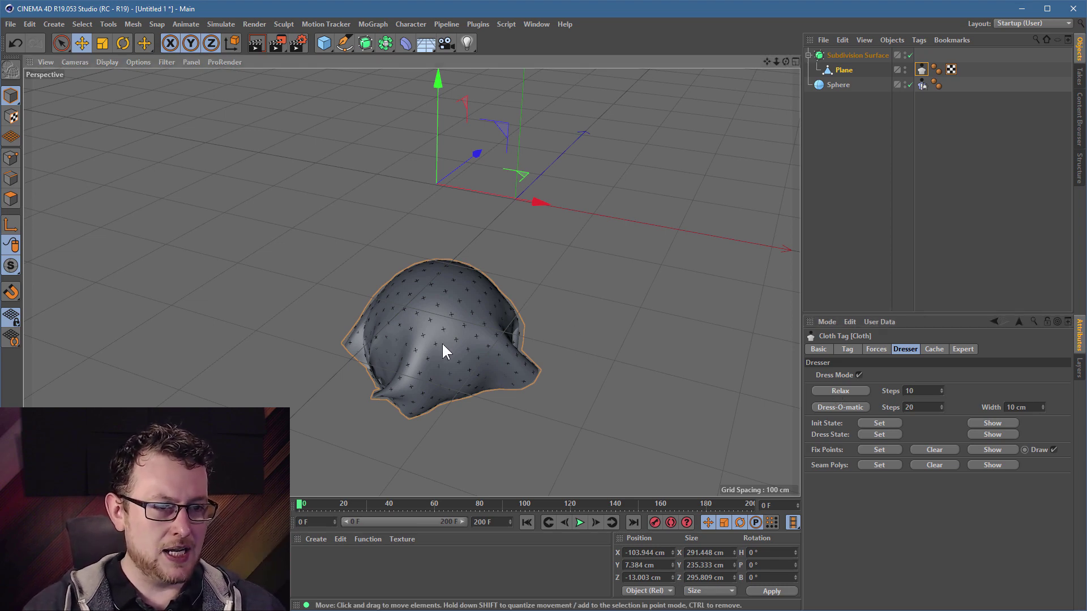
left_click_drag(441, 342, 453, 291, "alt")
left_click(830, 388)
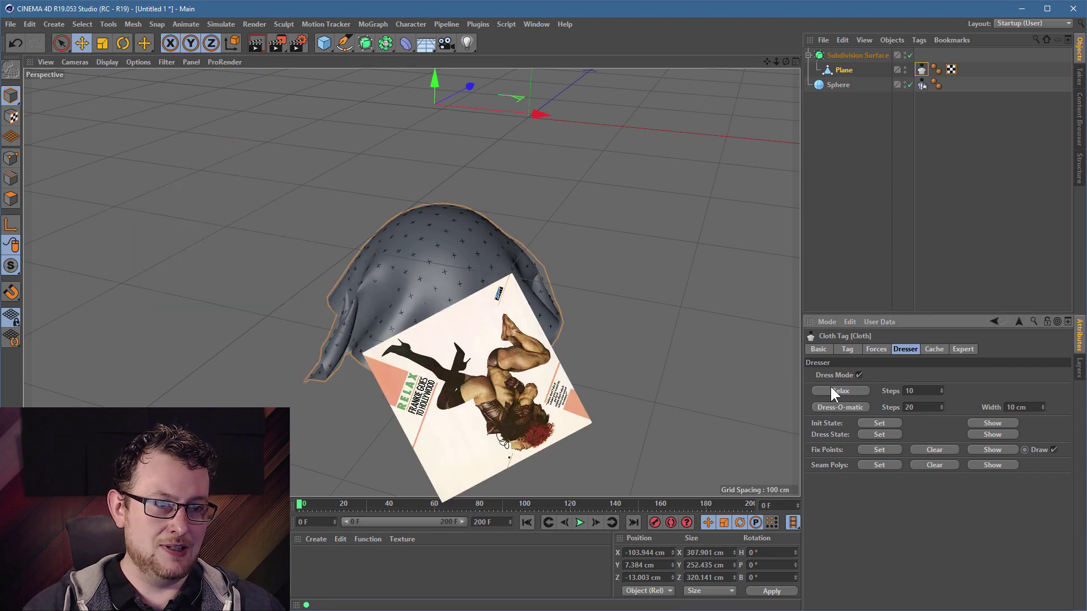
left_click(829, 389)
left_click(829, 390)
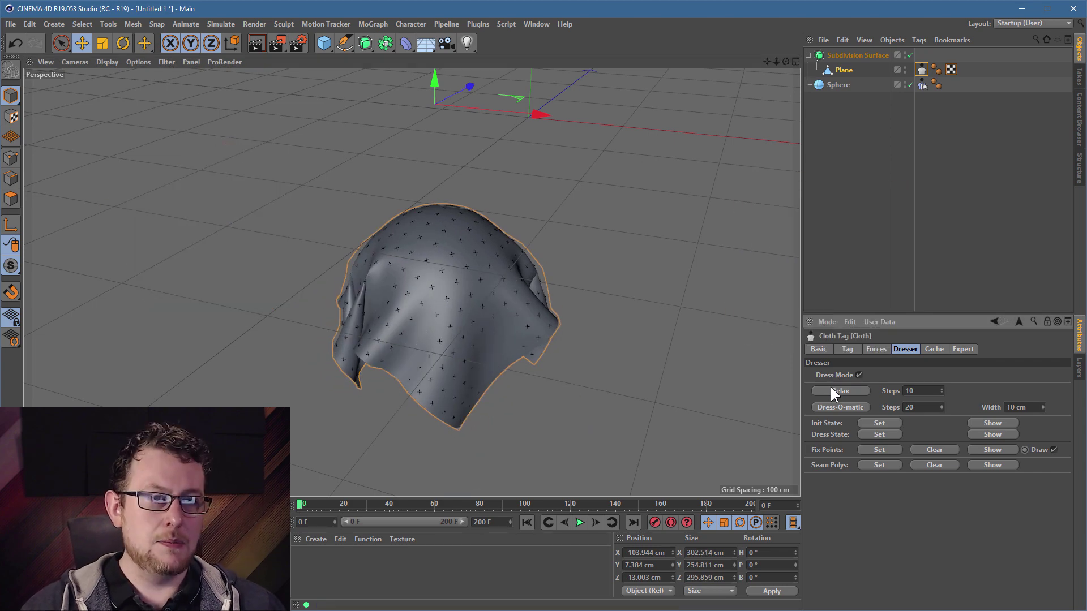
left_click_drag(428, 189, 494, 269, "alt")
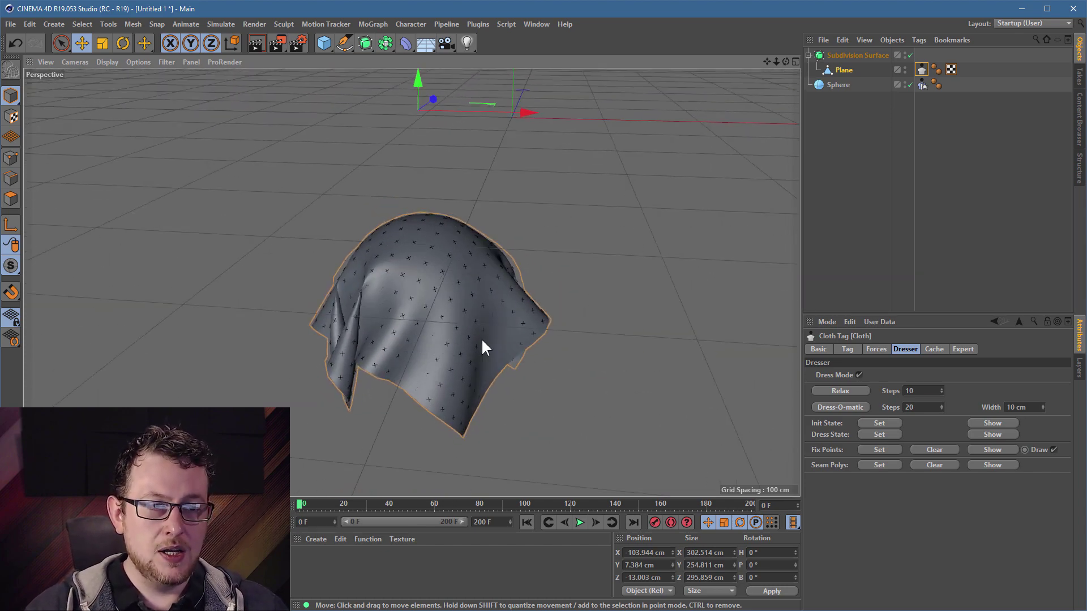
left_click_drag(483, 340, 478, 286, "alt")
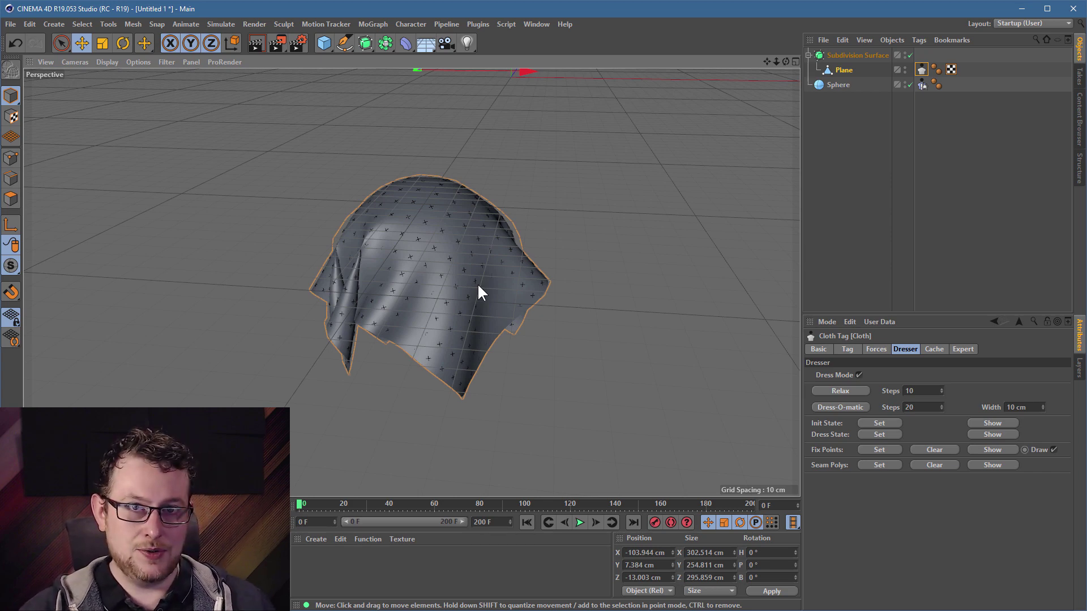
Set the draped cloth shape as its Init State and inspect it up close
left_click(897, 422)
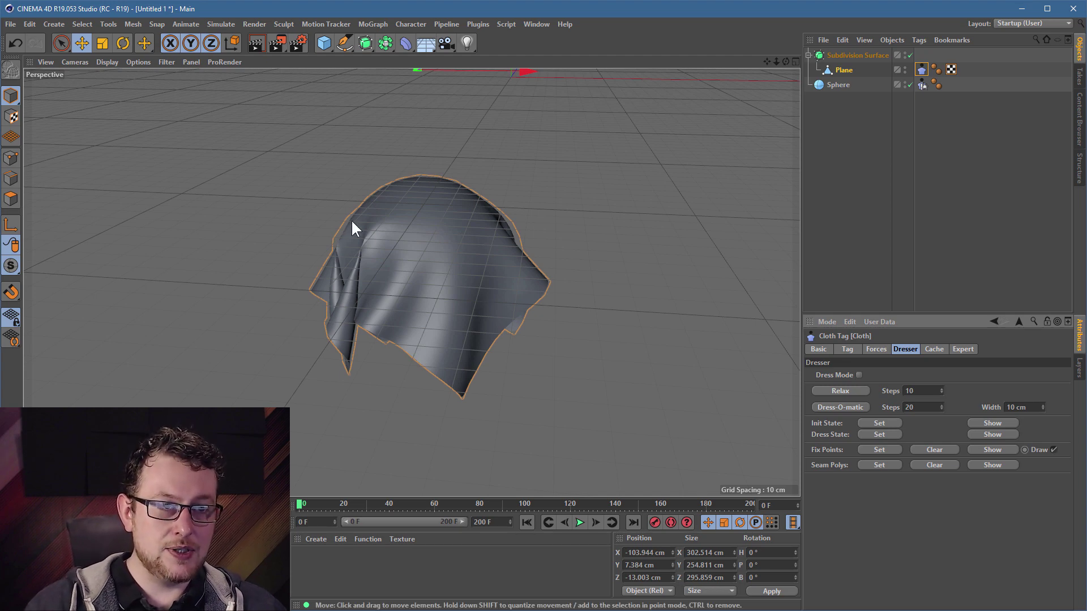
scroll(445, 225, "up", 5)
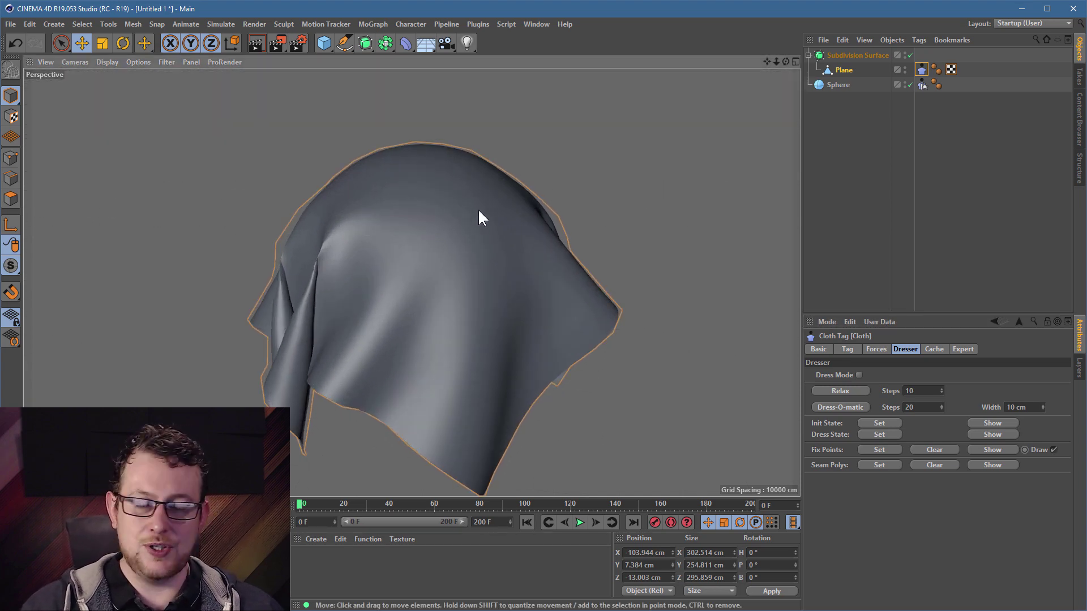
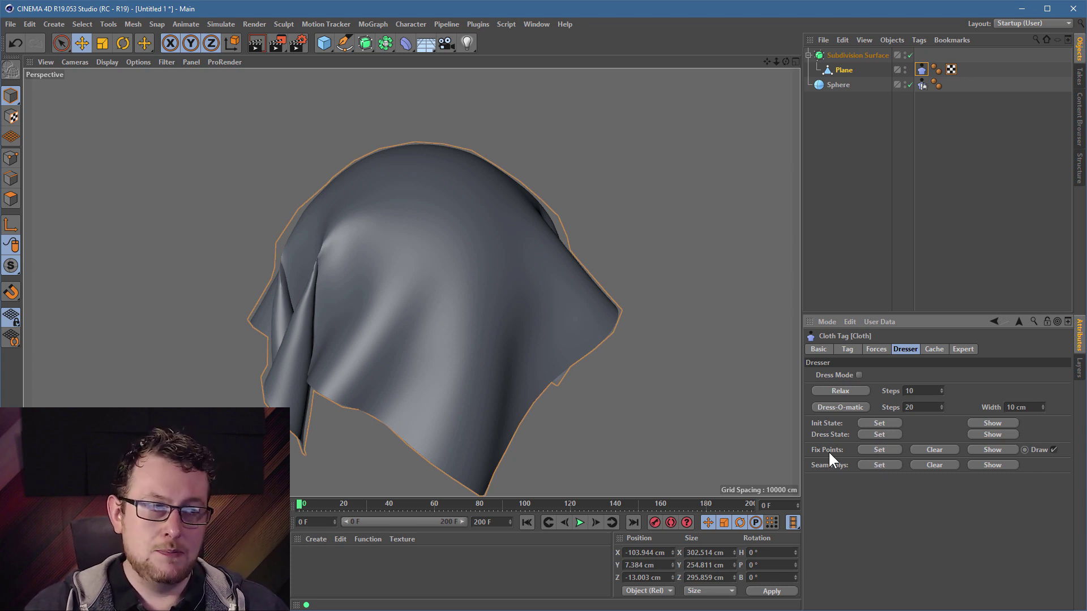
Undo the cloth's relaxing and Init State changes, and set the flat plane as the Init State
left_click(14, 44)
left_click(15, 43)
left_click(14, 43)
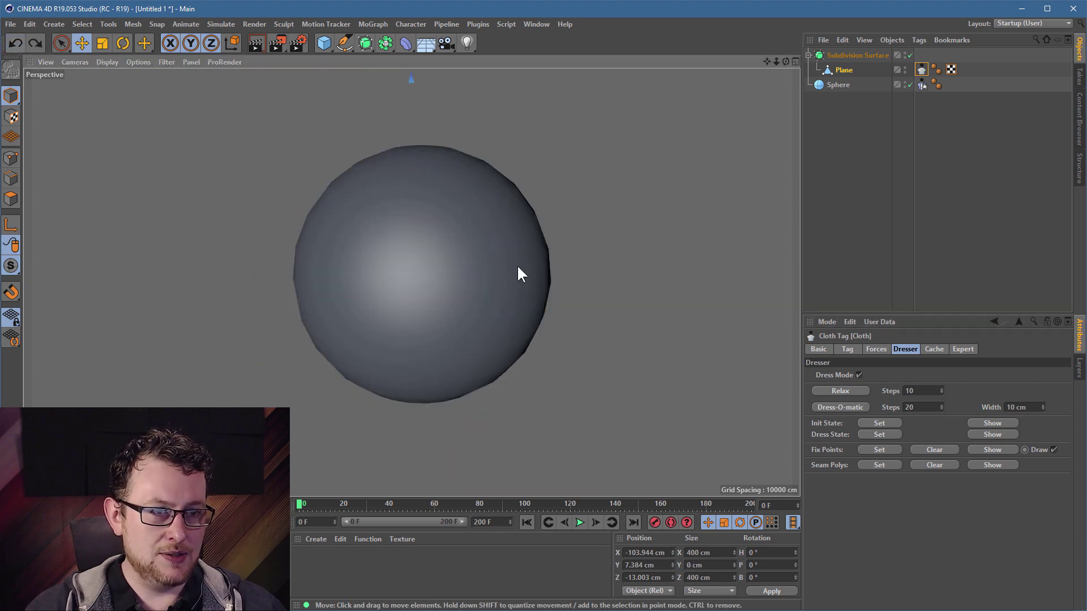
scroll(509, 259, "down", 5)
middle_click_drag(473, 242, 436, 367, "alt")
left_click(885, 418)
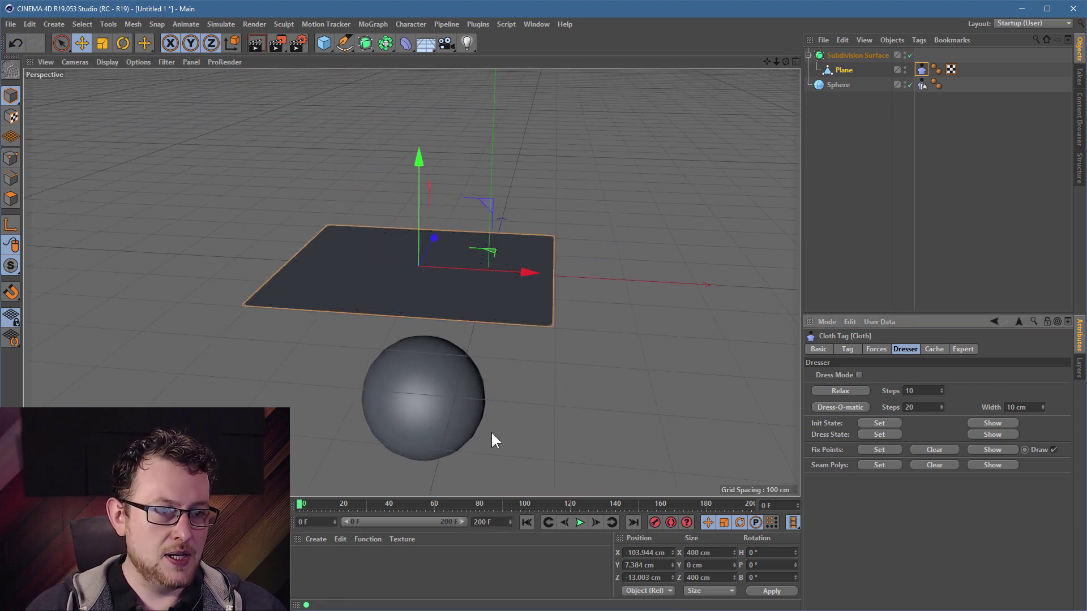
In point mode, select five spaced points along the plane's back edge, including both corners
left_click_drag(461, 369, 431, 391, "alt")
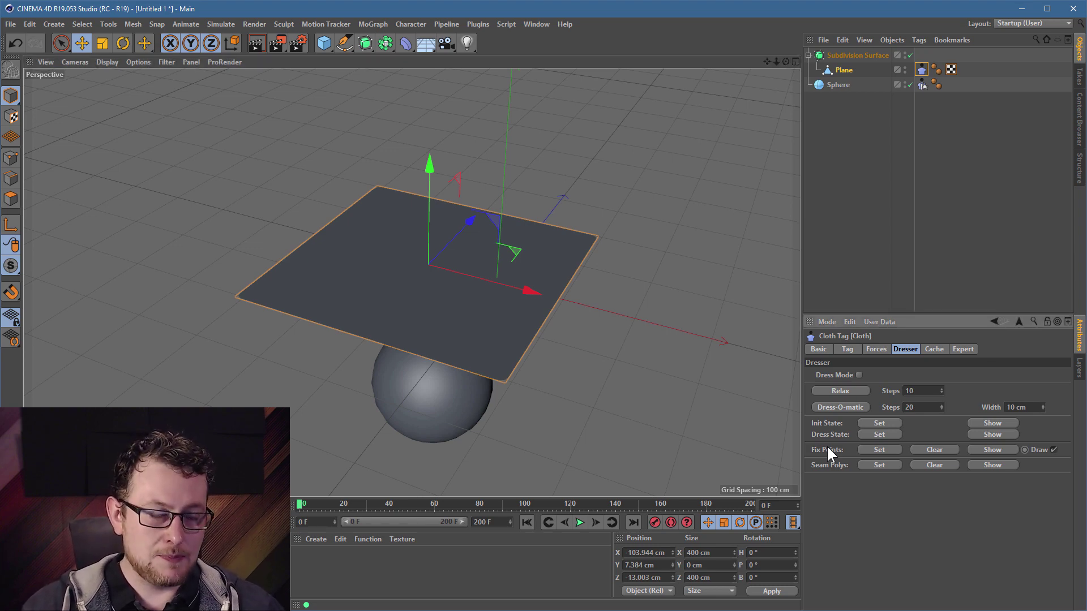
left_click(843, 69)
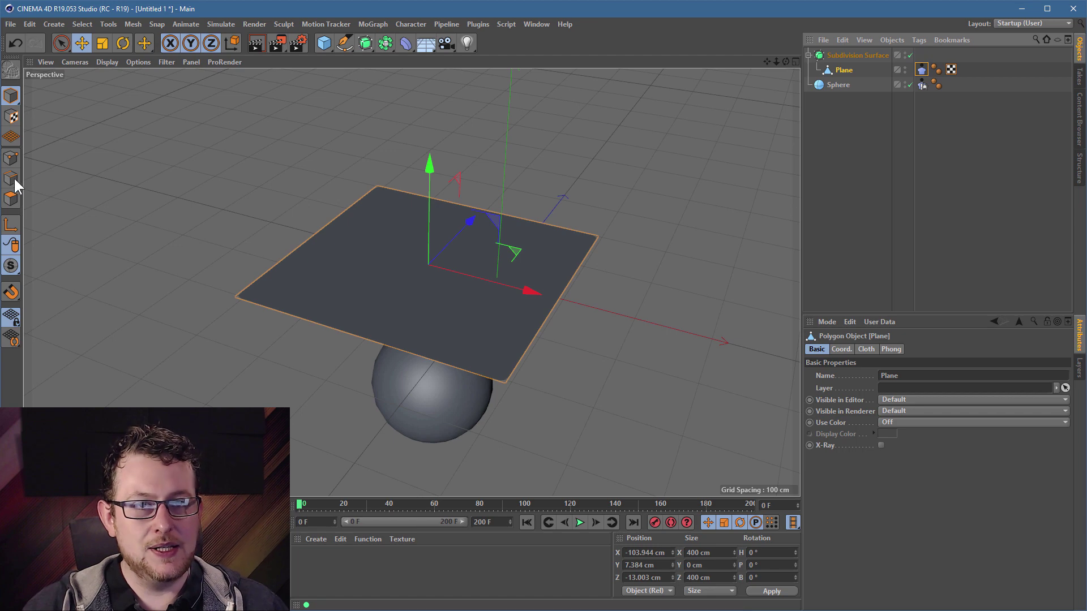
left_click(11, 159)
left_click_drag(434, 216, 459, 180, "alt")
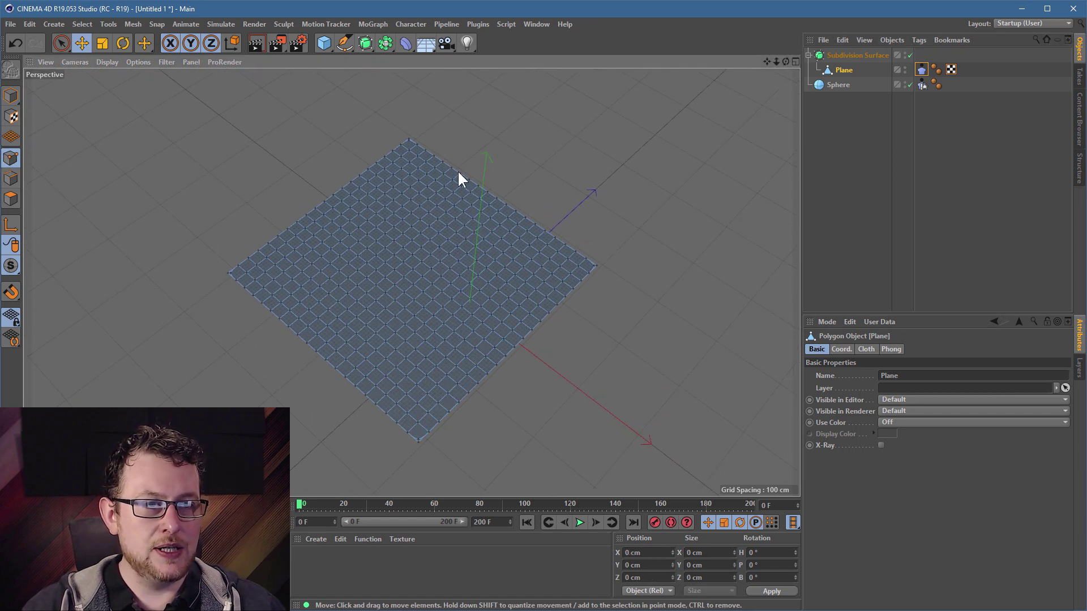
scroll(433, 203, "up", 5)
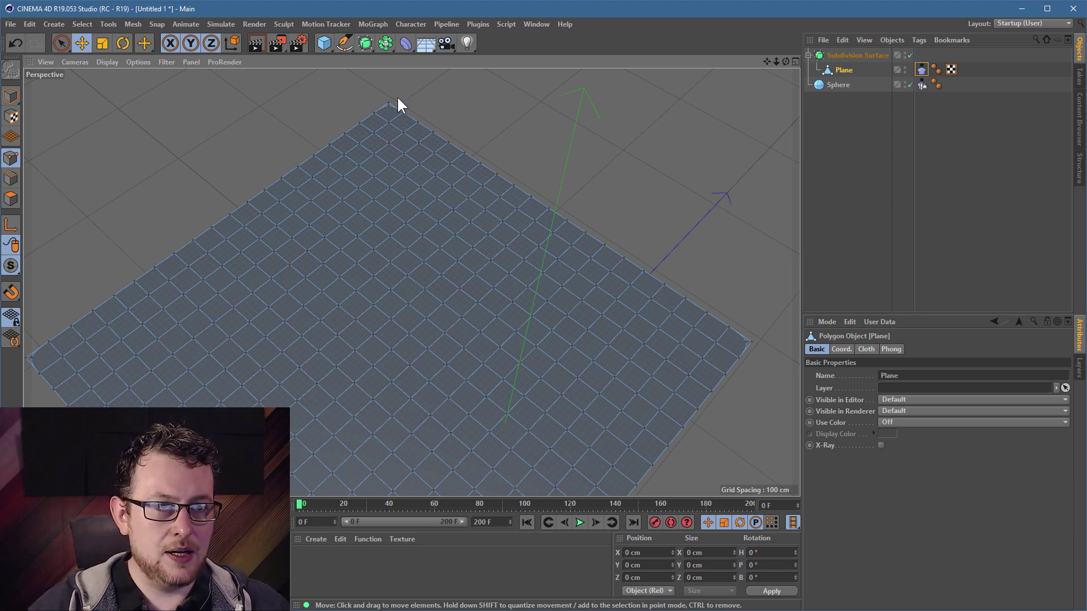
middle_click_drag(467, 173, 375, 153, "alt")
left_click(310, 88)
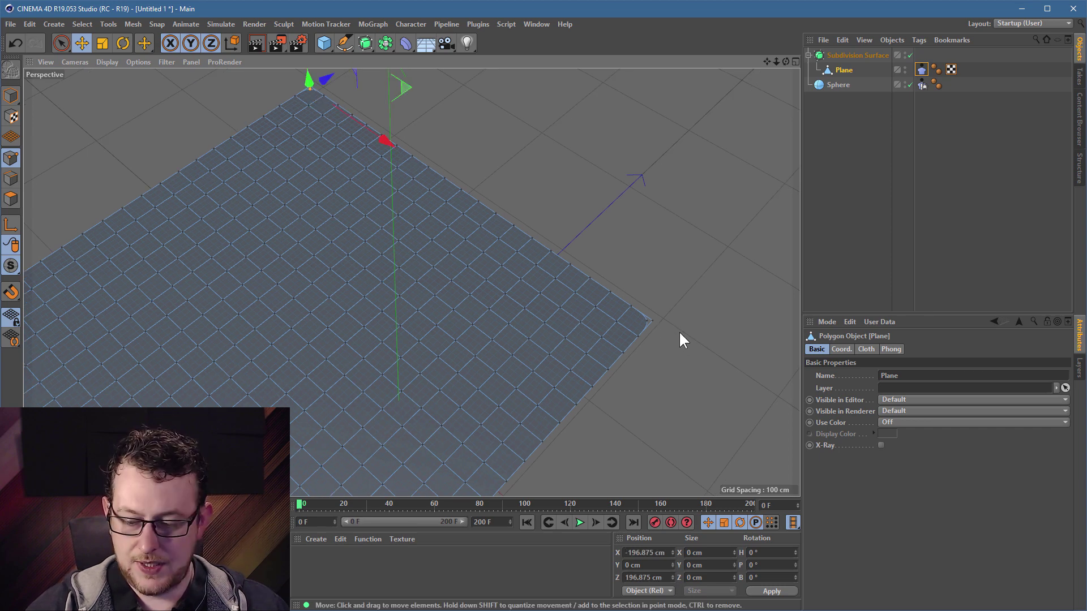
left_click(14, 45)
left_click(10, 39)
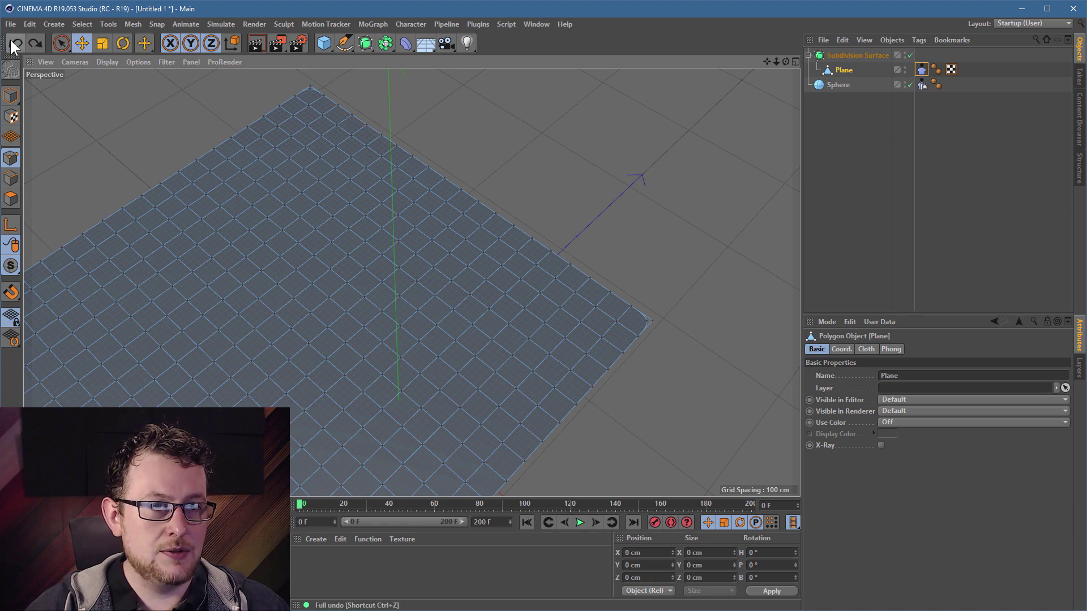
left_click(310, 85)
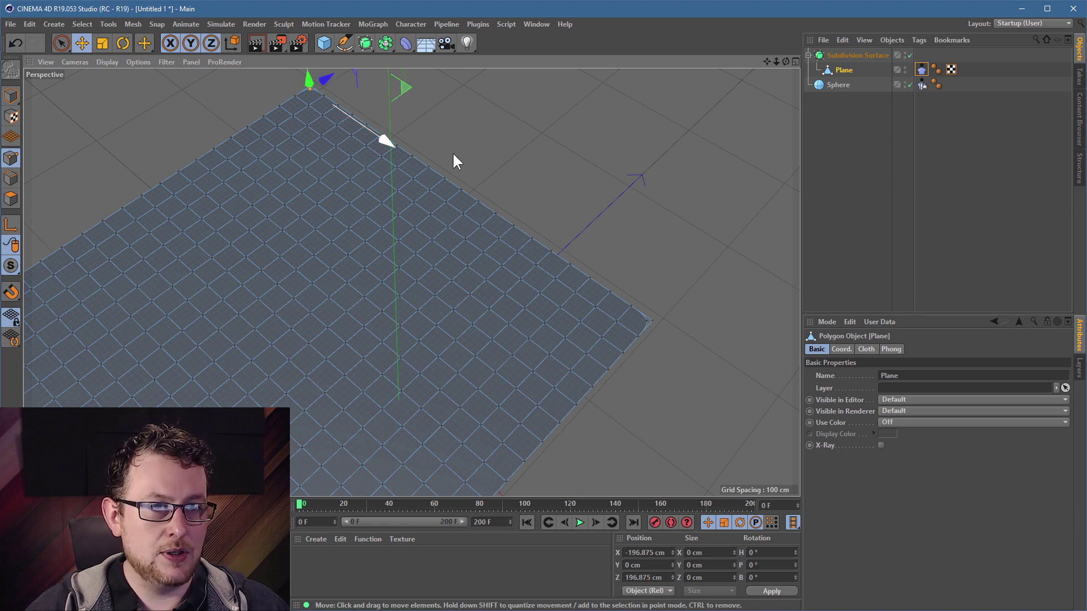
left_click(650, 320, "shift")
left_click(381, 136, "shift")
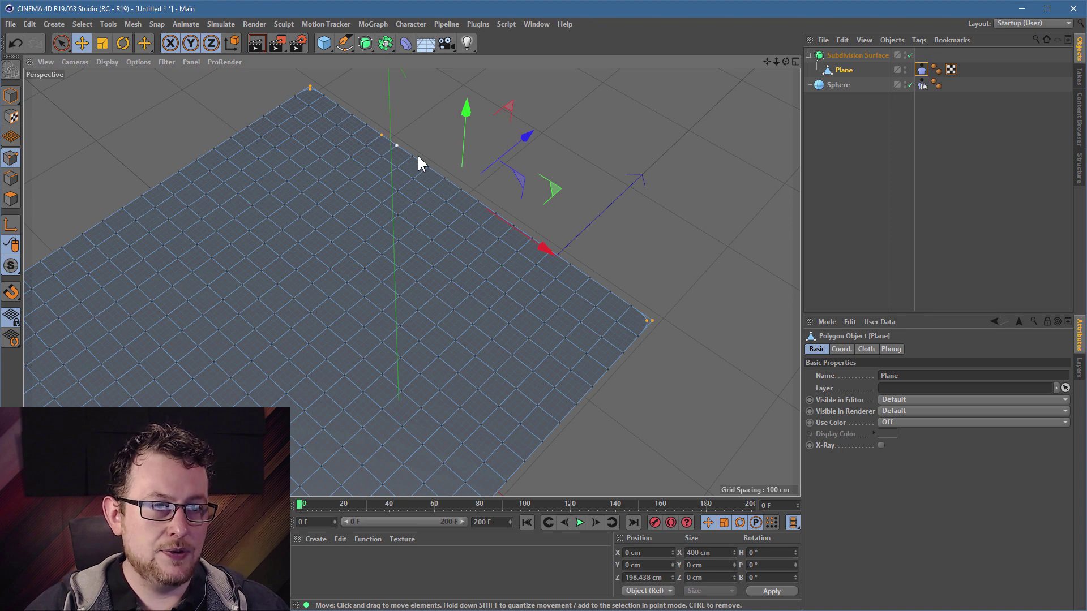
left_click(461, 190, "shift")
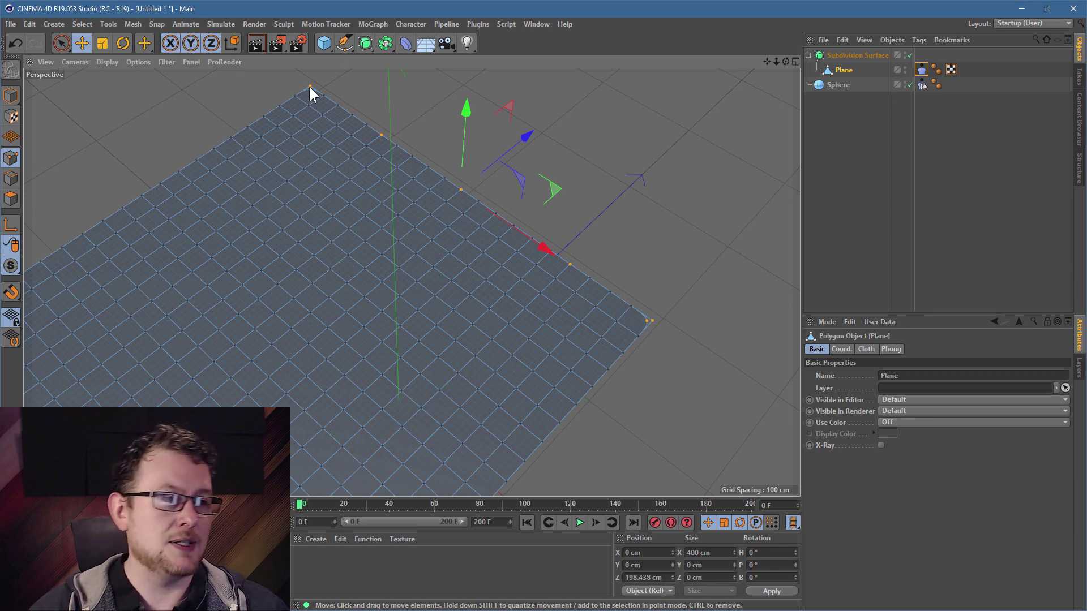
Set the selected edge points as the Cloth tag's Fix Points and play the simulation
left_click(921, 70)
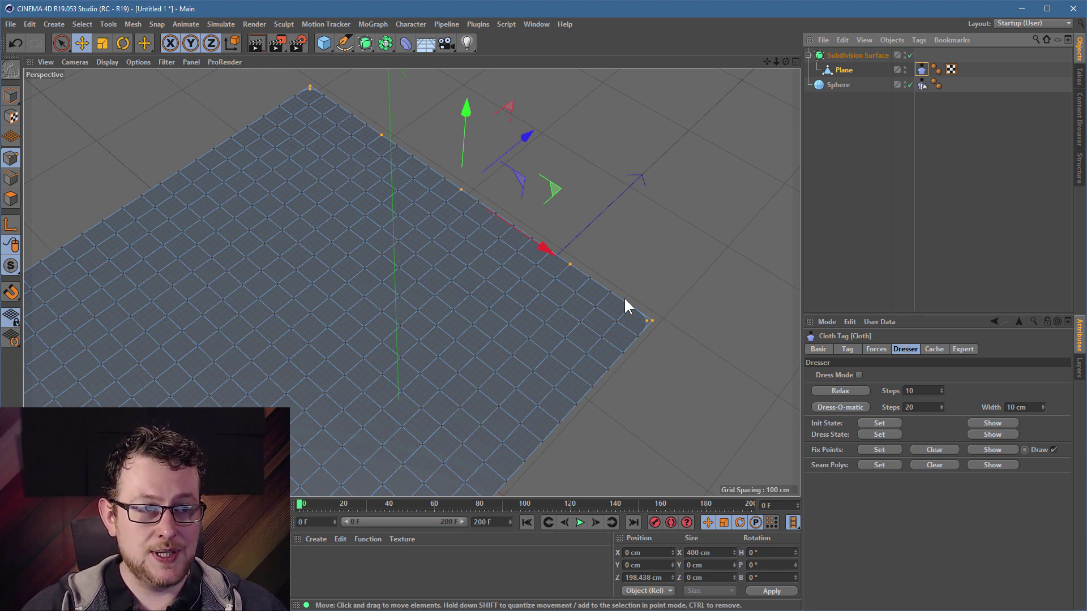
left_click(884, 447)
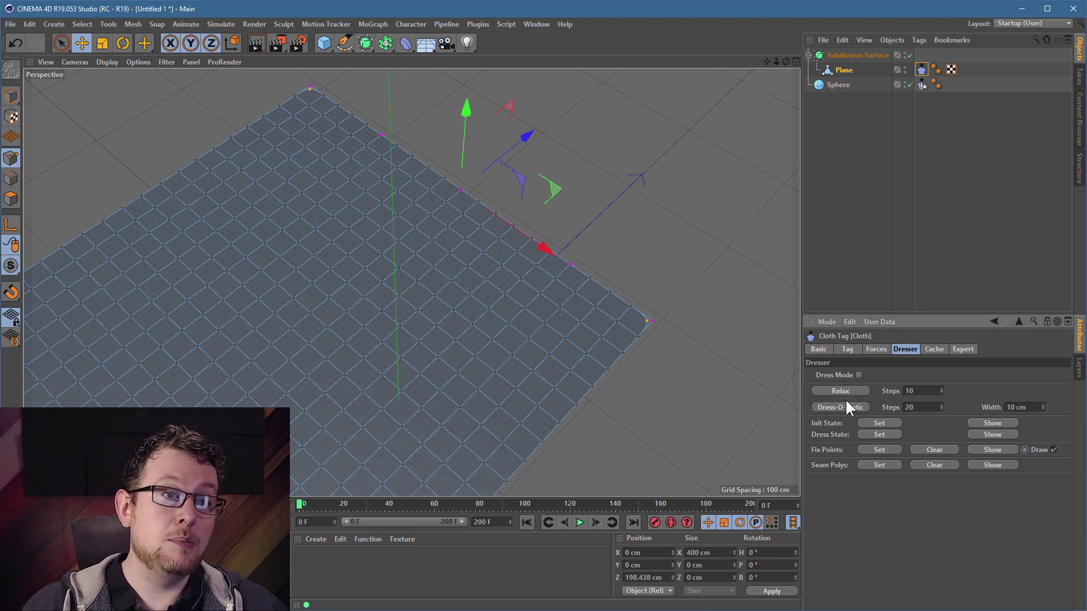
left_click(578, 524)
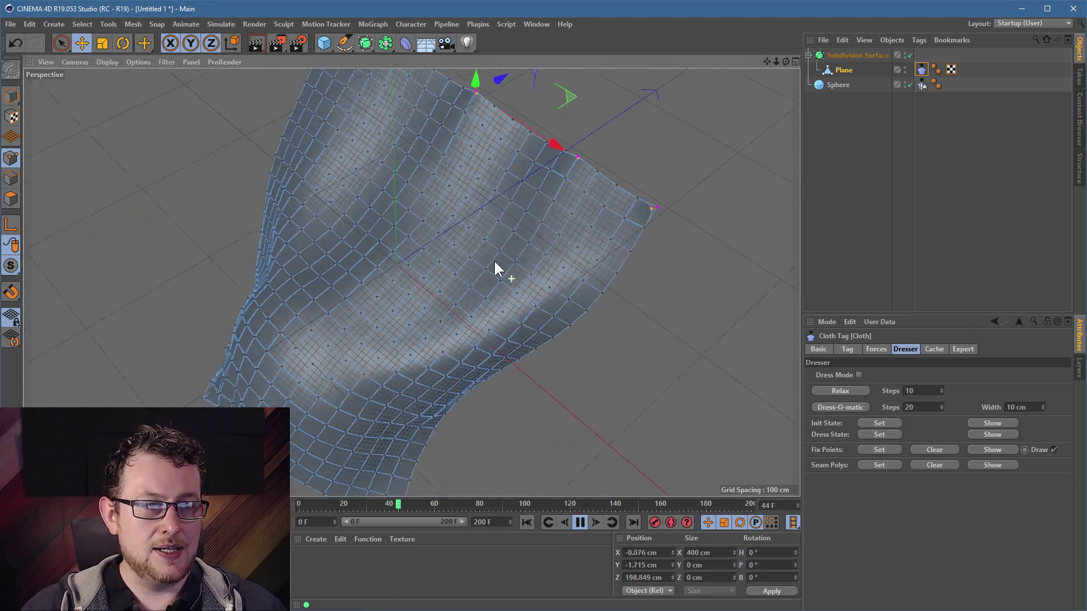
left_click_drag(493, 260, 489, 215, "alt")
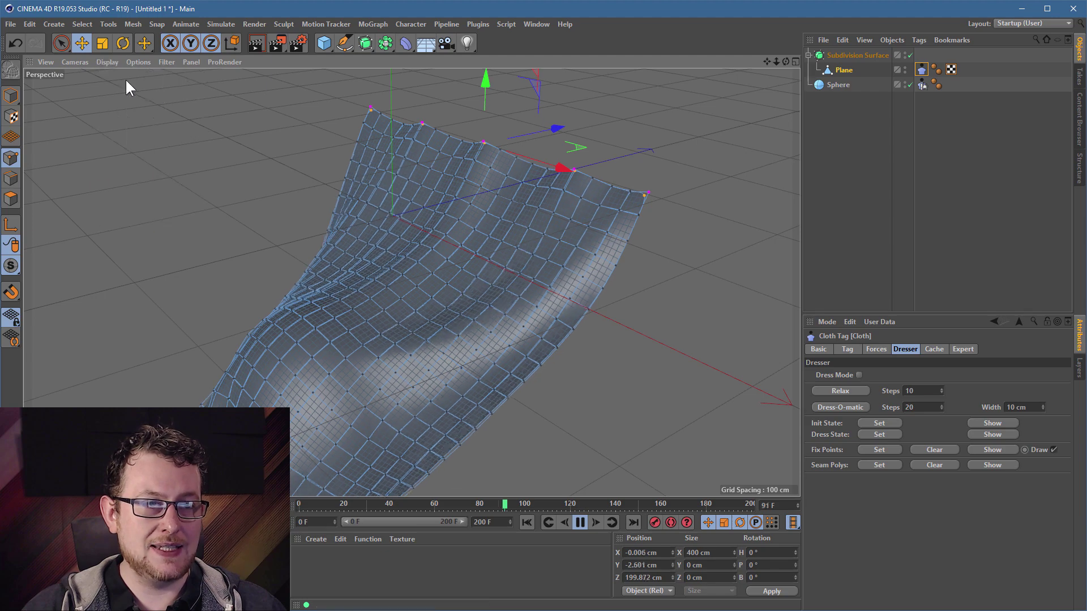
Examine the cloth hanging from its fixed points, first in model mode and again in point mode
left_click(10, 97)
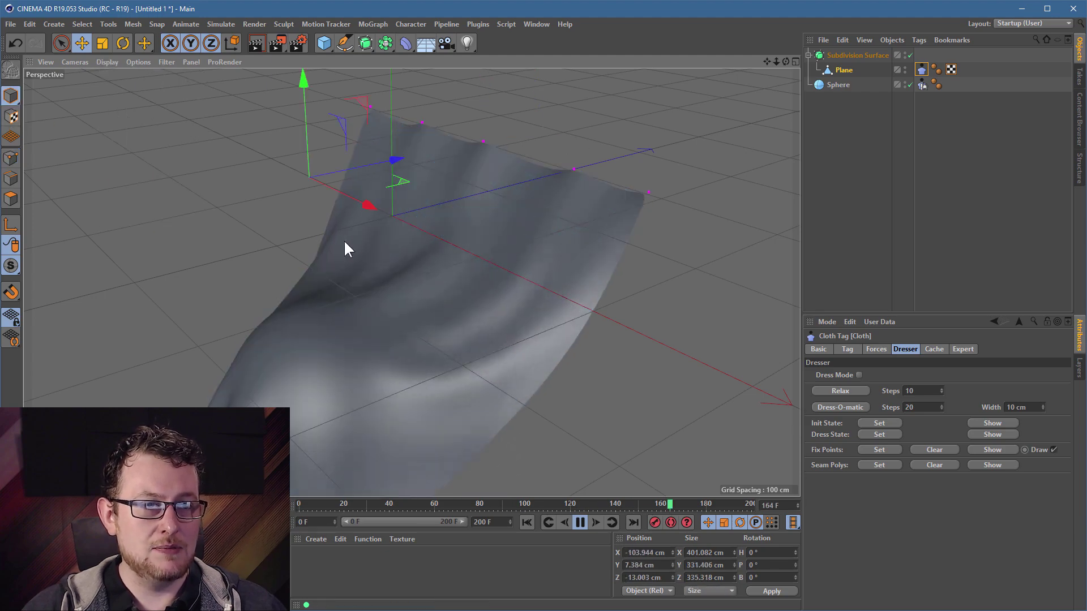
left_click_drag(344, 240, 386, 261, "alt")
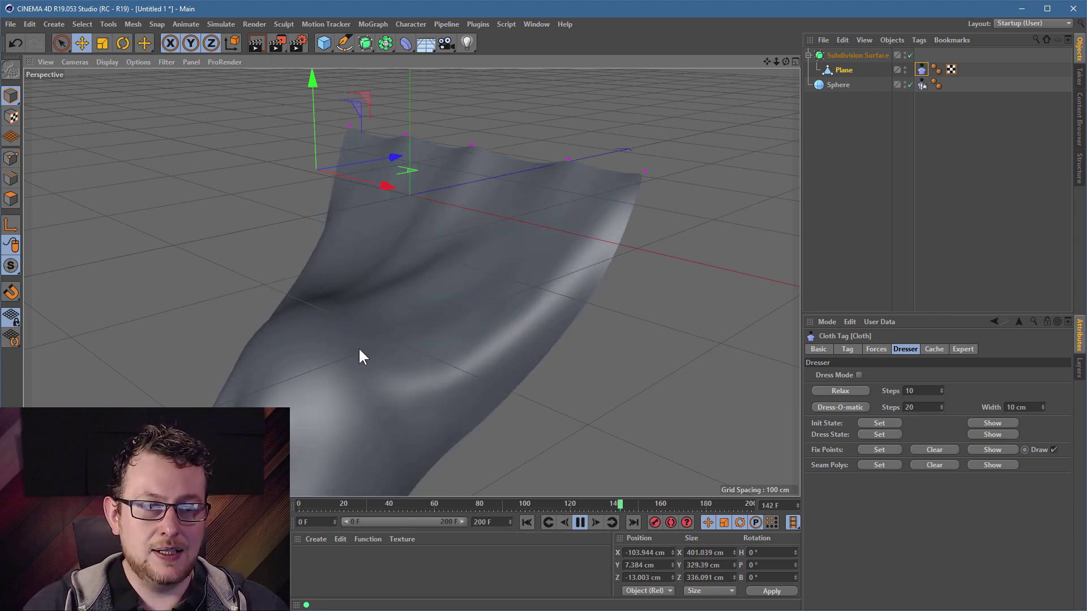
left_click_drag(358, 348, 475, 323, "alt")
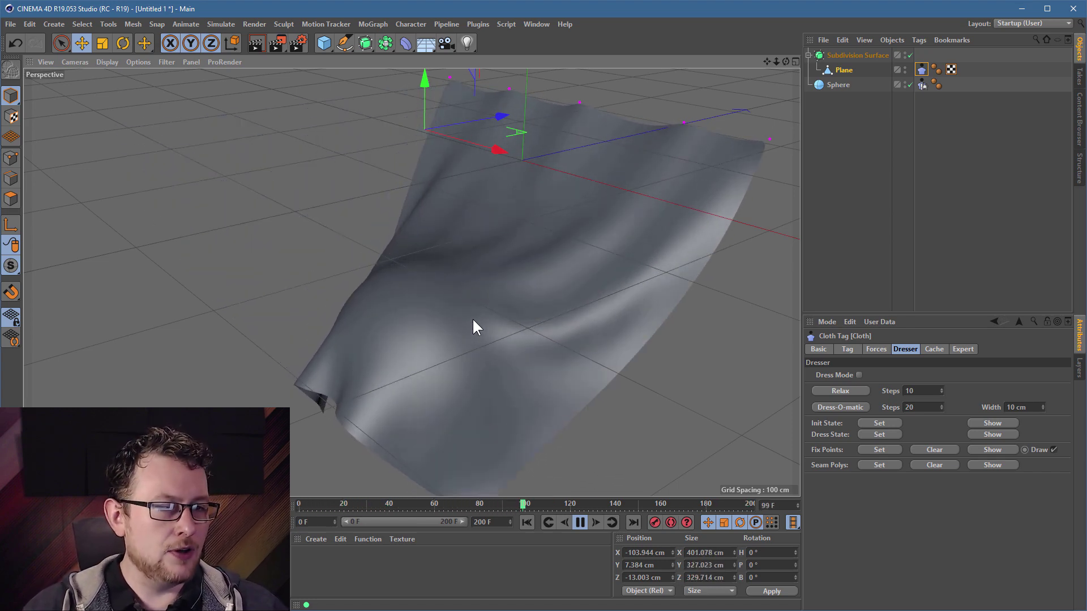
left_click_drag(467, 331, 420, 405, "alt")
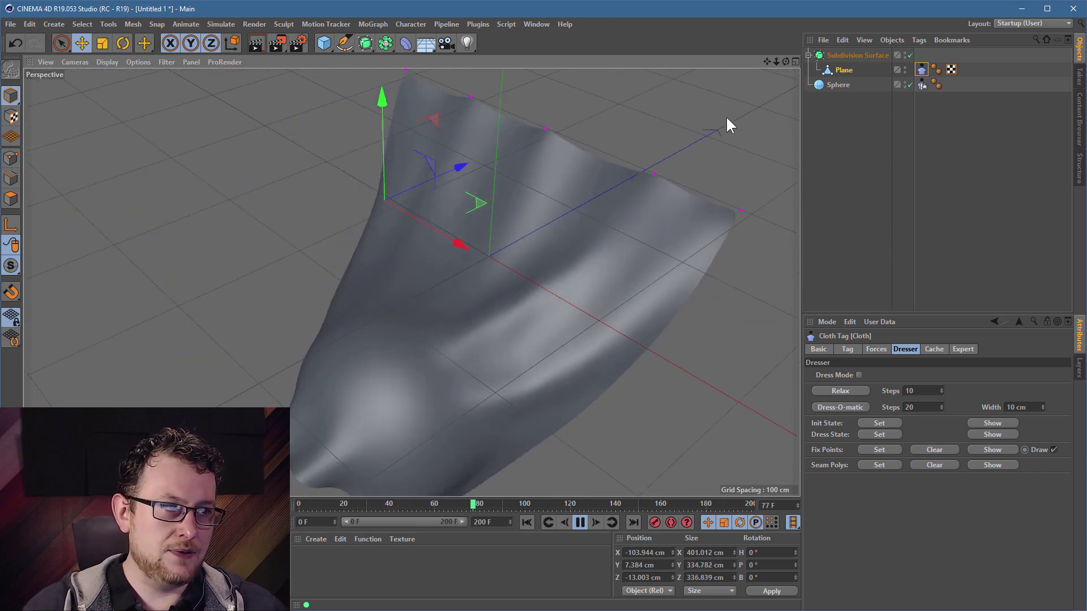
left_click(12, 158)
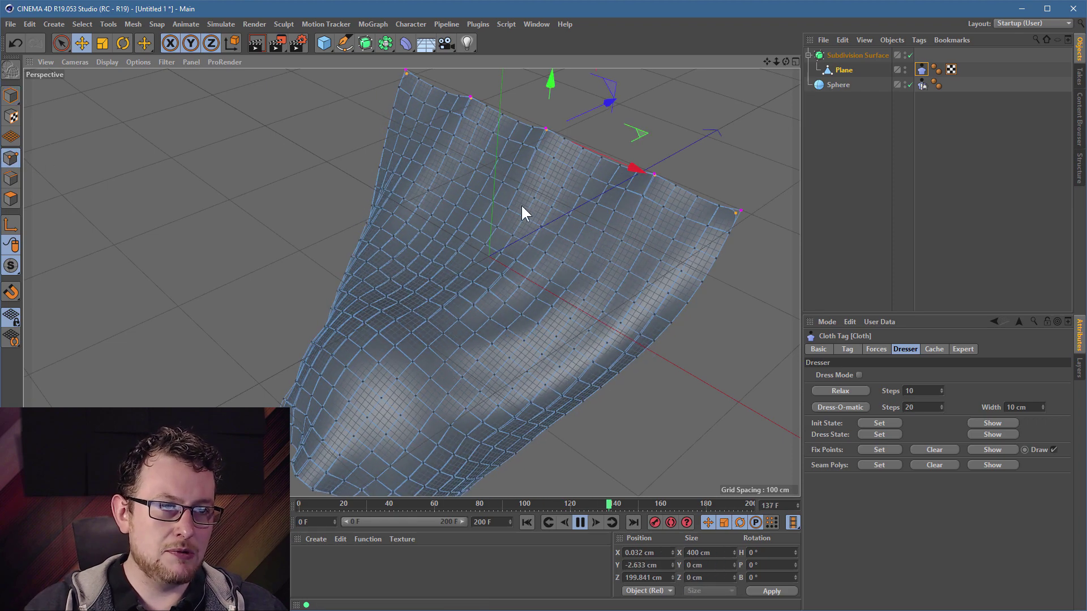
middle_click_drag(521, 205, 460, 274, "alt")
left_click_drag(460, 274, 475, 226)
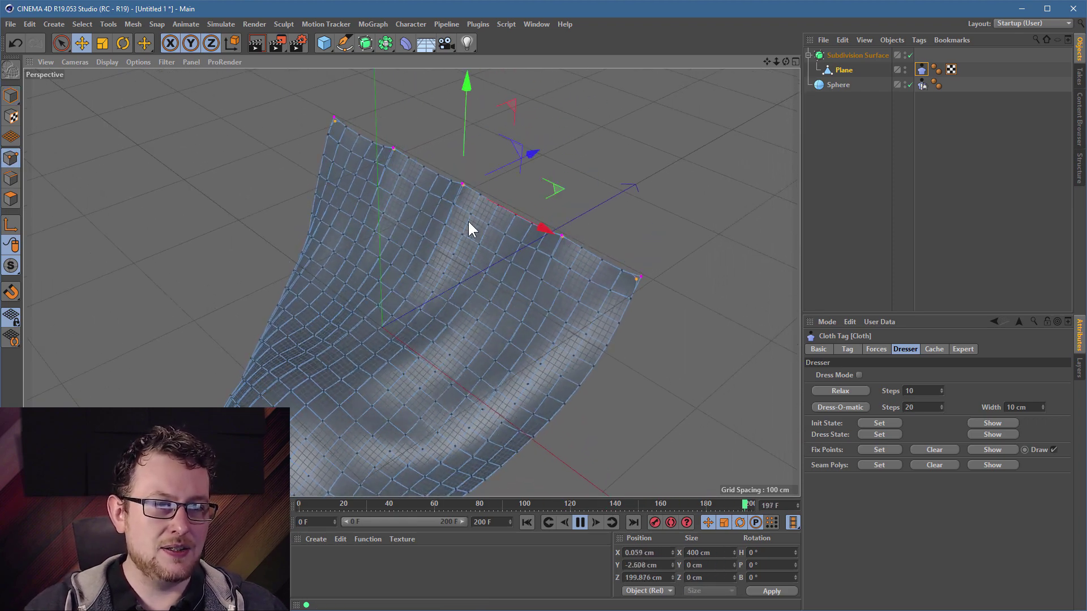
left_click_drag(473, 331, 532, 246)
left_click_drag(532, 301, 624, 213)
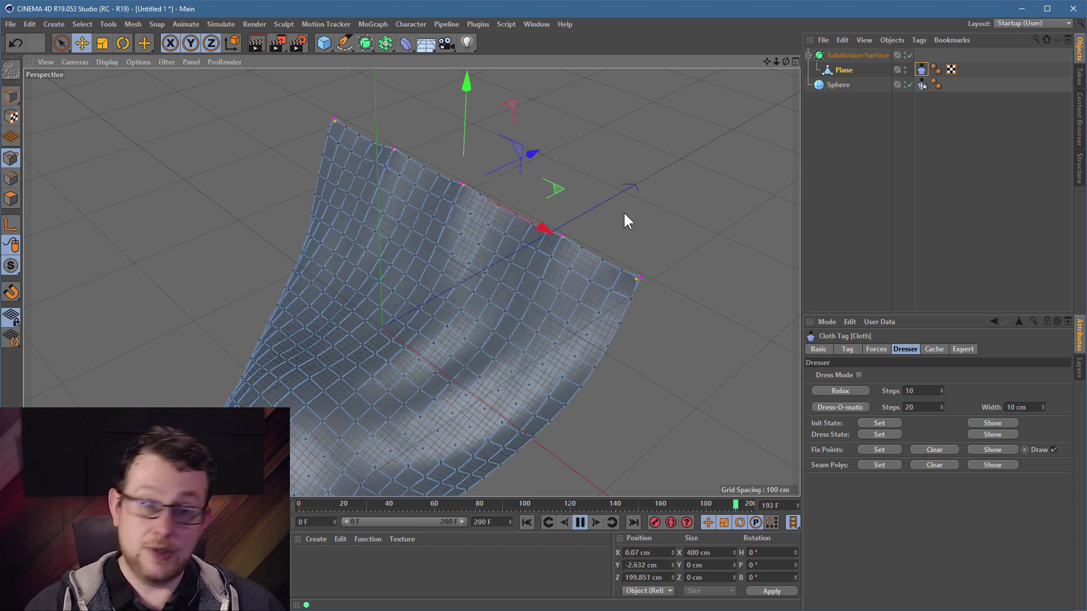
Stop the simulation at frame 0, clear the cloth's Fix Points and return to model mode
left_click(580, 519)
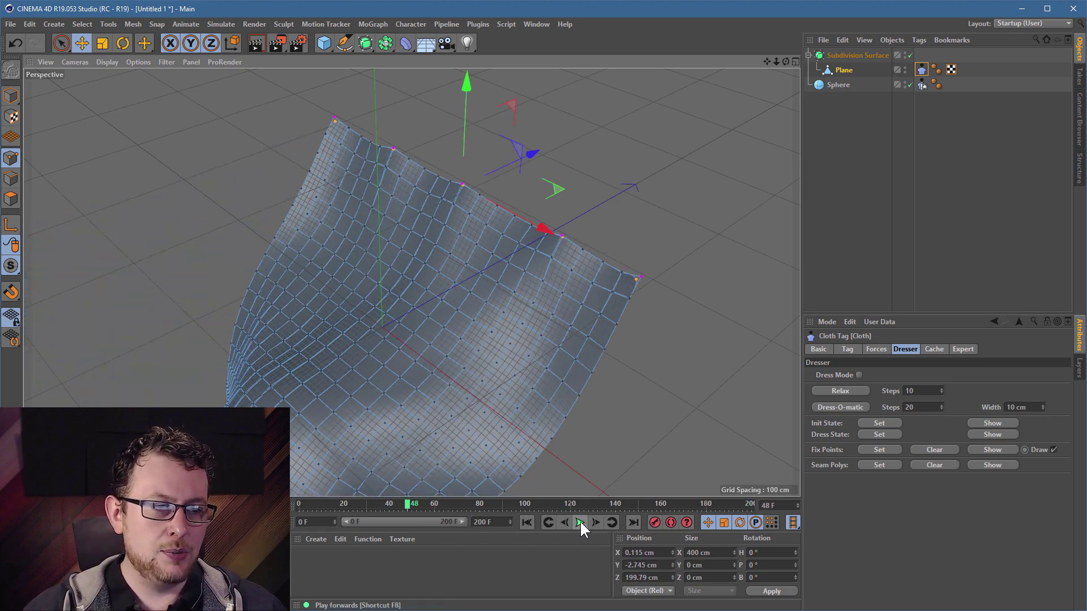
left_click(525, 522)
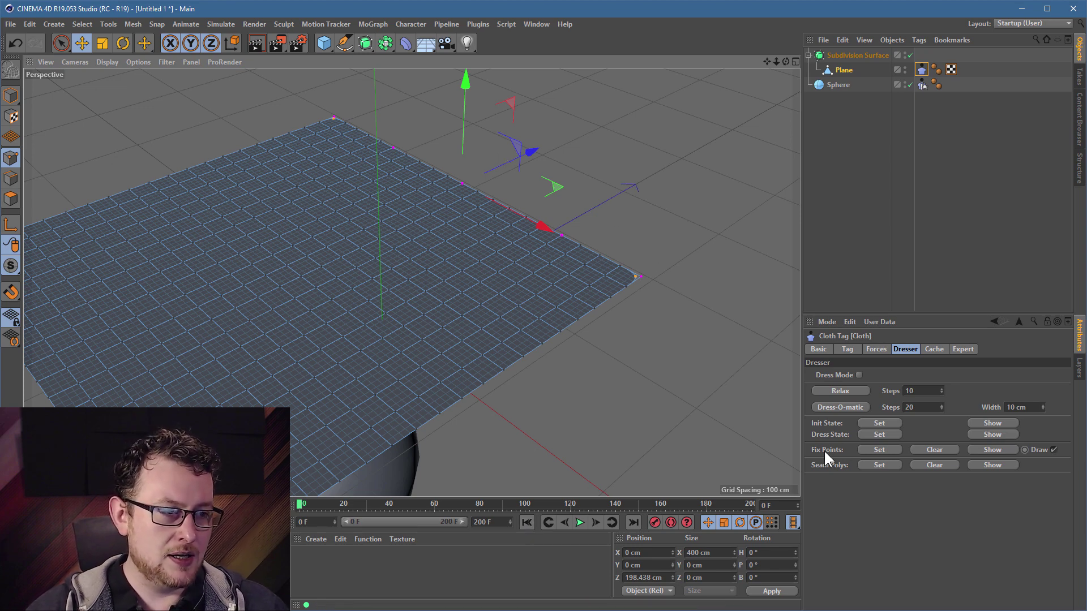
left_click(949, 449)
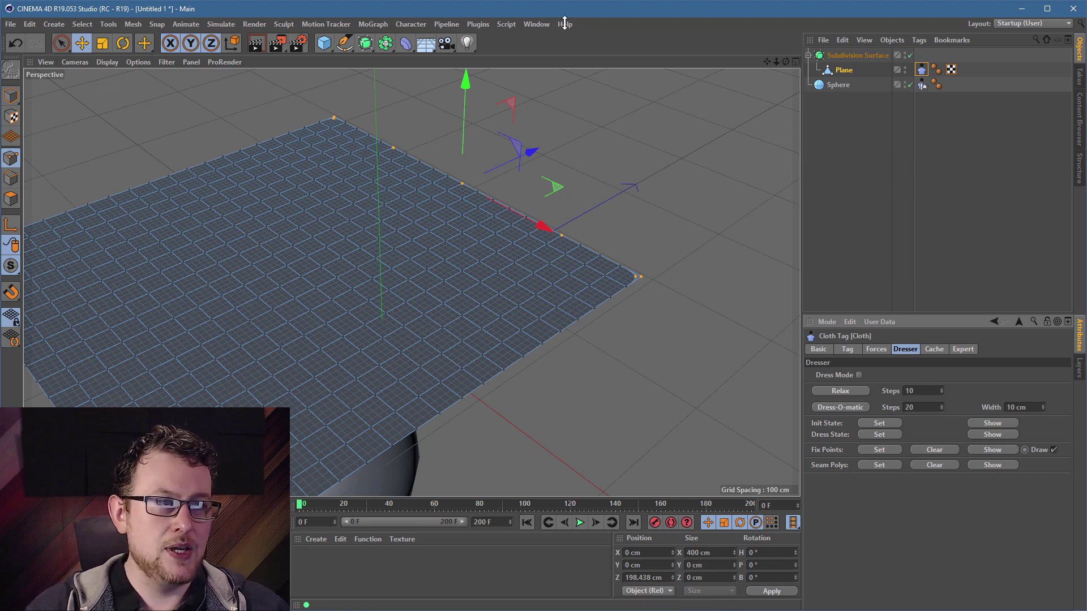
left_click(11, 95)
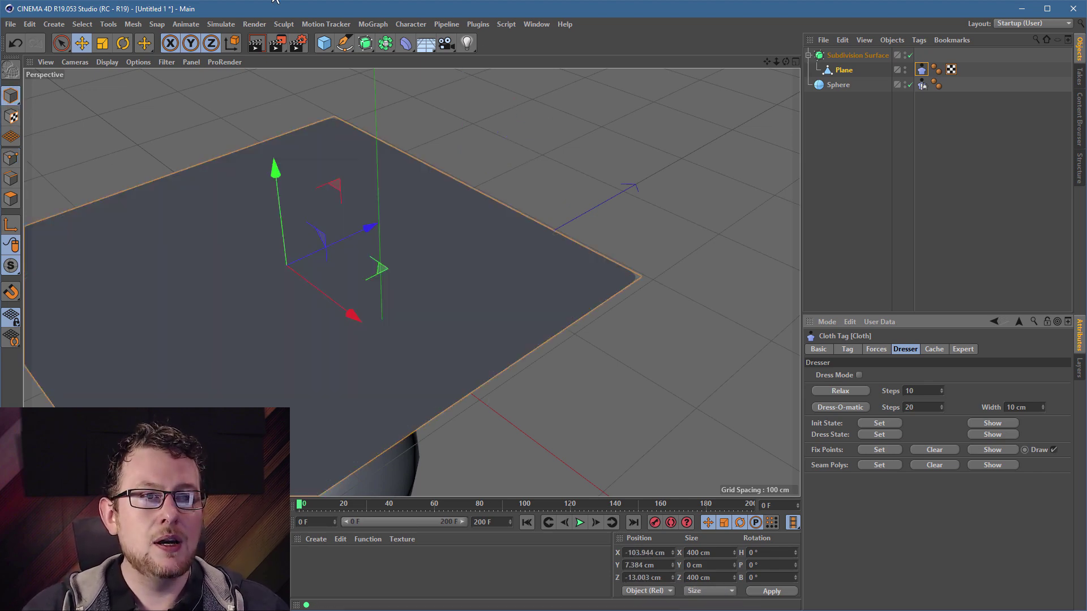
Add a cylinder 200 cm high, reduce its radius to about 11 cm and make it editable
left_click(324, 43)
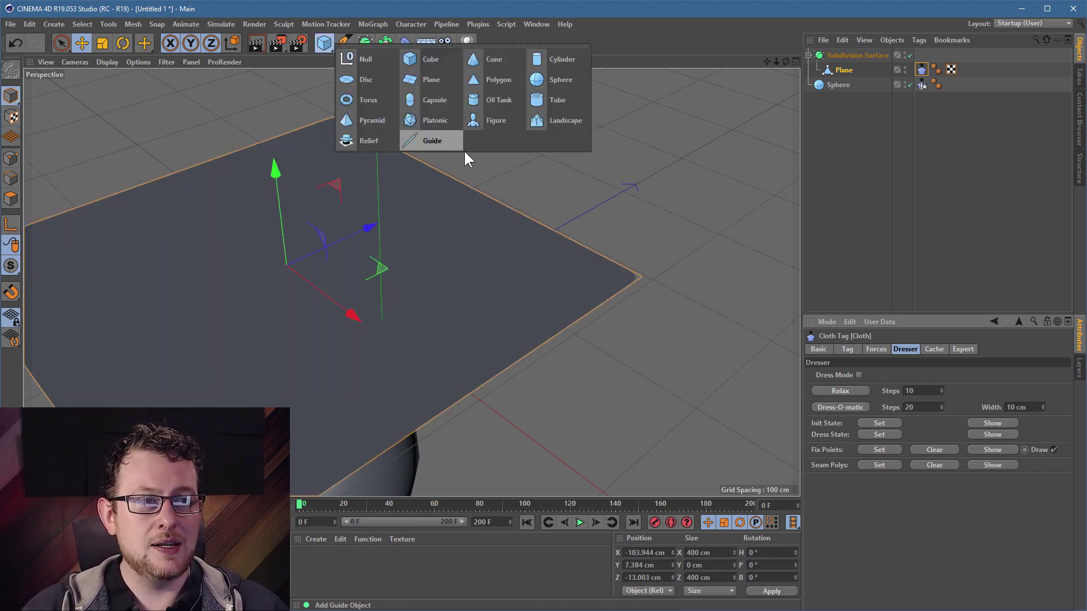
left_click(563, 65)
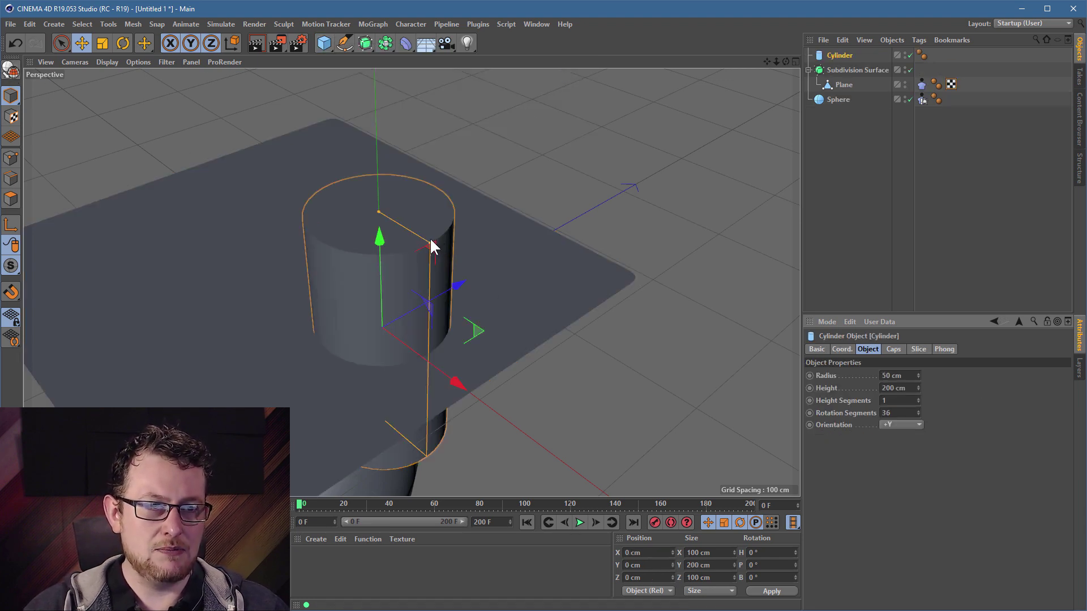
left_click_drag(431, 240, 391, 250)
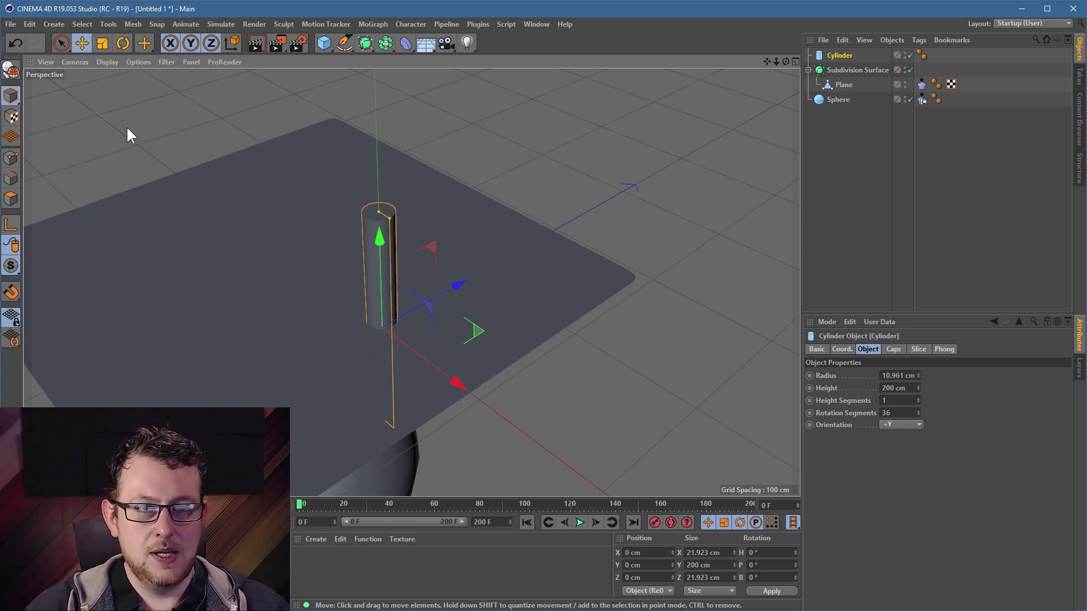
left_click(11, 69)
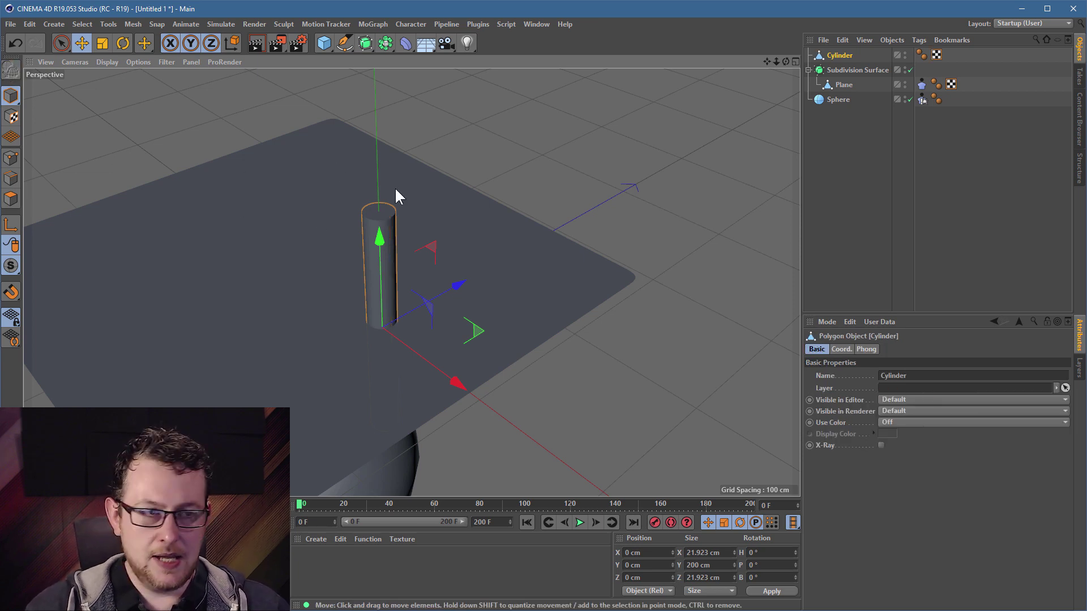
Move the cylinder beyond the plane's back edge and apply a new default material to it
middle_click_drag(463, 238, 410, 278, "alt")
left_click_drag(404, 278, 563, 111)
double_click(357, 575)
left_click_drag(315, 562, 493, 240)
left_click_drag(422, 243, 572, 330, "alt")
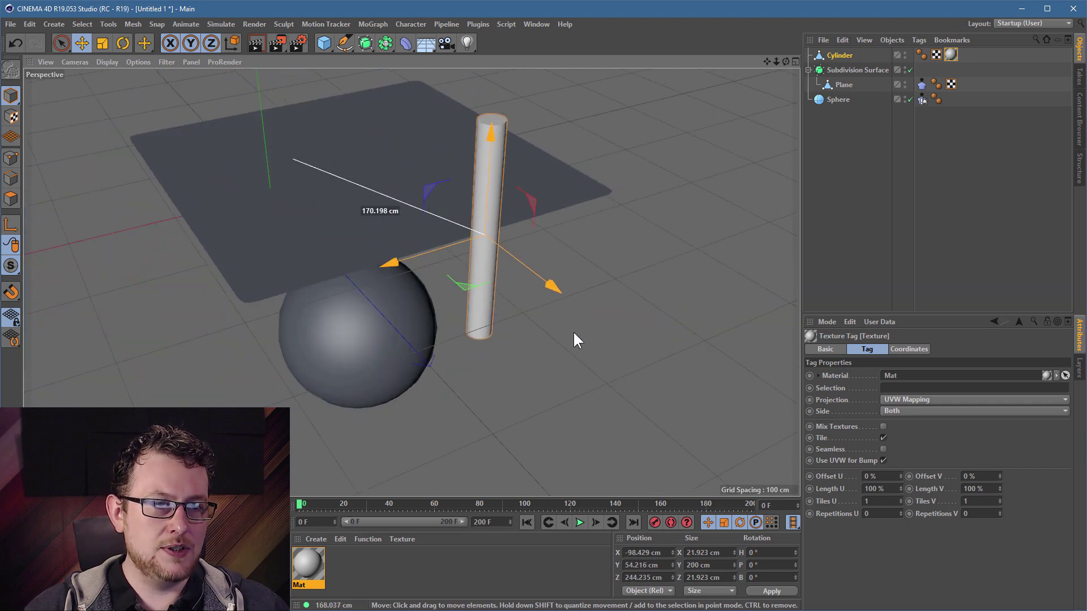
Rotate the cylinder to a bank of -90° so it lies horizontally, and stretch its length to about 513 cm
key("r")
left_click_drag(442, 238, 701, 174)
left_click(101, 43)
left_click_drag(620, 281, 645, 267, "alt")
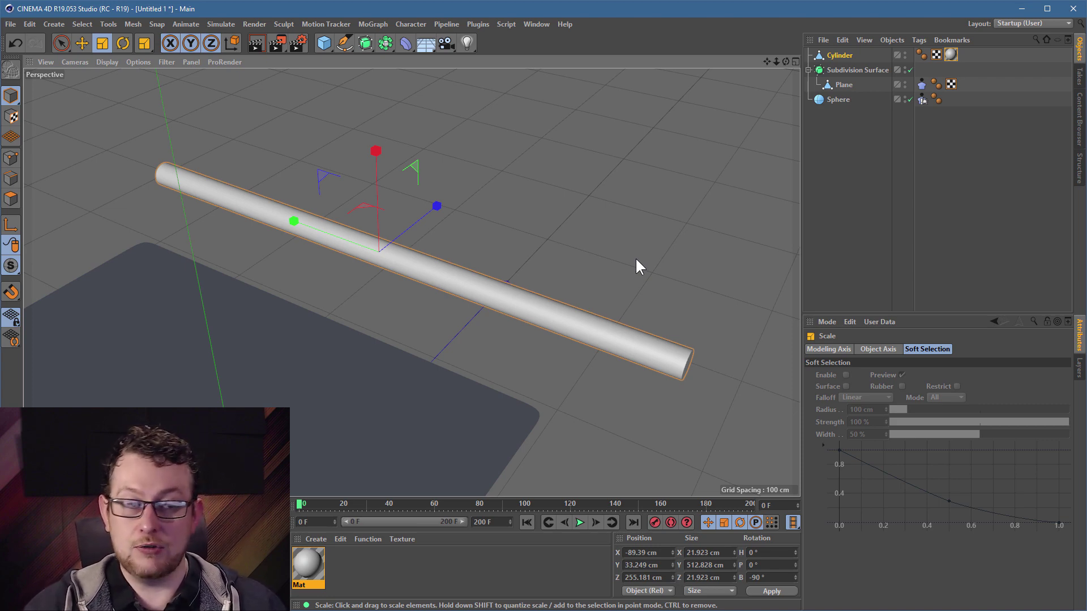
Move the rod closer along the plane's back edge, to about X -108, Y 36, Z 240 cm
middle_click_drag(360, 419, 477, 286, "alt")
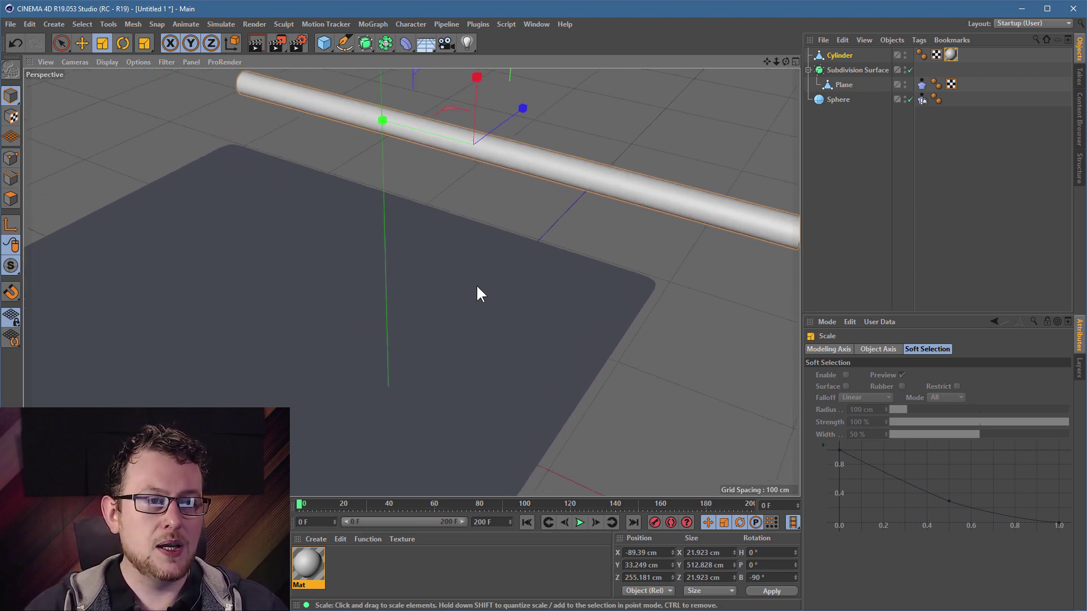
mouse_move(521, 257)
left_mouse_down("alt")
mouse_move(483, 269)
mouse_move(513, 244)
left_mouse_up("alt")
key("e")
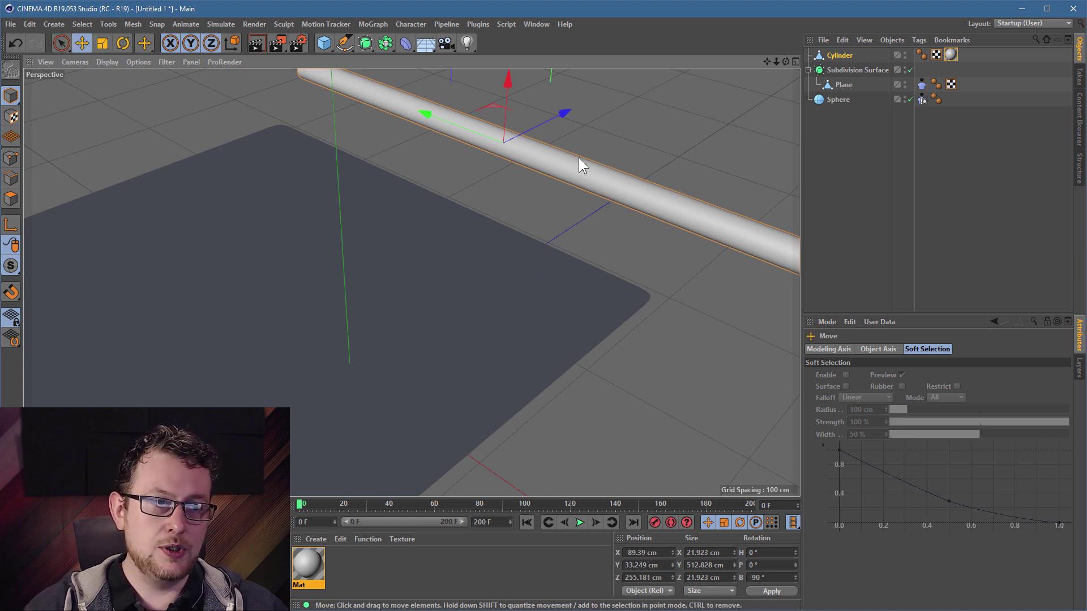
left_click_drag(578, 157, 557, 171)
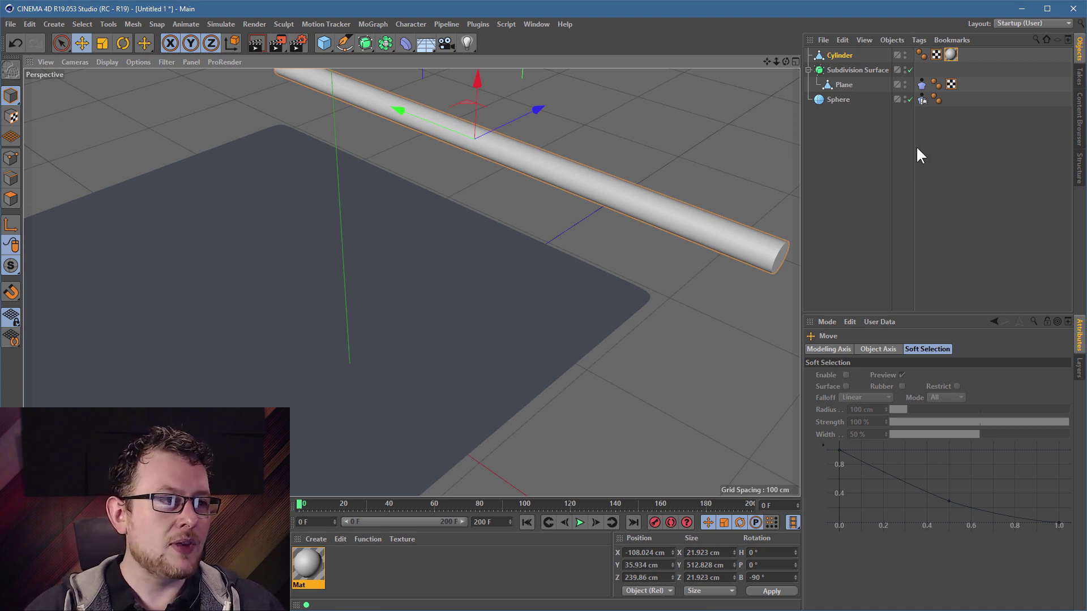
Add a Cloth Belt simulation tag to the Plane object
left_click(844, 85)
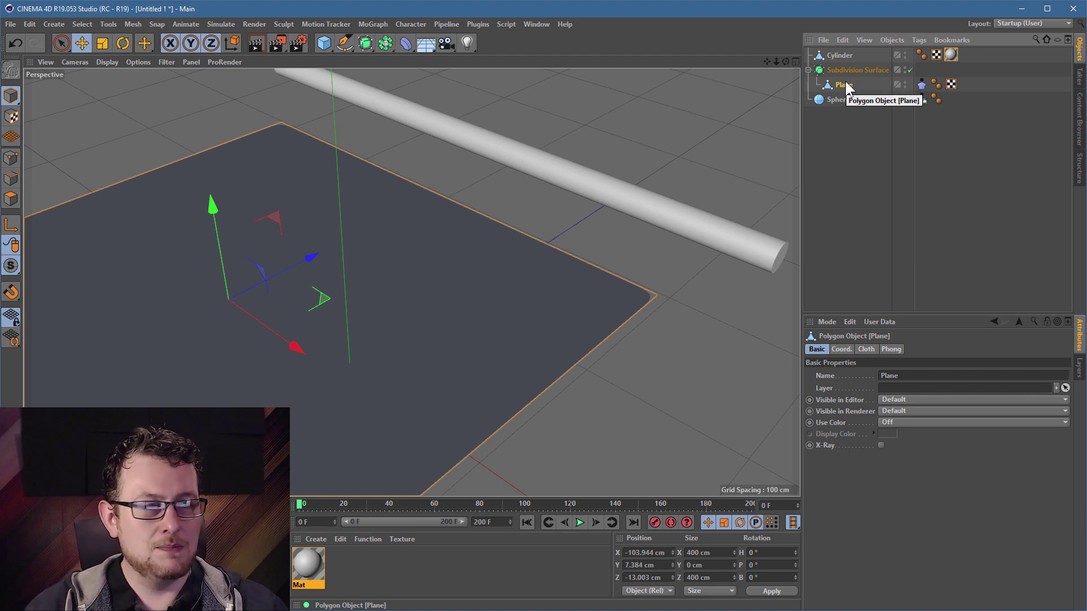
left_click(919, 40)
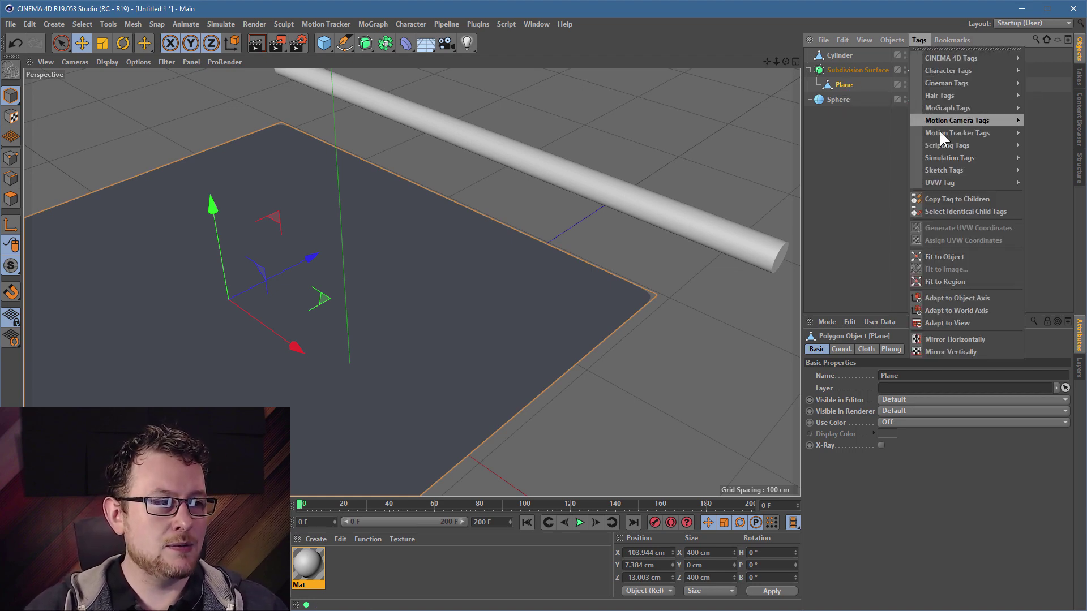
mouse_move(940, 158)
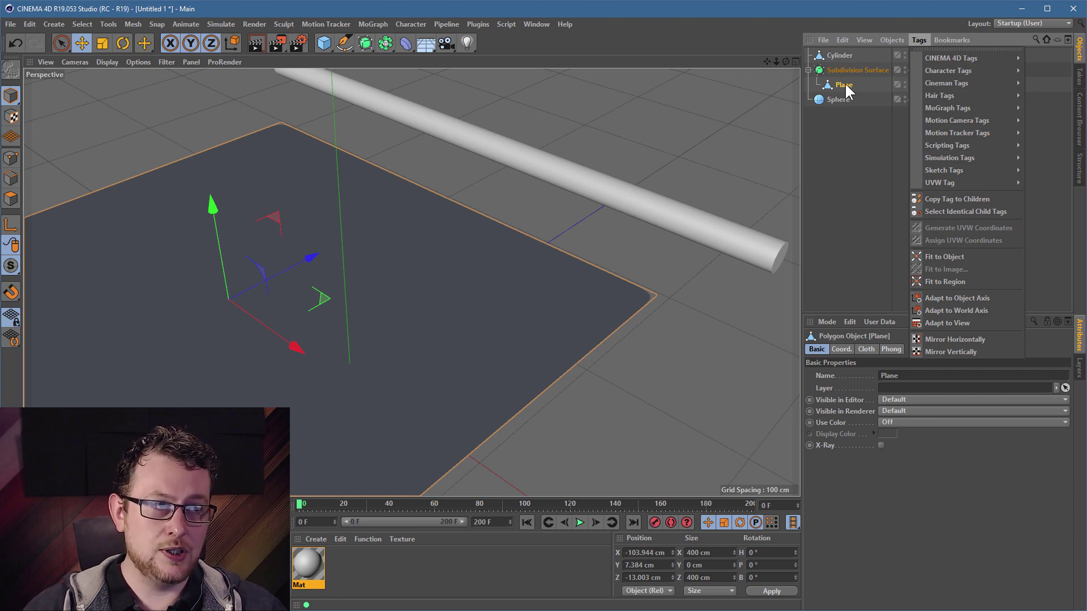
mouse_move(979, 159)
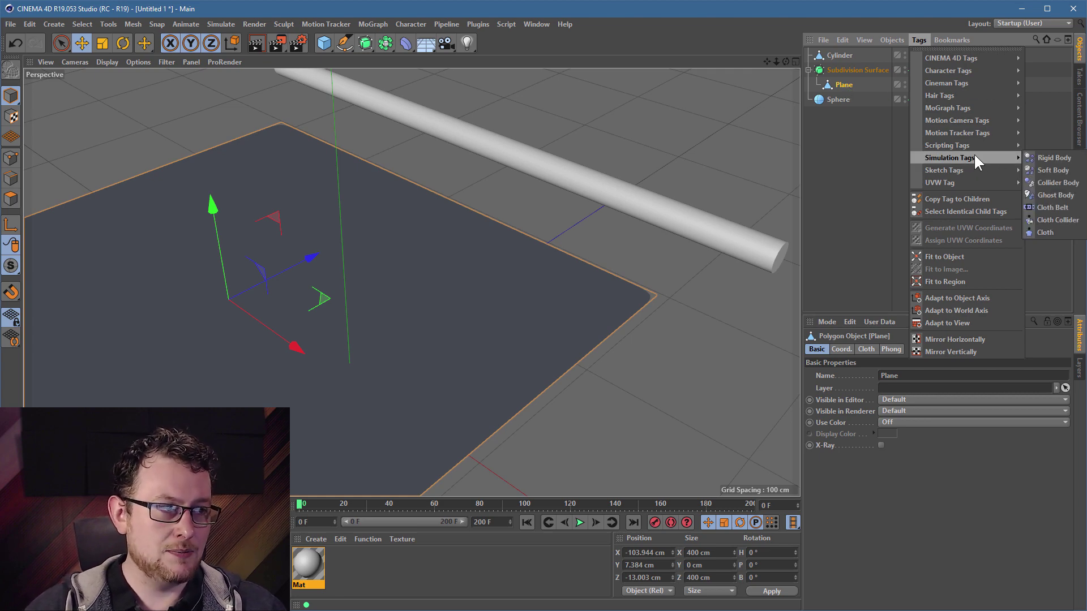
left_click(1063, 208)
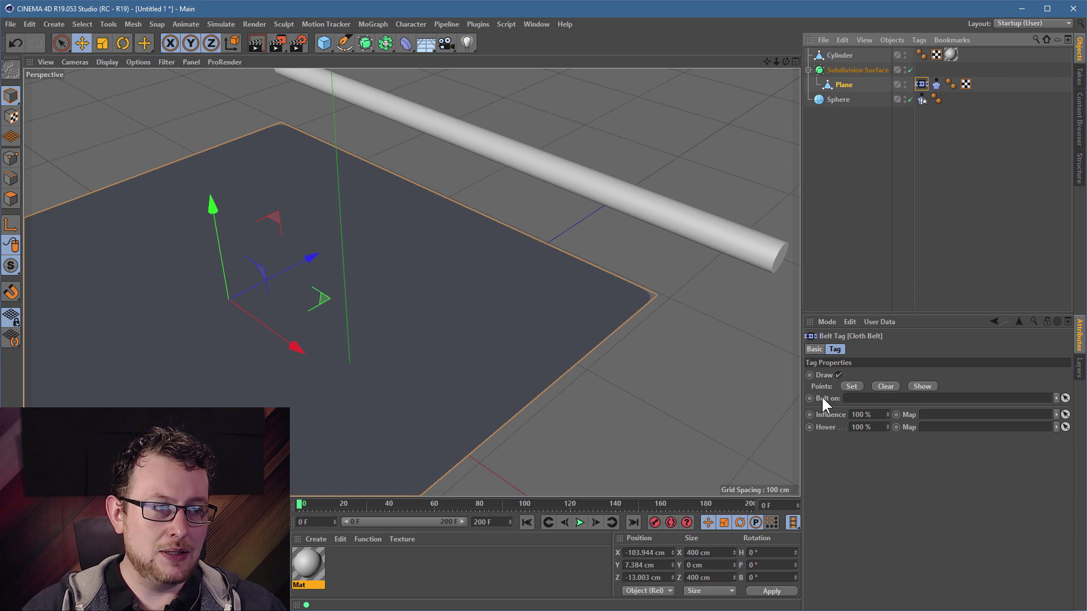
Assign the Cylinder as the Cloth Belt's Belt On object and set the selected points on the plane's back edge as belt points
left_click(843, 55)
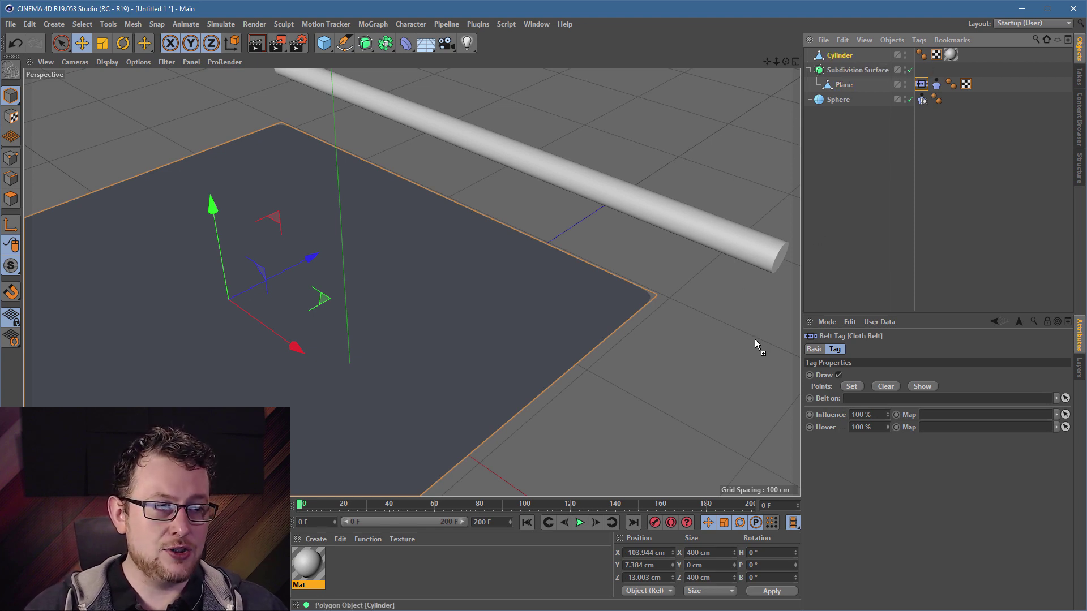
left_click_drag(844, 55, 899, 400)
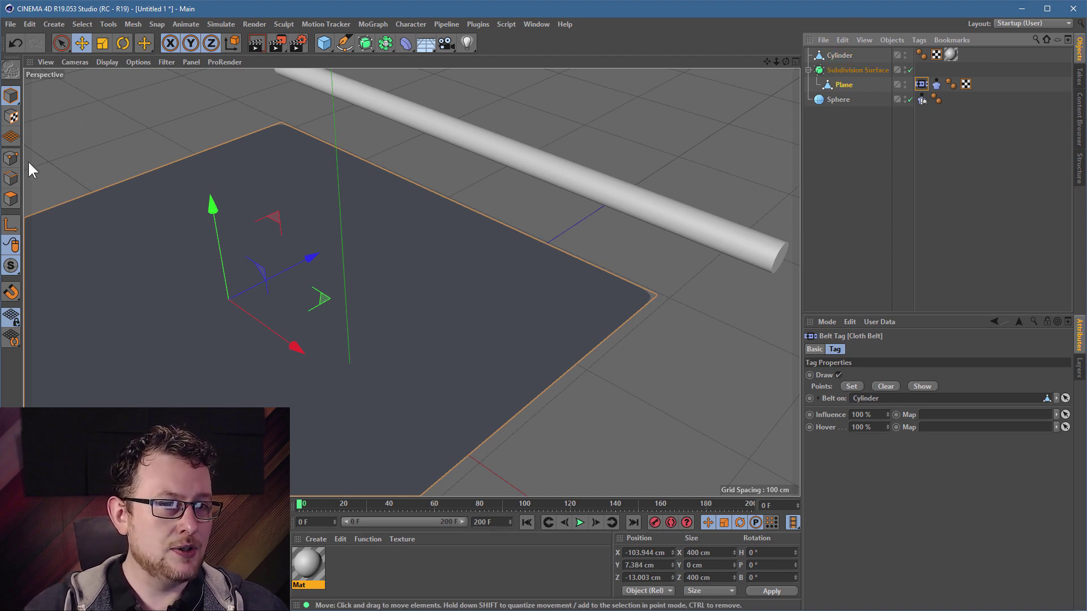
left_click(10, 158)
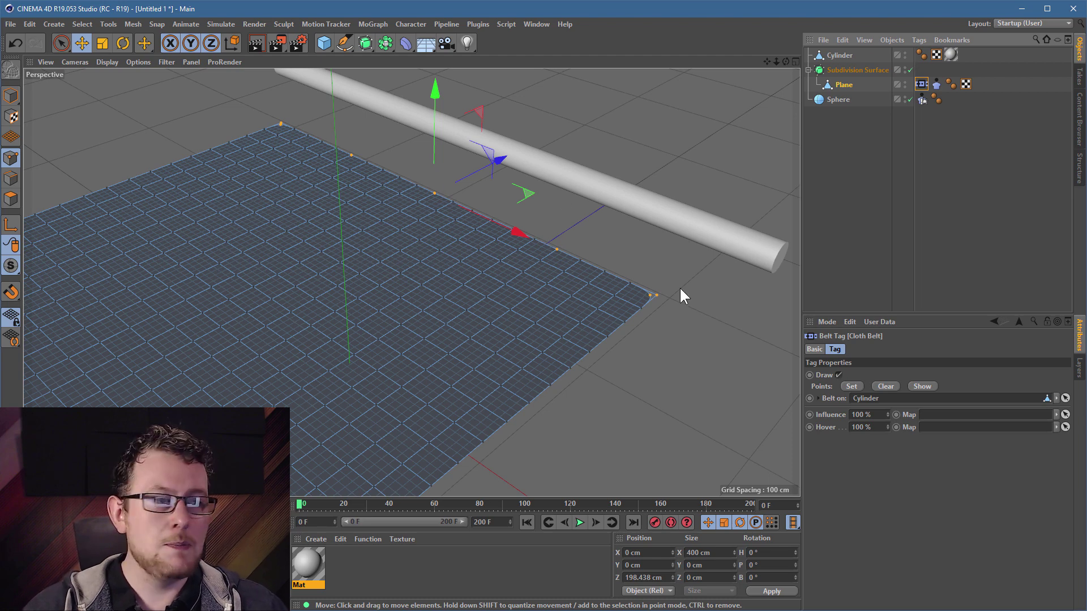
left_click(852, 387)
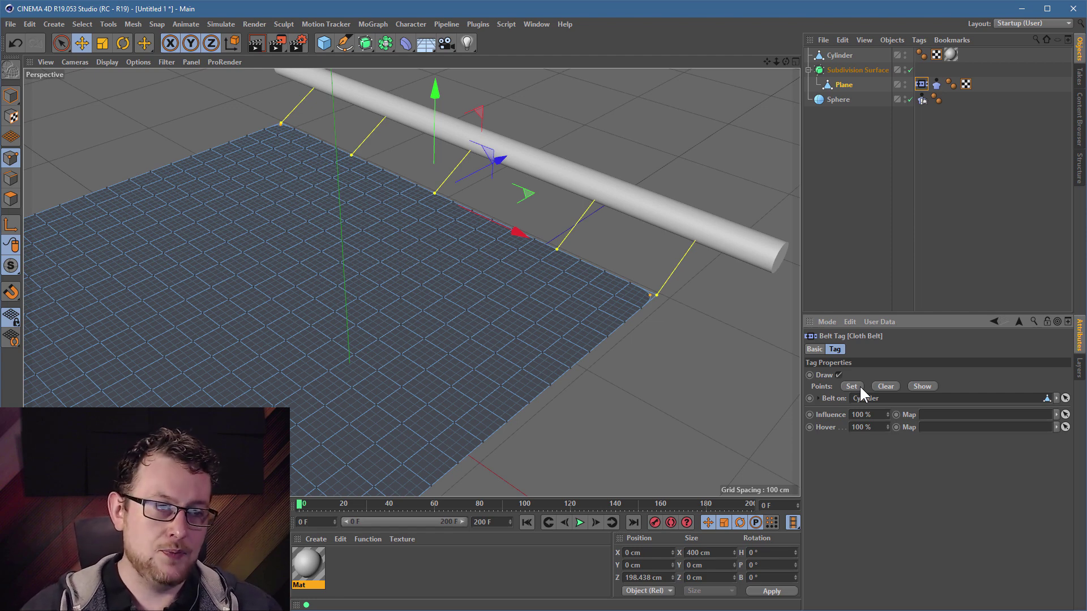
Play the belted cloth simulation and select the cylinder while it runs
left_click(580, 523)
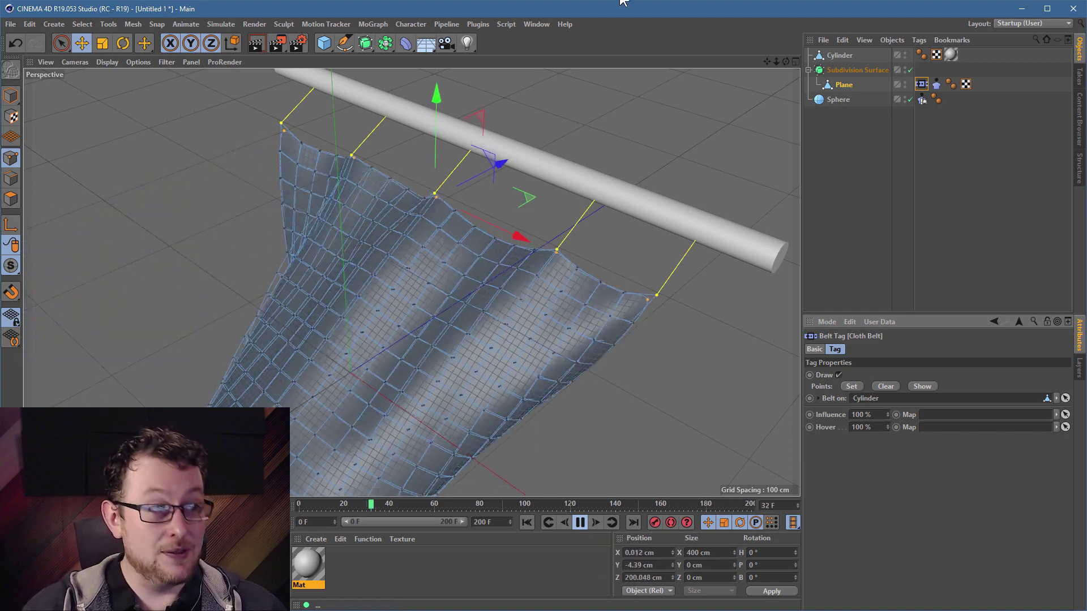
left_click(841, 54)
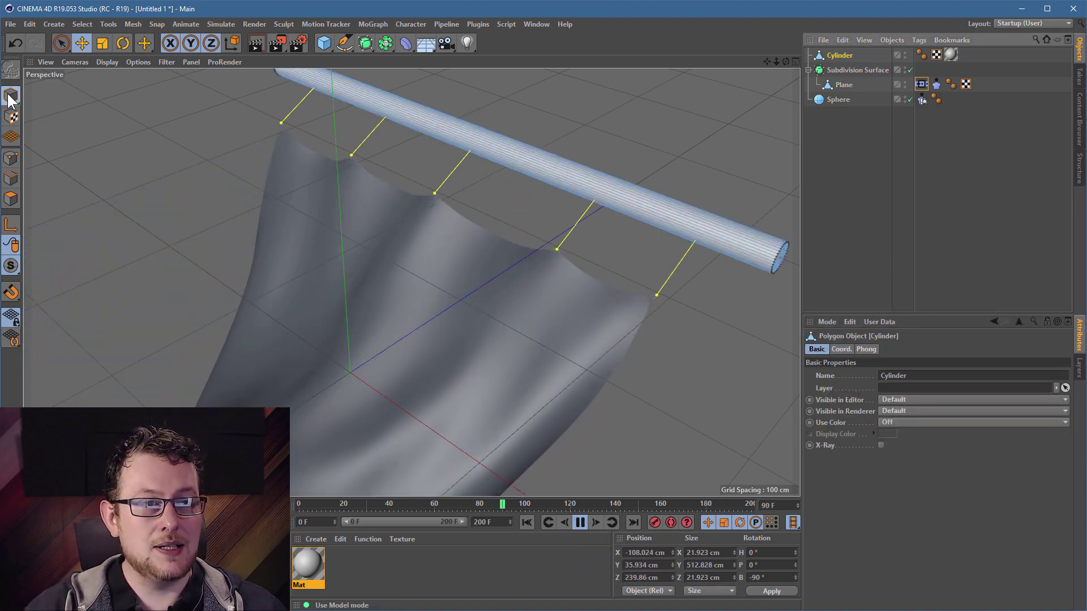
Switch to Model mode with the whole scene in view and extend the animation length and preview range to 400 frames
left_click(11, 99)
right_click_drag(464, 164, 400, 175, "alt")
middle_click_drag(400, 176, 422, 206, "alt")
left_click_drag(447, 320, 496, 299, "alt")
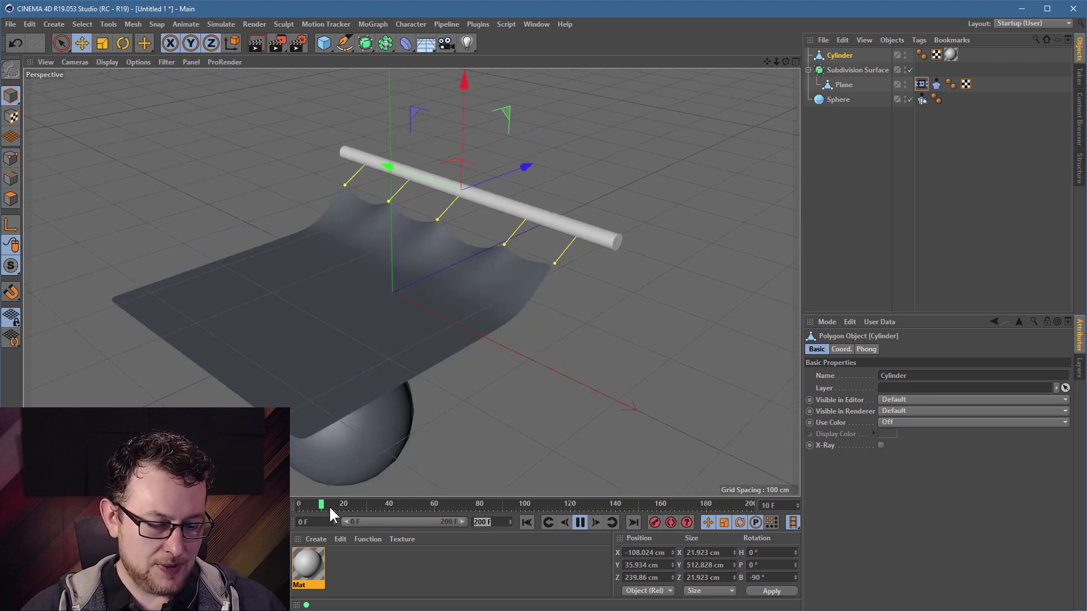
type("400")
key("Return")
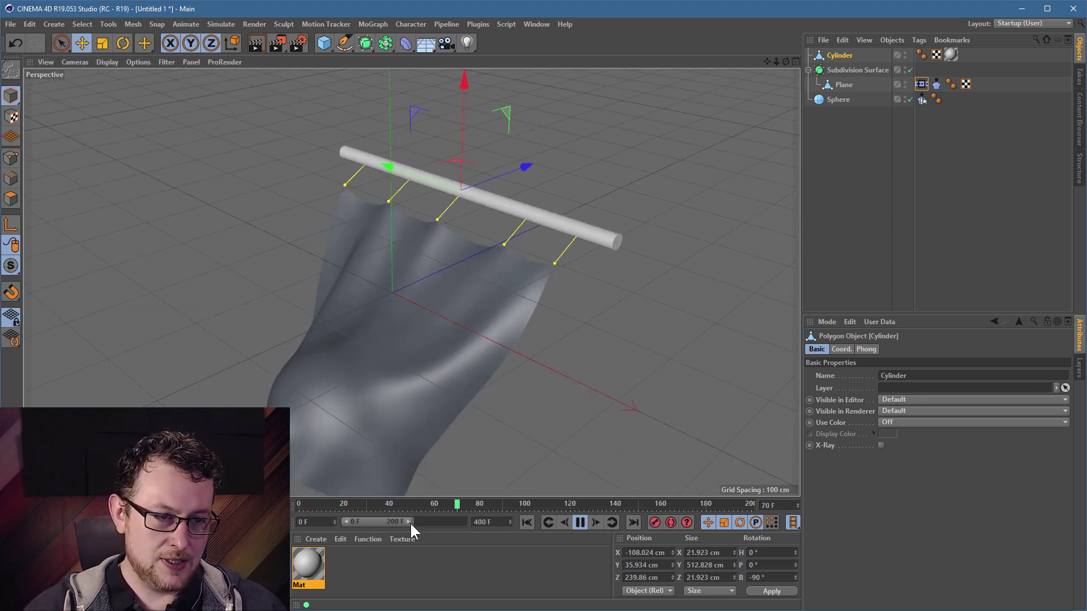
left_click_drag(409, 522, 473, 522)
Restart the simulation from frame 0 and move the cylinder to about X -134, Y 45, Z 220 cm during playback
left_click(527, 521)
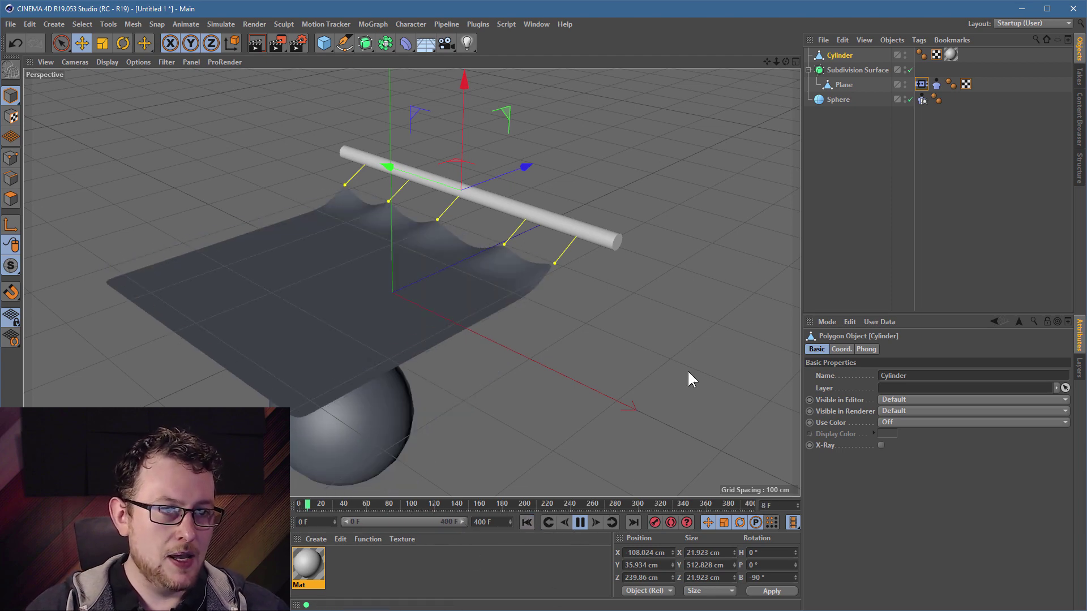
mouse_move(504, 209)
left_mouse_down()
mouse_move(489, 195)
mouse_move(313, 196)
mouse_move(334, 143)
mouse_move(490, 250)
mouse_move(513, 186)
mouse_move(453, 219)
mouse_move(486, 208)
left_mouse_up()
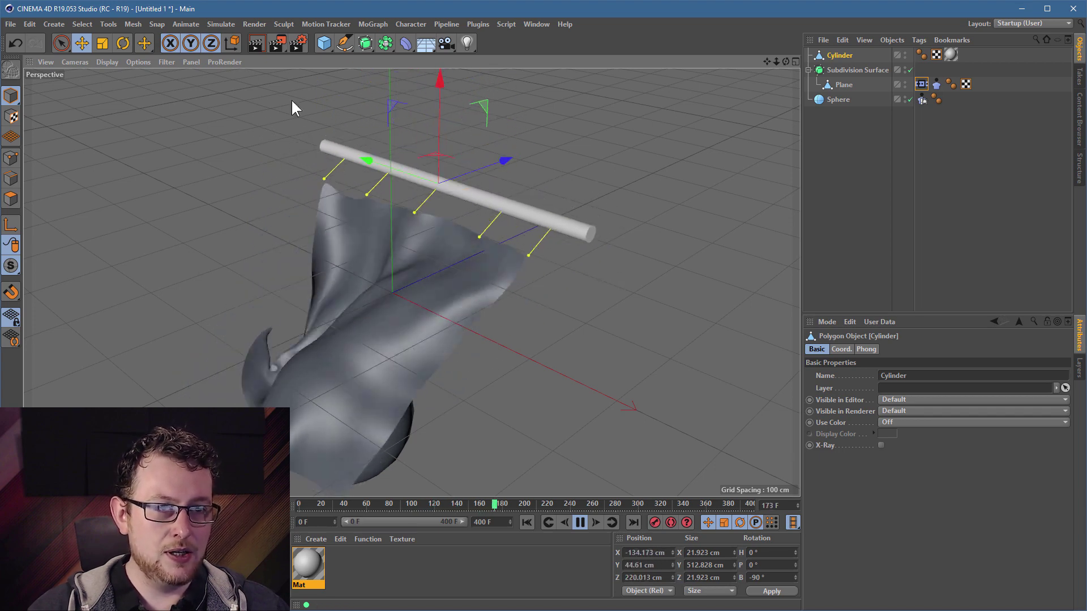
Rotate the cylinder to a bank angle of about -106.6° during playback and restart the simulation
left_click(127, 46)
mouse_move(455, 124)
left_mouse_down()
mouse_move(484, 164)
mouse_move(486, 209)
mouse_move(443, 107)
mouse_move(440, 124)
left_mouse_up()
left_click(527, 521)
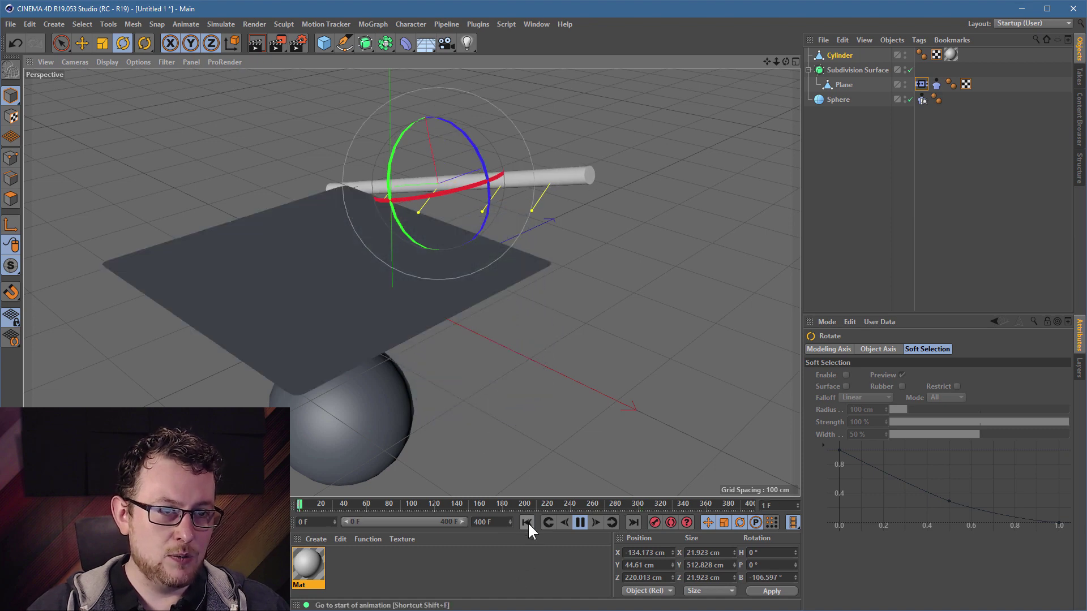
Scale the cylinder along its length to about 113 cm and back up to about 278 cm while the cloth simulates
left_click(102, 43)
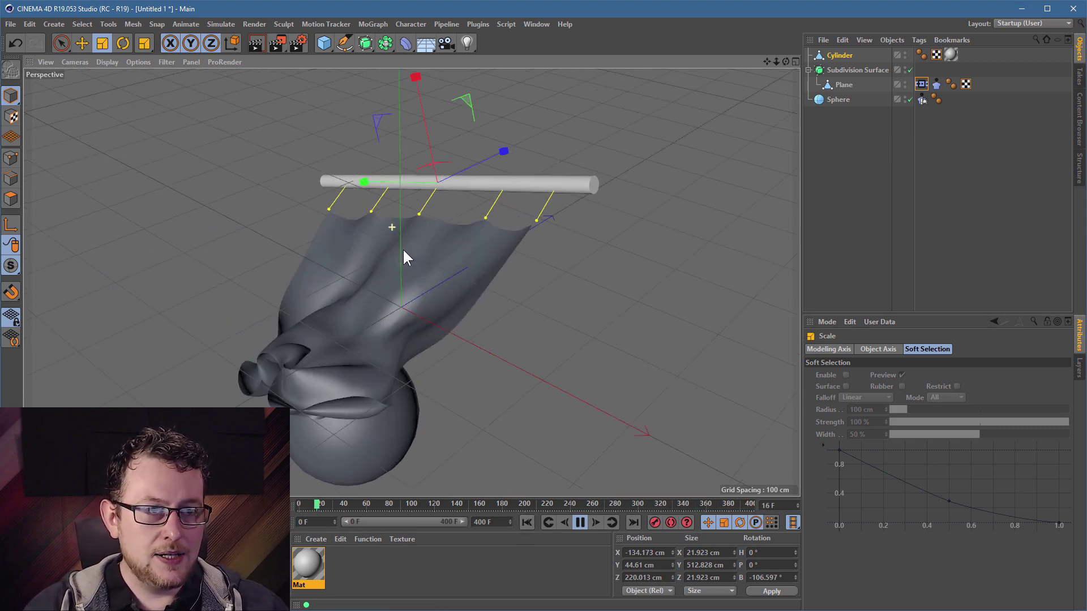
left_click_drag(353, 162, 442, 247)
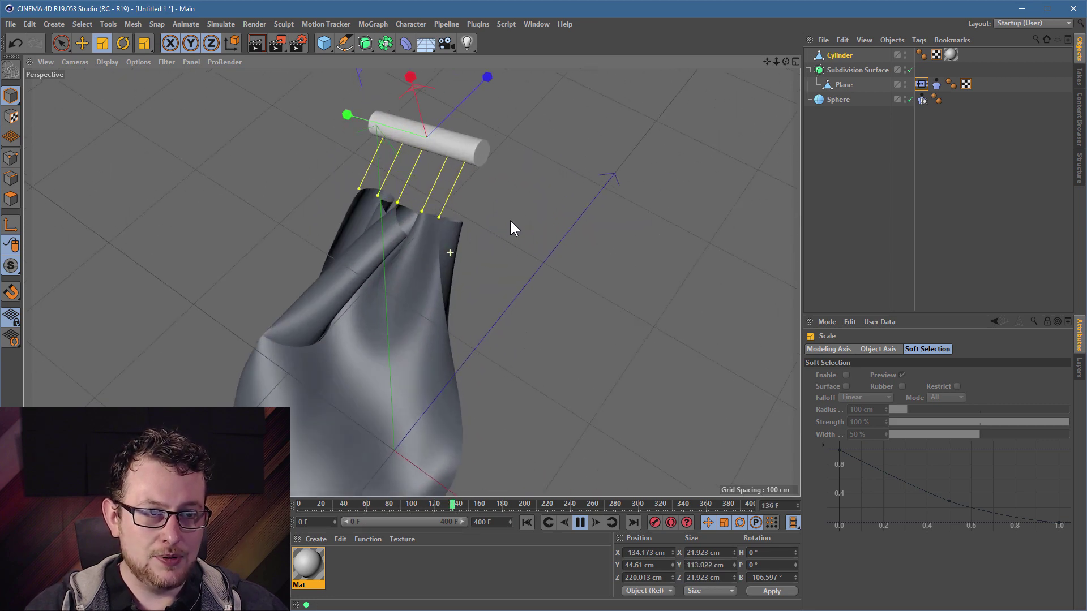
right_click_drag(510, 220, 504, 209, "alt")
left_click_drag(393, 208, 373, 178, "alt")
right_click_drag(415, 192, 360, 199, "alt")
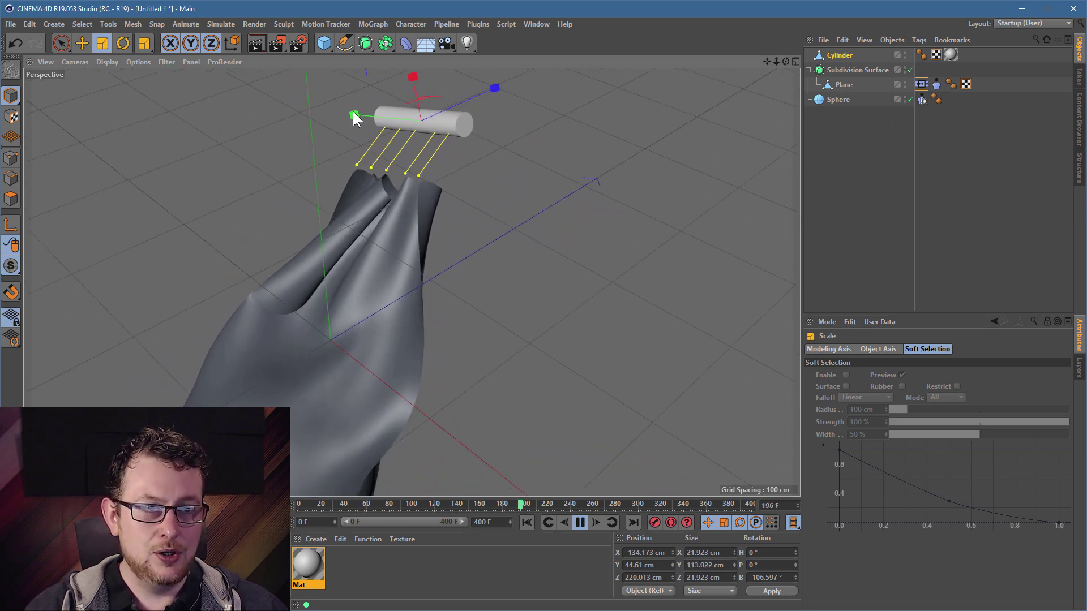
left_click_drag(352, 112, 277, 127)
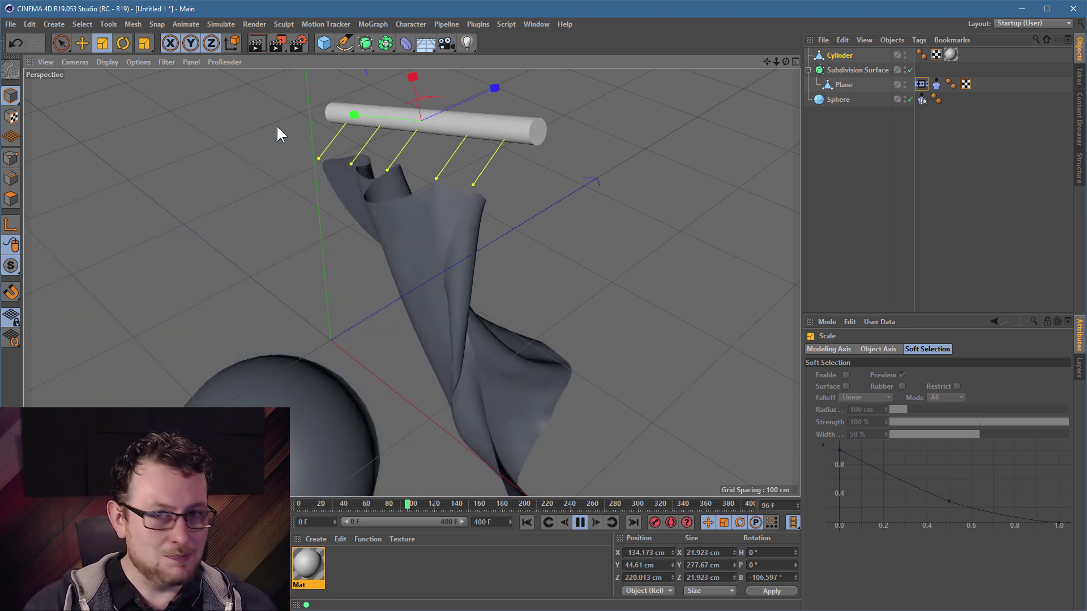
Inspect the plane's belt tag, stop the simulation at frame 0, and view the cloth tag's cache settings
left_click(923, 84)
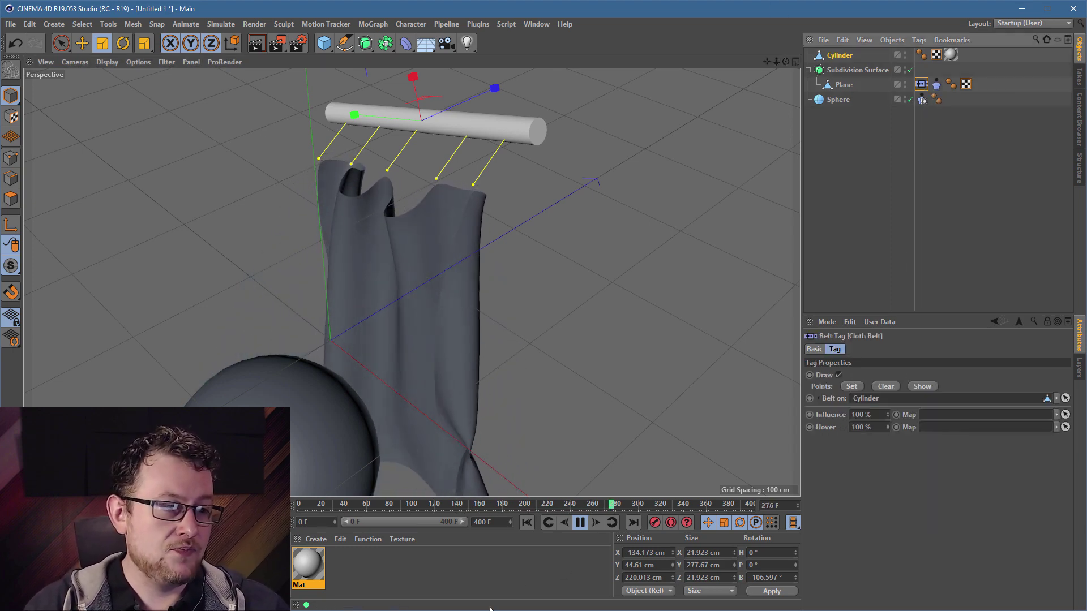
left_click(580, 522)
left_click(527, 522)
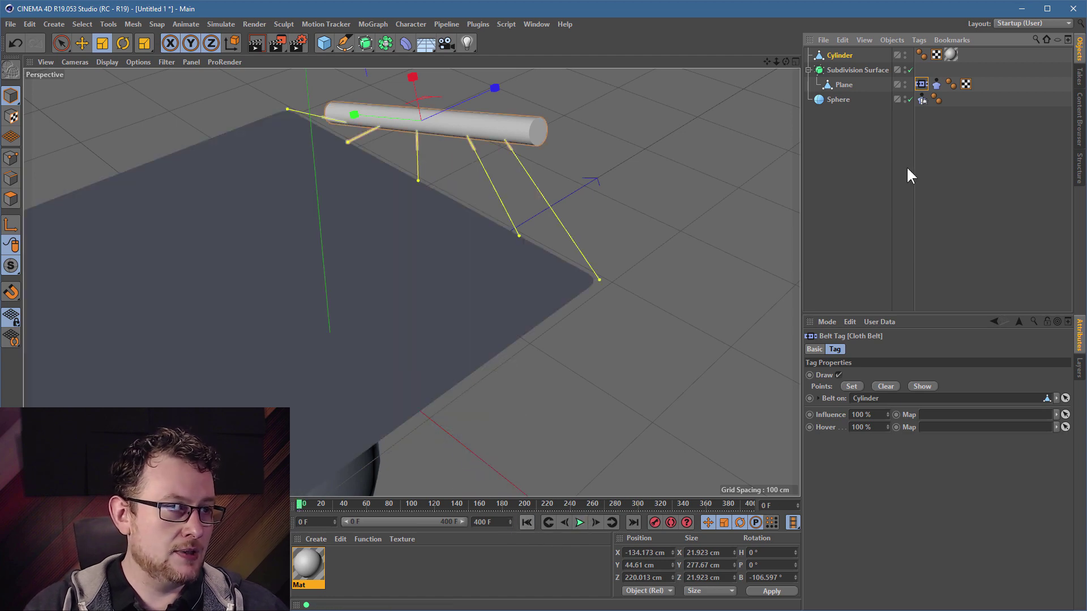
left_click(937, 83)
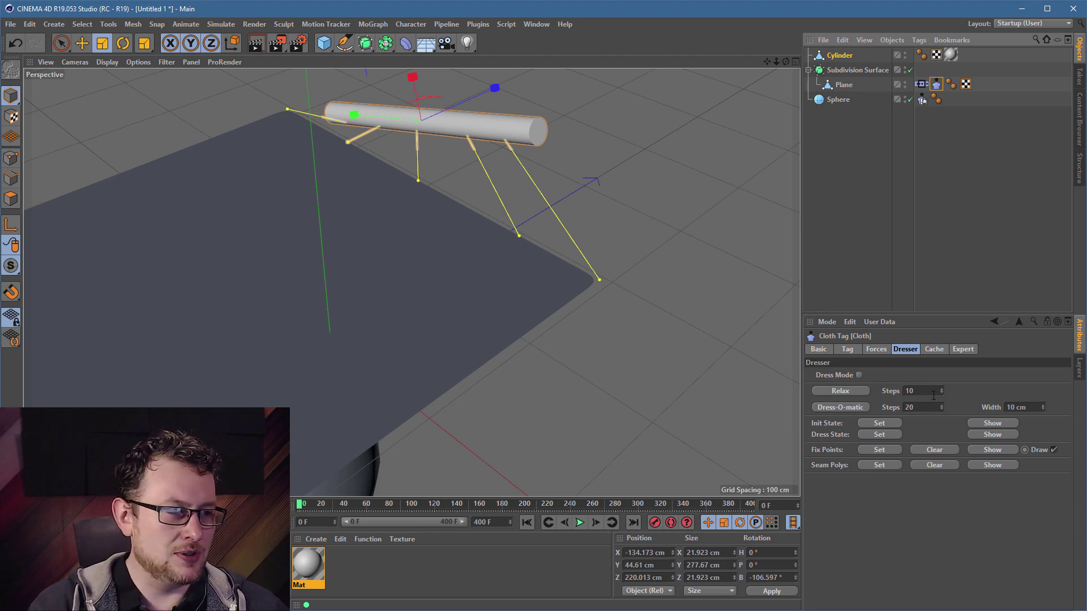
left_click(938, 348)
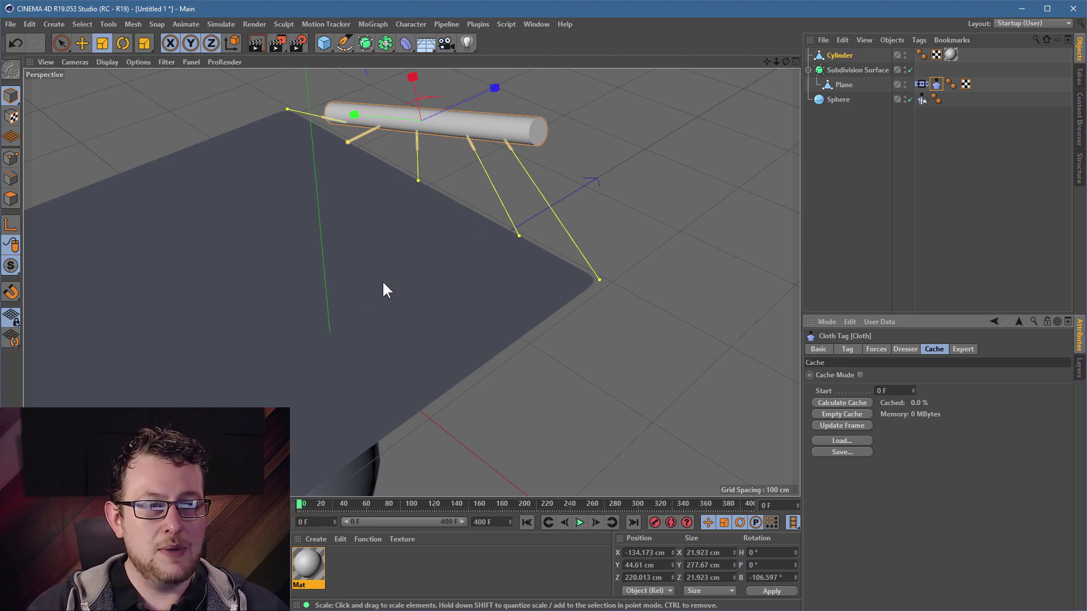
Replay the cloth simulation, undo the cylinder's scaling and rotation, and watch it again from the first frame
right_click_drag(349, 308, 273, 328, "alt")
middle_click_drag(273, 328, 313, 283, "alt")
left_click_drag(332, 320, 362, 271, "alt")
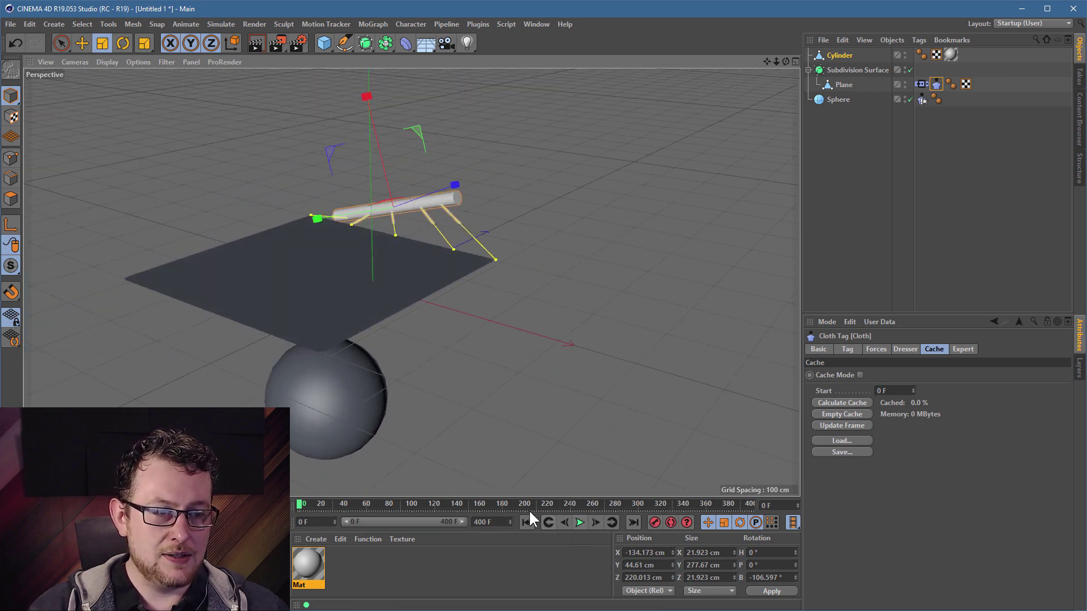
left_click(585, 520)
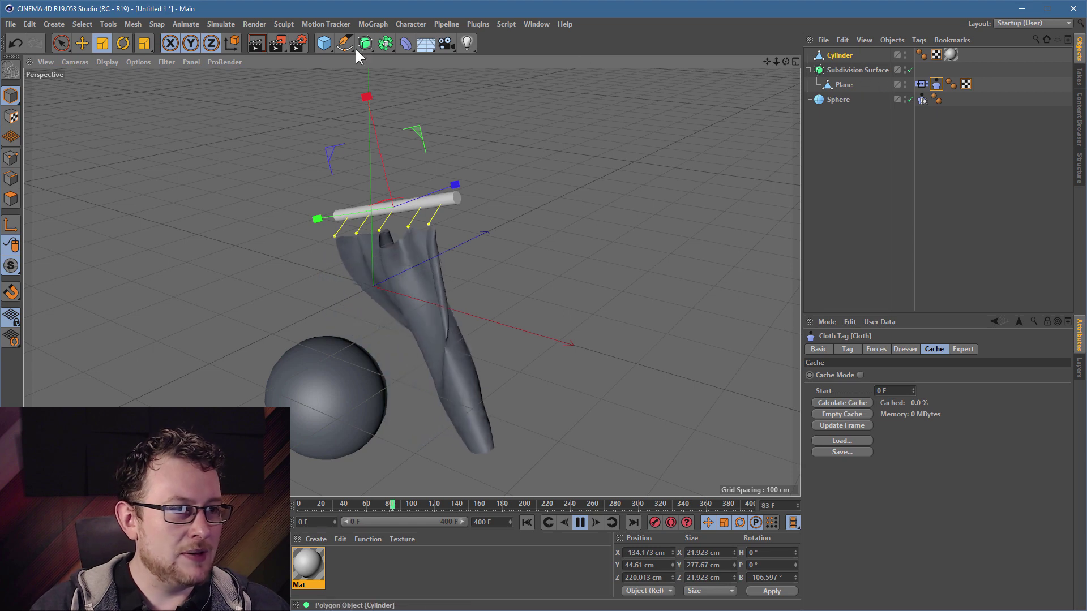
left_click(18, 45)
left_click(19, 46)
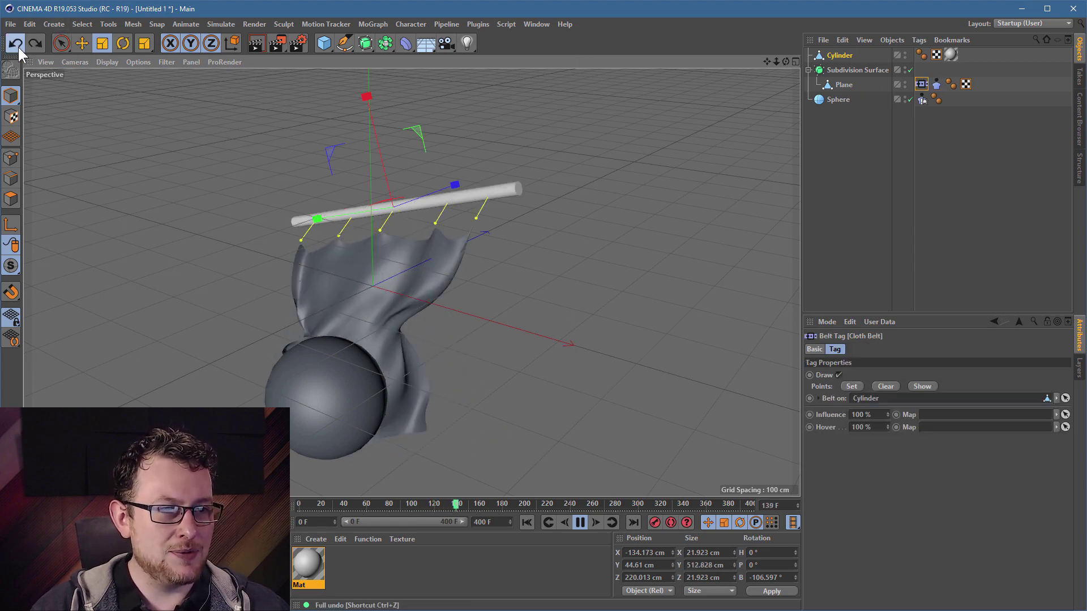
left_click(18, 46)
left_click(524, 521)
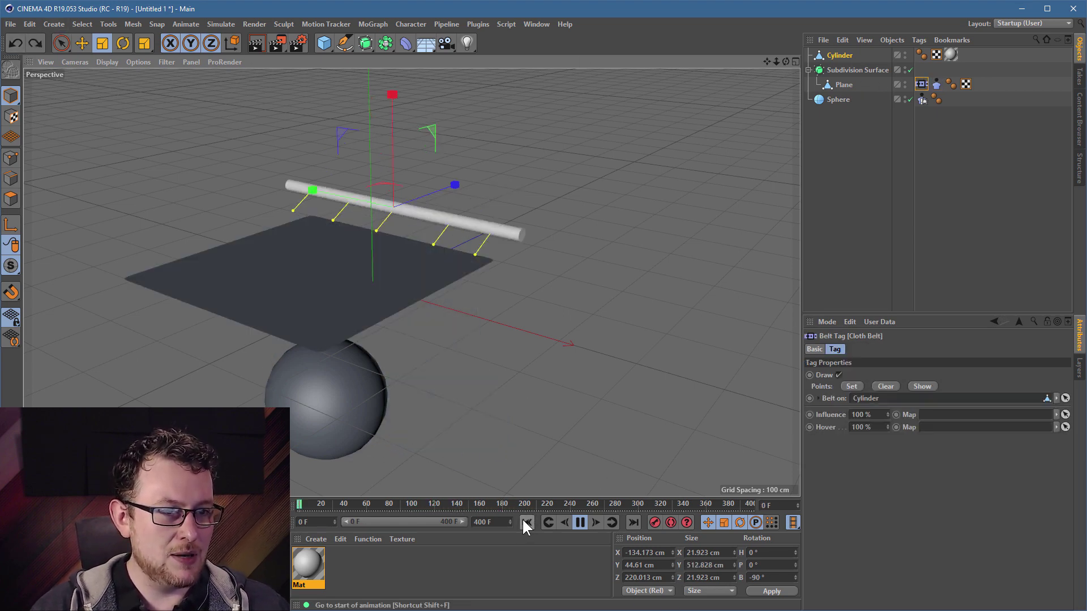
left_click_drag(356, 340, 315, 327, "alt")
left_click_drag(420, 351, 477, 339, "alt")
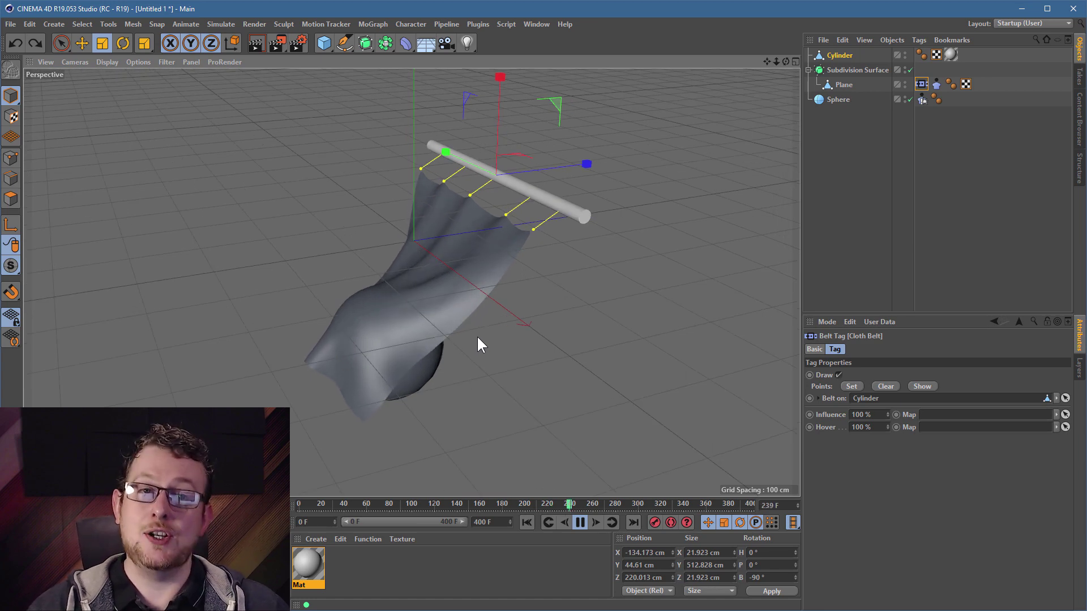
Stop at frame 0, calculate the cloth tag's cache, and scrub the opening frames of the cached simulation
left_click(935, 83)
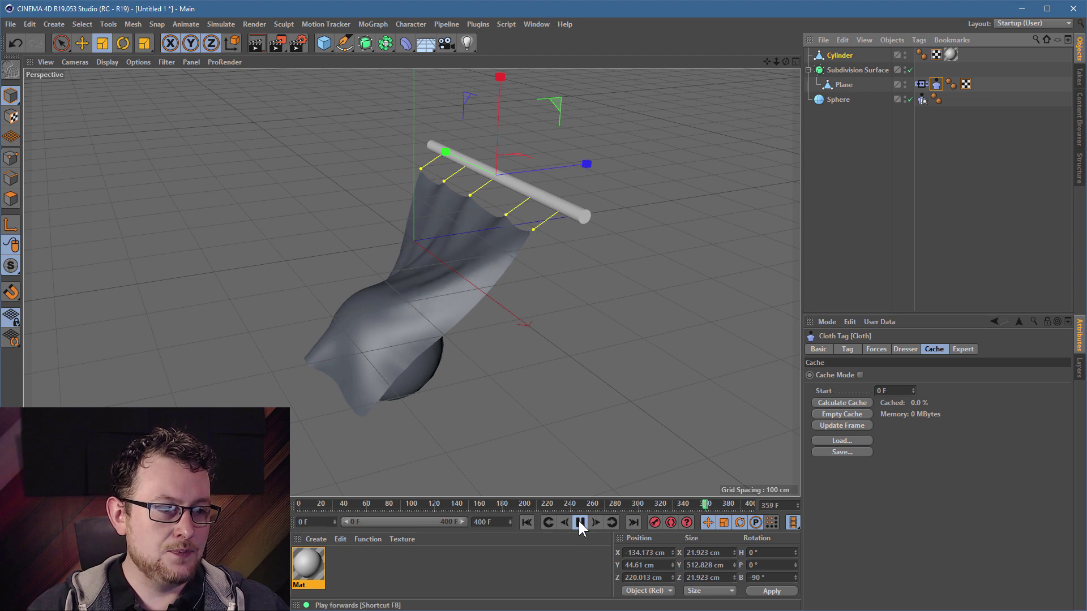
left_click(527, 521)
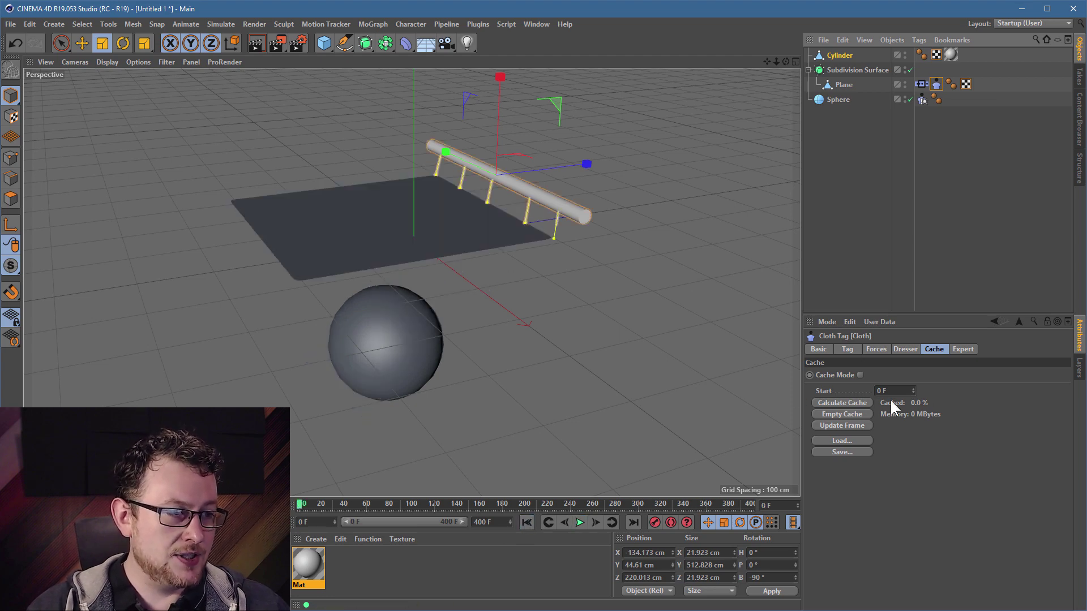
left_click(852, 401)
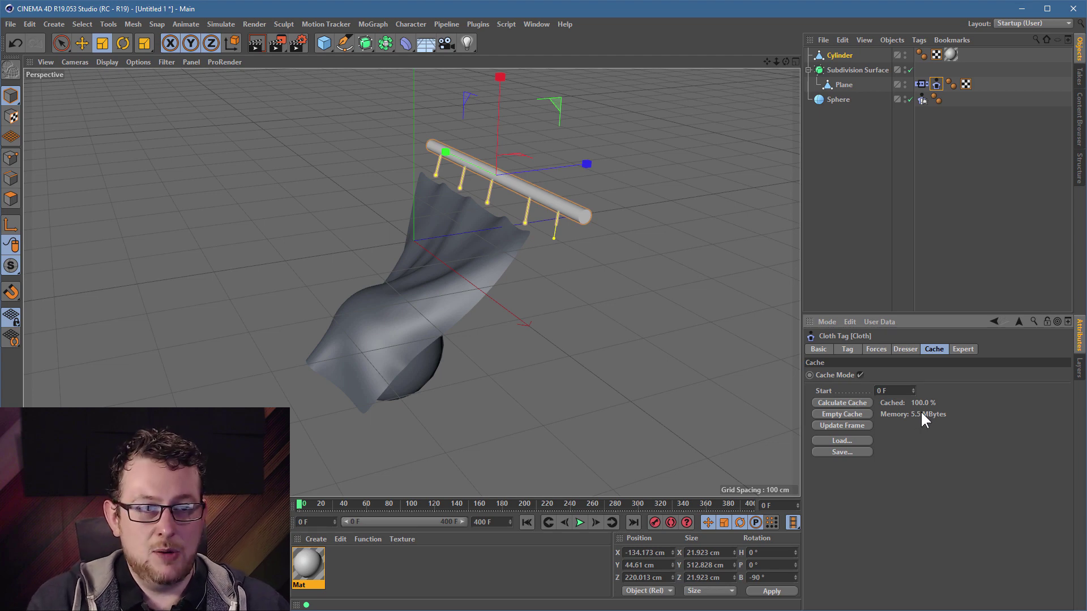
left_click(527, 522)
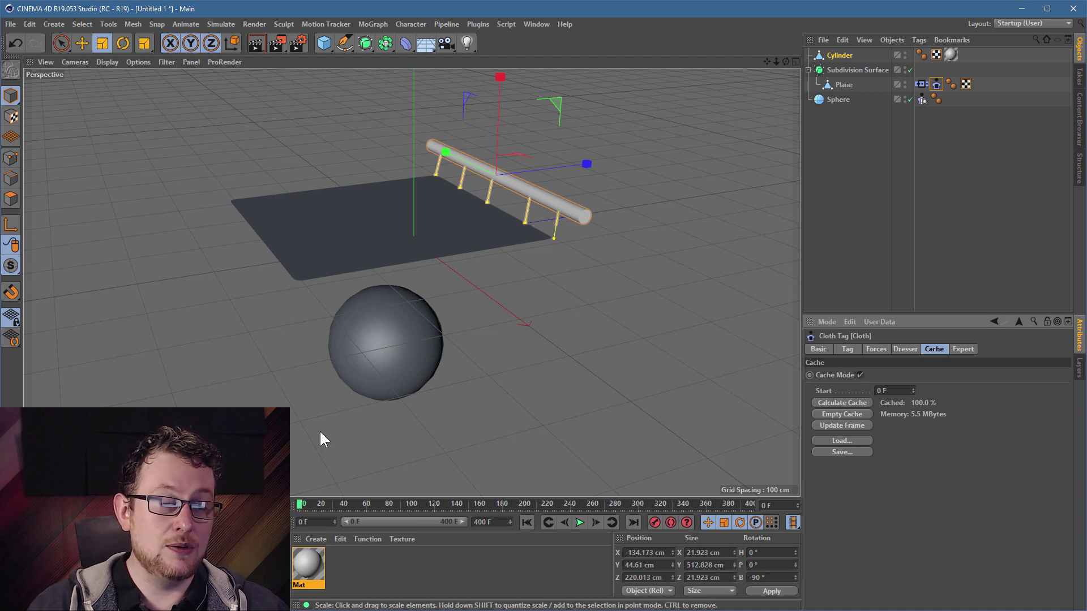
mouse_move(318, 501)
left_mouse_down()
mouse_move(667, 504)
mouse_move(299, 504)
left_mouse_up()
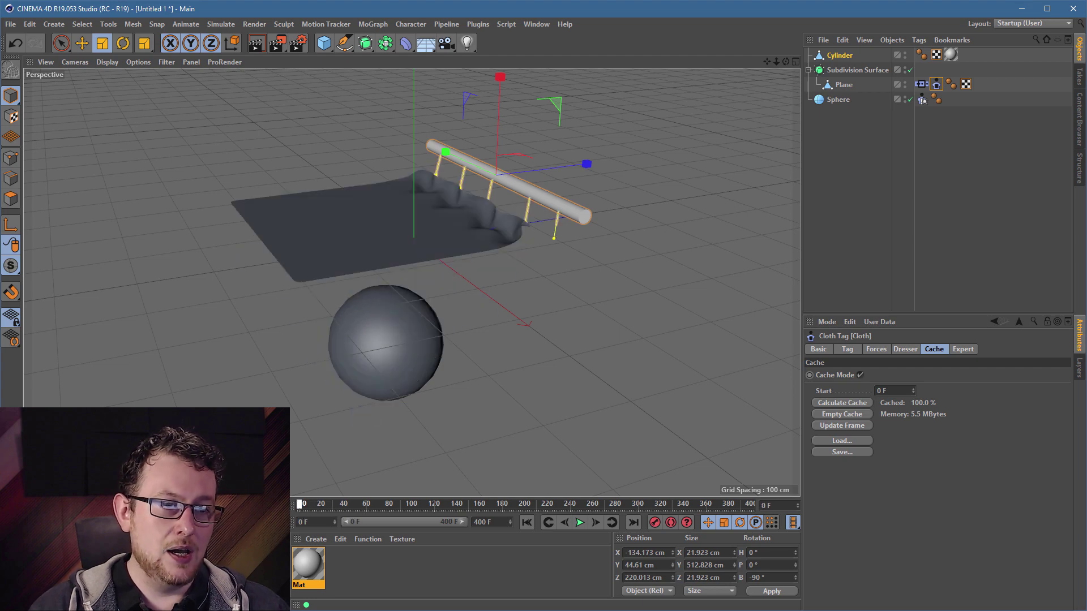
Delete the sphere and scrub the opening frames of the cached cloth animation
left_click(403, 344)
key("Delete")
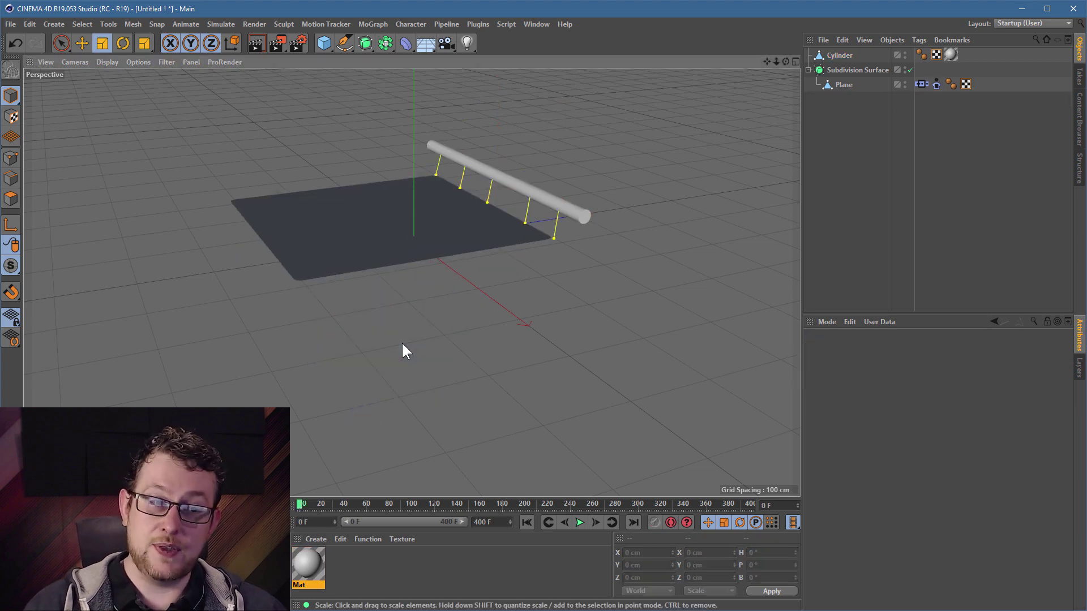
mouse_move(300, 504)
left_mouse_down()
mouse_move(389, 501)
mouse_move(300, 501)
left_mouse_up()
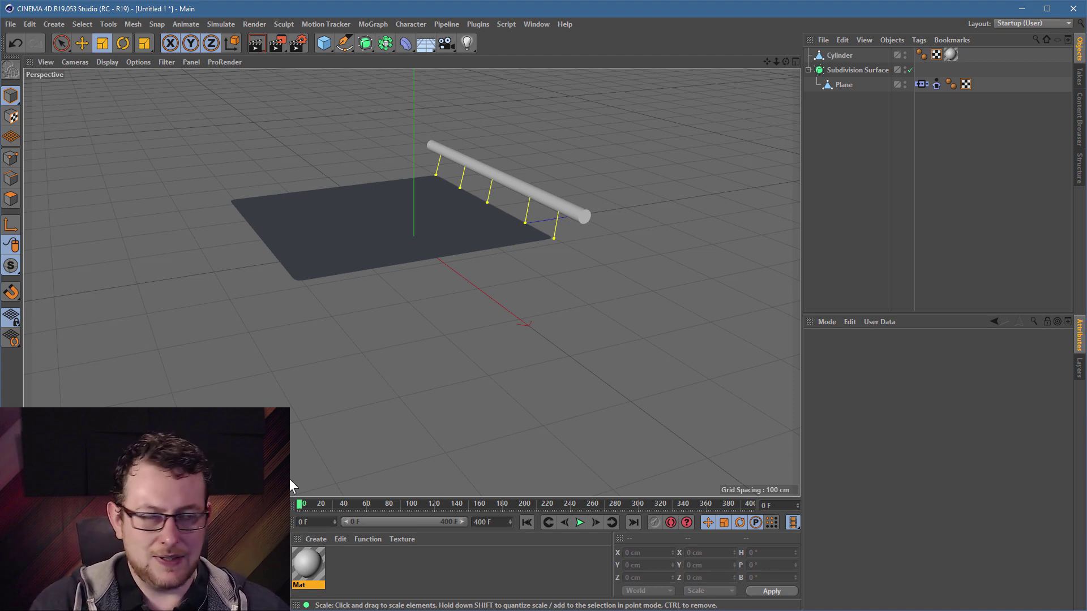
Open the cloth tag's cache settings again and set the timeline to frame 16
left_click(934, 83)
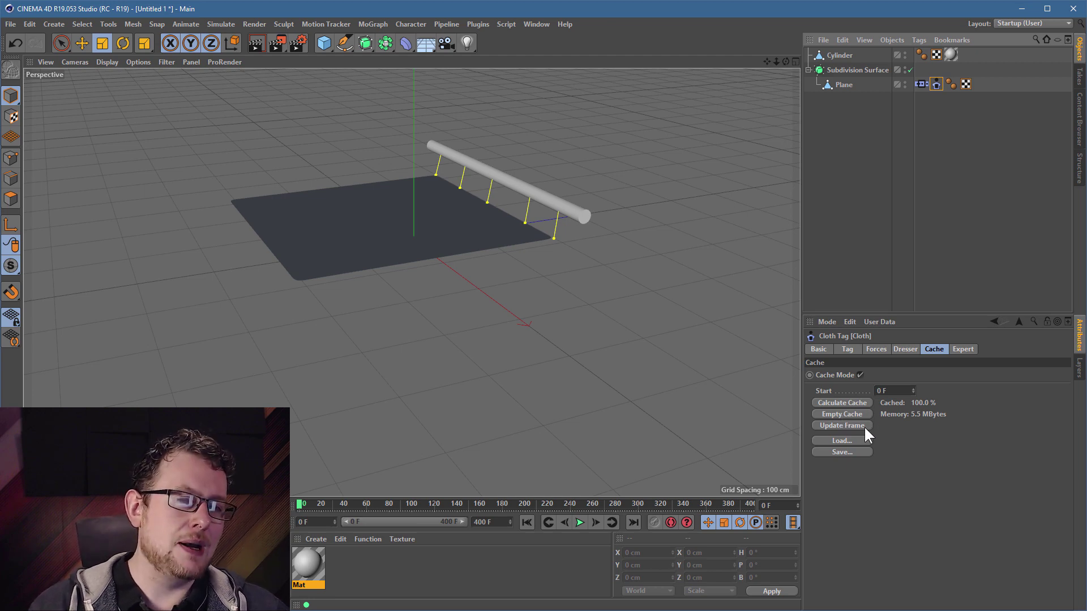
scroll(396, 210, "up", 5)
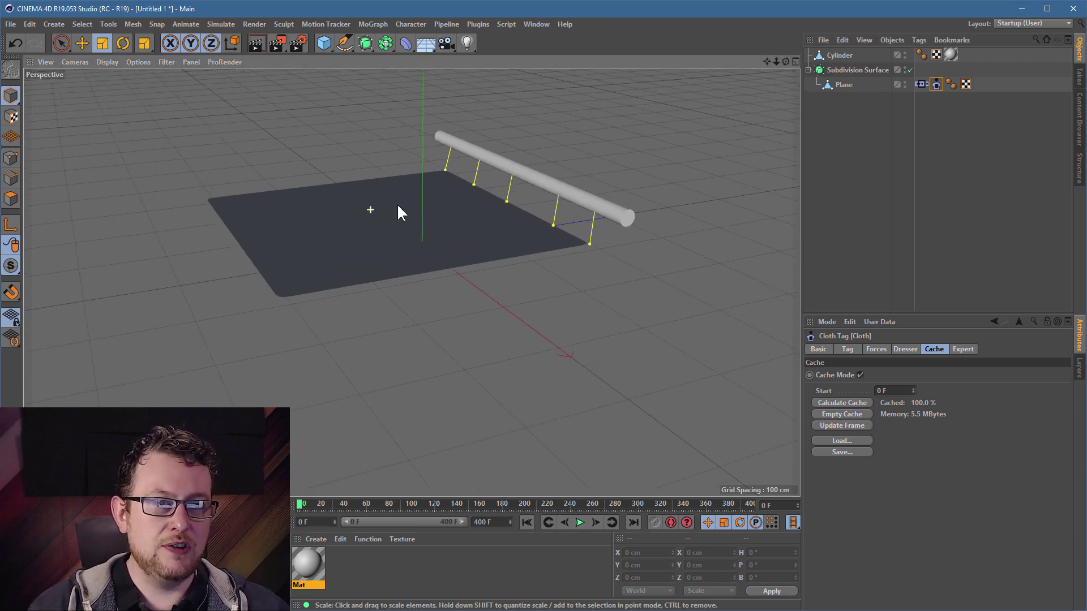
left_click_drag(304, 503, 317, 503)
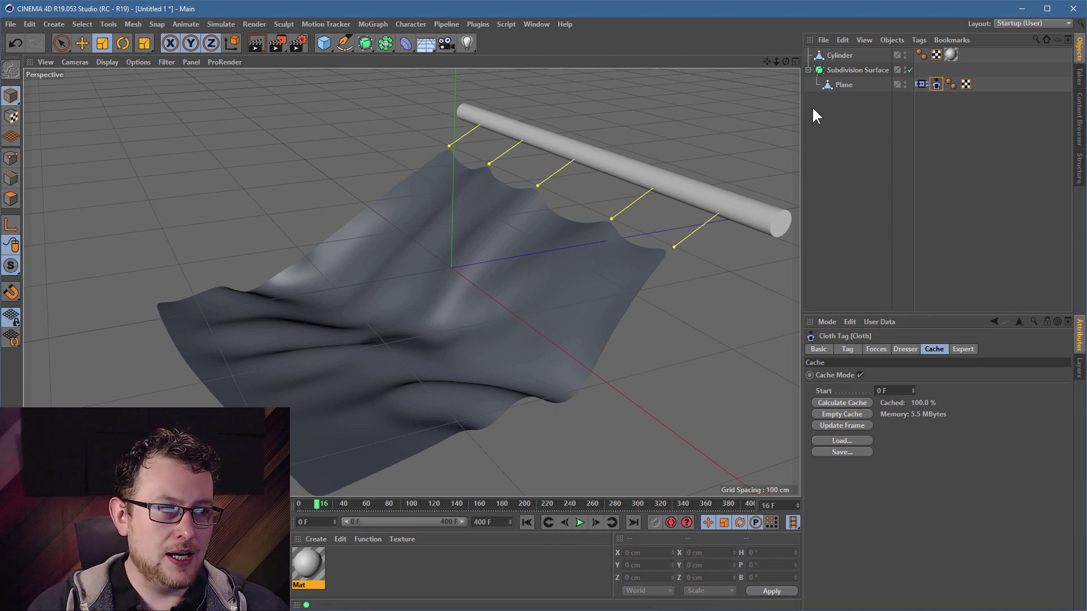
Select a point on the plane's side edge in Point mode and try to move it with the cloth cache active
left_click(836, 85)
left_click(11, 158)
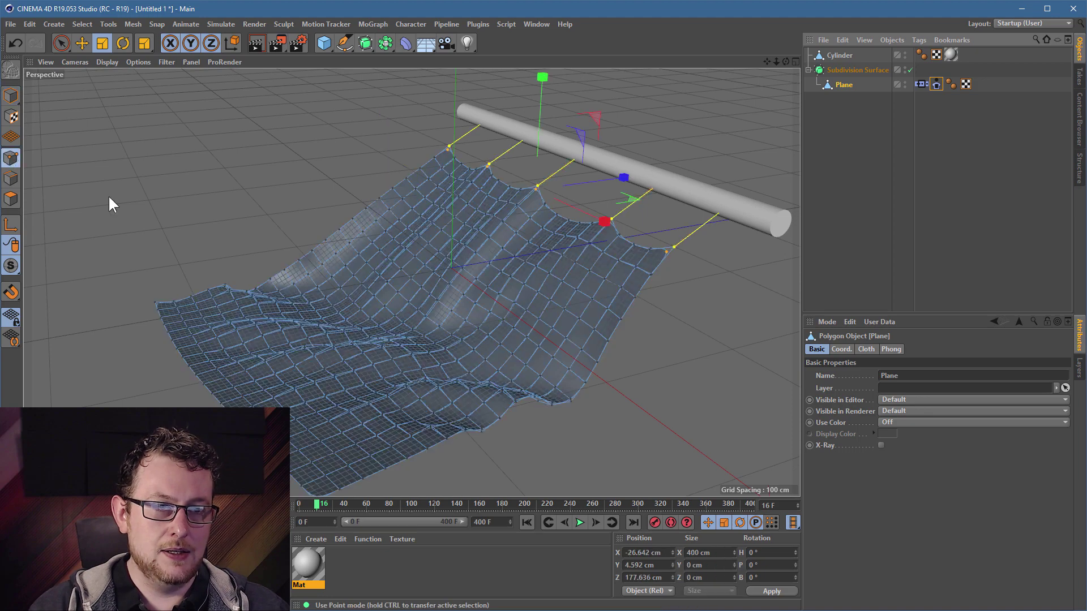
right_click_drag(569, 352, 599, 352, "alt")
left_click_drag(599, 352, 417, 287, "alt")
left_click(647, 328)
key("e")
left_click_drag(534, 307, 644, 329, "alt")
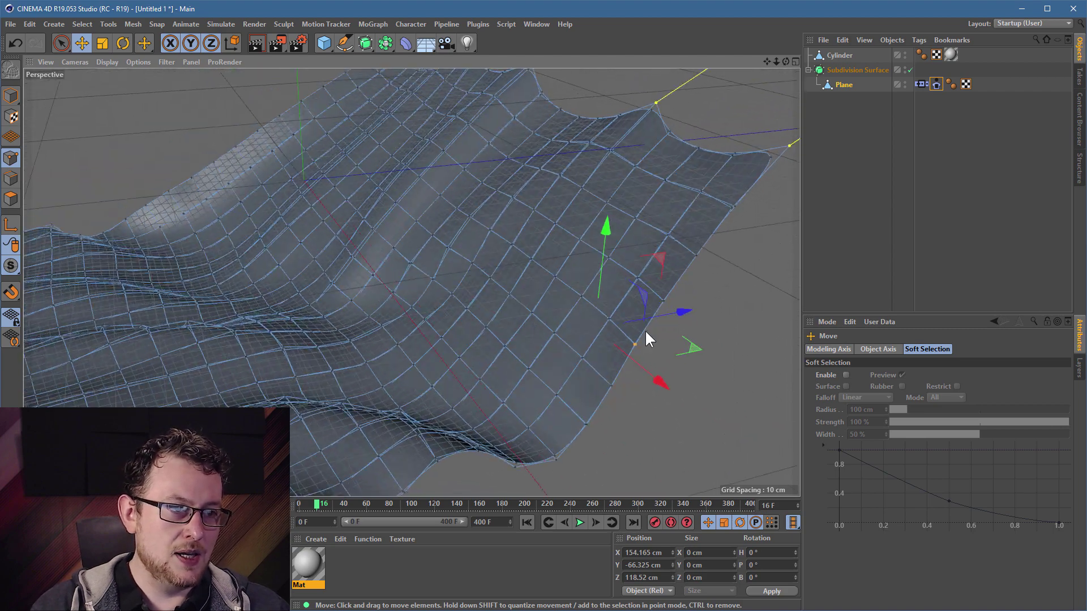
left_click(936, 83)
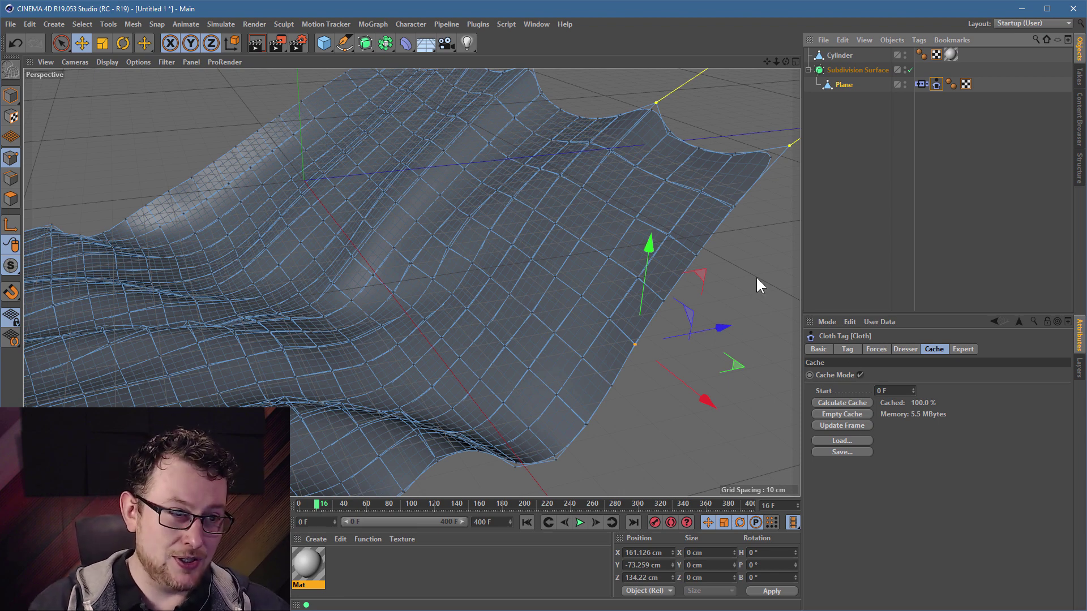
left_click_drag(602, 371, 419, 305)
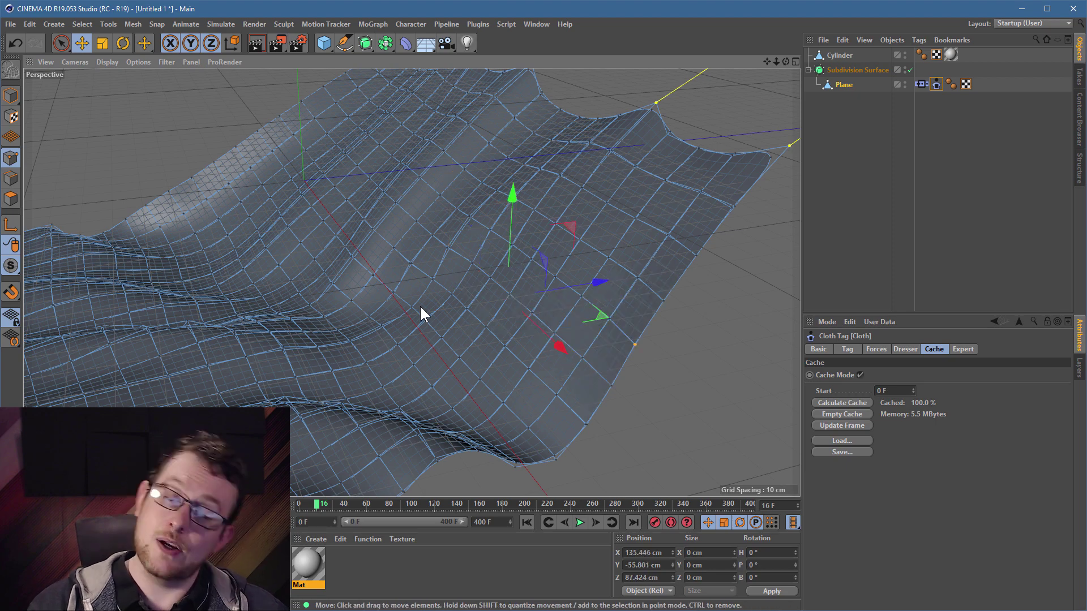
Review the cloth tag's simulation properties, cache options and expert collision settings
left_click(849, 349)
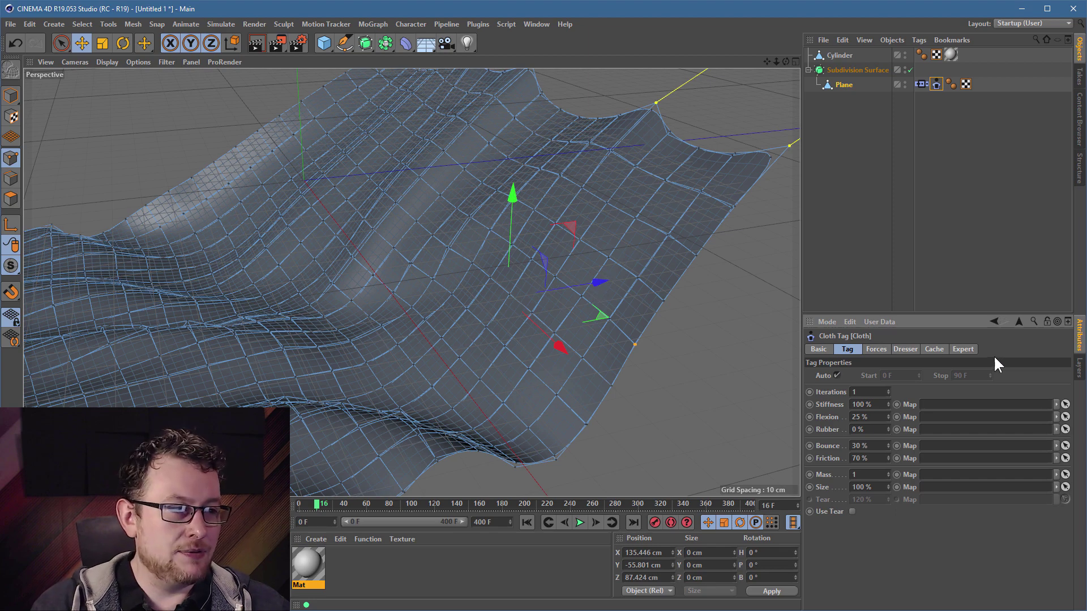
left_click(935, 349)
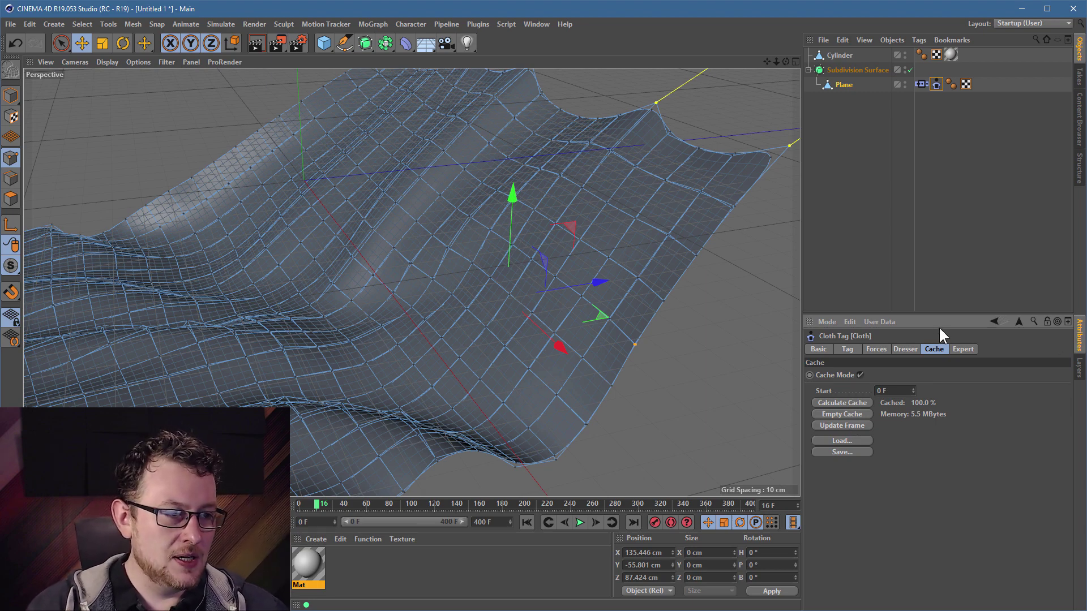
left_click(958, 349)
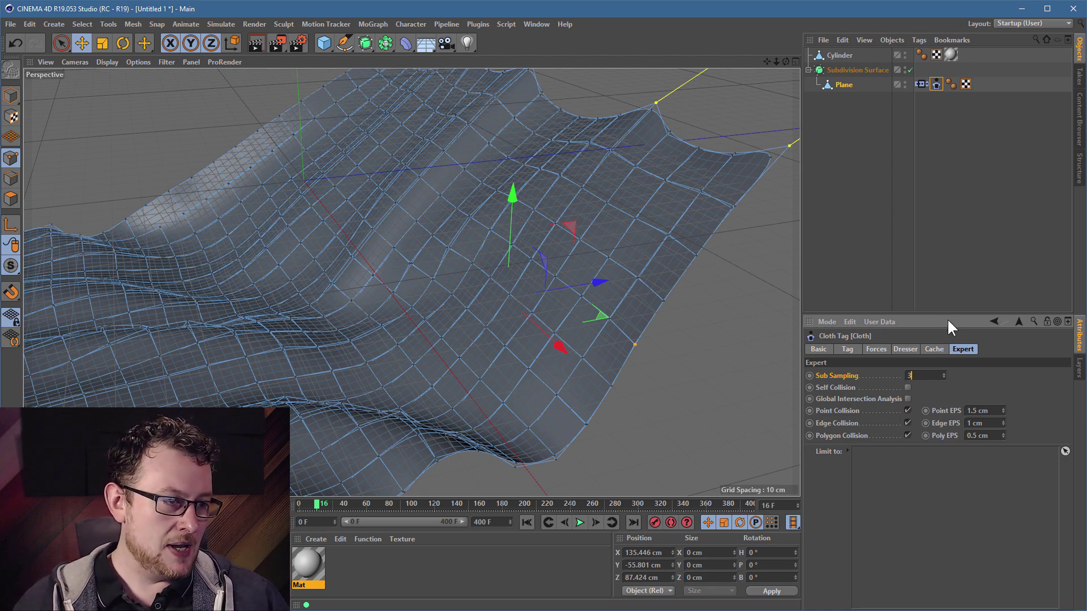
Undo the recent edits back to the point where the deleted sphere is restored in the scene
left_click(846, 399)
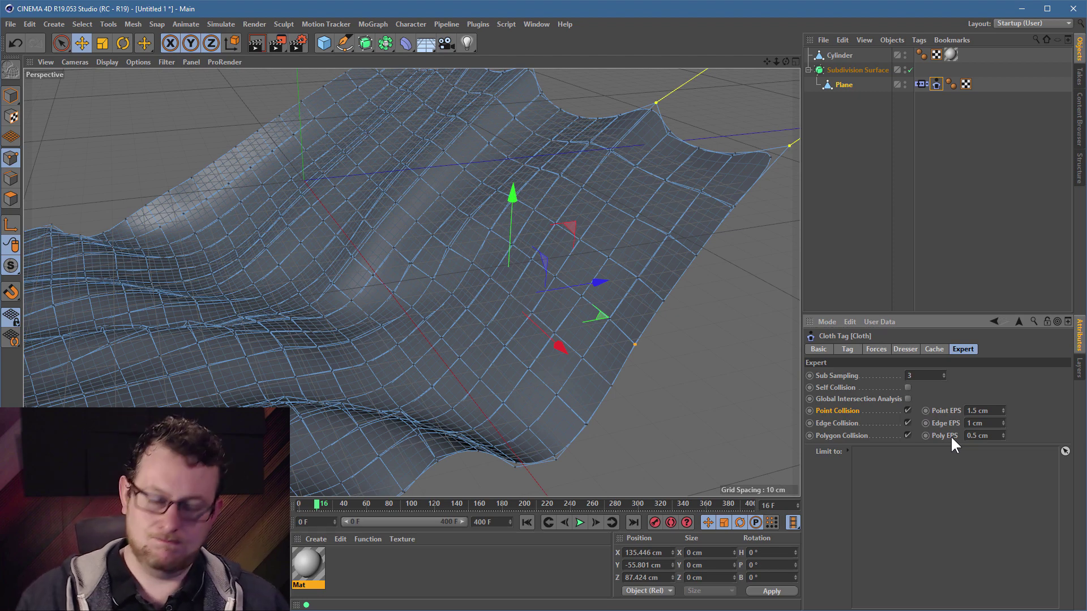
left_click(905, 349)
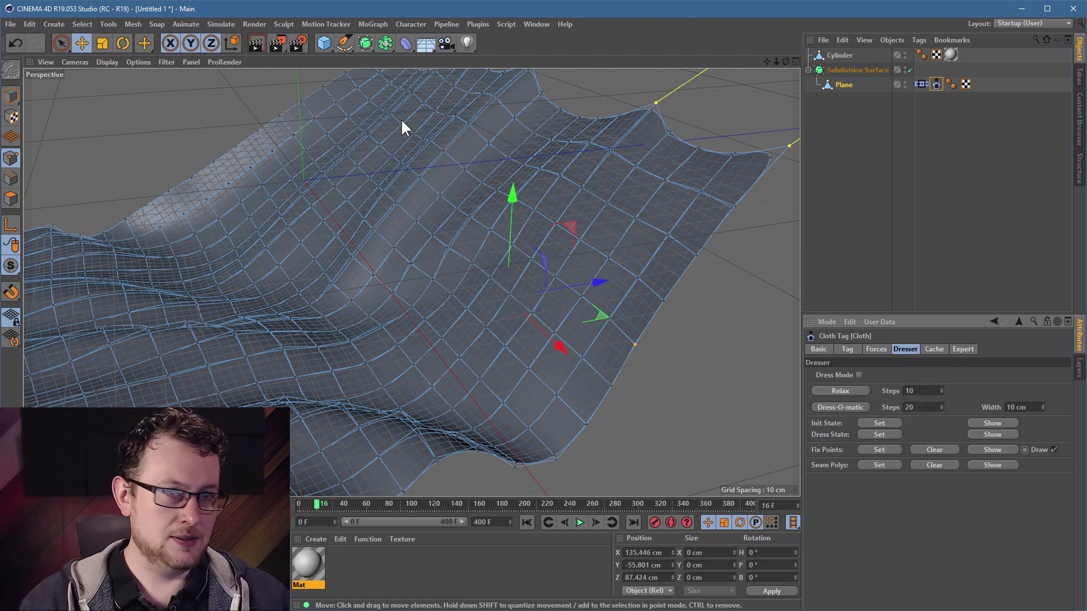
left_click(16, 43)
left_click(16, 43)
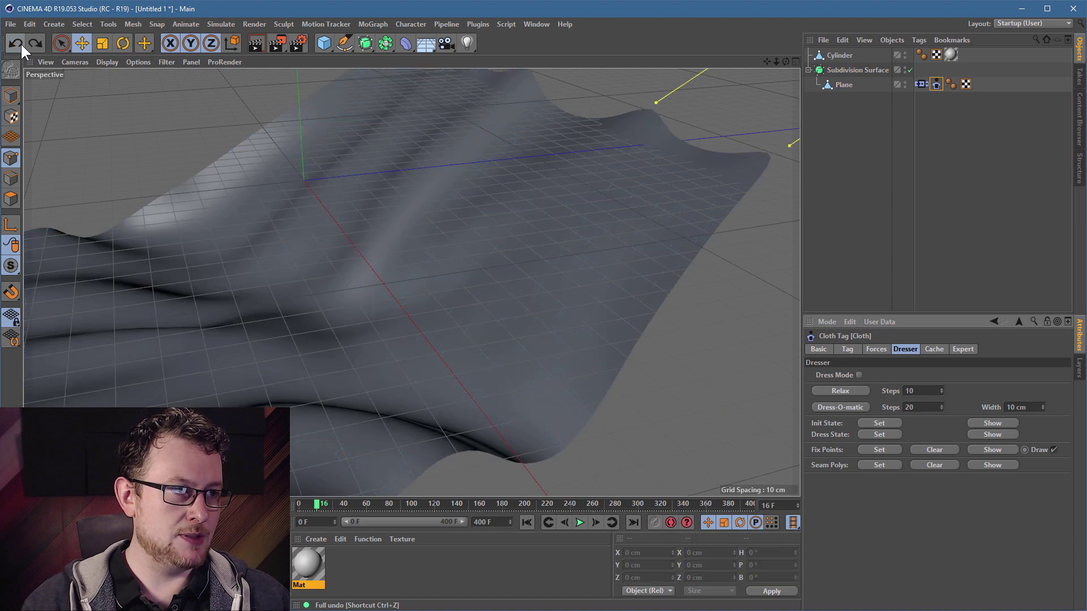
left_click(15, 43)
left_click(16, 43)
Empty the stored simulation cache of the plane's cloth tag
left_click(936, 85)
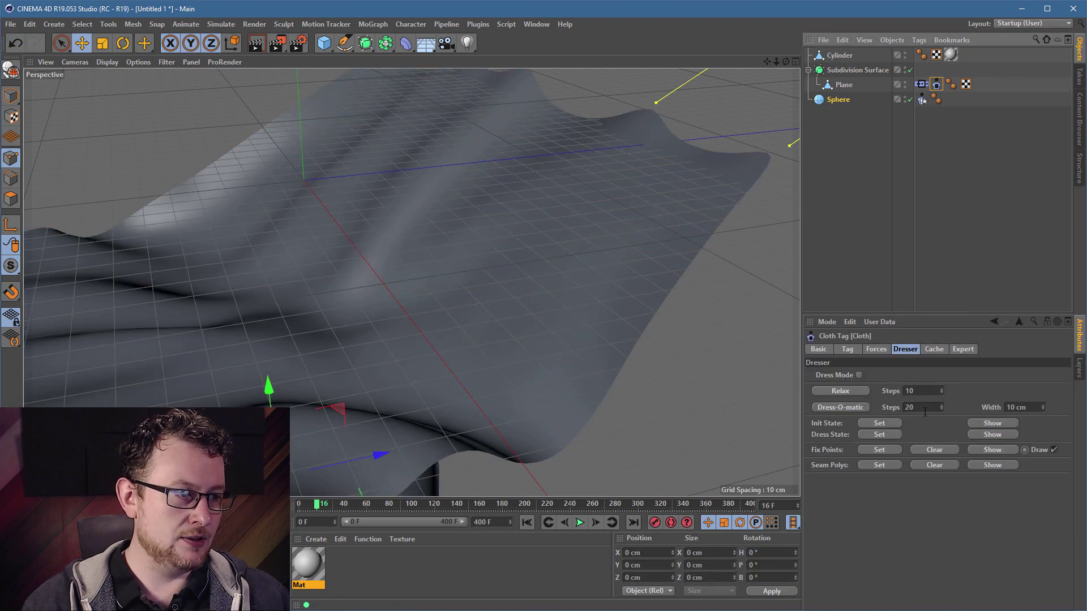
left_click(928, 349)
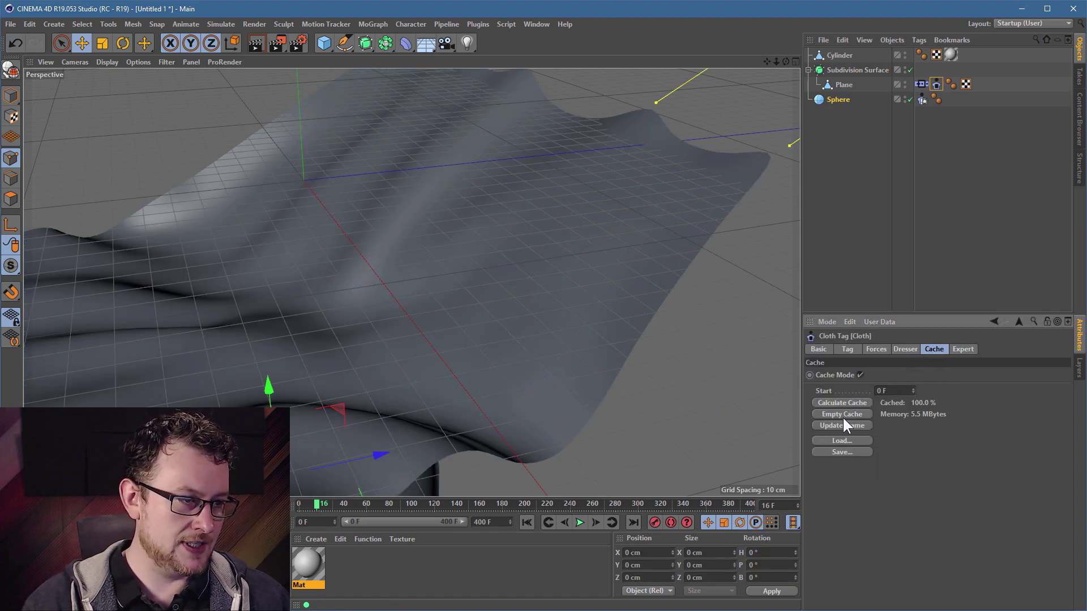
left_click(842, 415)
Play the live cloth simulation from a close view of the sphere and stop at about frame 71
right_click_drag(308, 379, 264, 375, "alt")
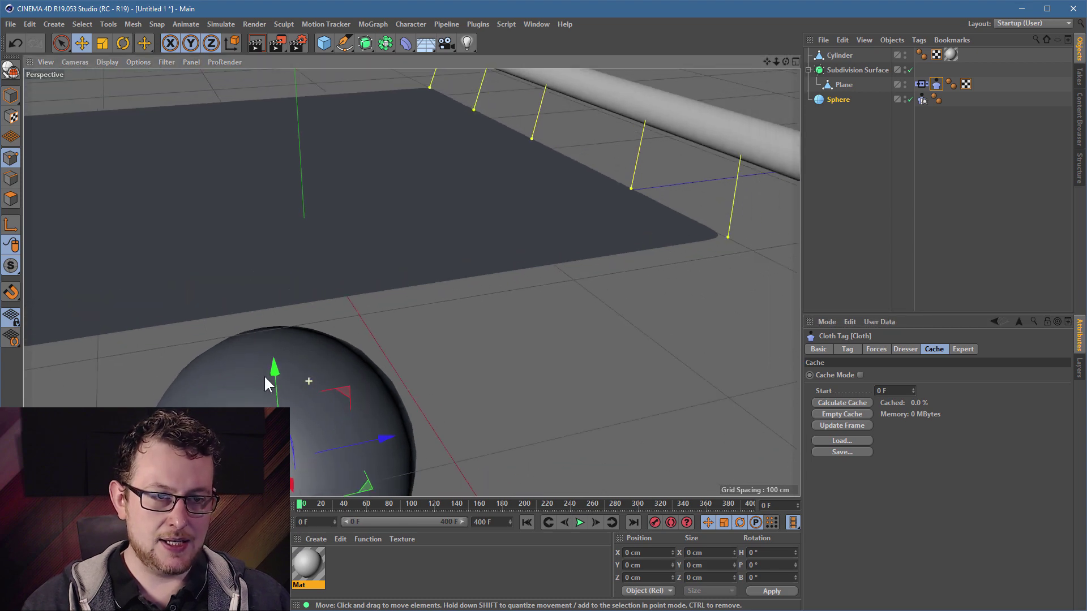
left_click_drag(279, 375, 439, 253, "alt")
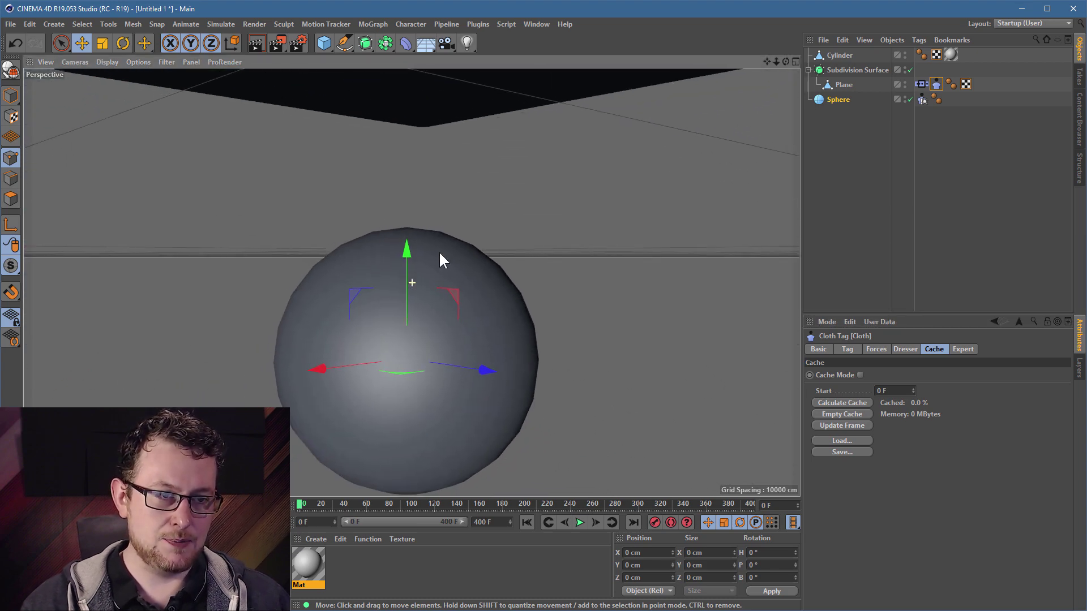
left_click(579, 521)
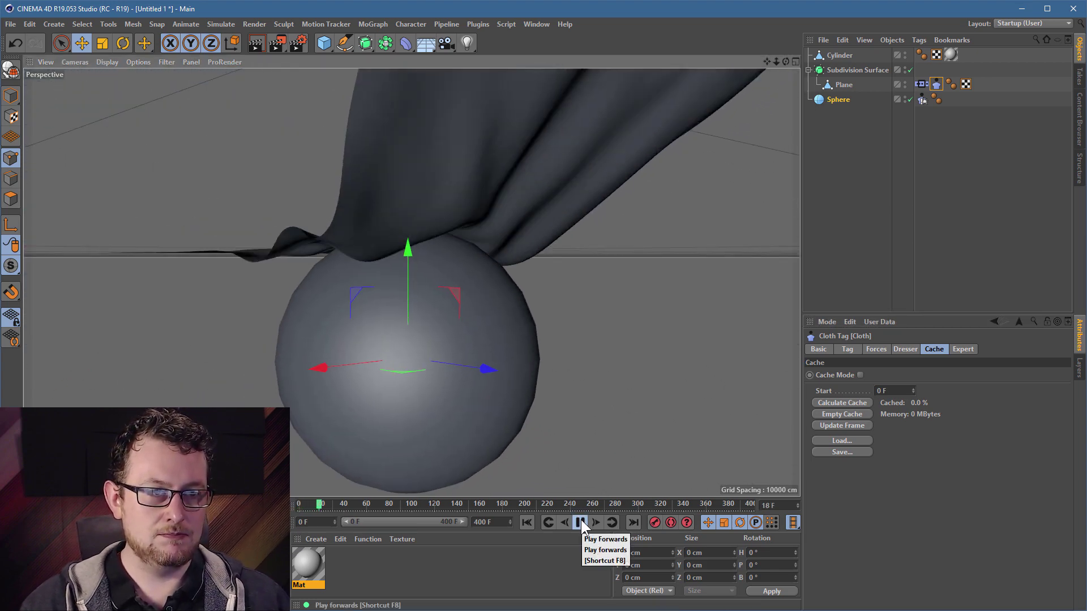
left_click(581, 521)
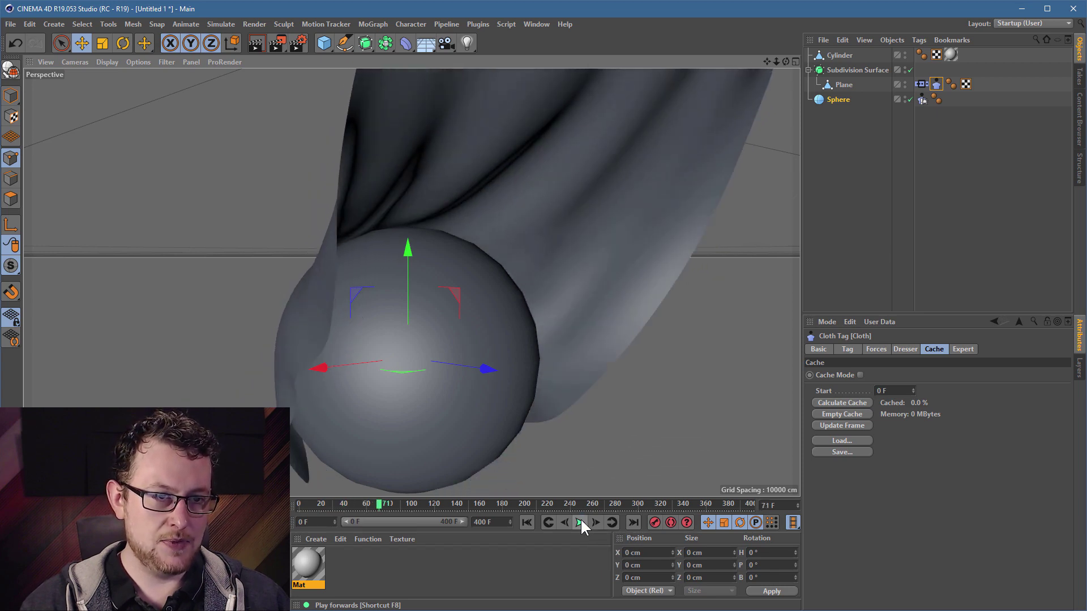
Apply the Mat material to the sphere and turn off the Subdivision Surface
left_click_drag(326, 294, 292, 304, "alt")
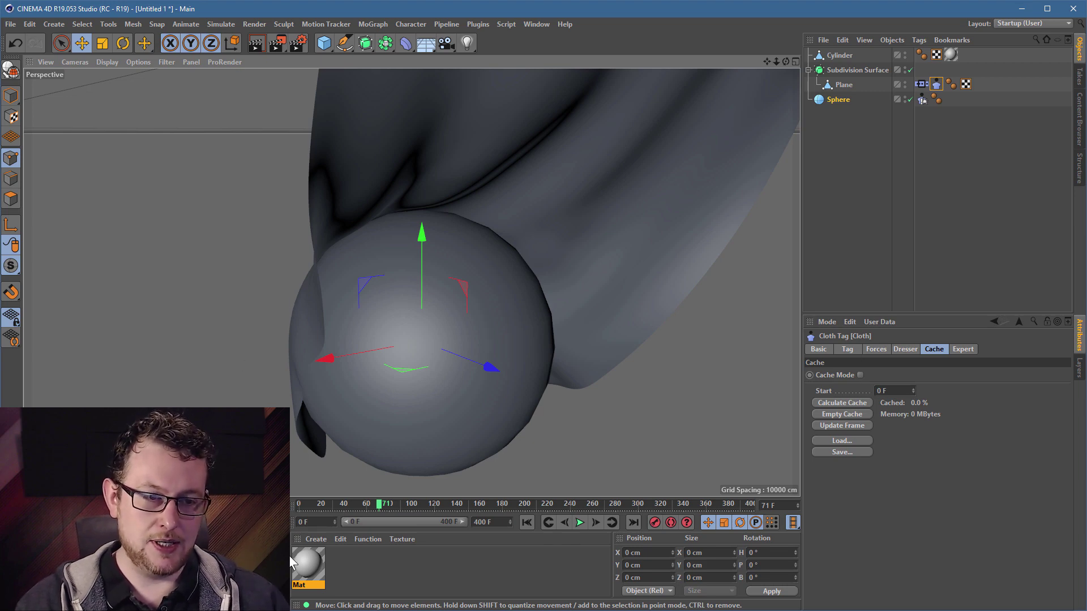
left_click_drag(308, 563, 391, 305)
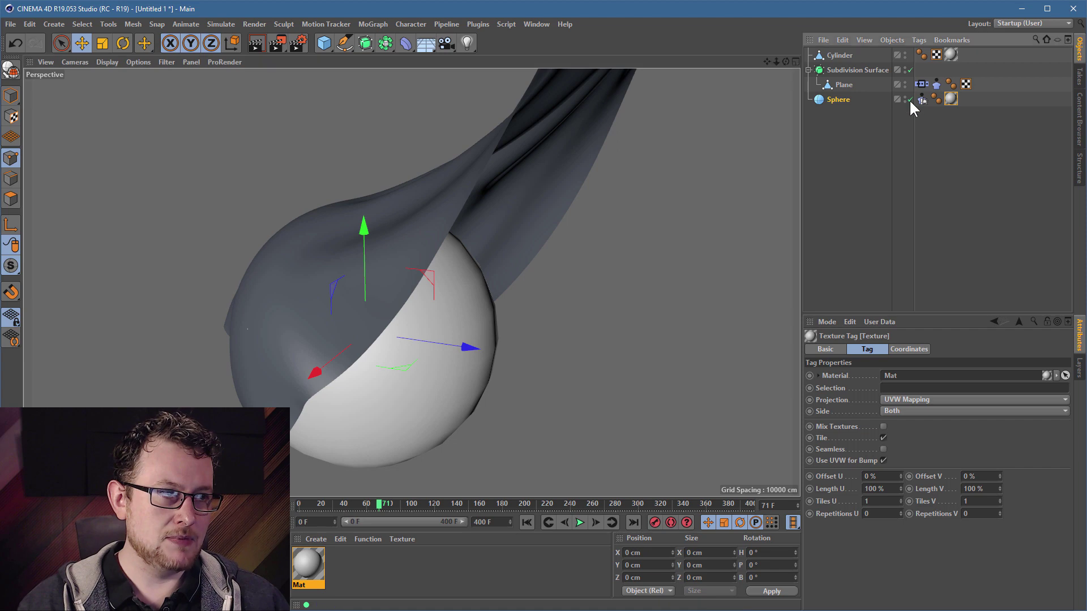
left_click(910, 69)
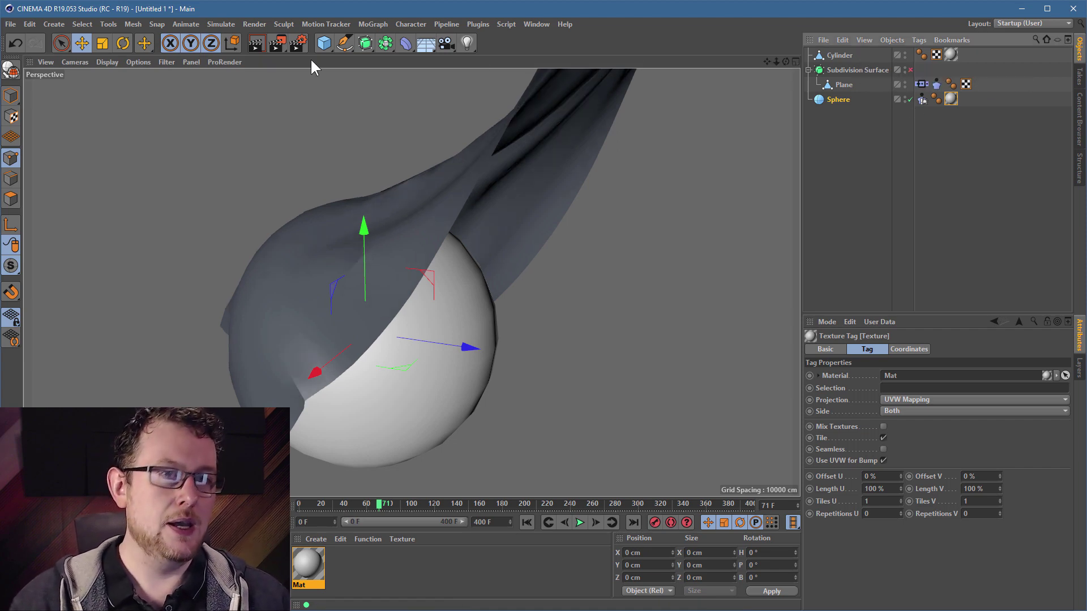
Show wireframe lines over the shaded objects and examine the cloth's and sphere's polygons up close
left_click(106, 62)
left_click(121, 94)
mouse_move(380, 201)
left_mouse_down("alt")
mouse_move(257, 264)
mouse_move(320, 267)
mouse_move(378, 287)
left_mouse_up("alt")
right_click_drag(381, 258, 471, 173, "alt")
left_click_drag(217, 152, 313, 159, "alt")
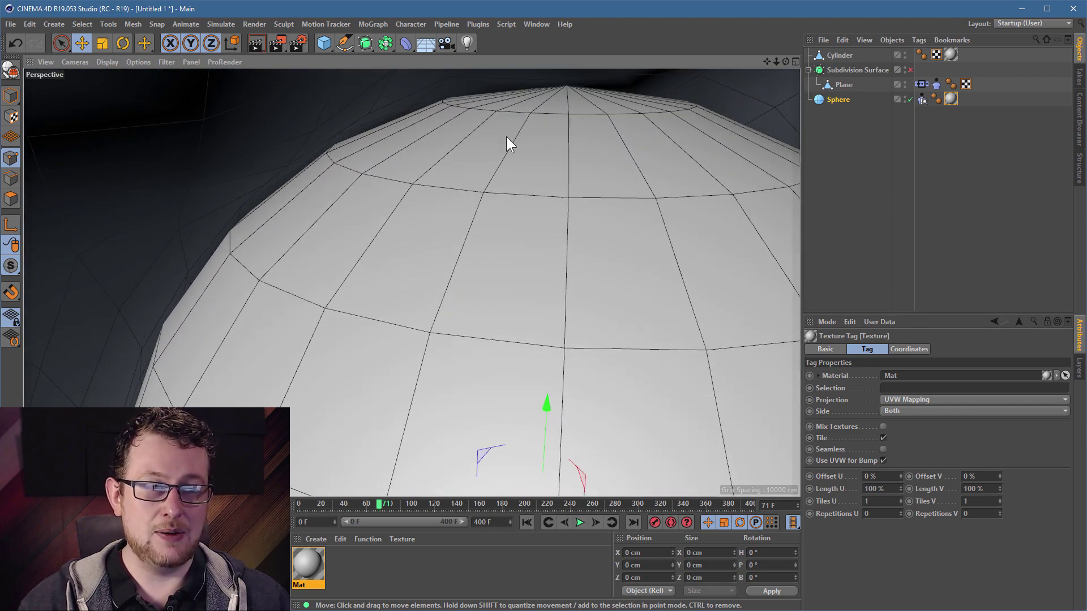
left_click_drag(505, 137, 476, 208, "alt")
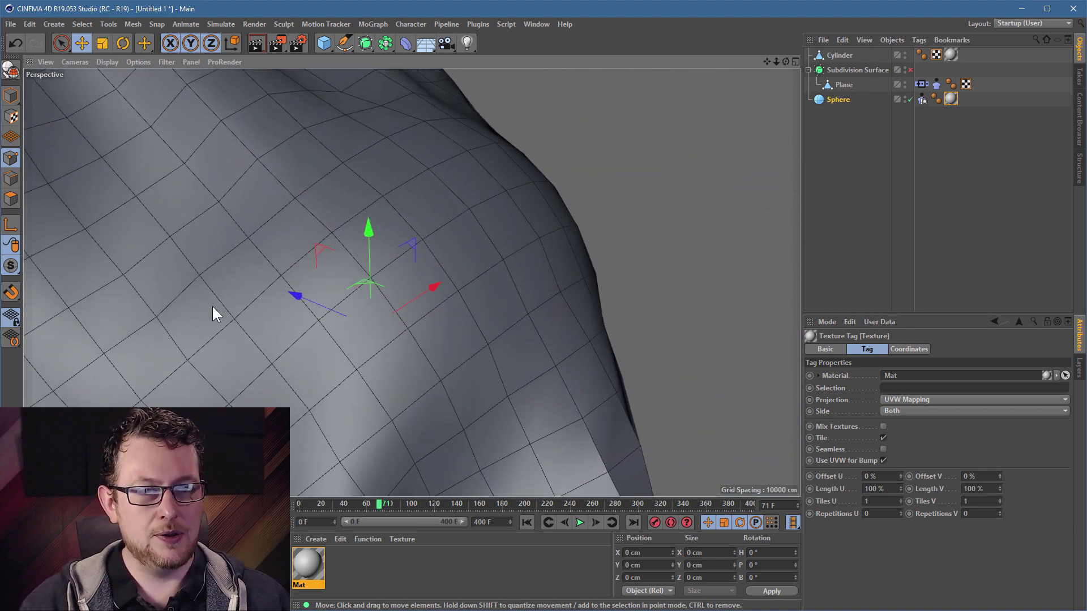
left_click_drag(213, 311, 396, 222, "alt")
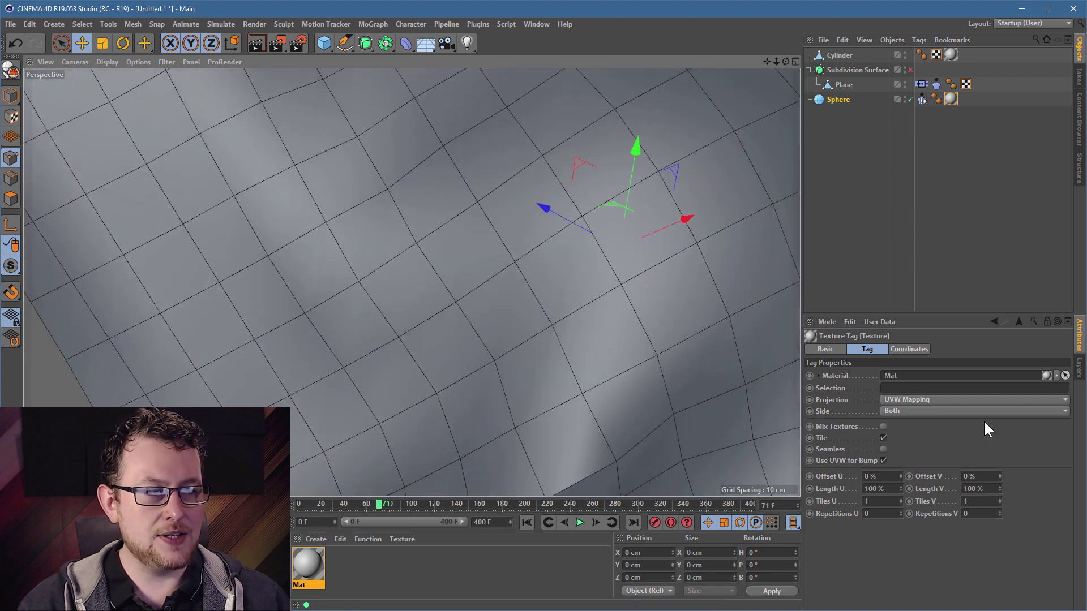
Review the cloth tag's expert Point, Edge and Poly EPS collision distances
left_click(936, 84)
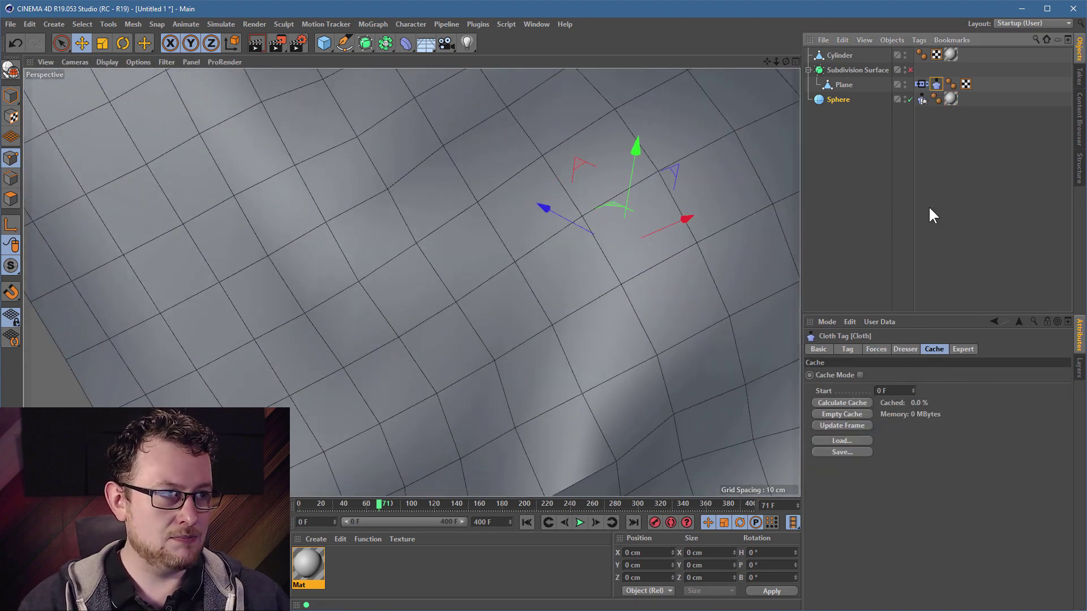
left_click(963, 349)
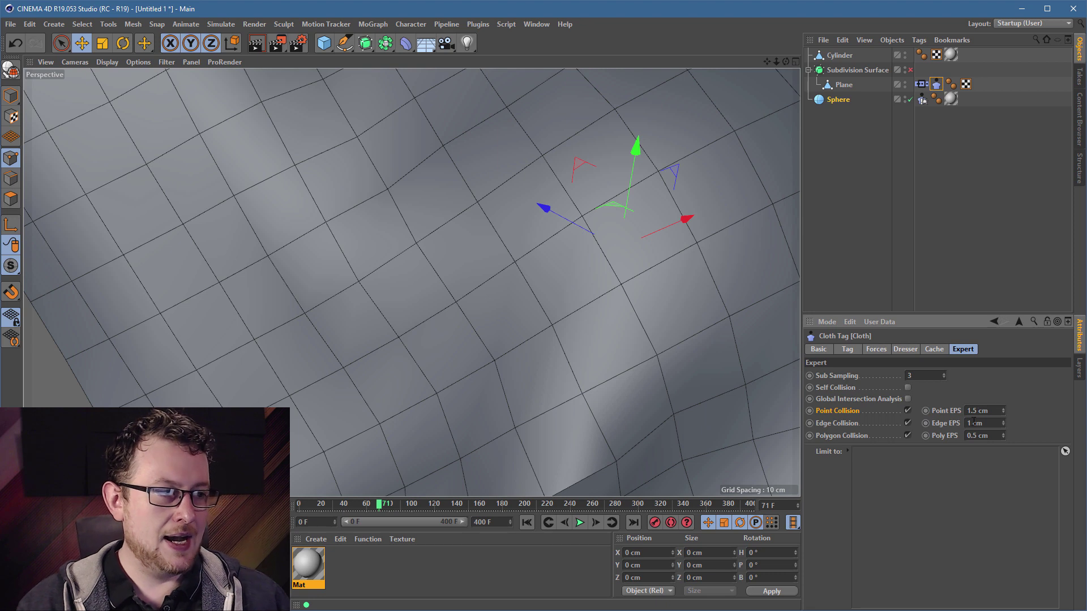
left_click(990, 411)
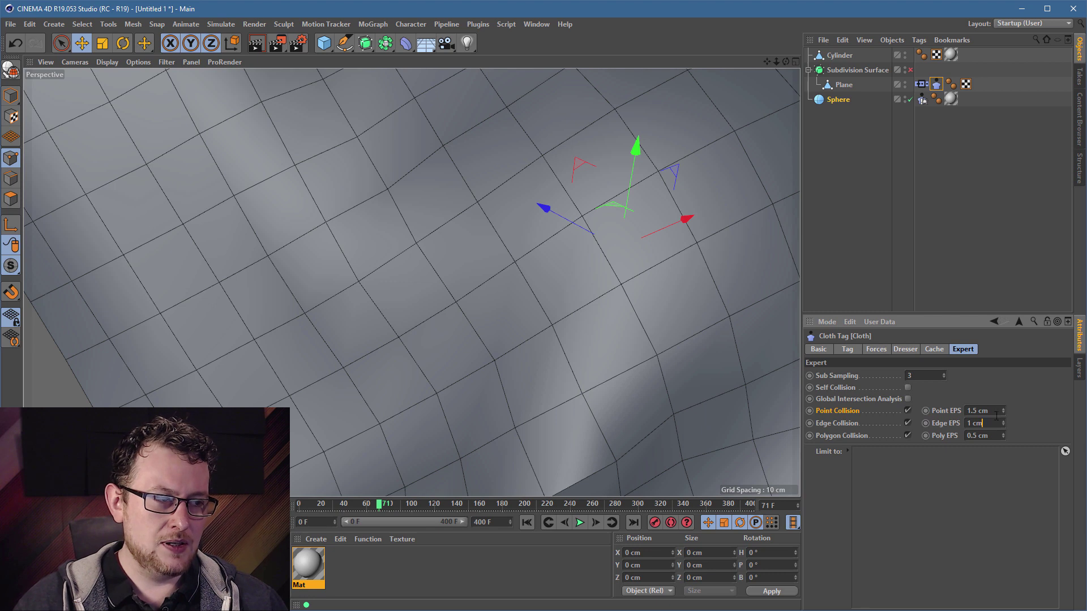
left_click(993, 410)
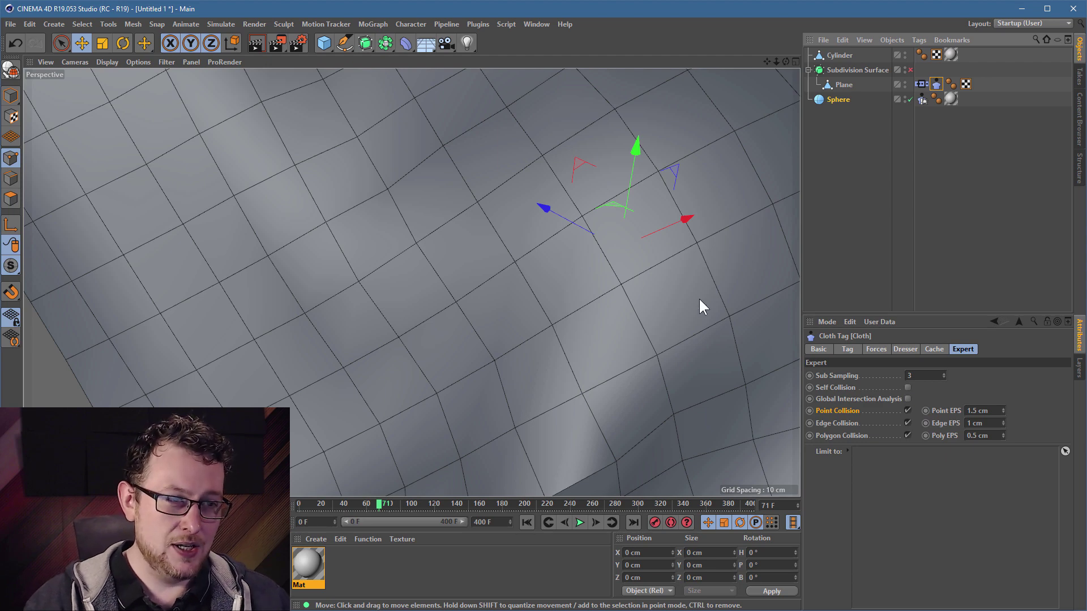
Return to frame 0 and delete the cylinder holding the cloth
left_click(527, 522)
scroll(626, 215, "down", 10)
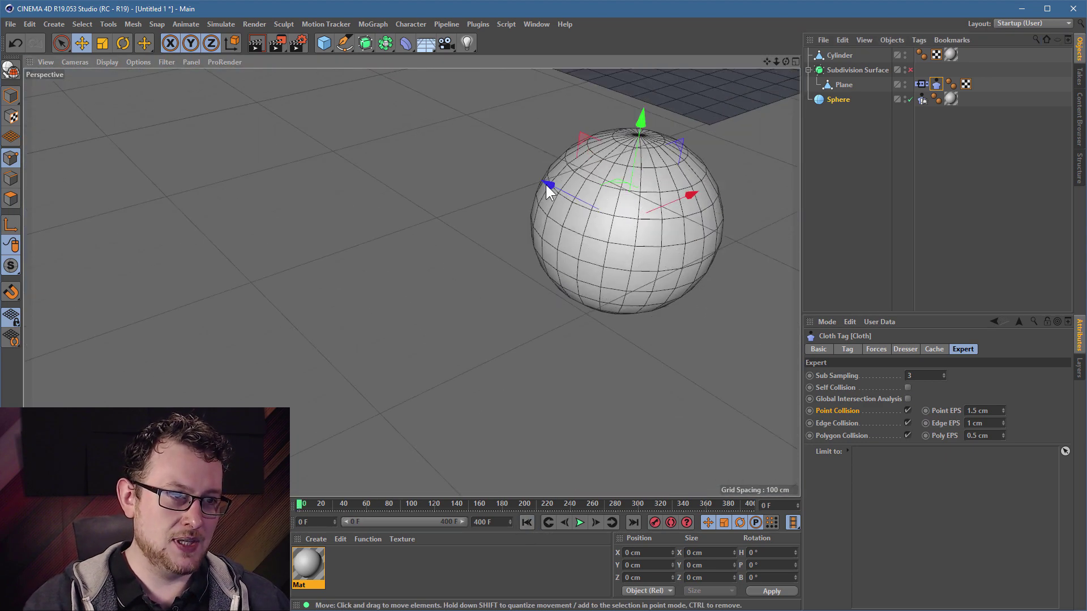
middle_click_drag(576, 137, 514, 229, "alt")
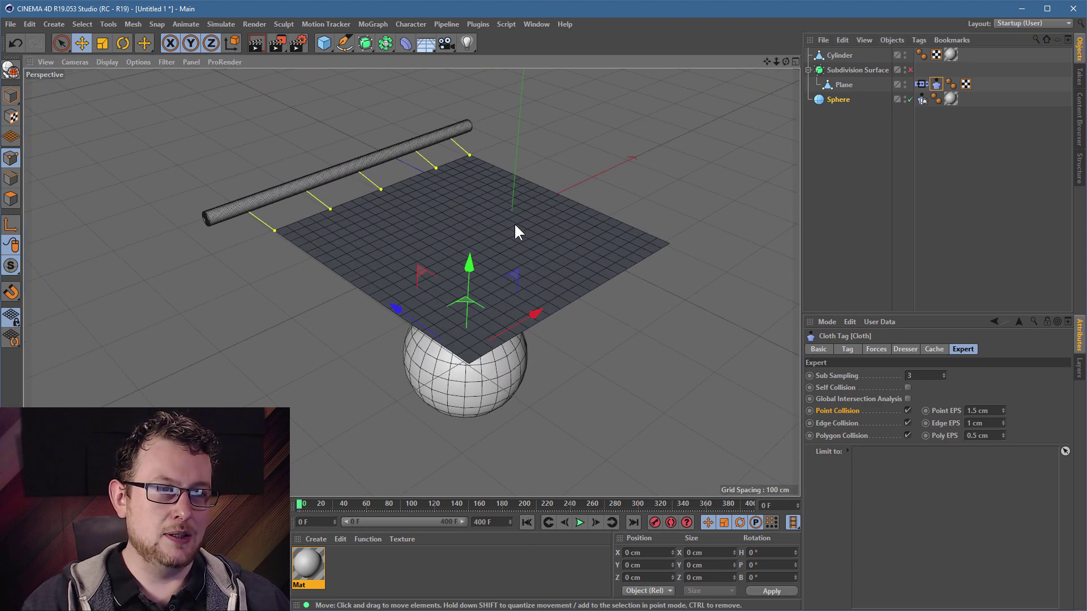
left_click(841, 55)
key("Delete")
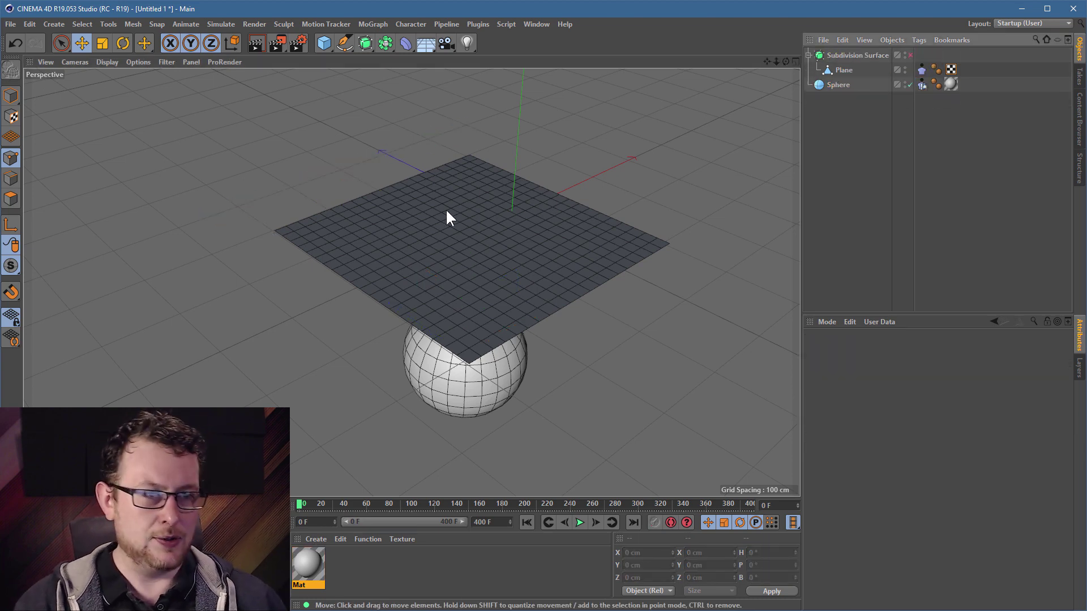
Play the unattached cloth falling over the sphere to about frame 65, and rewind to frame 0
left_click(579, 522)
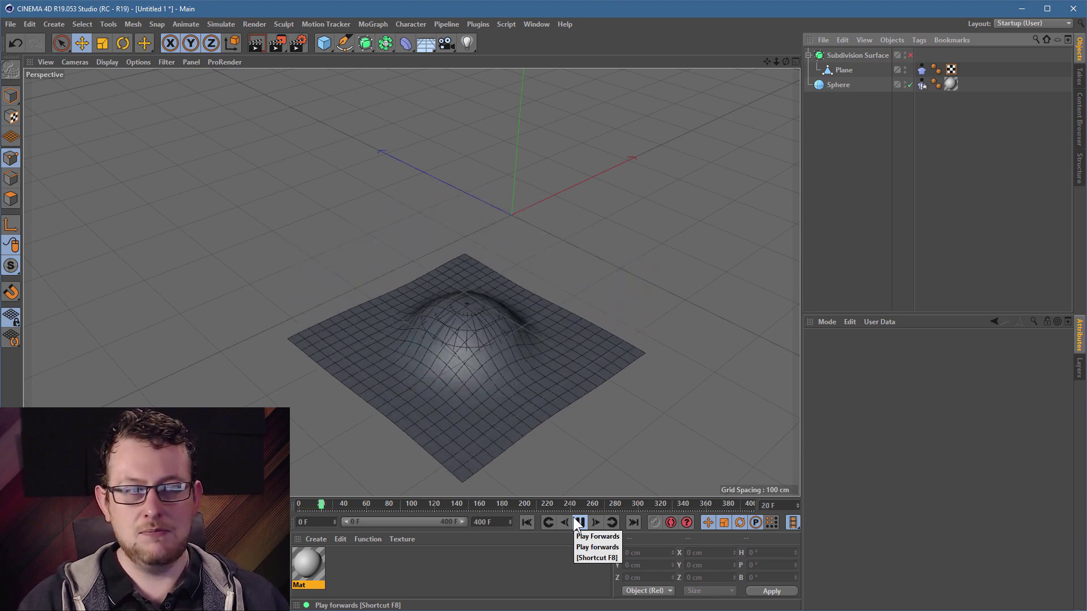
left_click(573, 518)
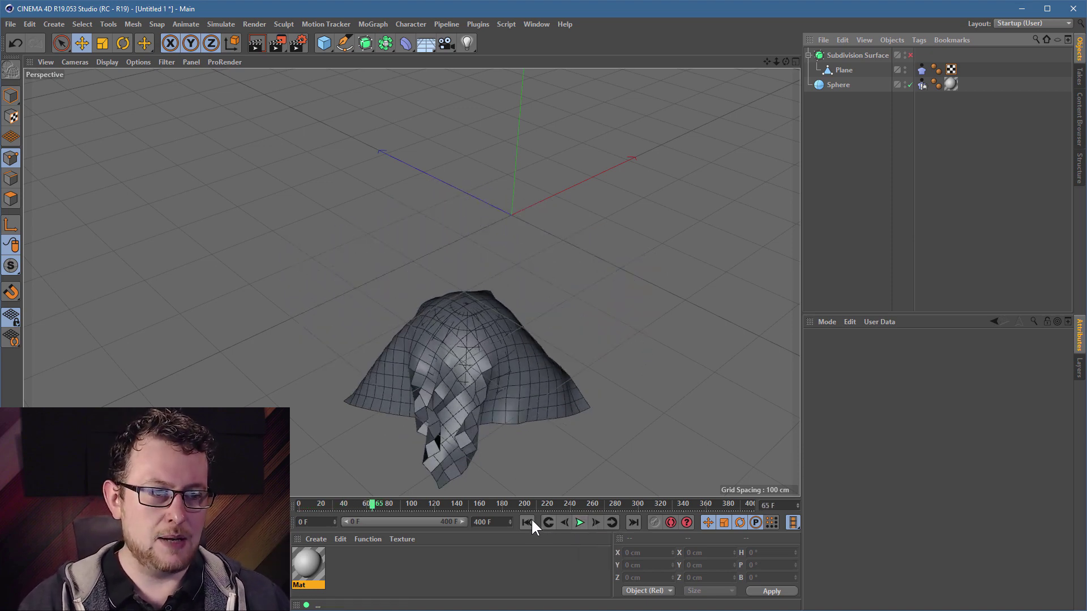
left_click(527, 522)
left_click_drag(498, 328, 520, 316, "alt")
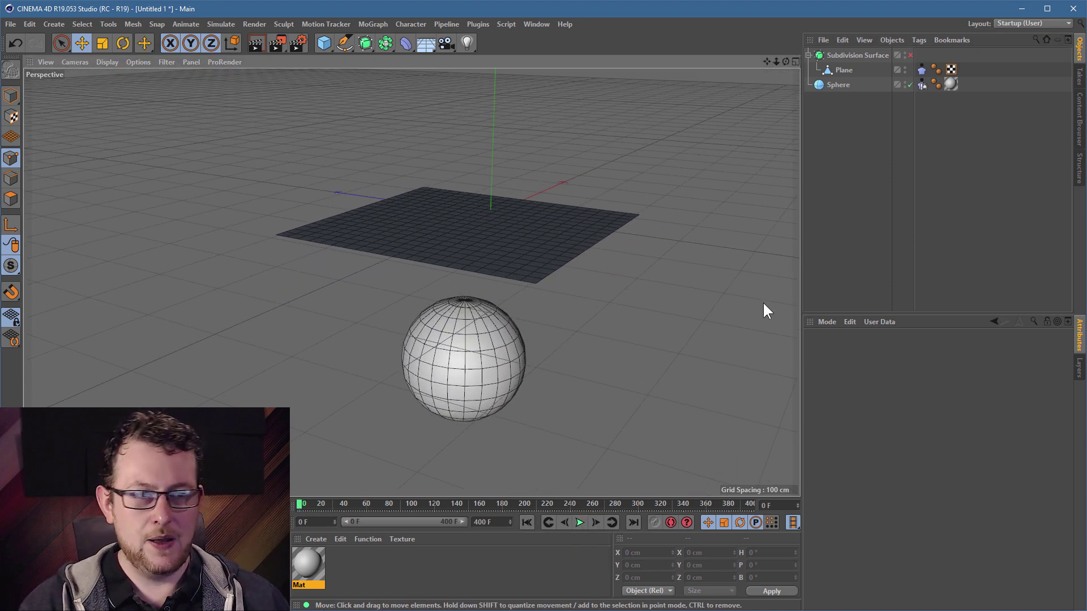
Try to move the plane in Model mode with its cloth tag enabled, and undo the moves
left_click(507, 243)
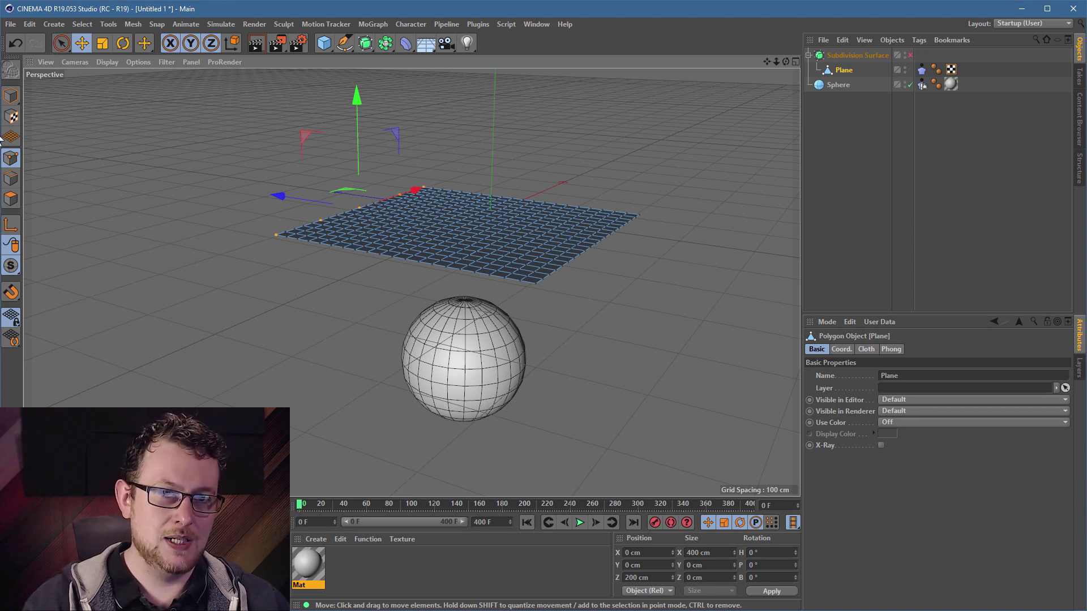
left_click(11, 95)
mouse_move(480, 281)
left_mouse_down()
mouse_move(553, 192)
mouse_move(348, 291)
mouse_move(607, 300)
mouse_move(478, 300)
left_mouse_up()
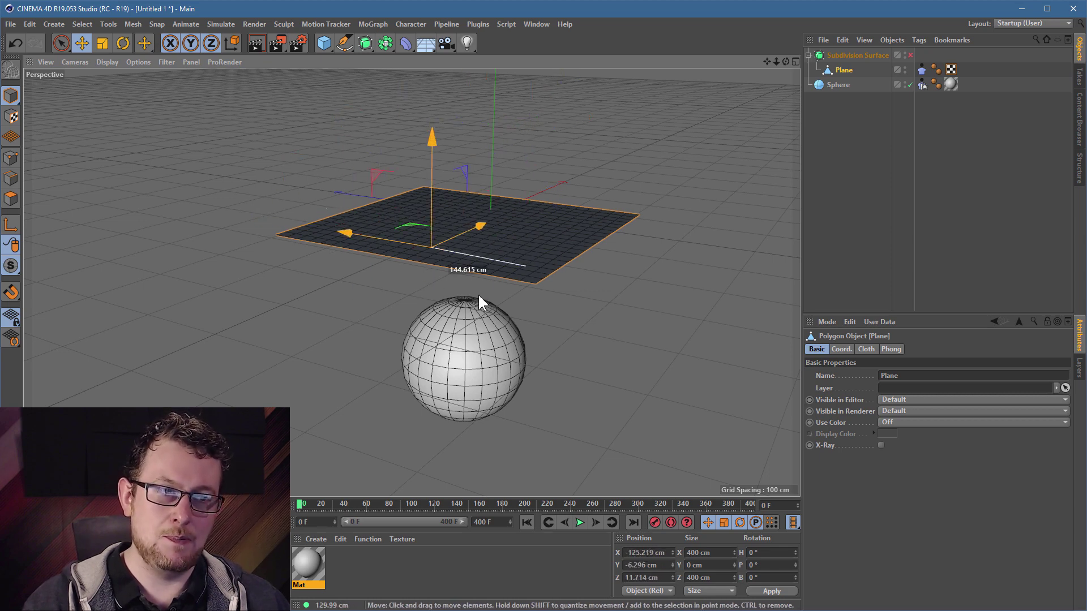
left_click(17, 42)
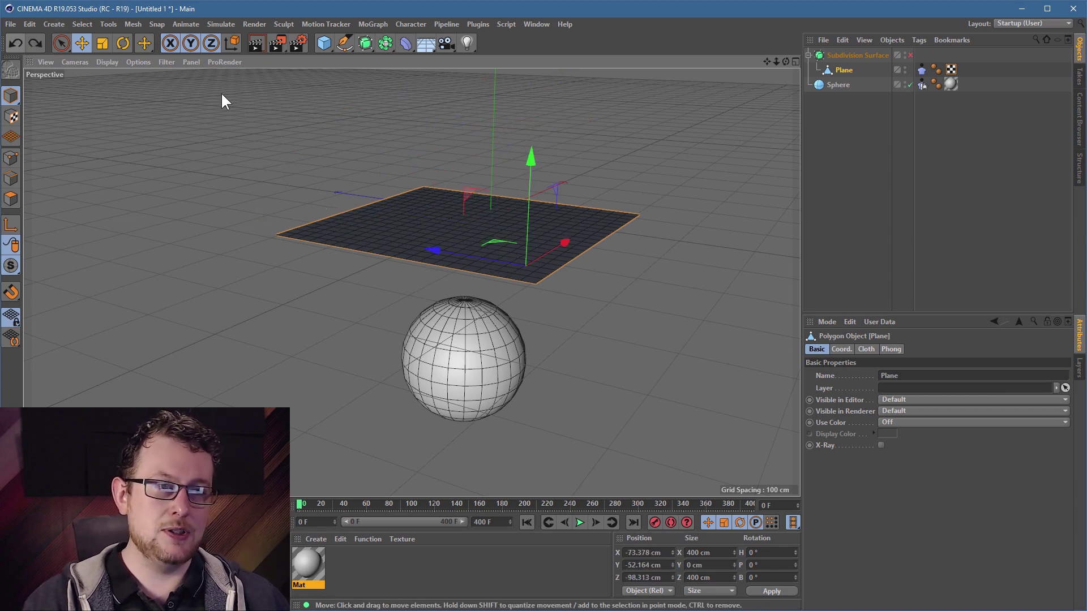
left_click(16, 45)
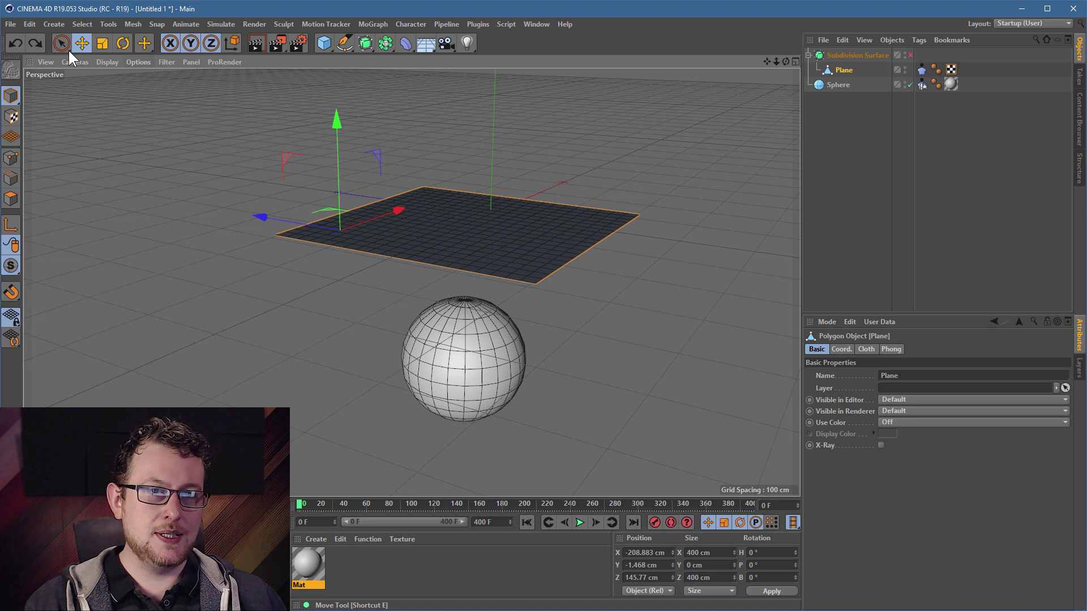
left_click(13, 42)
left_click(15, 39)
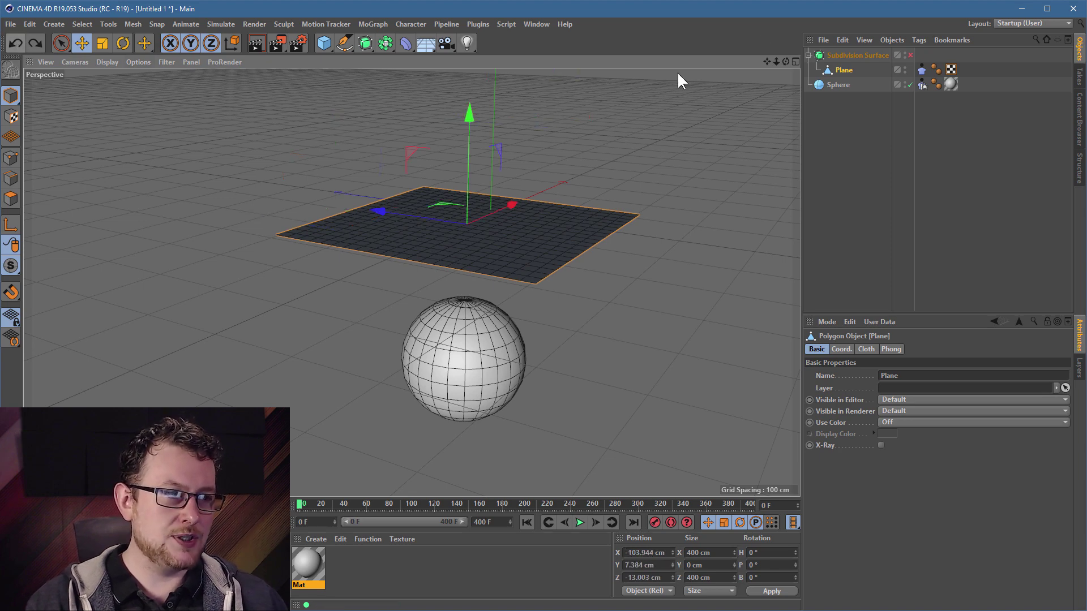
Disable the plane's cloth tag and move the plane up and away from the sphere to about X -194, Y 106, Z 190 cm
left_click(921, 70)
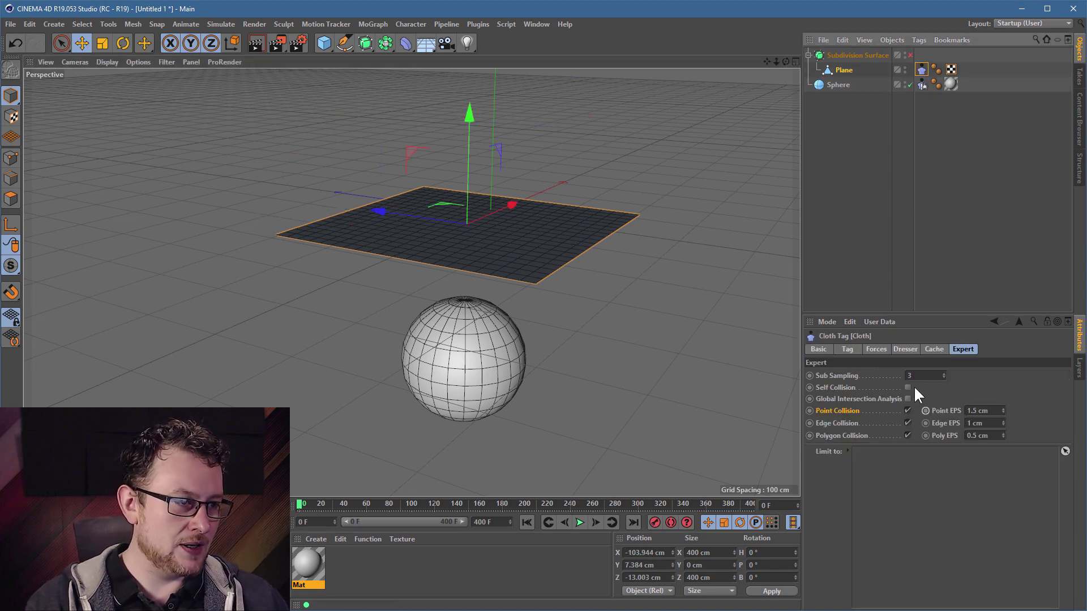
left_click(905, 349)
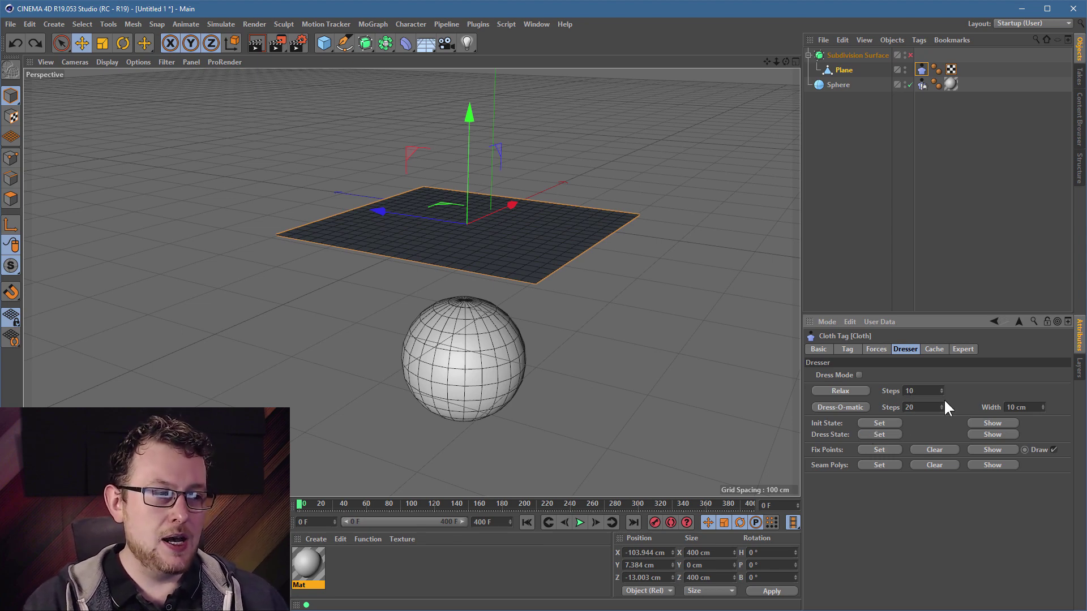
left_click(816, 350)
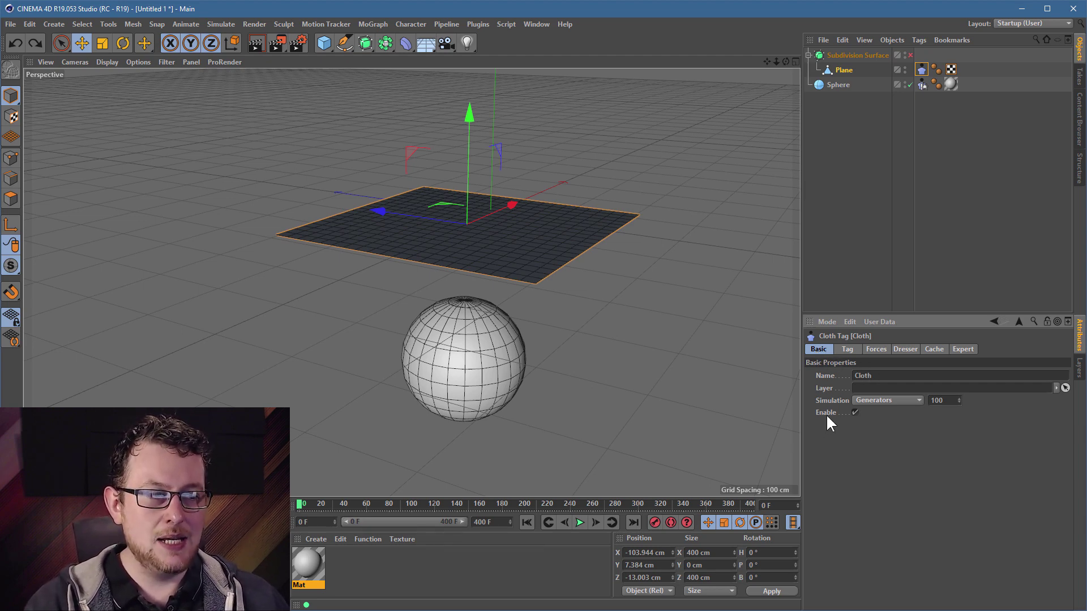
left_click(855, 412)
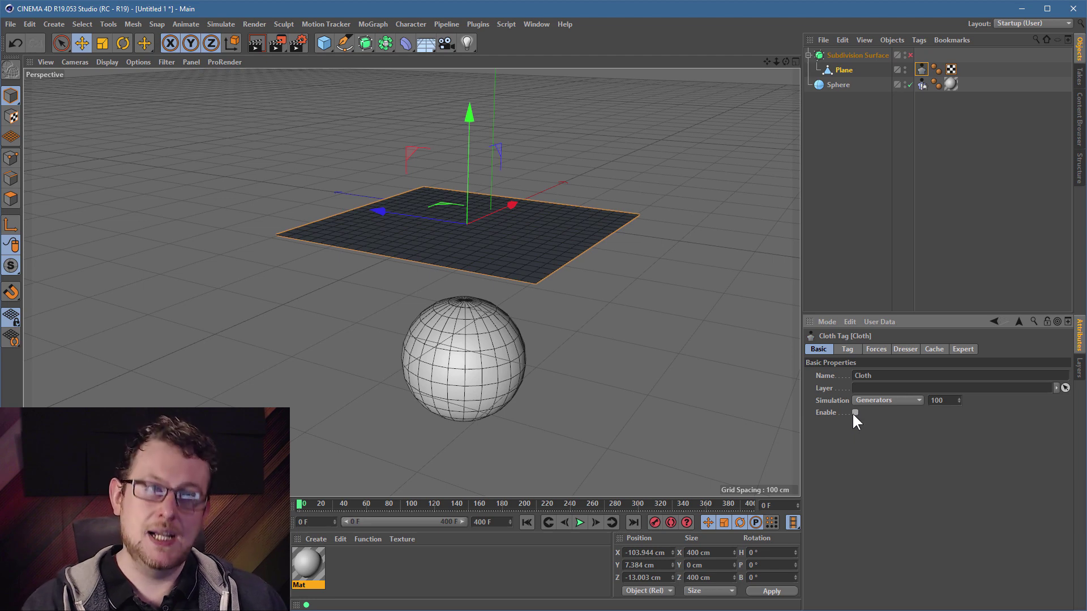
left_click_drag(485, 265, 337, 192)
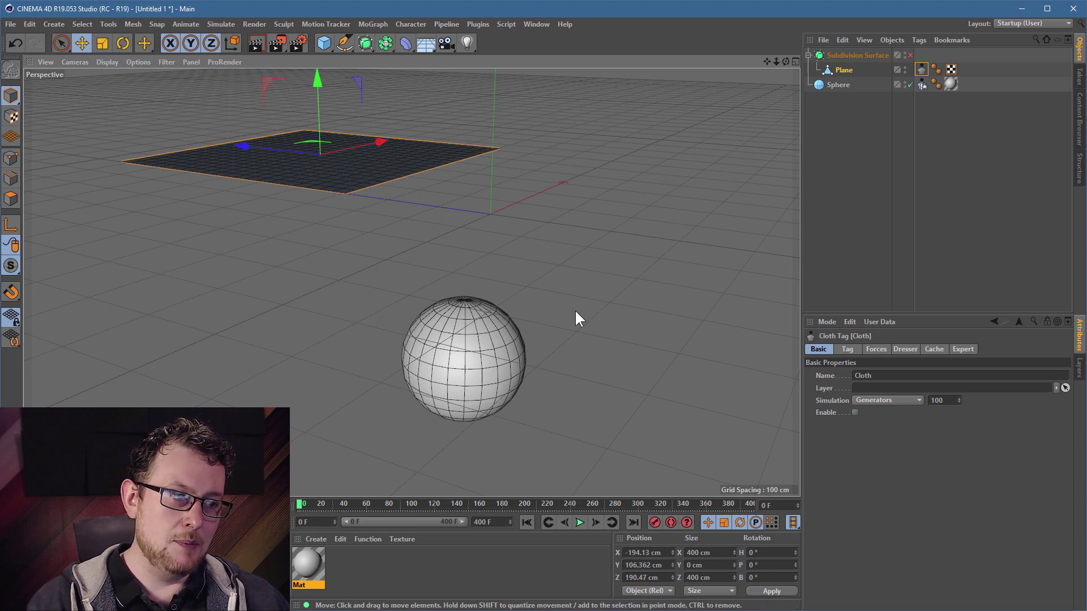
Enable the plane's cloth tag, undo that, and move the plane to about X -206, Y 178, Z 254 cm
left_click(857, 413)
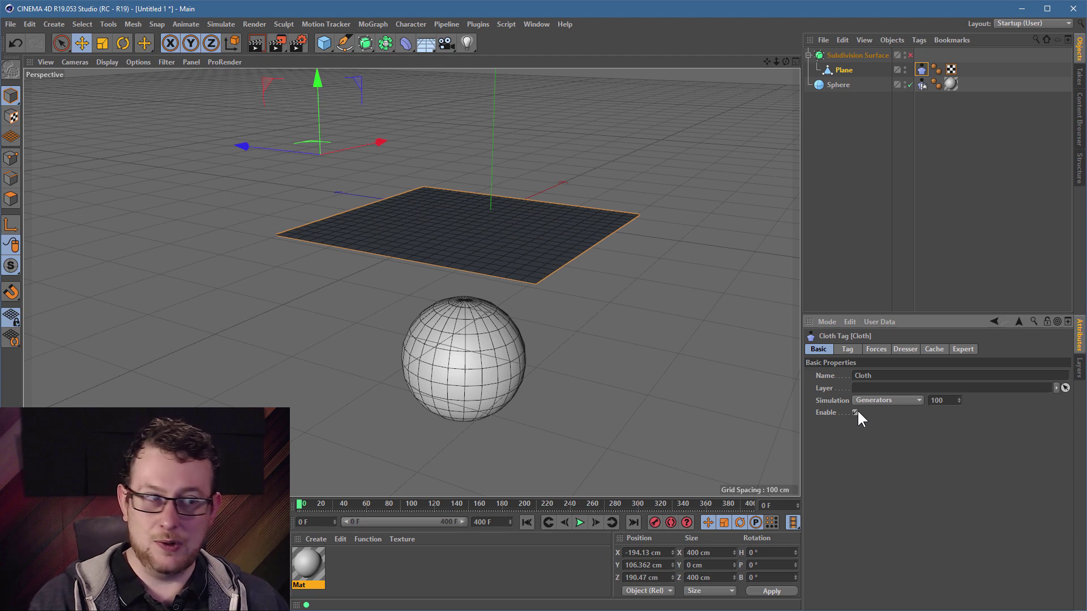
left_click(13, 45)
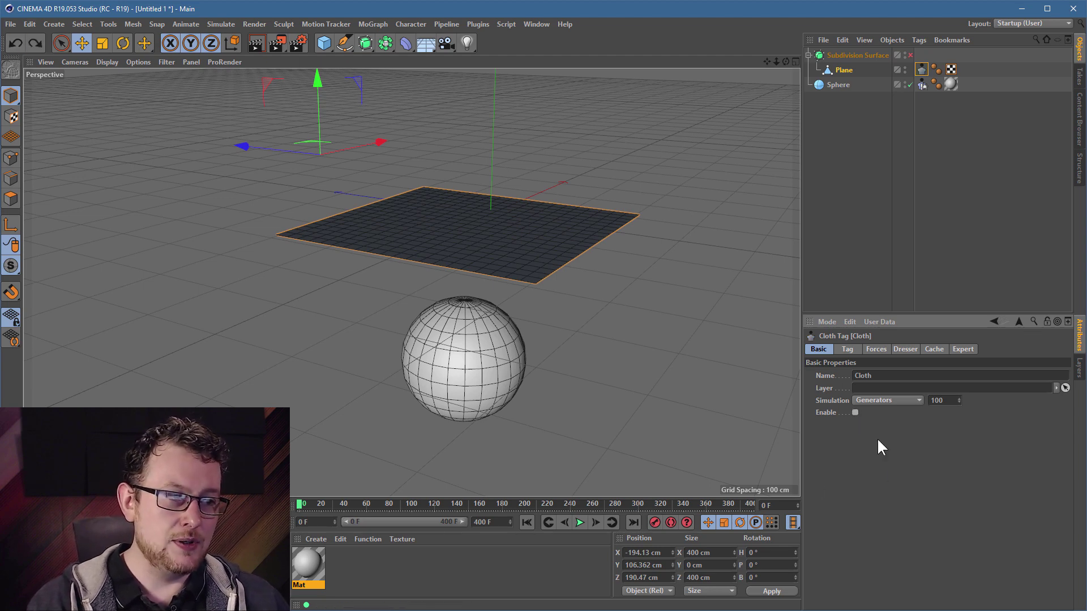
mouse_move(466, 209)
left_mouse_down()
mouse_move(447, 177)
mouse_move(383, 194)
mouse_move(485, 204)
left_mouse_up()
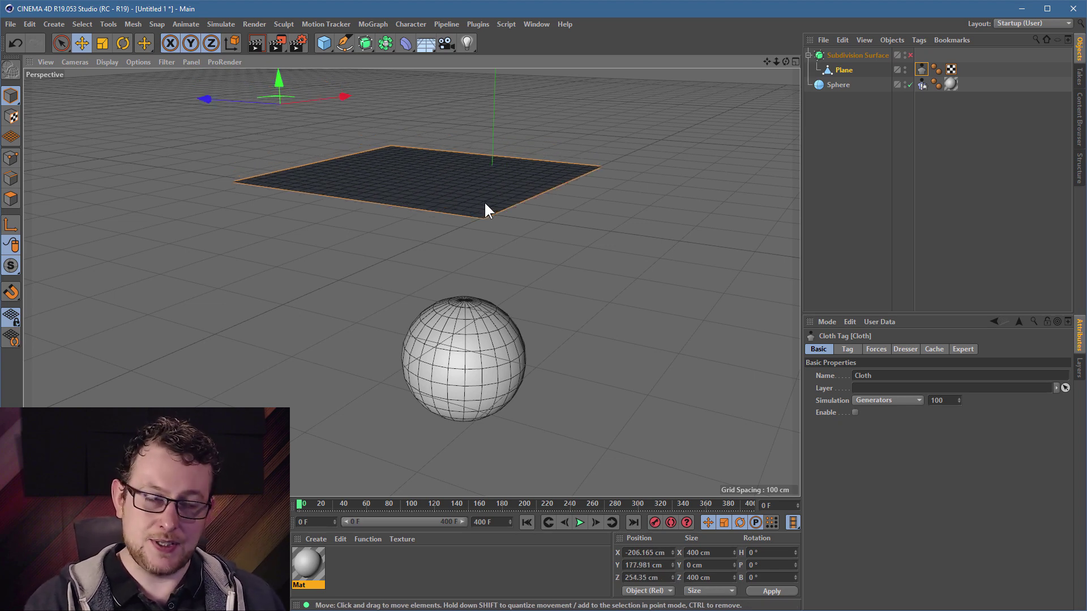
Re-enable the plane's cloth tag and play the cloth simulation over the sphere, stopping at frame 203
left_click(904, 351)
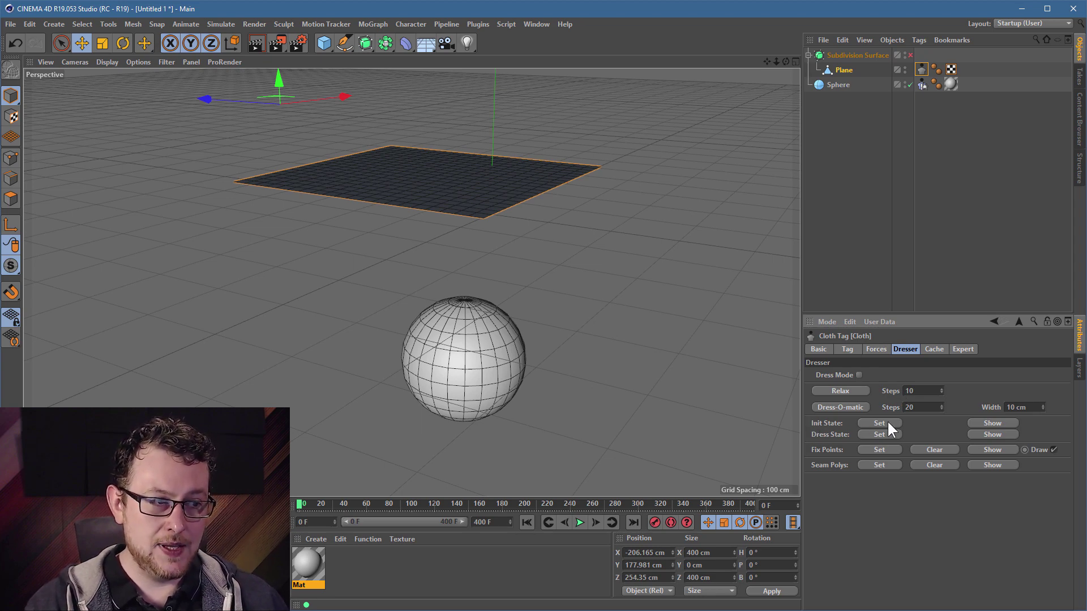
left_click(821, 348)
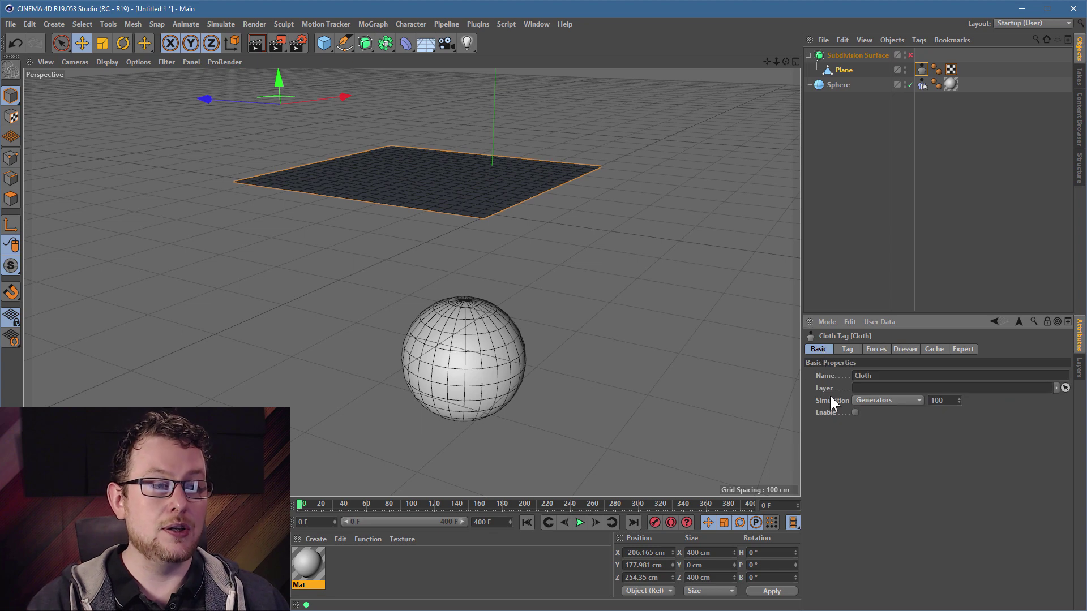
left_click(855, 412)
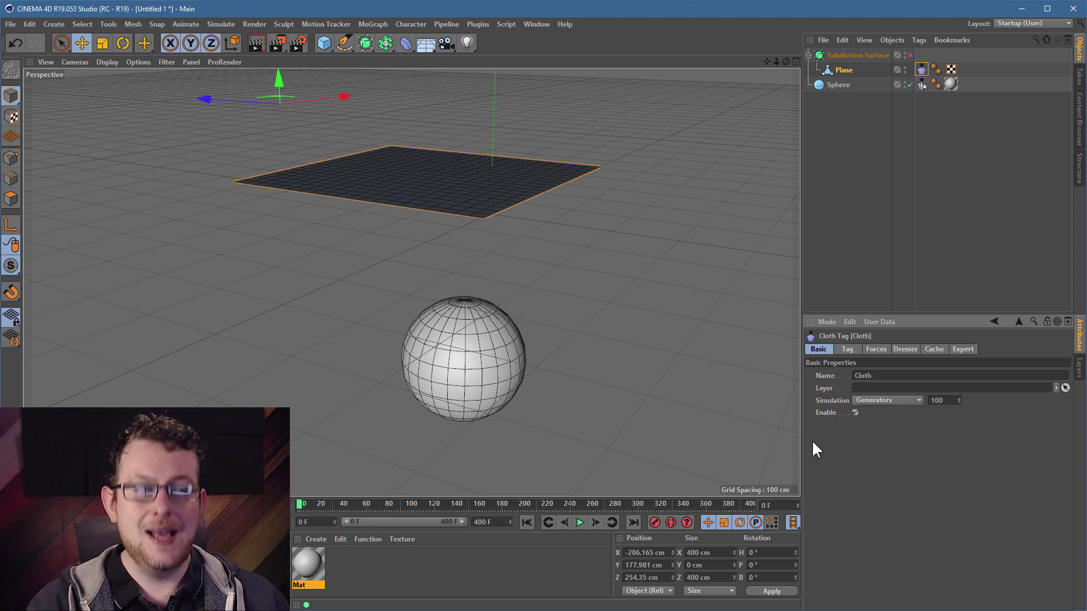
key("F8")
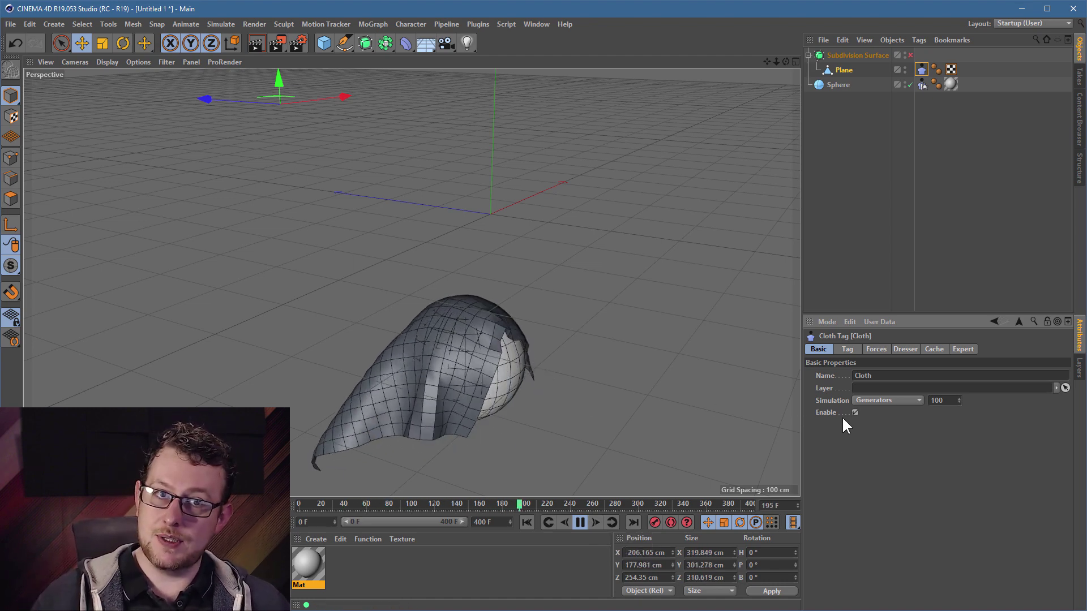
left_click(933, 351)
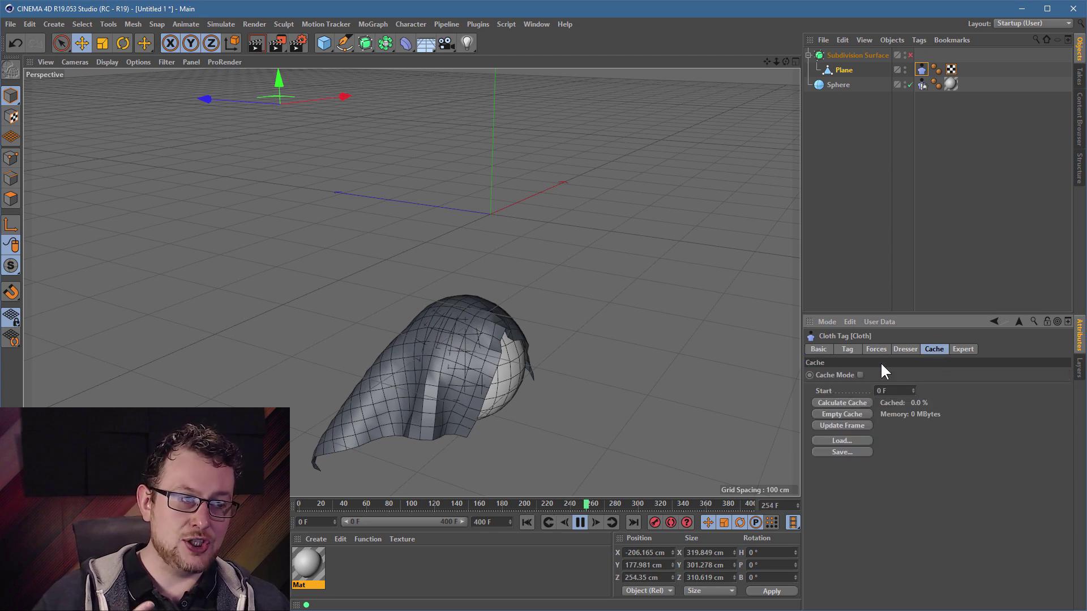
left_click(904, 351)
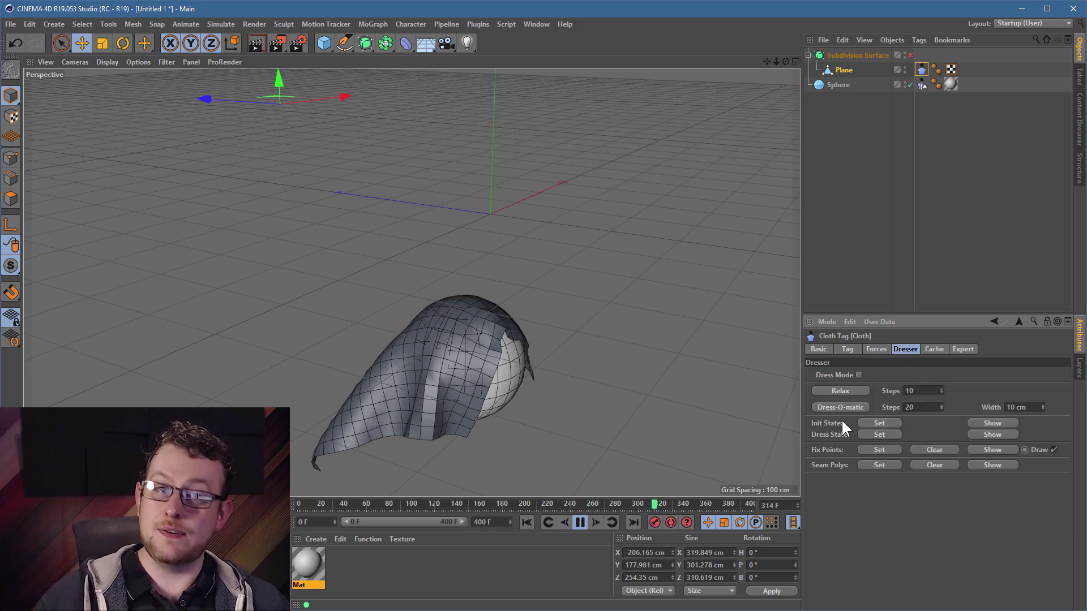
left_click(822, 349)
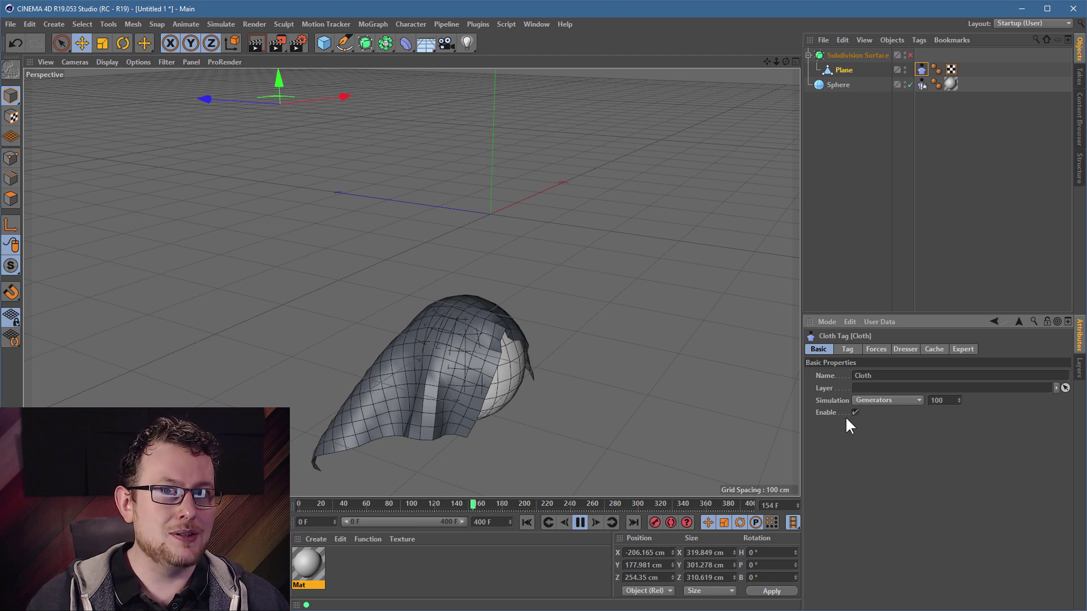
left_click(579, 522)
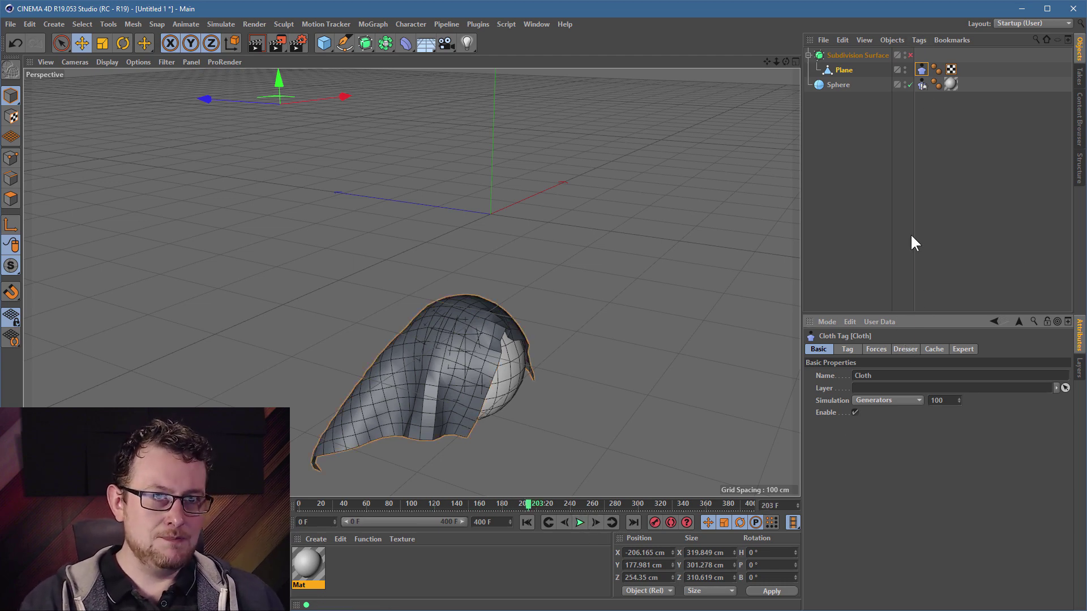
Add a Cloth Surface object to the scene
left_click(220, 24)
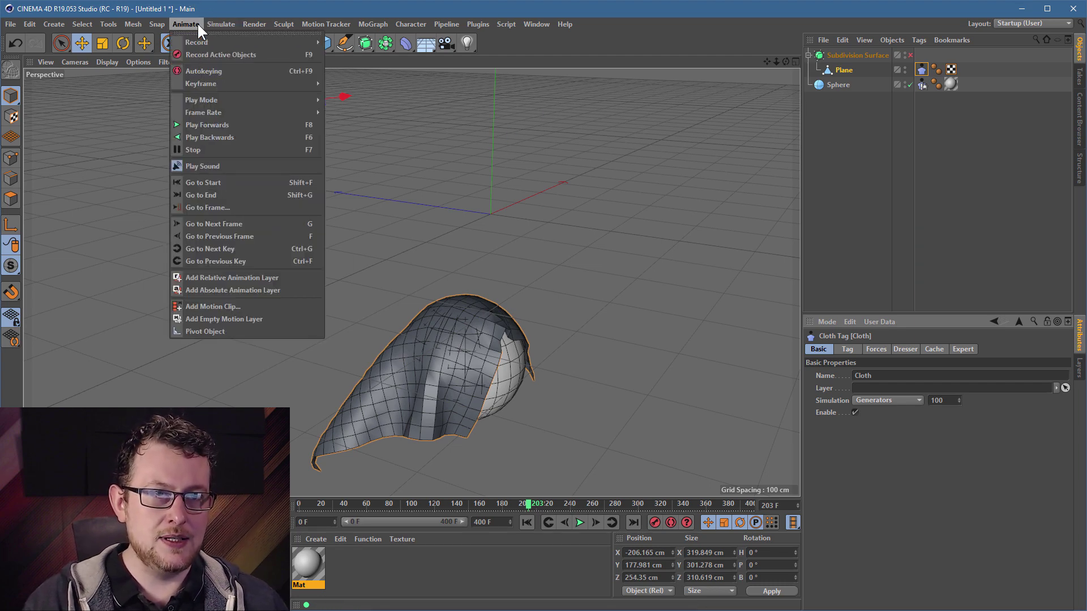
mouse_move(224, 42)
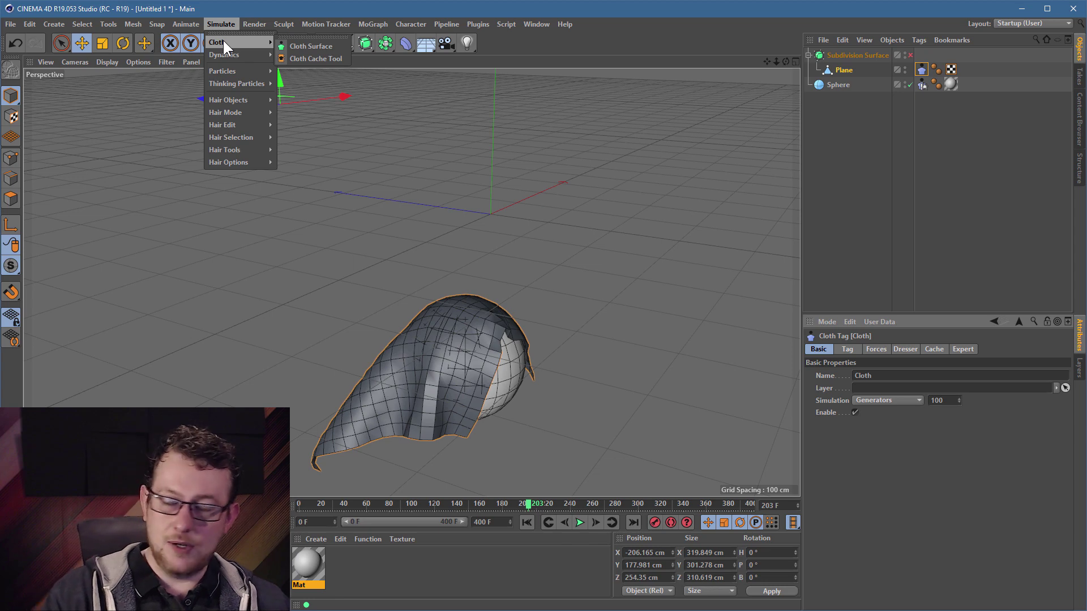
left_click(330, 48)
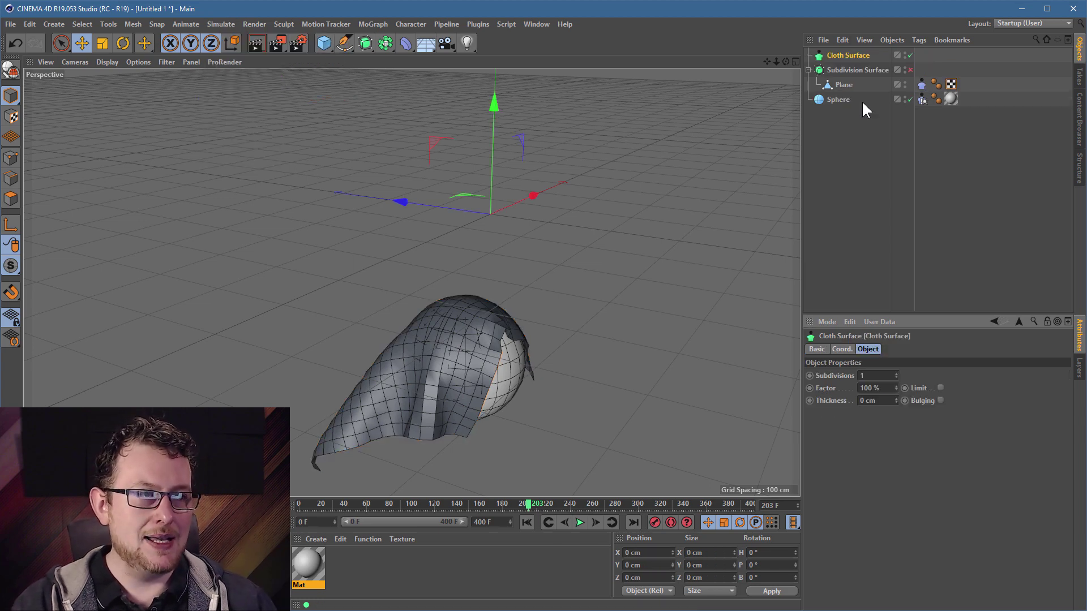
Hide the sphere under the draped cloth, leaving its object enabled
left_click(859, 67)
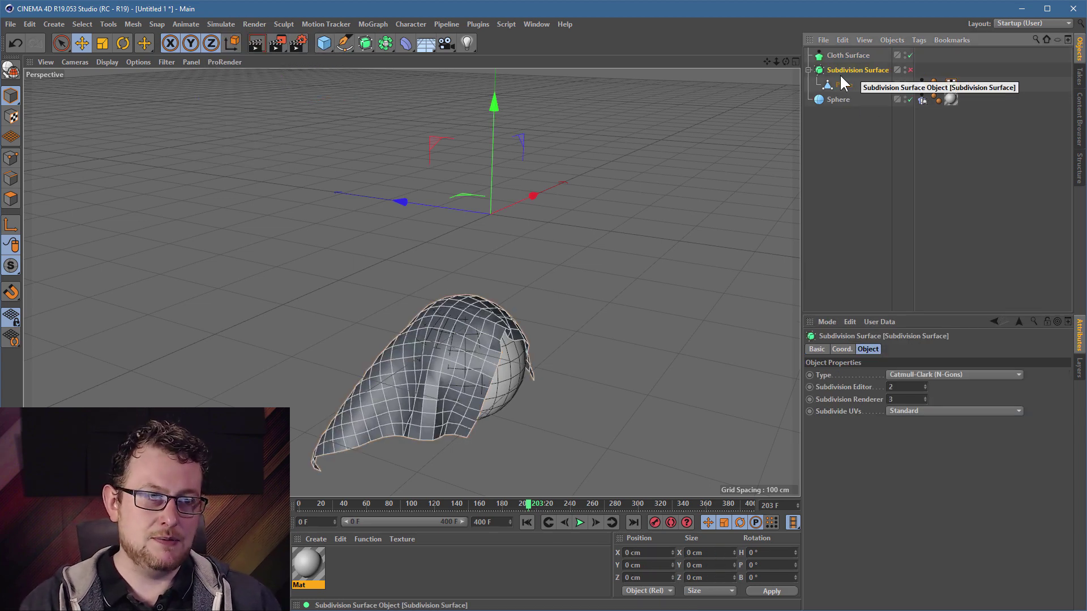
left_click(904, 97)
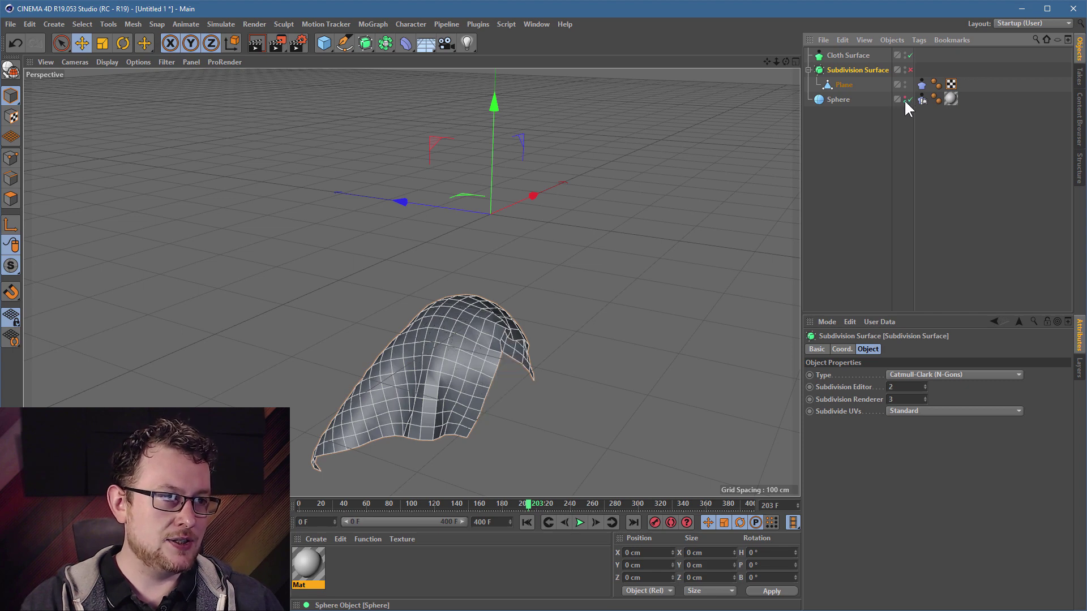
left_click(904, 101)
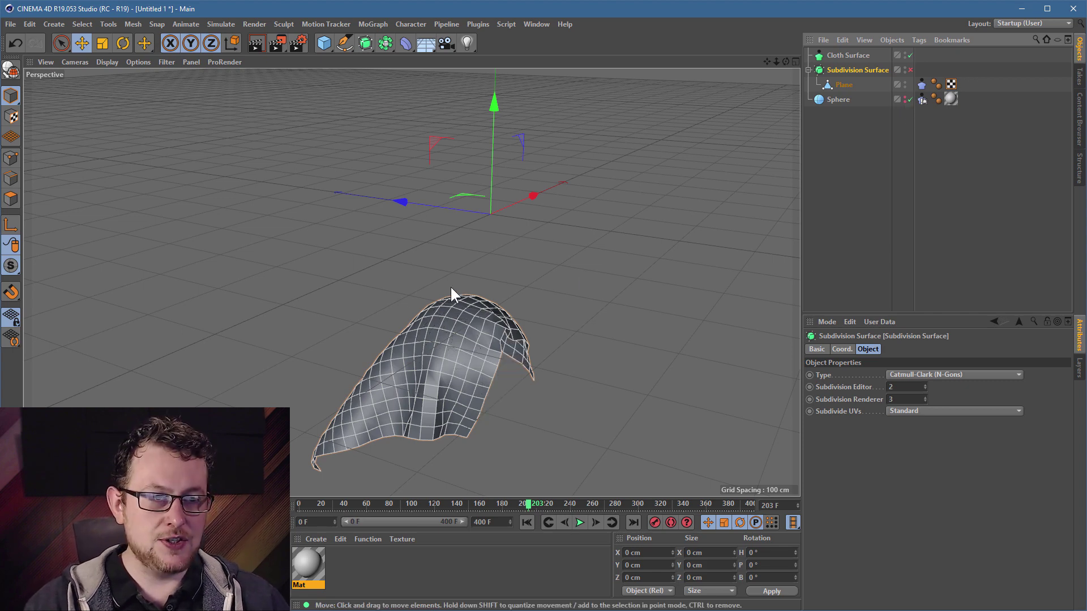
Frame the draped cloth up close and display it with smooth shading without wireframe lines
left_click_drag(443, 339, 423, 397, "alt")
right_click_drag(471, 321, 573, 281, "alt")
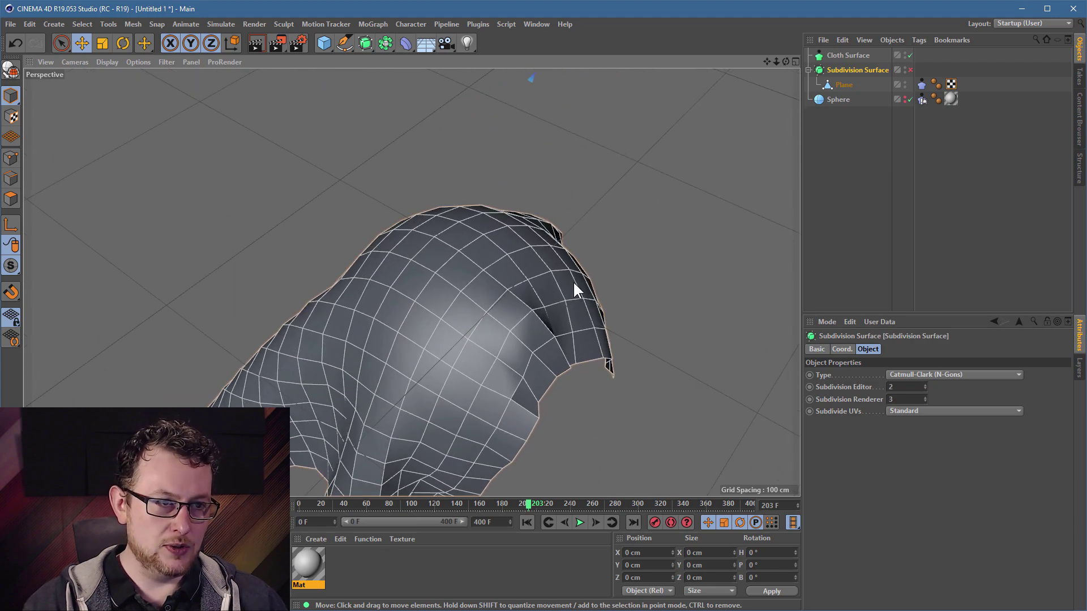
left_click_drag(572, 281, 345, 242, "alt")
middle_click_drag(498, 235, 334, 147, "alt")
left_click_drag(336, 152, 651, 369, "alt")
left_click_drag(530, 288, 472, 241, "alt")
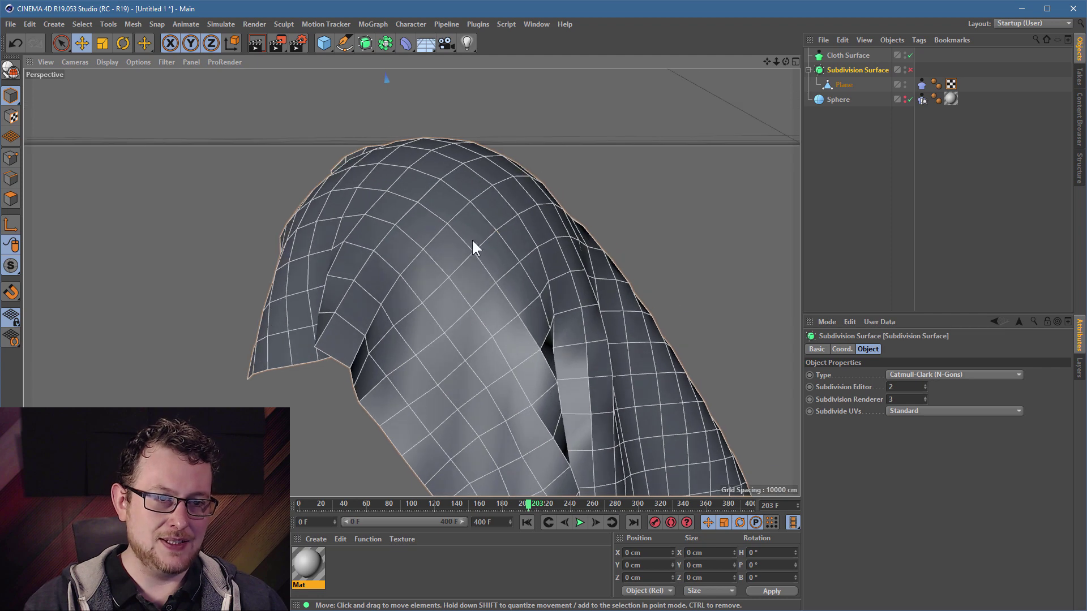
left_click(132, 62)
left_click(109, 80)
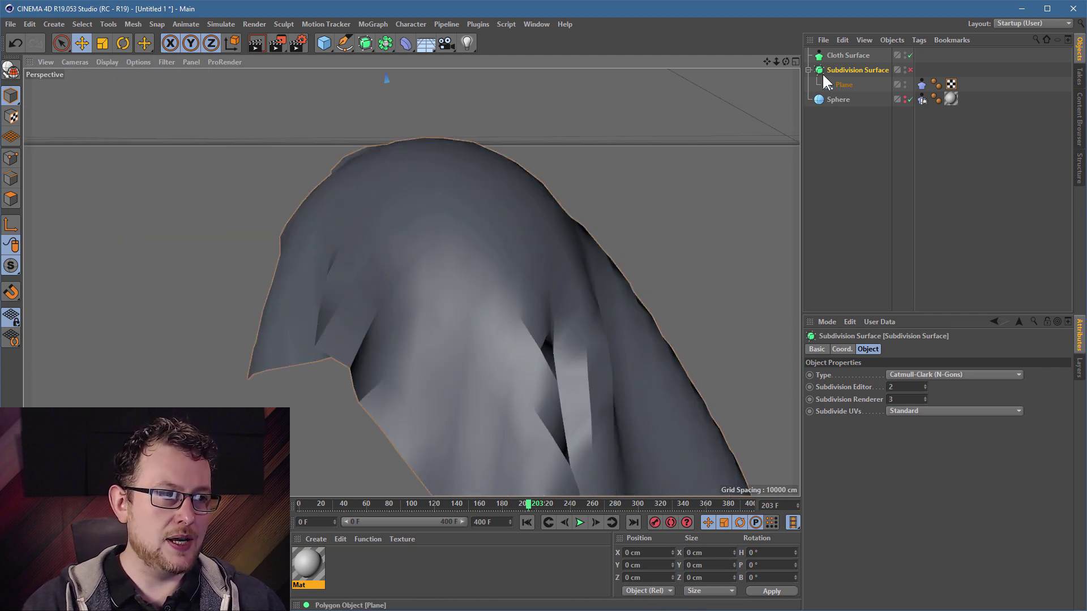
Compare the cloth's folds with the Subdivision Surface switched on and off
left_click(909, 68)
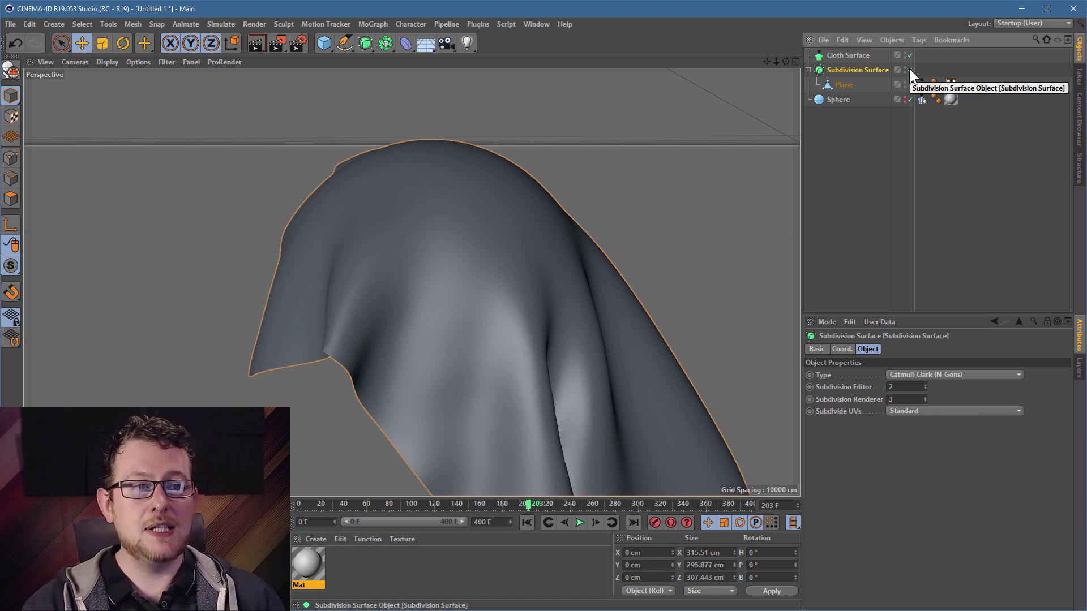
left_click(909, 69)
left_click(909, 69)
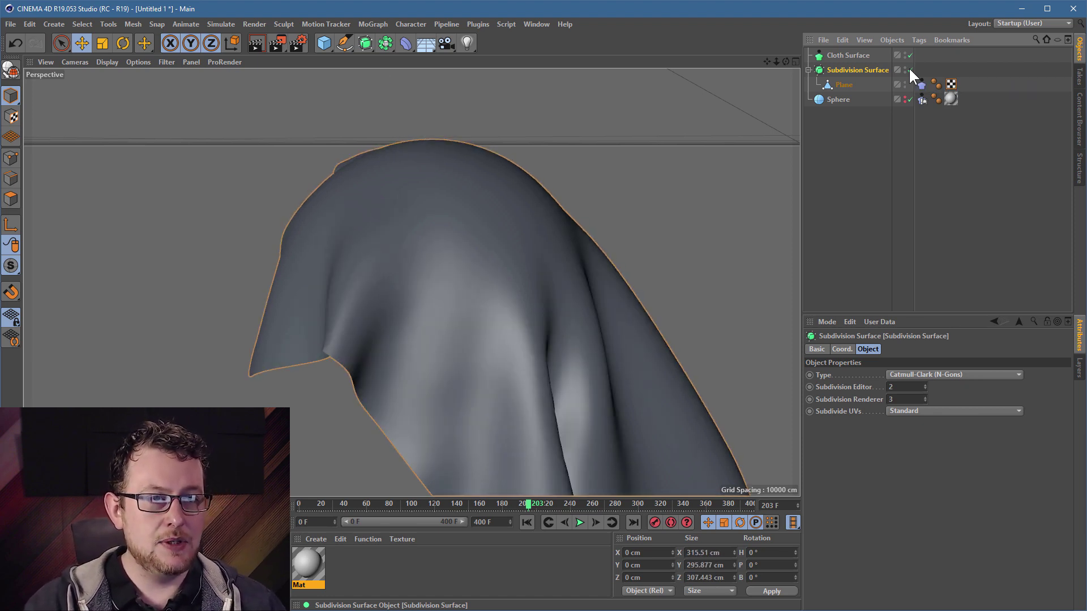
left_click(909, 67)
Examine the cloth's upper outline up close with the Subdivision Surface on and off, leaving it disabled
right_click_drag(368, 152, 515, 121, "alt")
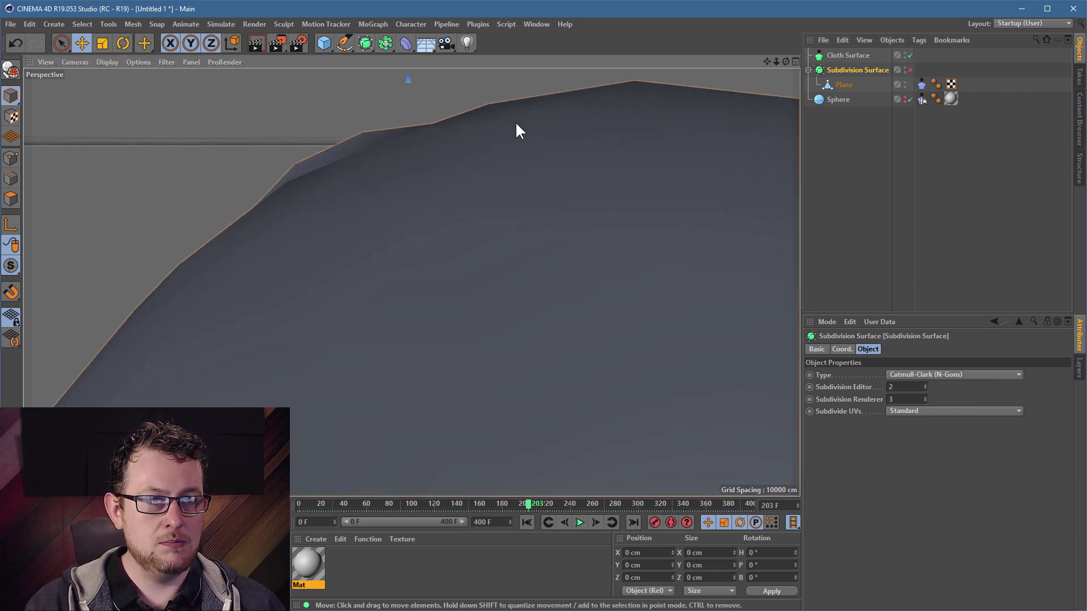
middle_click_drag(515, 121, 438, 184, "alt")
left_click_drag(466, 194, 469, 179, "alt")
middle_click_drag(491, 177, 512, 147, "alt")
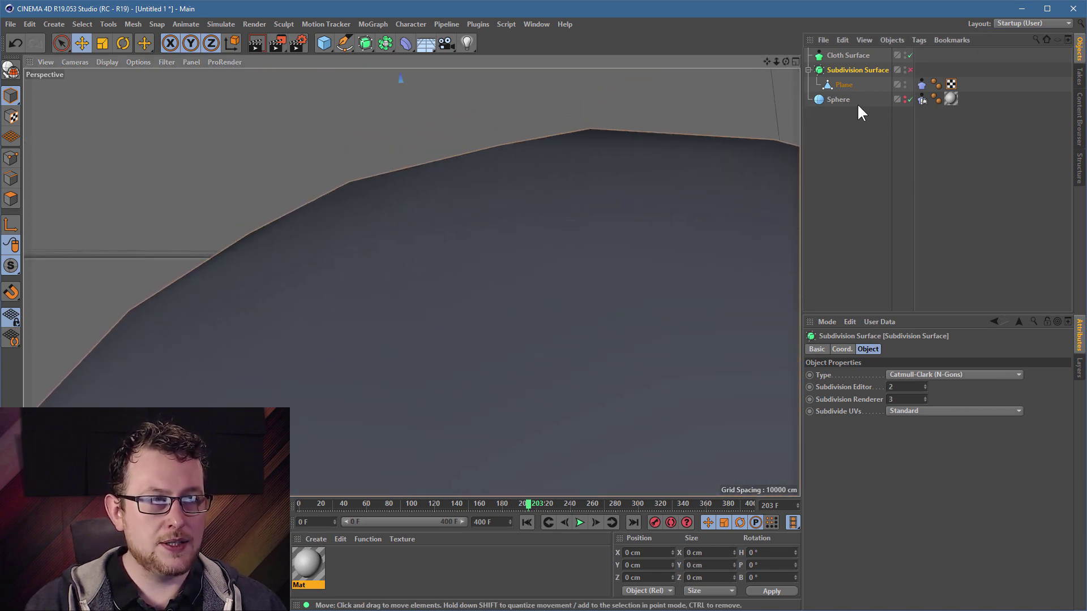
left_click(910, 67)
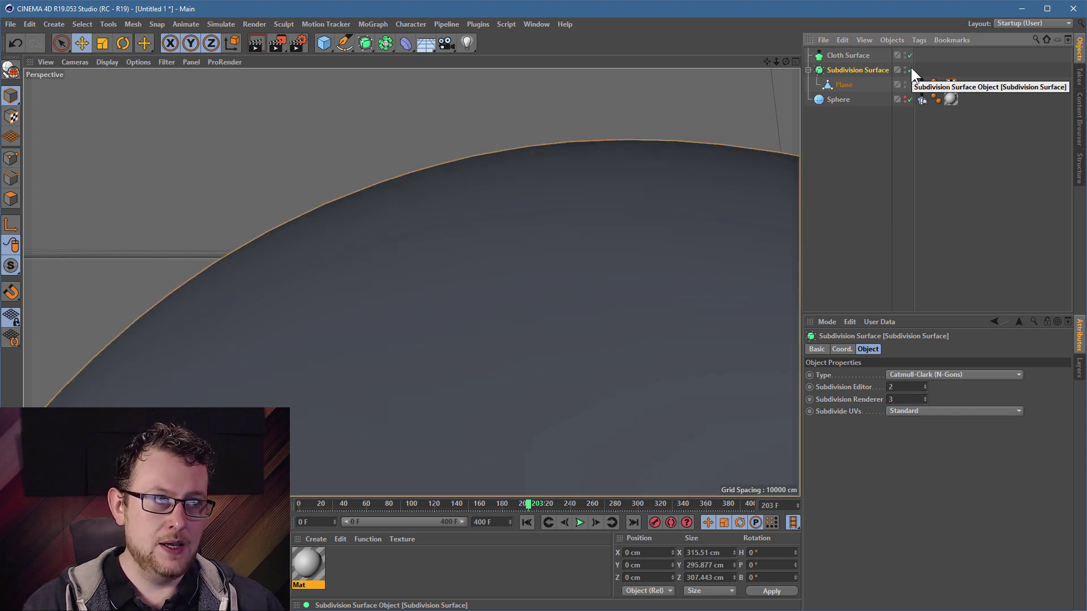
left_click(910, 68)
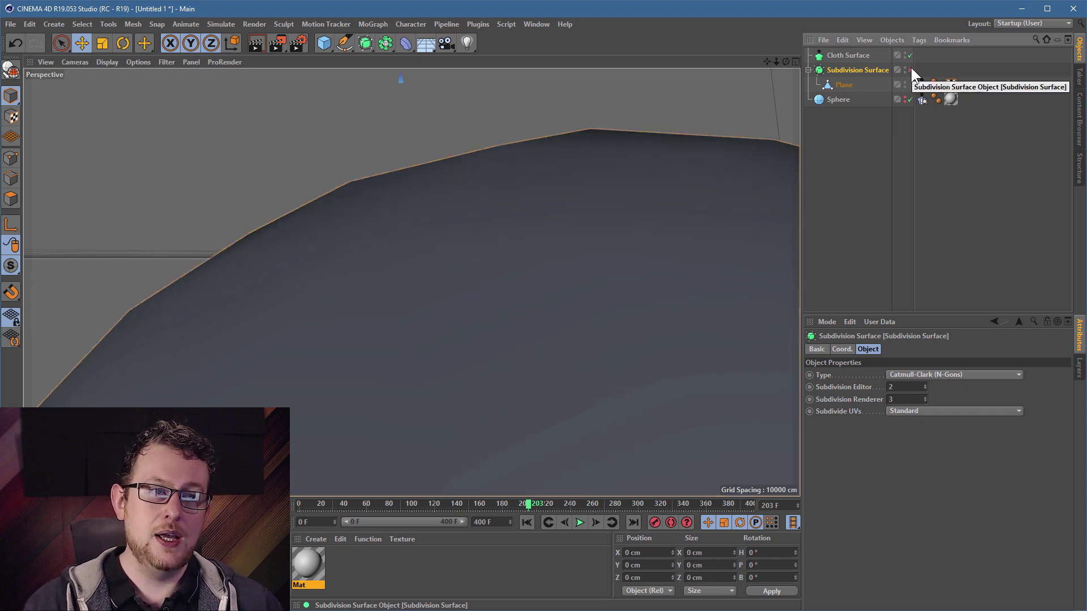
left_click(910, 67)
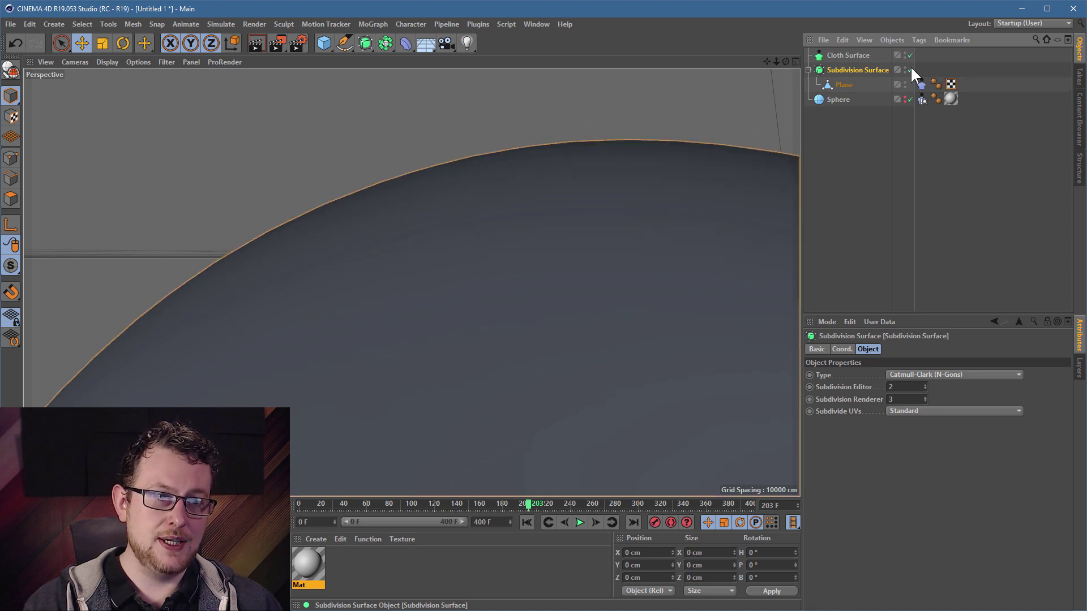
left_click(910, 68)
left_click(910, 69)
left_click(910, 69)
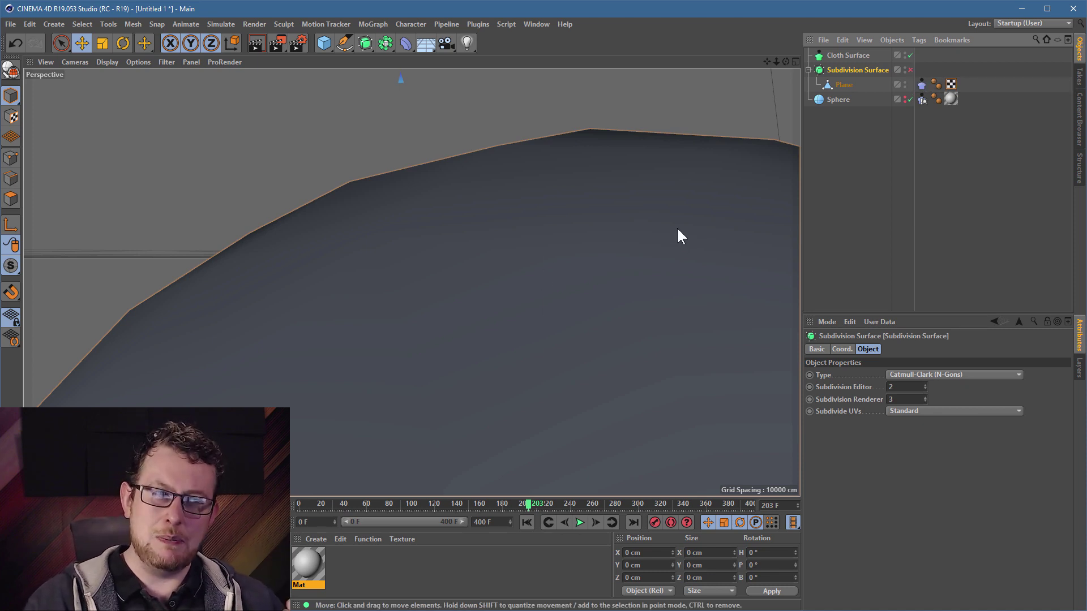
Replace the sphere with a 200 cm cube and lower it to about Y -265 cm
left_click(829, 99)
key("Delete")
left_click(324, 43)
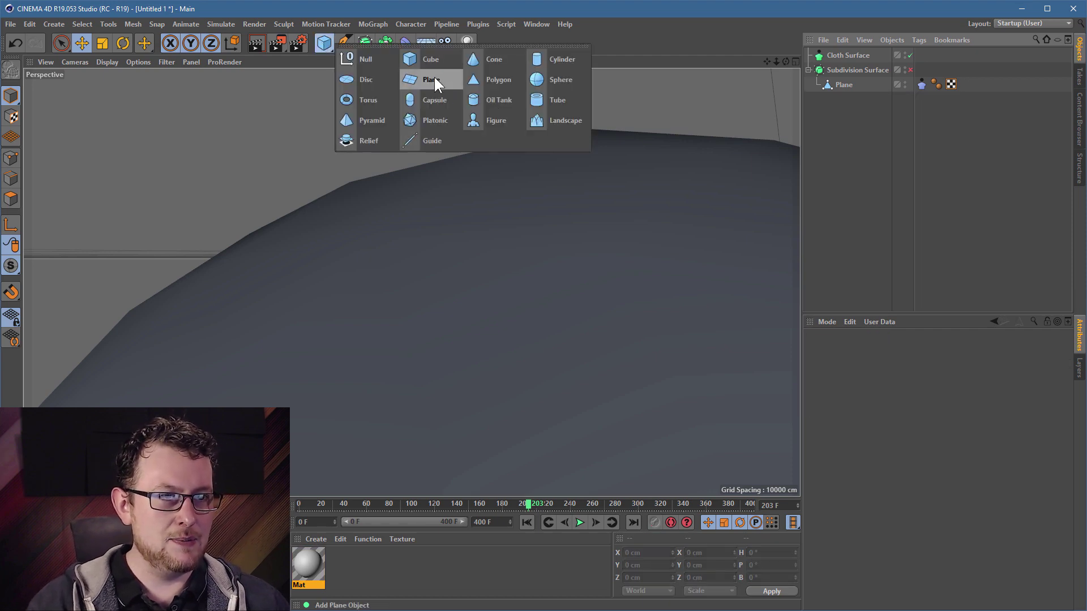
left_click(430, 58)
left_click_drag(515, 318, 543, 379, "alt")
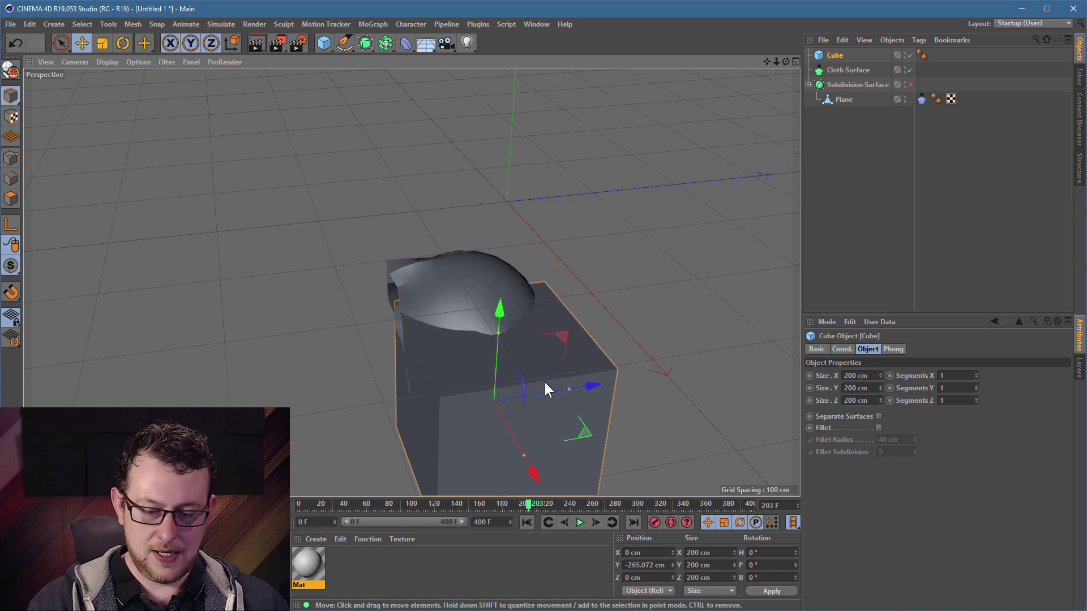
Rotate the cube to about H 35°, P -37°, B 51° and apply the Mat material to it
key("r")
left_click_drag(448, 357, 516, 296)
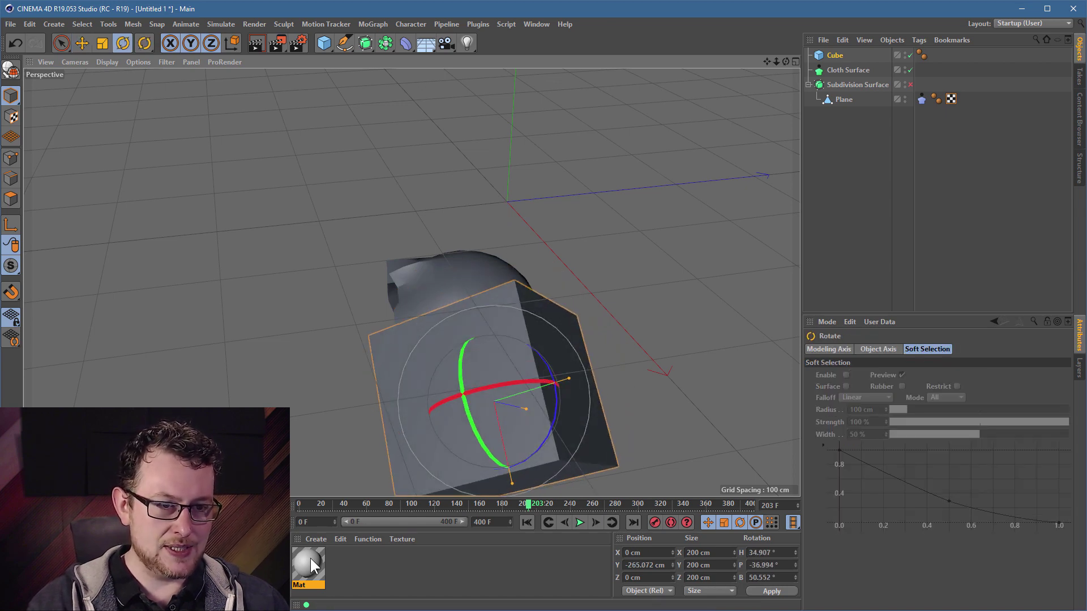
left_click_drag(423, 337, 415, 288)
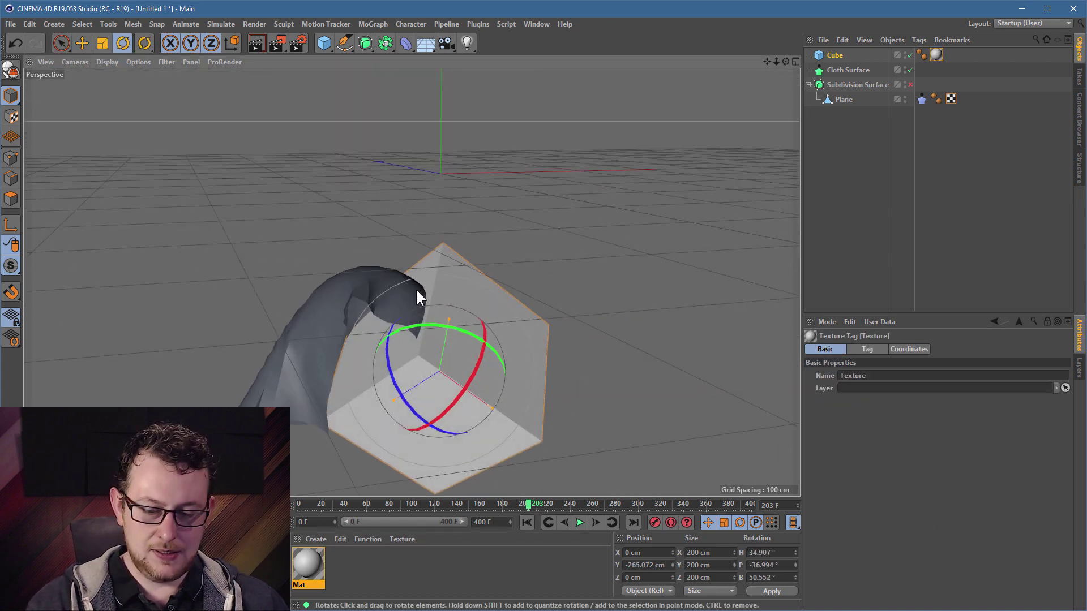
Move the cube to about X -123, Y -355, Z 19 cm under the cloth and give it a Cloth Collider tag
key("e")
left_click_drag(424, 249, 345, 300)
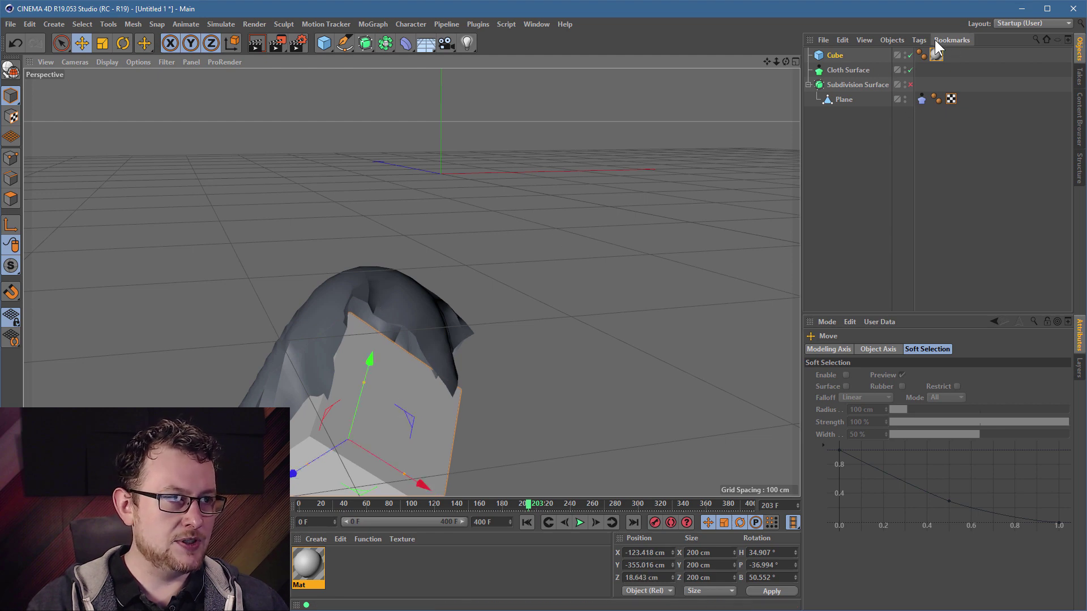
left_click(919, 39)
mouse_move(946, 157)
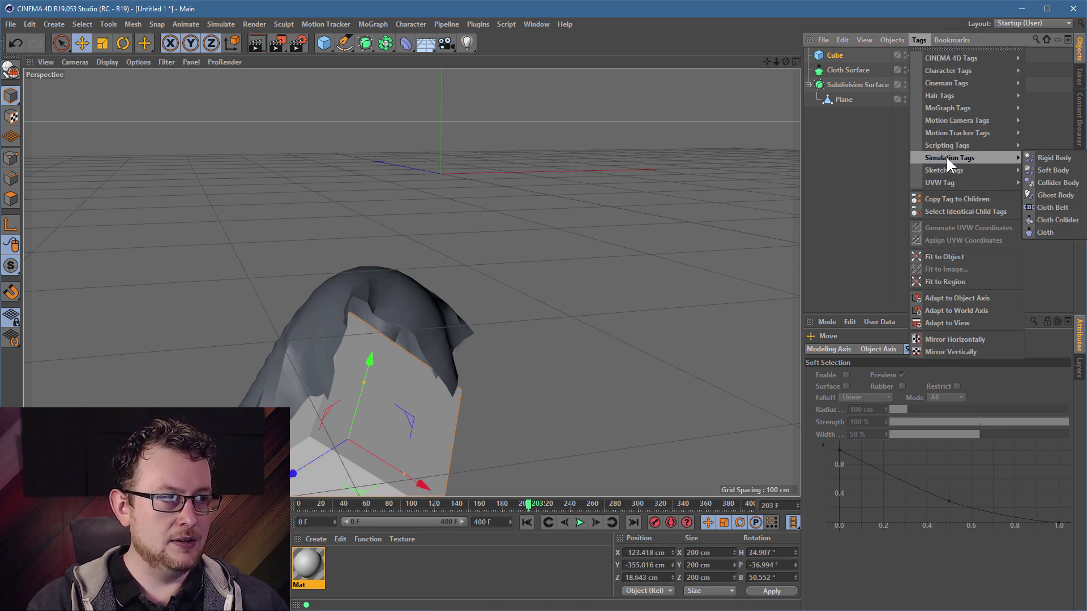
left_click(1050, 219)
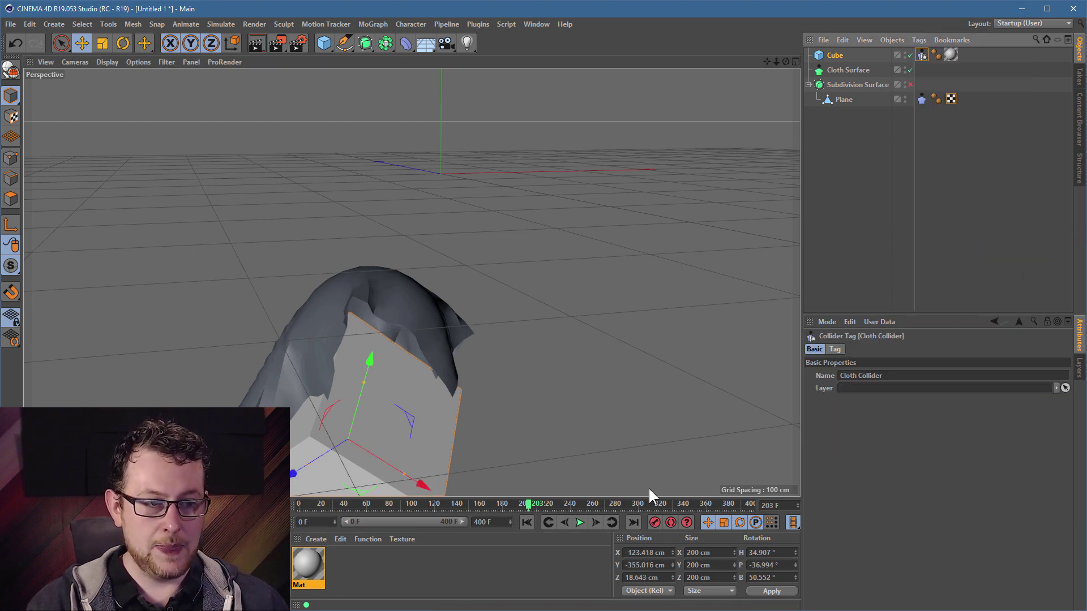
Play the simulation from the start and examine from several angles how the cloth drapes over the rotated cube
left_click(536, 521)
left_click(579, 522)
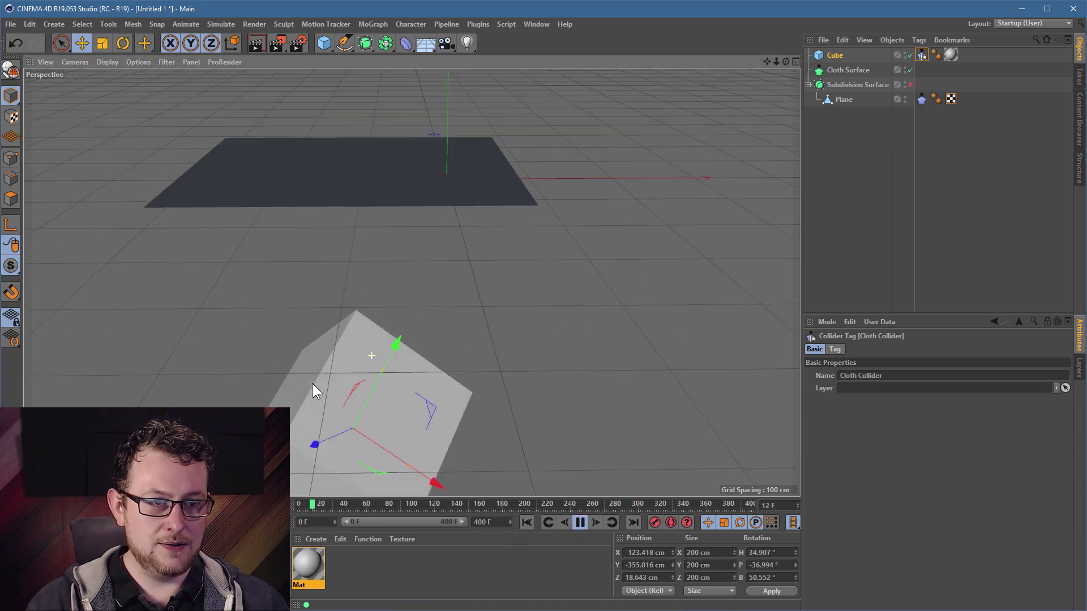
left_click_drag(311, 382, 396, 284, "alt")
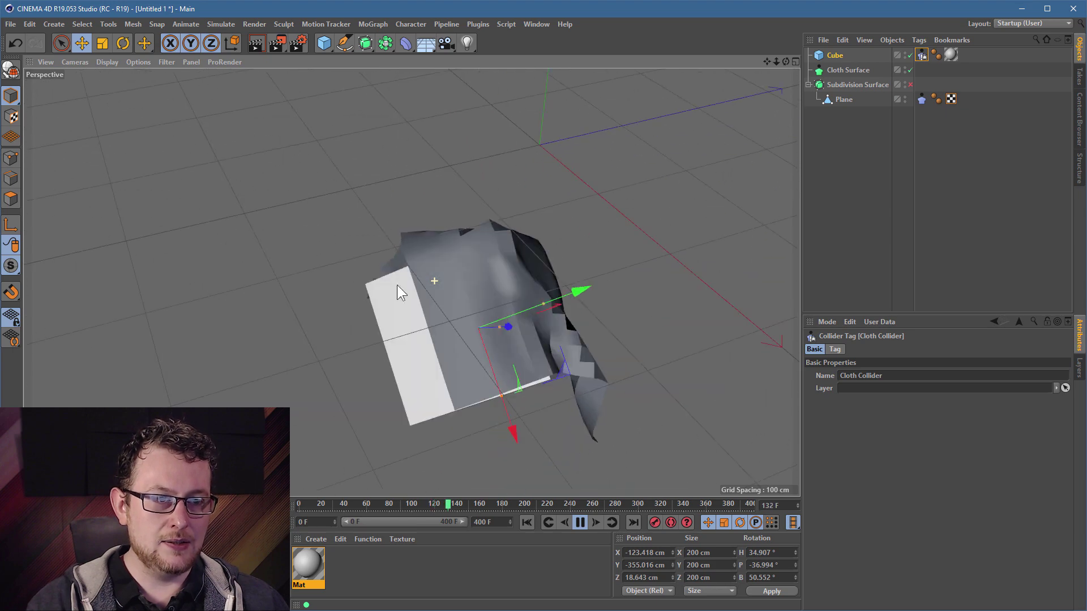
scroll(503, 252, "up", 2)
left_click_drag(449, 237, 735, 196, "alt")
left_click_drag(407, 270, 593, 226, "alt")
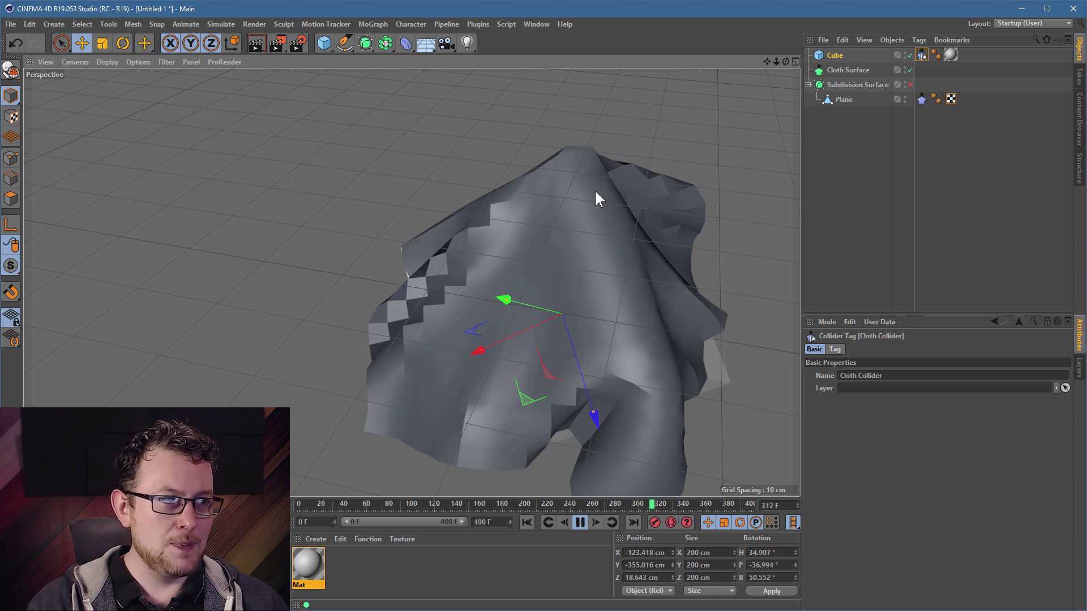
middle_click_drag(594, 189, 569, 190, "alt")
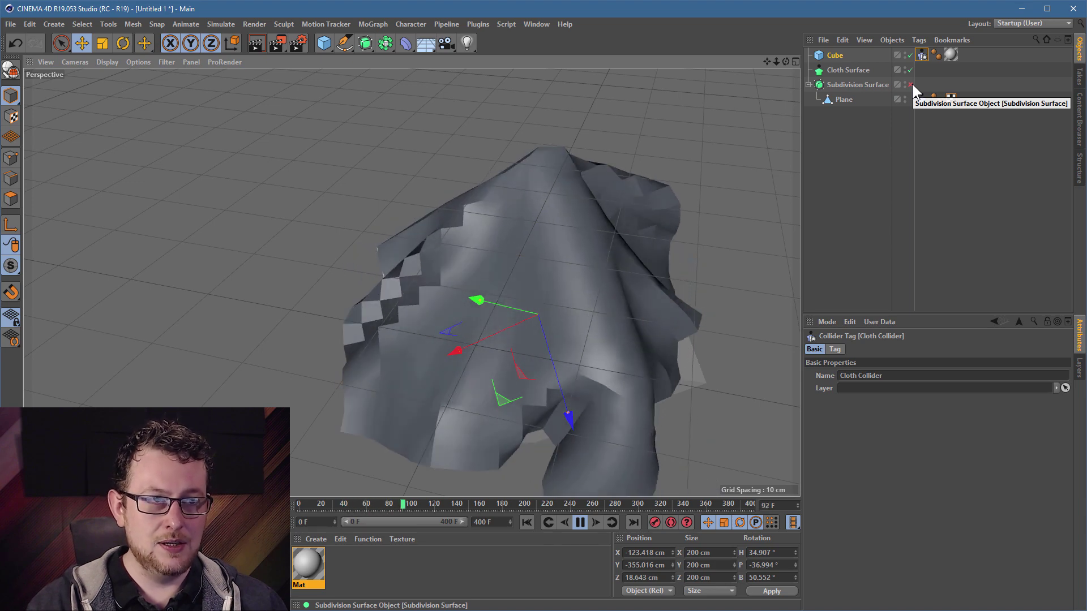
Enable the Subdivision Surface and examine the smoothed cloth around the cube's corners and edges
left_click(910, 85)
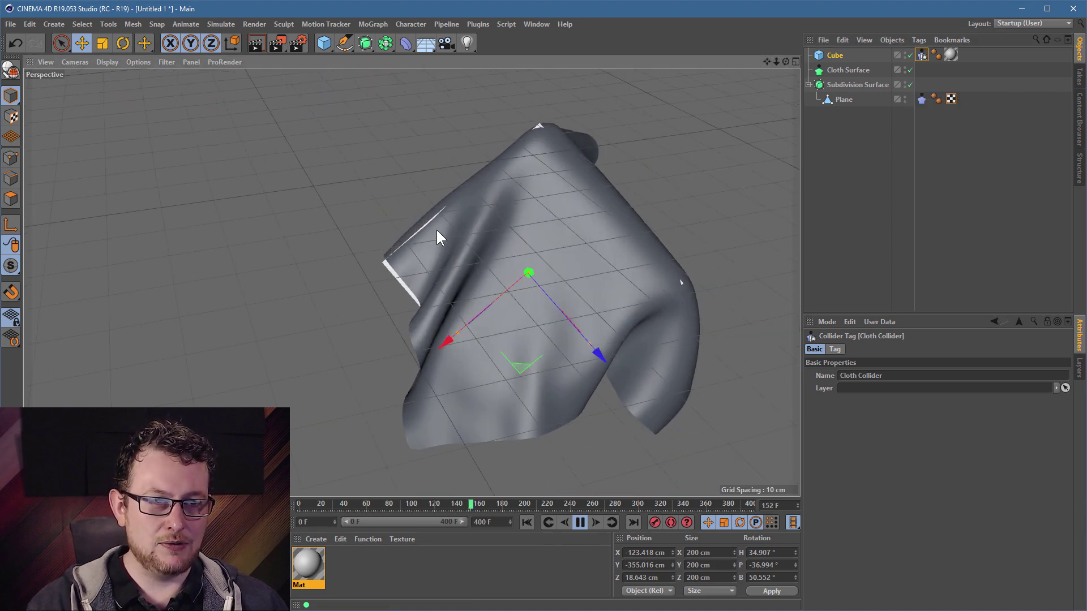
left_click_drag(437, 237, 525, 135, "alt")
mouse_move(513, 143)
right_mouse_down("alt")
mouse_move(510, 164)
mouse_move(505, 153)
right_mouse_up("alt")
middle_click_drag(505, 154, 575, 153, "alt")
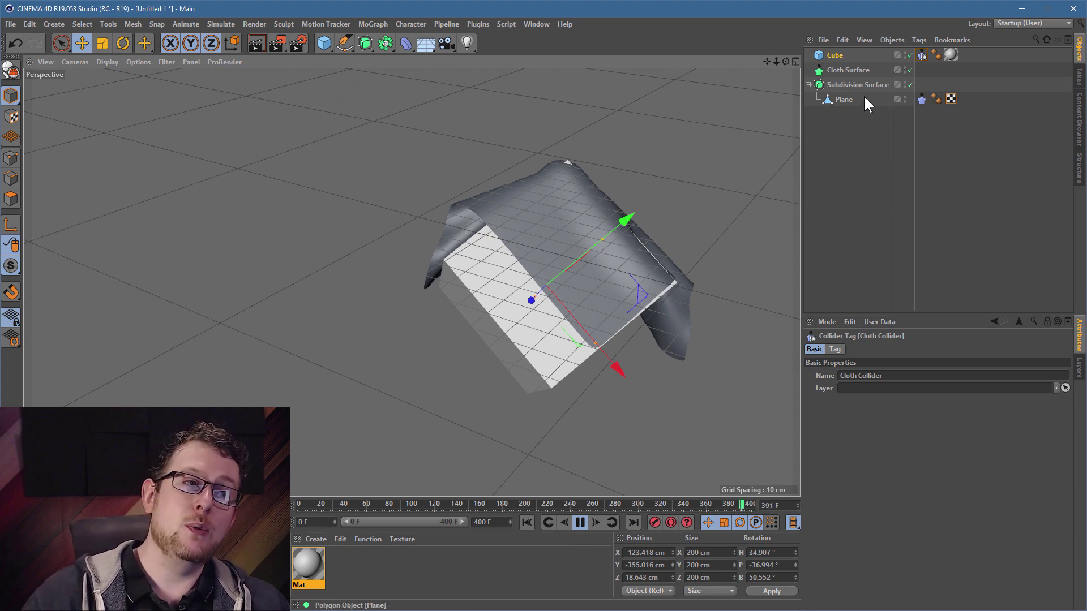
Select the Cloth Surface, stop the playback at about frame 190 and view the draped cube up close
left_click(840, 70)
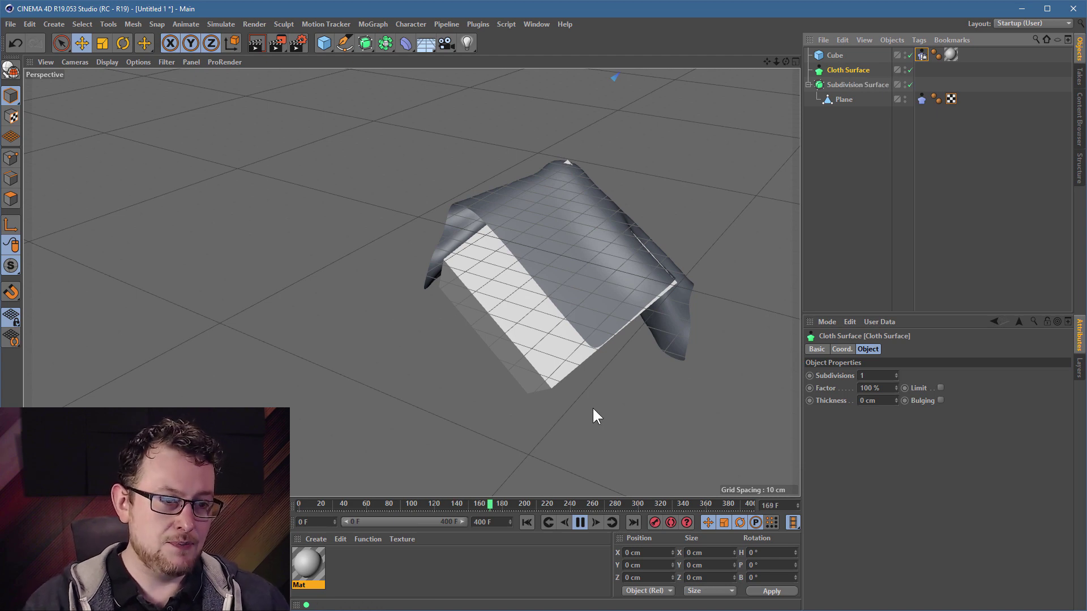
left_click(579, 521)
scroll(591, 209, "up", 2)
left_click_drag(585, 223, 600, 226, "alt")
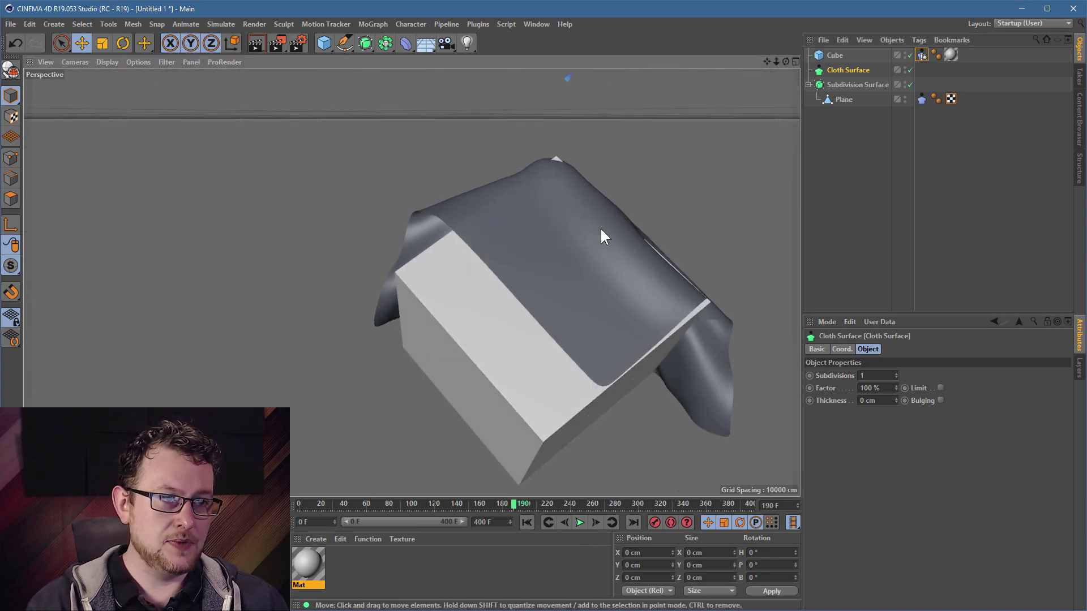
middle_click_drag(600, 226, 549, 235, "alt")
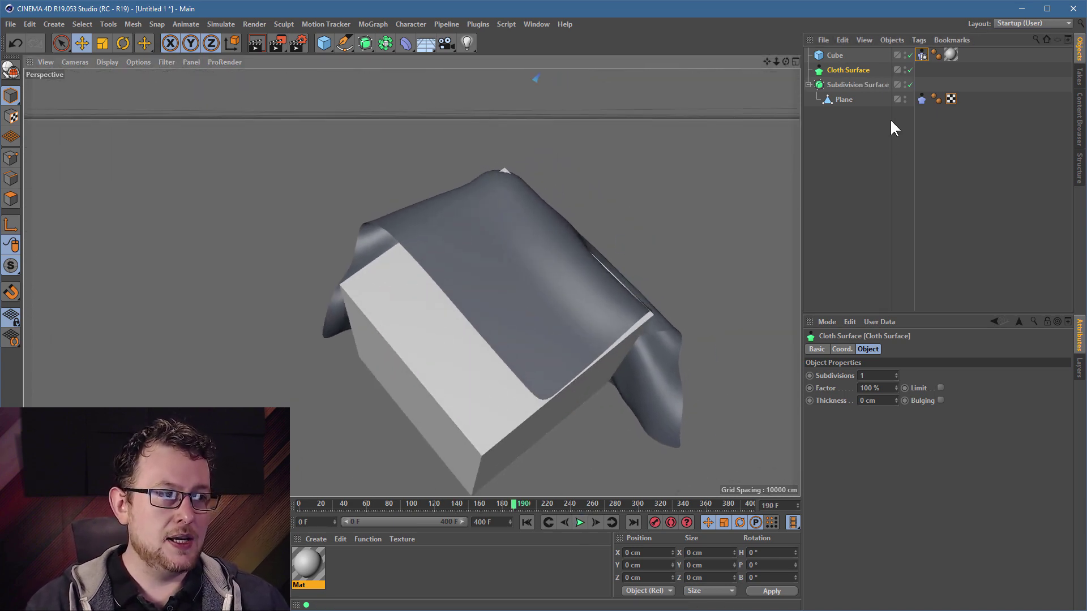
Turn on mesh lines in the shaded view and examine the subdivided cloth around the cube's exposed upper corner
left_click(846, 68)
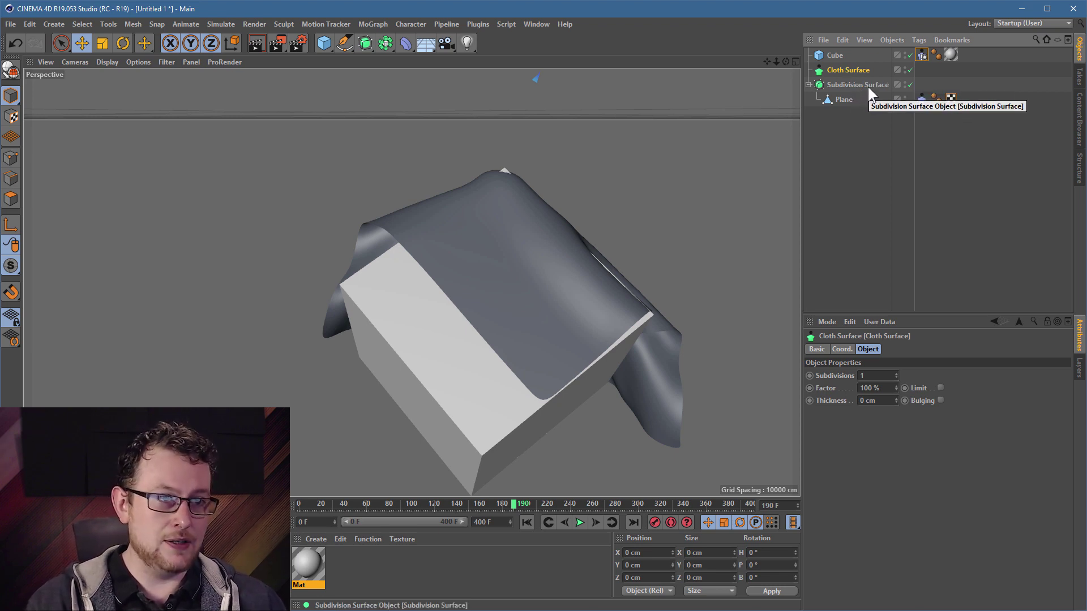
left_click_drag(520, 208, 420, 199, "alt")
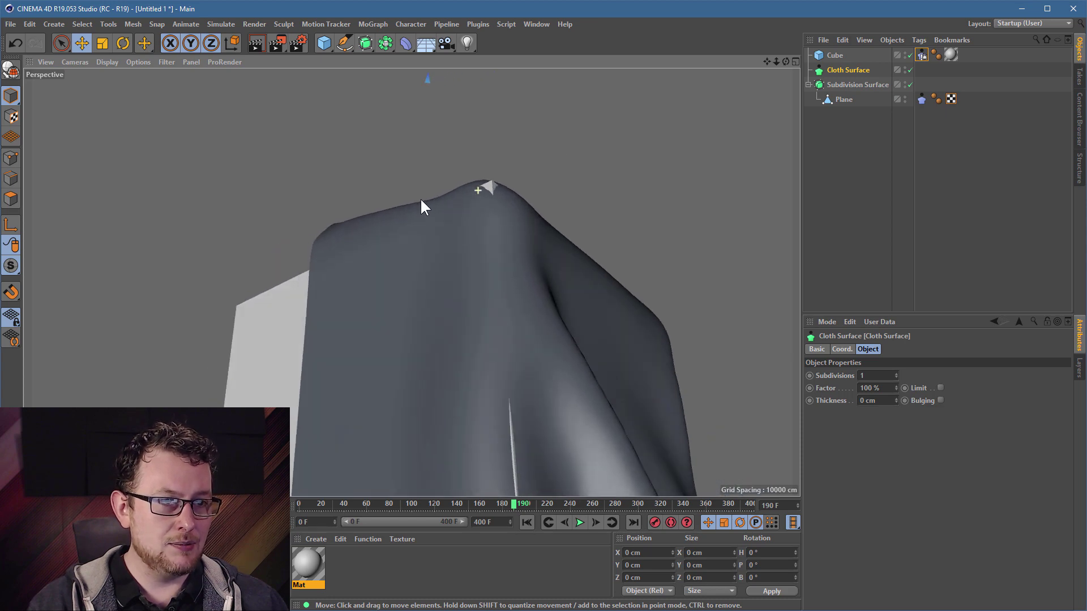
left_click(121, 62)
left_click(125, 90)
scroll(467, 197, "up", 2)
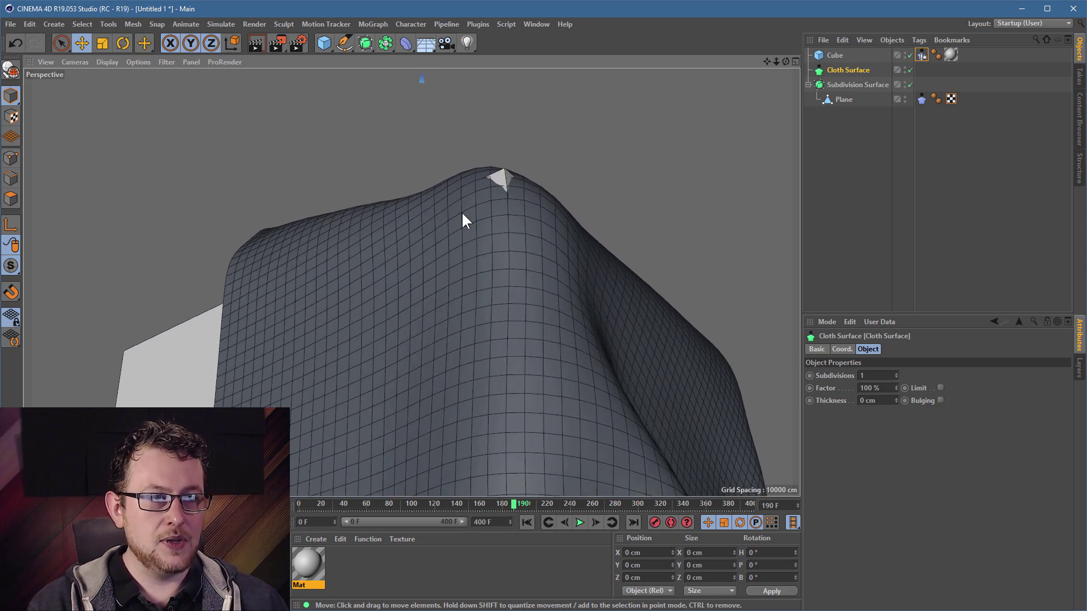
left_click_drag(463, 219, 796, 211, "alt")
left_click(847, 85)
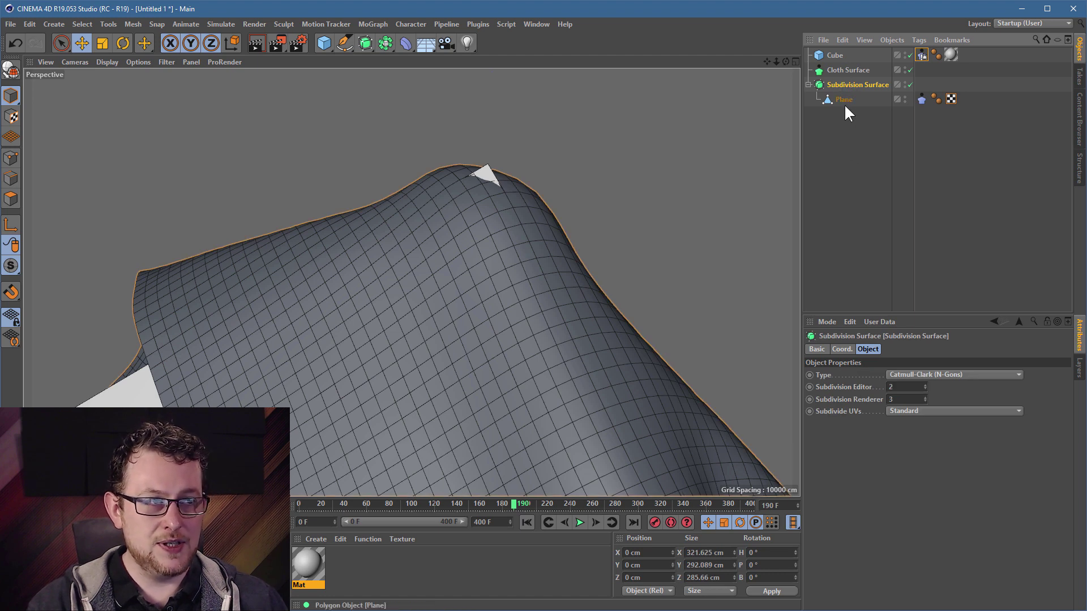
Make the Plane a child of the Cloth Surface instead of the Subdivision Surface and shade the viewport without mesh lines
left_click_drag(841, 98, 840, 70)
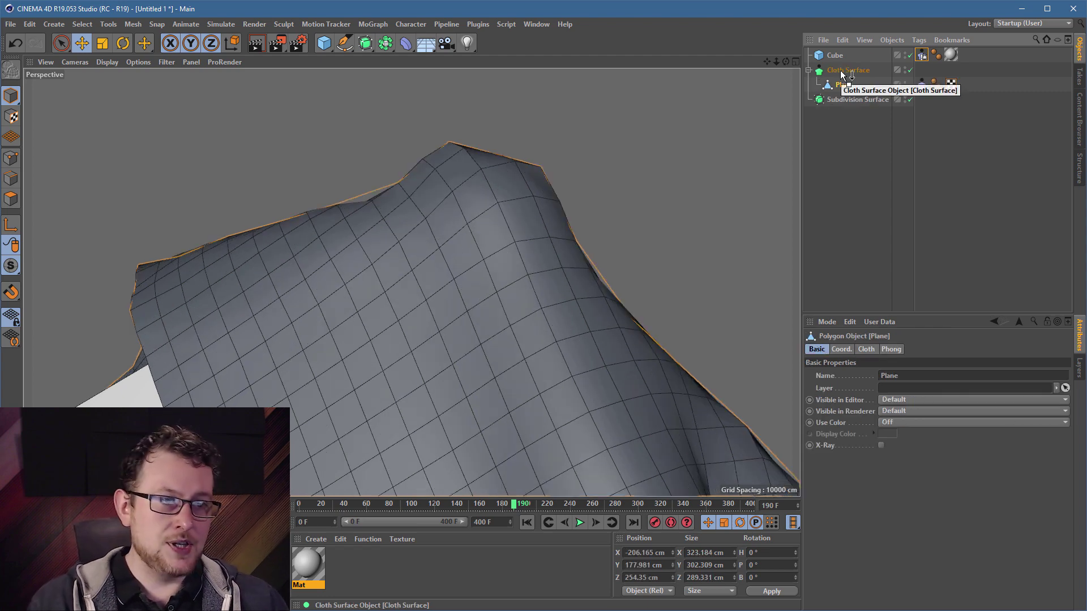
left_click_drag(541, 215, 583, 215, "alt")
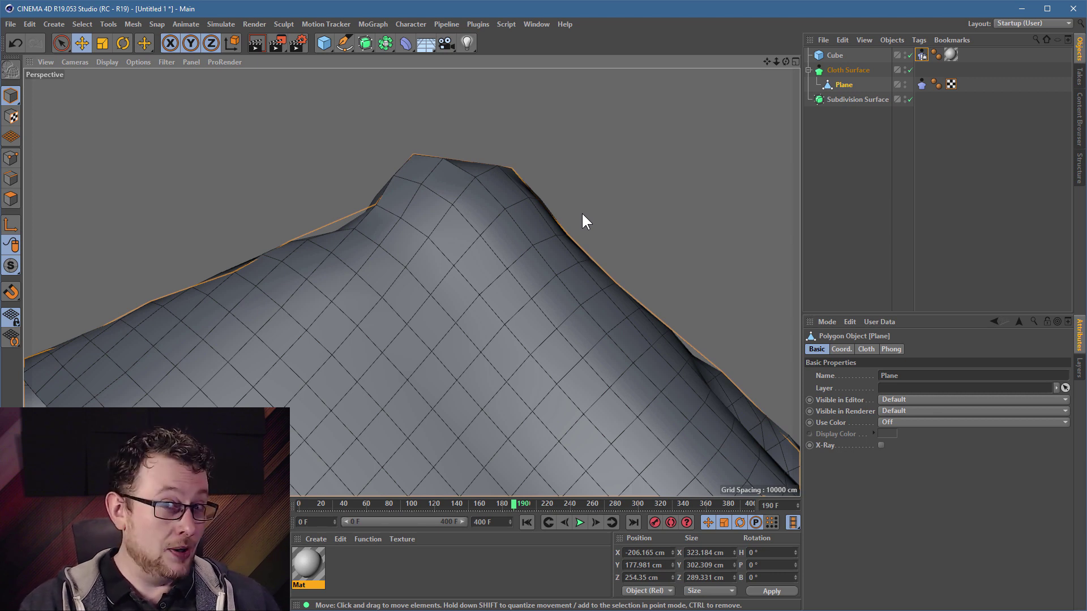
left_click(847, 99)
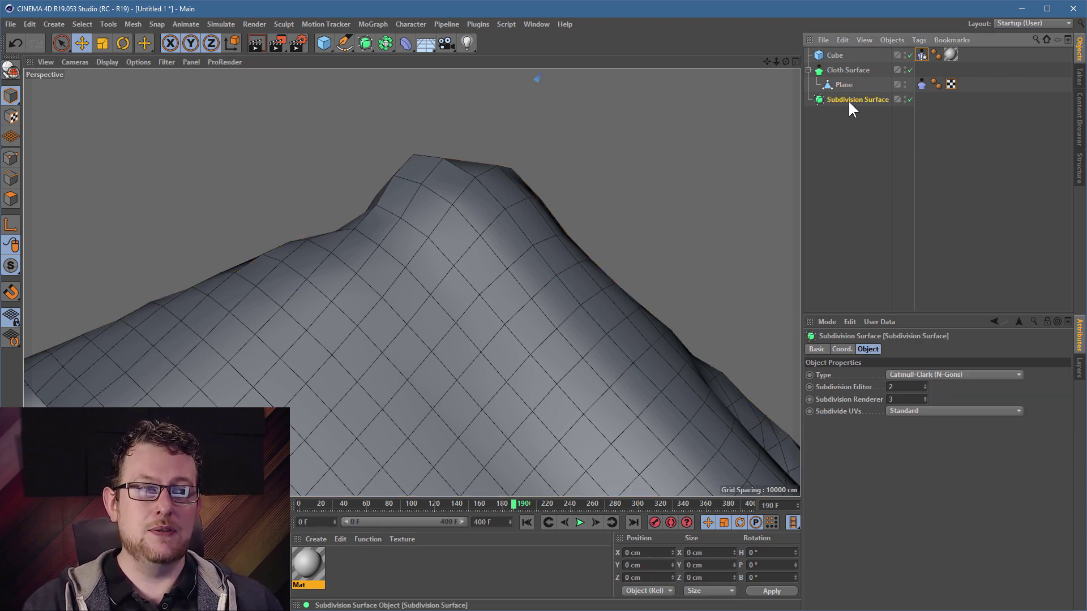
left_click(108, 62)
left_click(116, 77)
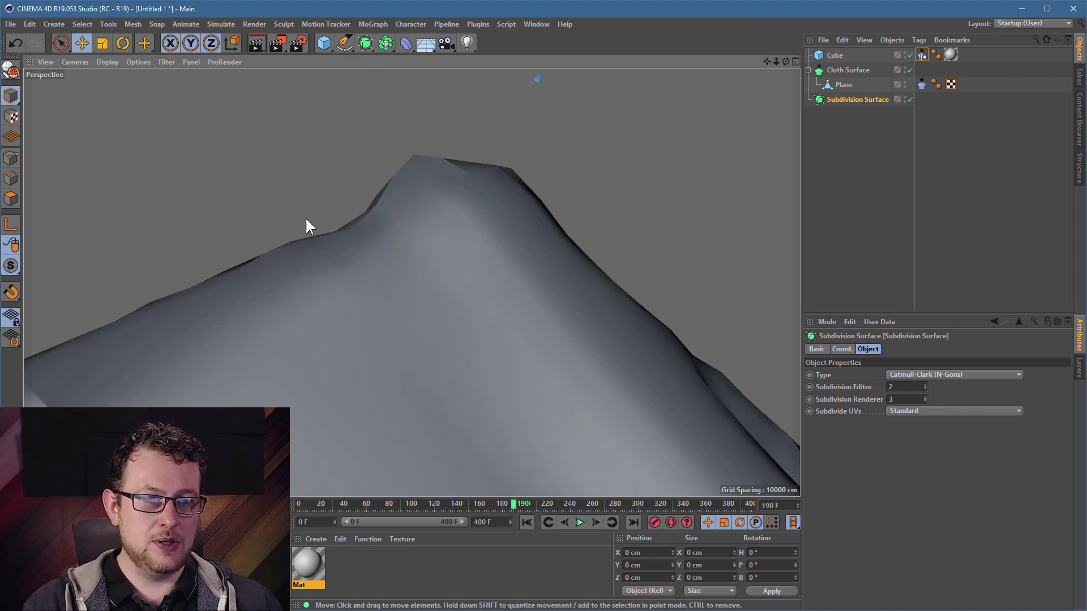
Place the Plane back under the Subdivision Surface to compare the corner, and return it to the Cloth Surface
left_click_drag(853, 86, 841, 98)
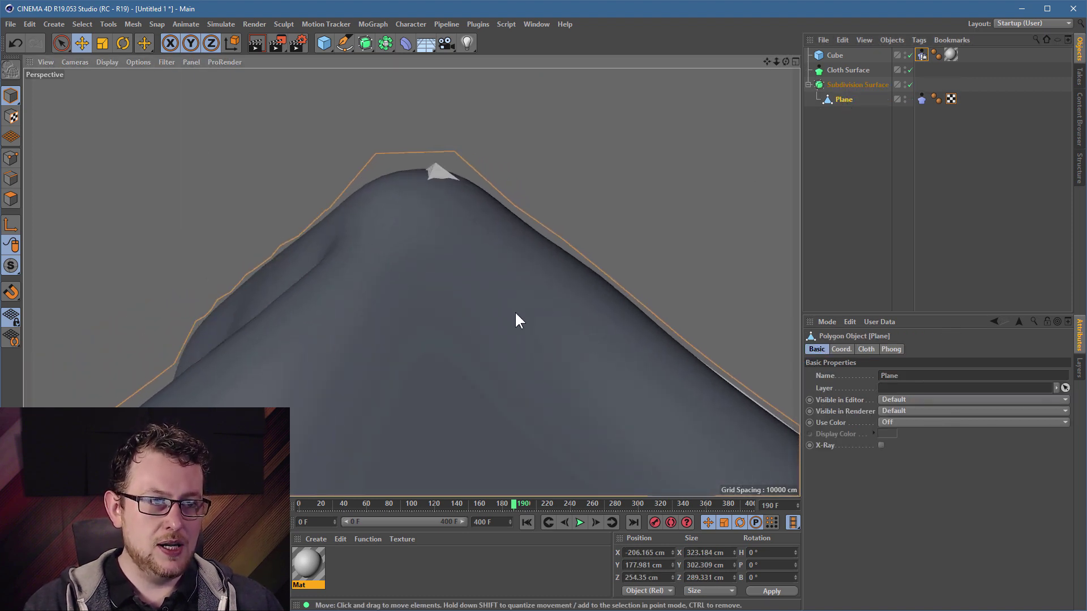
left_click_drag(515, 313, 612, 320, "alt")
left_click_drag(840, 103, 846, 69)
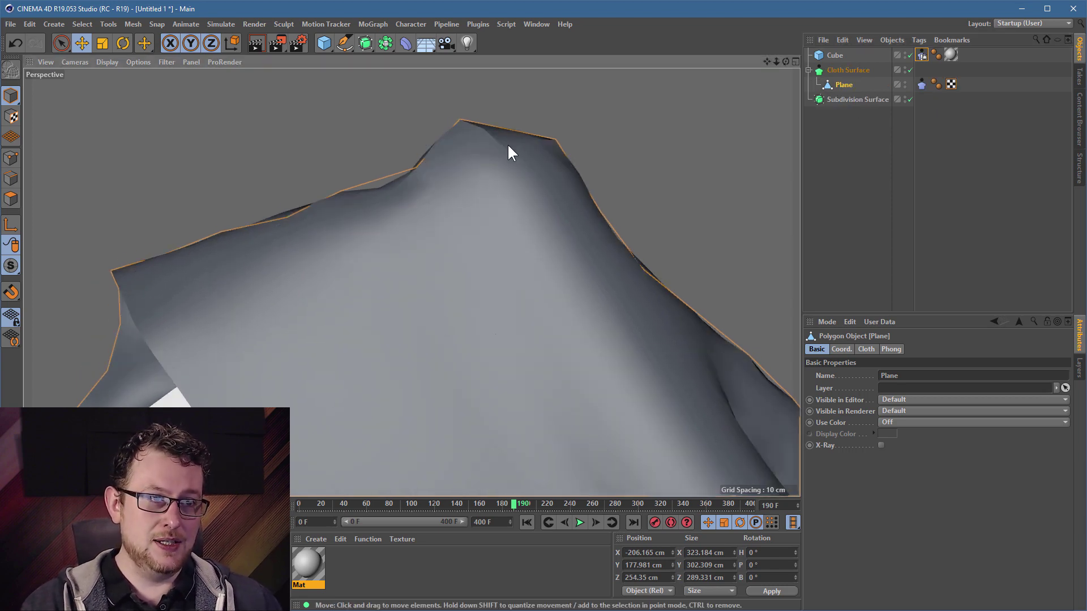
left_click_drag(507, 144, 512, 116, "alt")
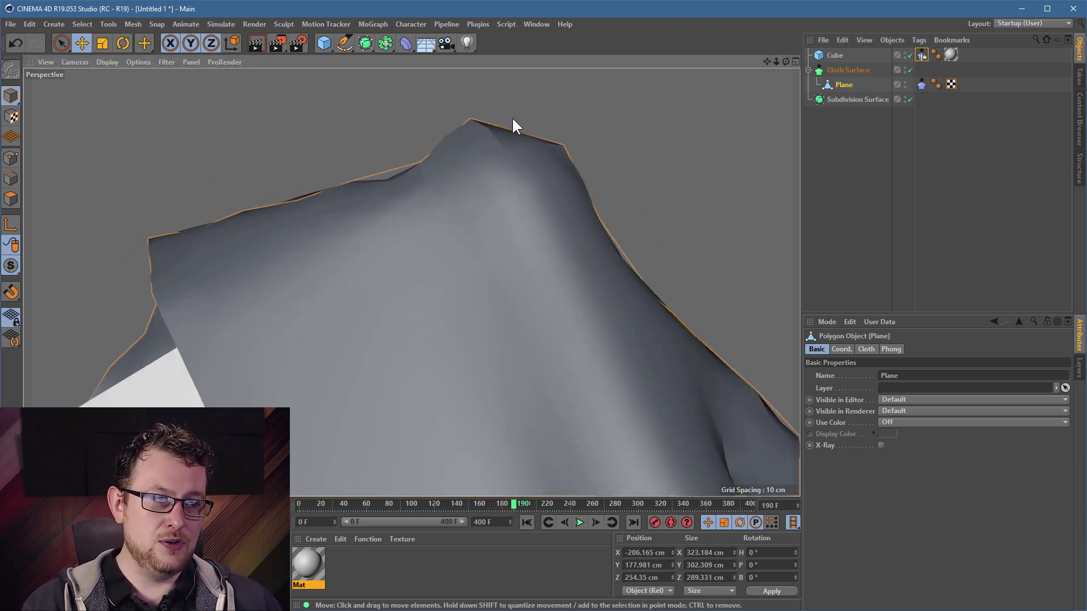
Set the Cloth Surface's subdivisions to 2 and examine the cloth's shape over the cube's corner
left_click(848, 70)
left_click(833, 376)
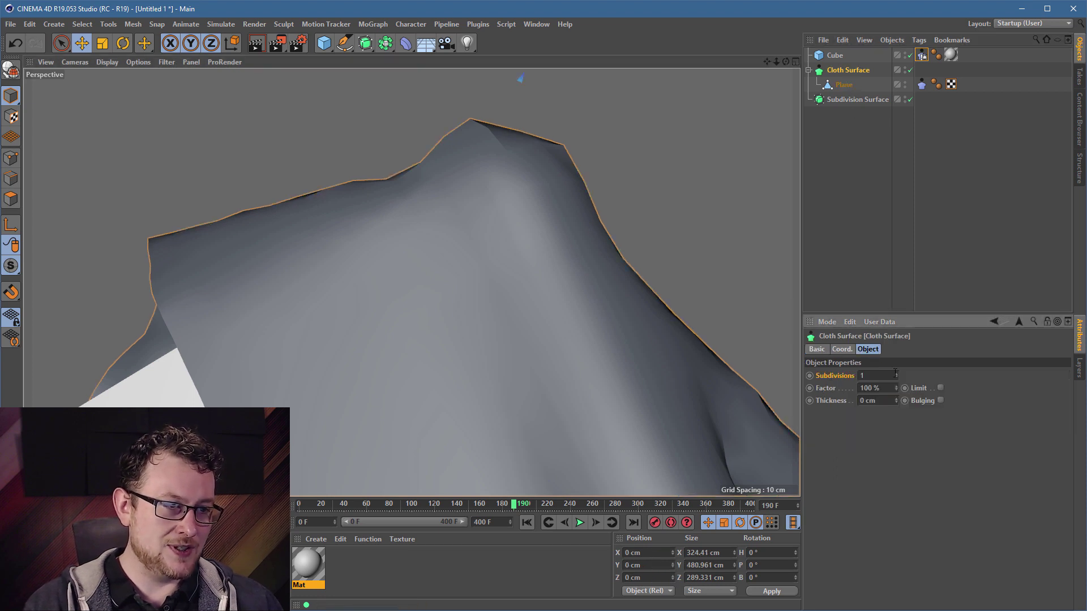
left_click(895, 373)
left_click_drag(365, 190, 438, 190, "alt")
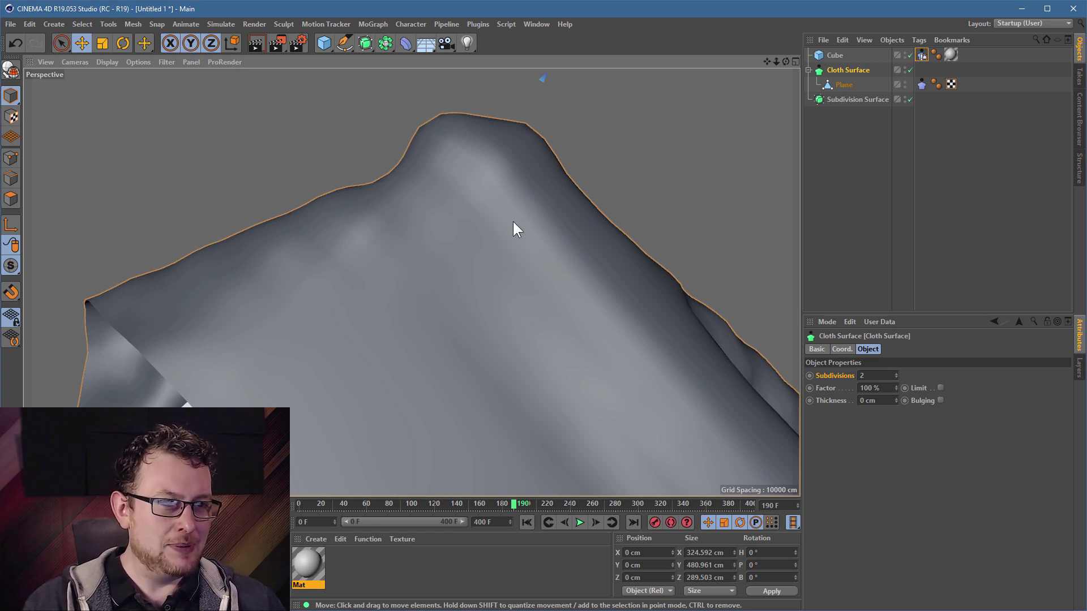
middle_click_drag(513, 222, 440, 230, "alt")
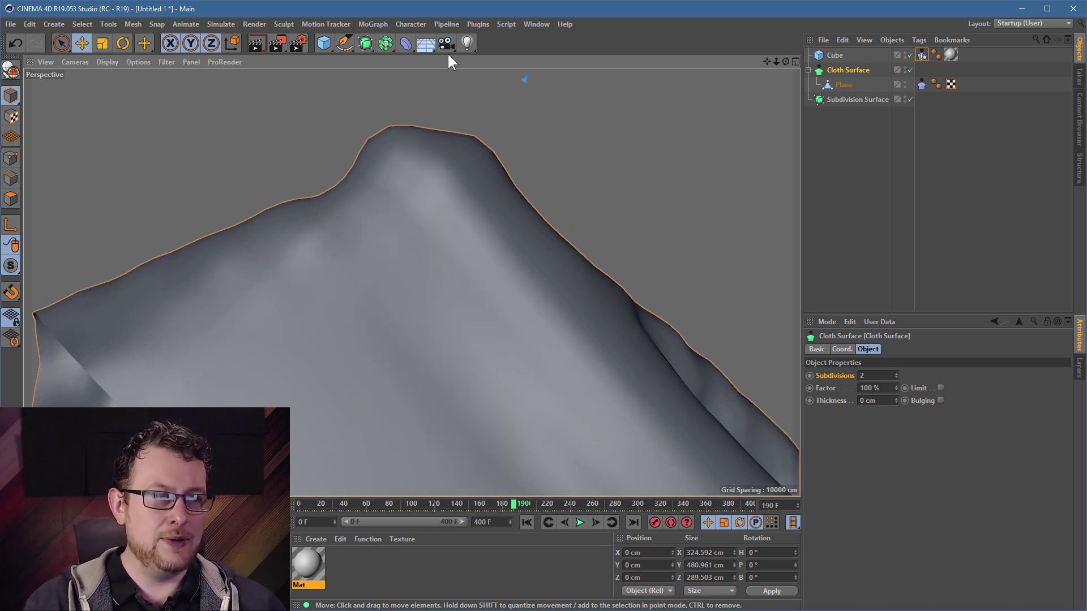
Set the Cloth Surface's subdivisions back to 1
mouse_move(842, 86)
left_mouse_down()
mouse_move(841, 99)
mouse_move(845, 69)
left_mouse_up()
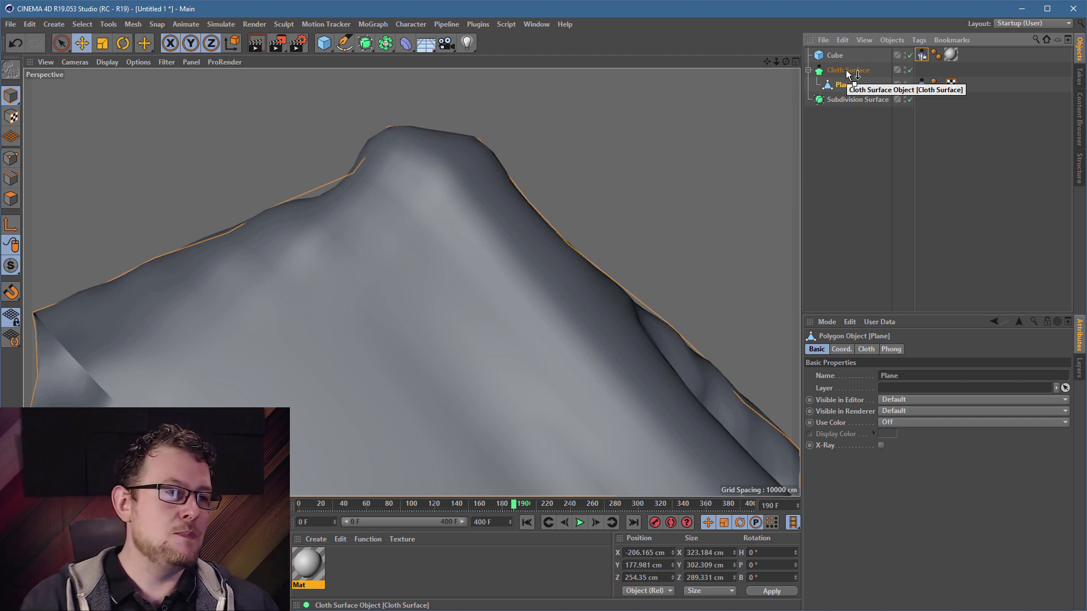
left_click(845, 70)
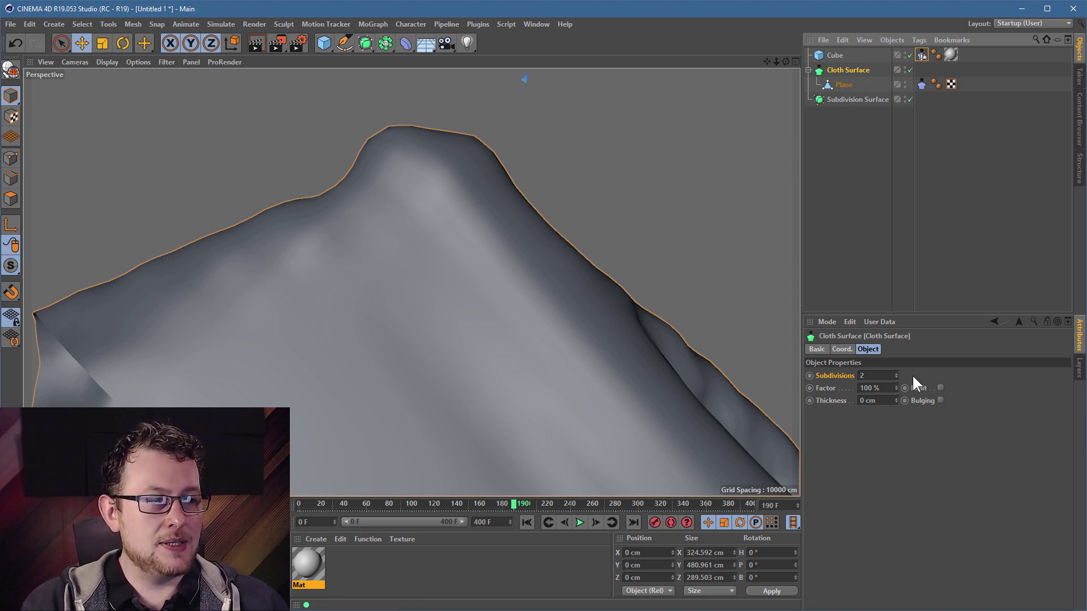
left_click(896, 378)
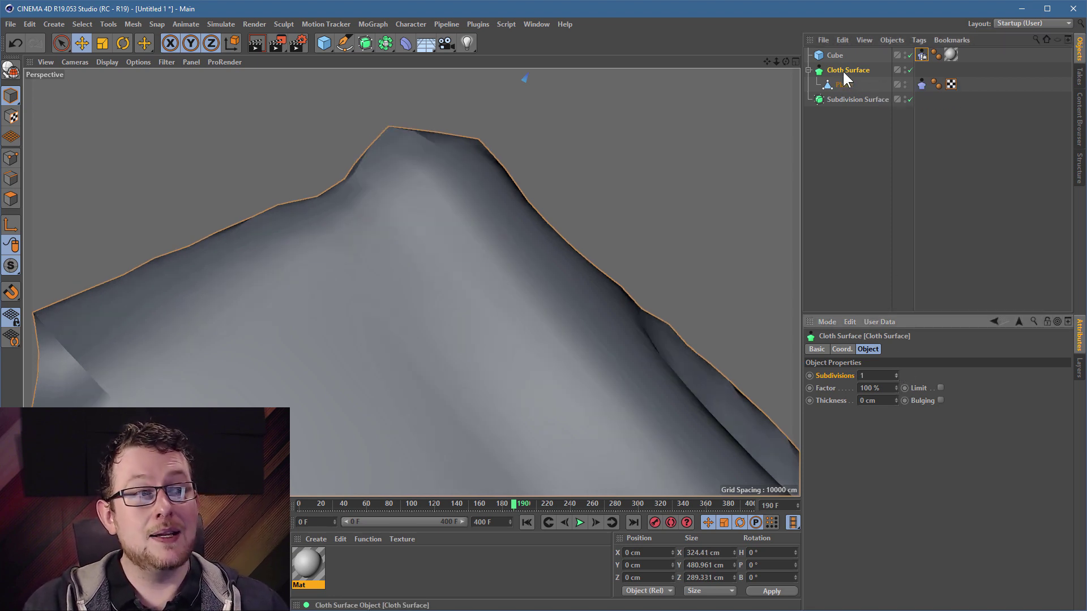
Try nesting the Cloth Surface with its Plane inside the Subdivision Surface, and take it back out
left_click_drag(842, 69, 863, 104)
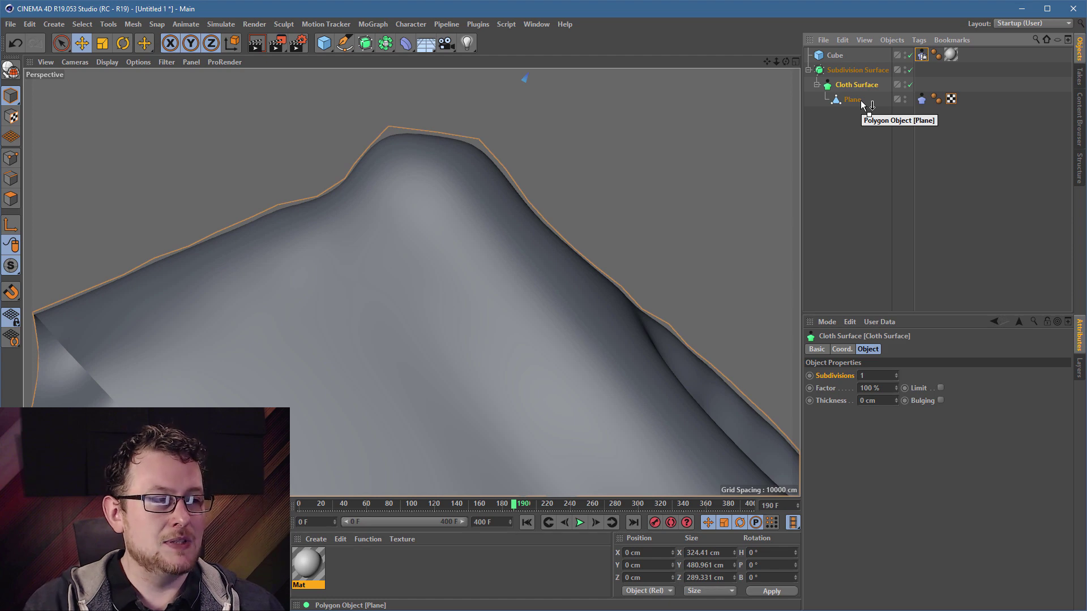
mouse_move(855, 88)
left_mouse_down()
mouse_move(841, 89)
mouse_move(844, 78)
left_mouse_up()
left_click(845, 100)
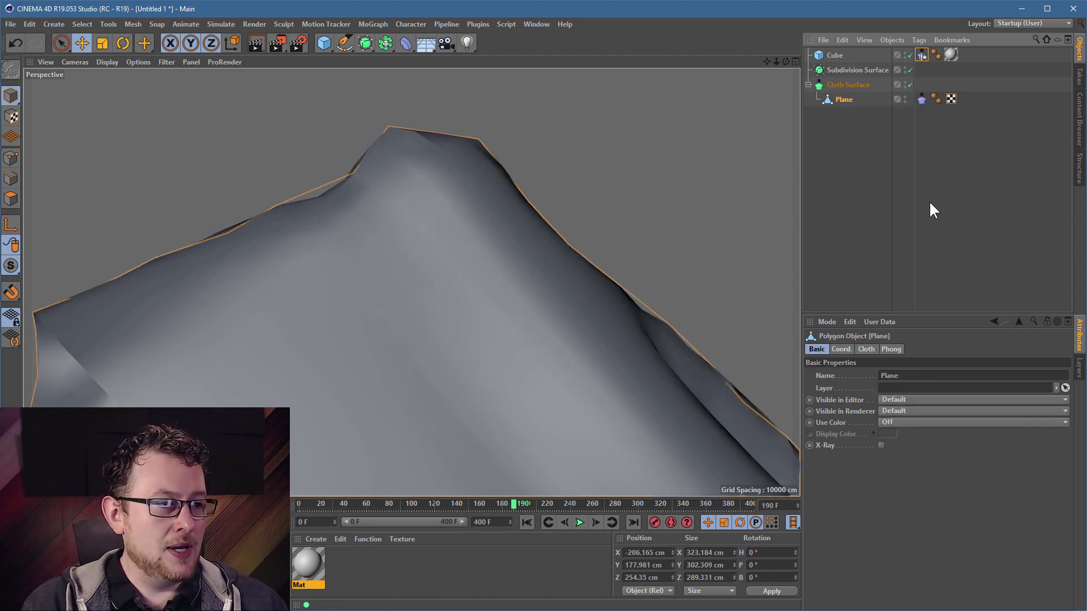
Select the Cloth Surface, turn the mesh lines back on in the viewport and view the cloth's open edge up close
left_click(847, 86)
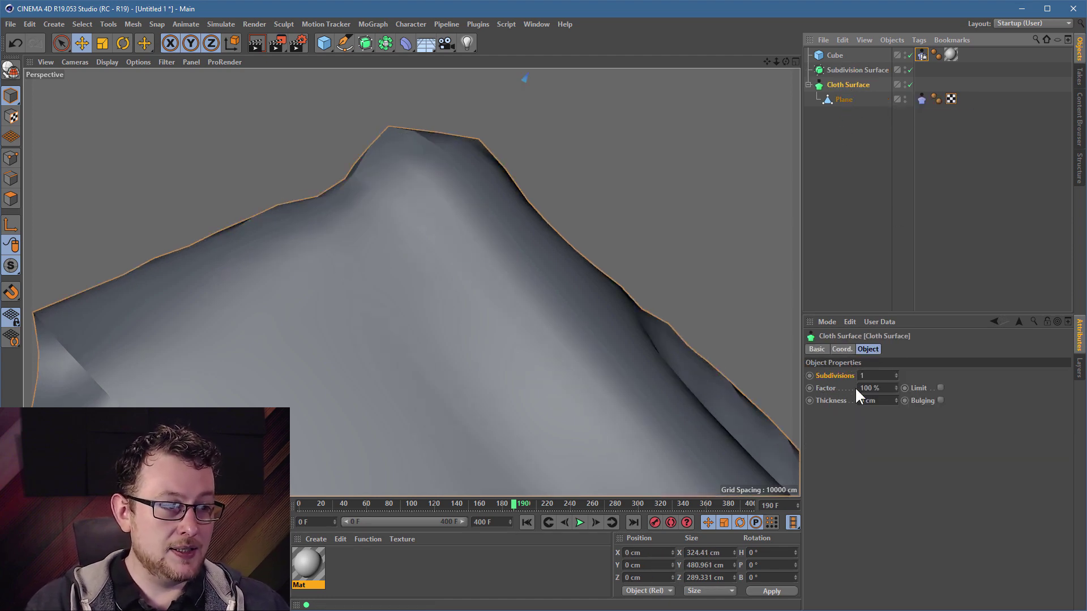
left_click(834, 402)
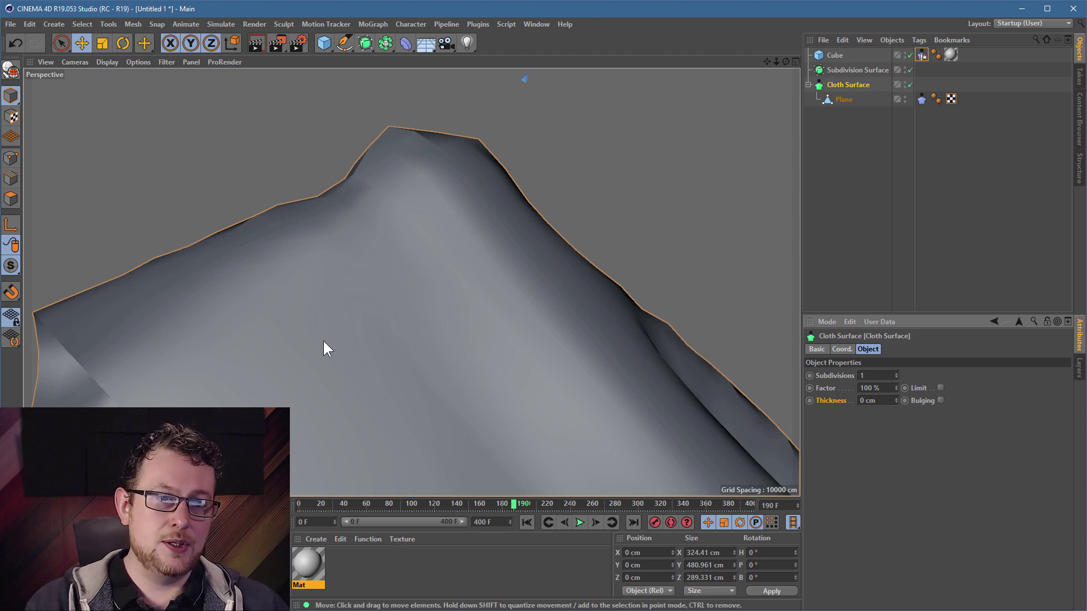
left_click_drag(323, 344, 629, 286, "alt")
left_click(107, 63)
left_click(114, 83)
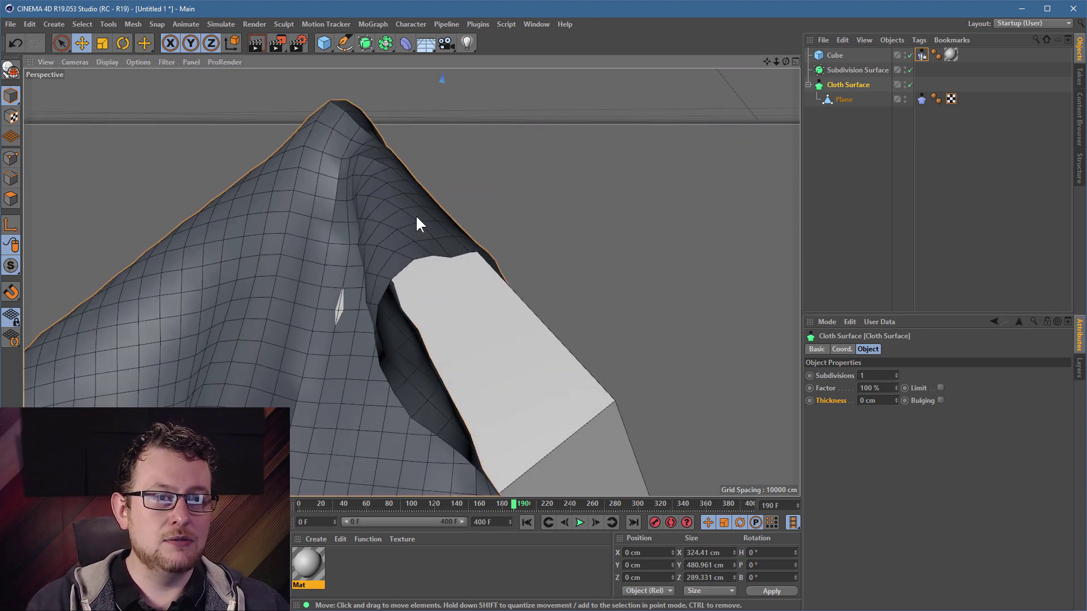
mouse_move(428, 254)
left_mouse_down("alt")
mouse_move(486, 310)
mouse_move(406, 236)
mouse_move(322, 195)
mouse_move(449, 243)
mouse_move(441, 256)
left_mouse_up("alt")
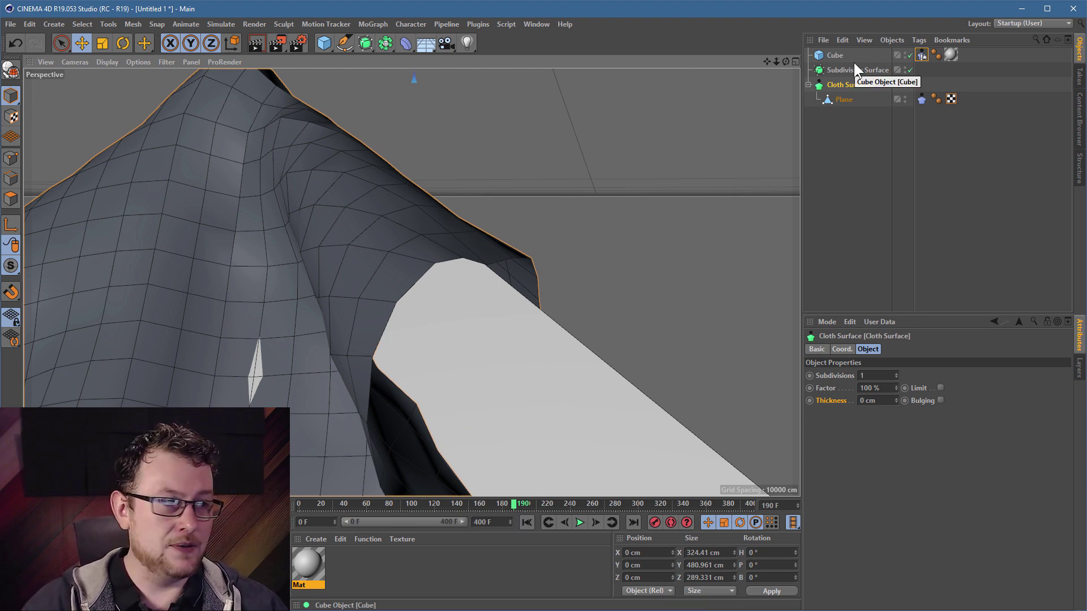
Set the Cloth Surface's thickness to 3 cm and examine the cloth's thickened edge
left_click(896, 398)
left_click(896, 399)
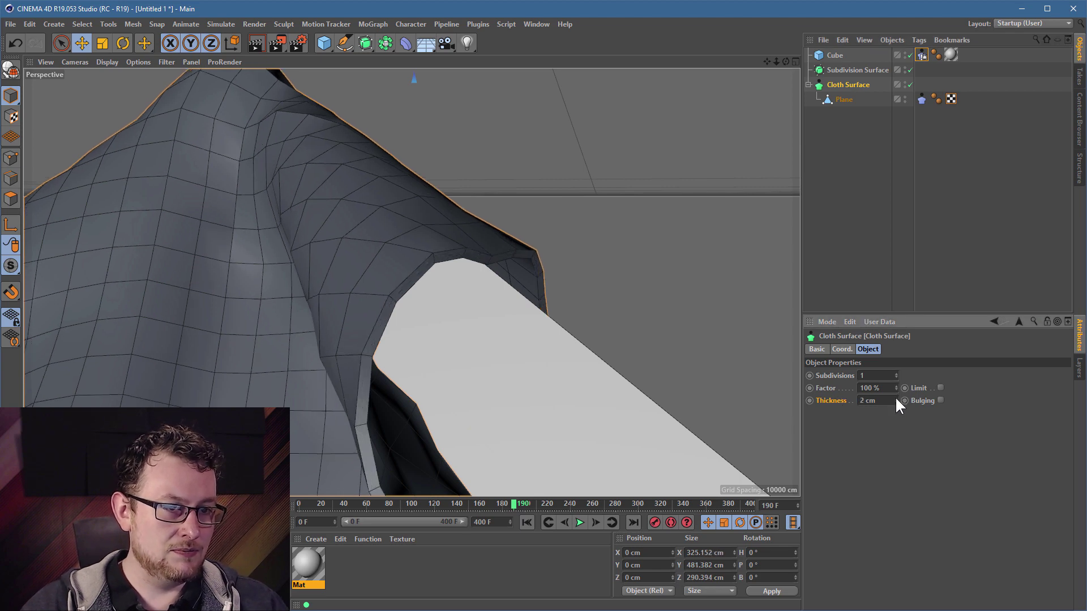
left_click(896, 398)
left_click_drag(408, 262, 725, 311, "alt")
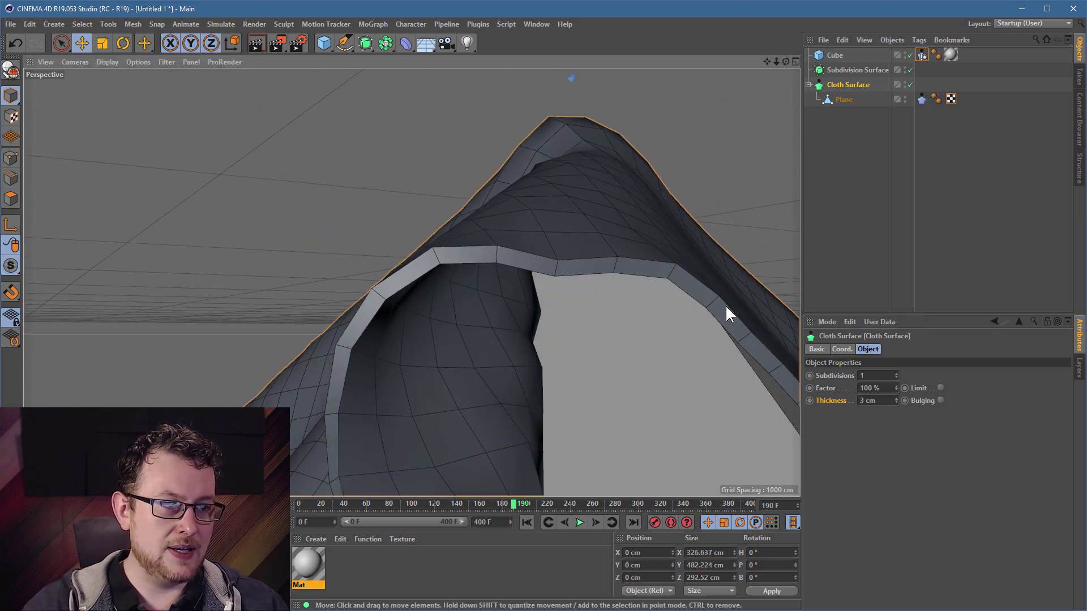
left_click_drag(623, 296, 685, 206, "alt")
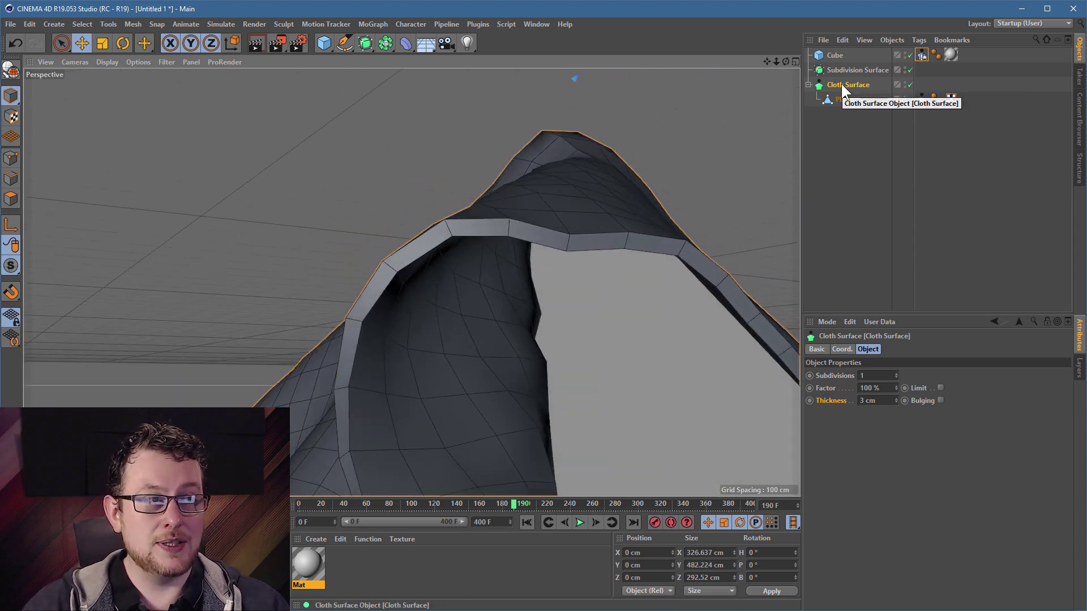
Nest the Cloth Surface with its Plane inside the Subdivision Surface and examine the cloth's smoothed, thickened edge up close
left_click_drag(841, 84, 848, 69)
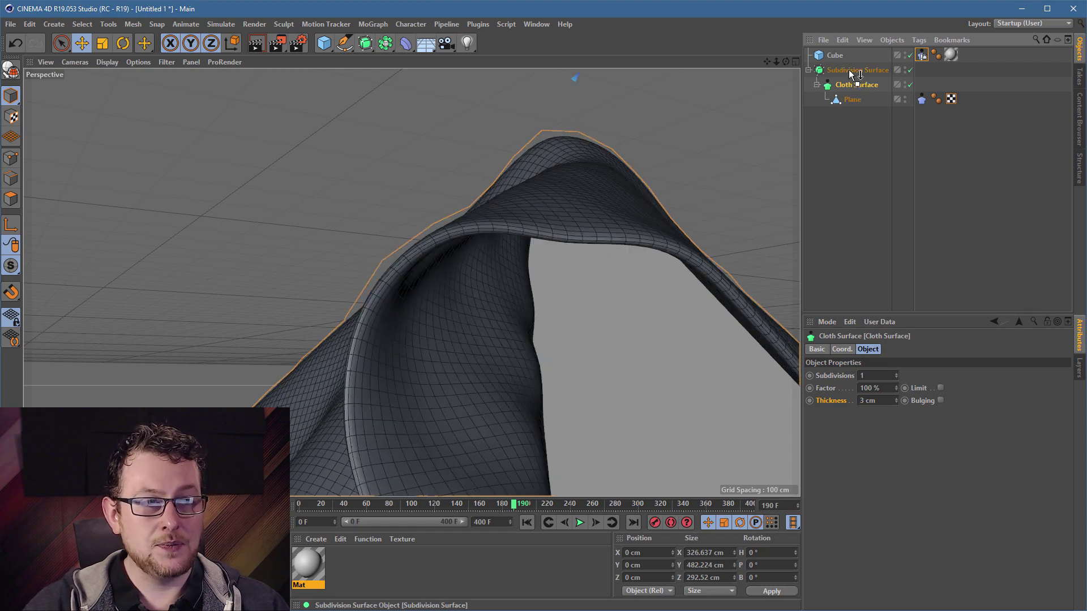
scroll(559, 229, "up", 6)
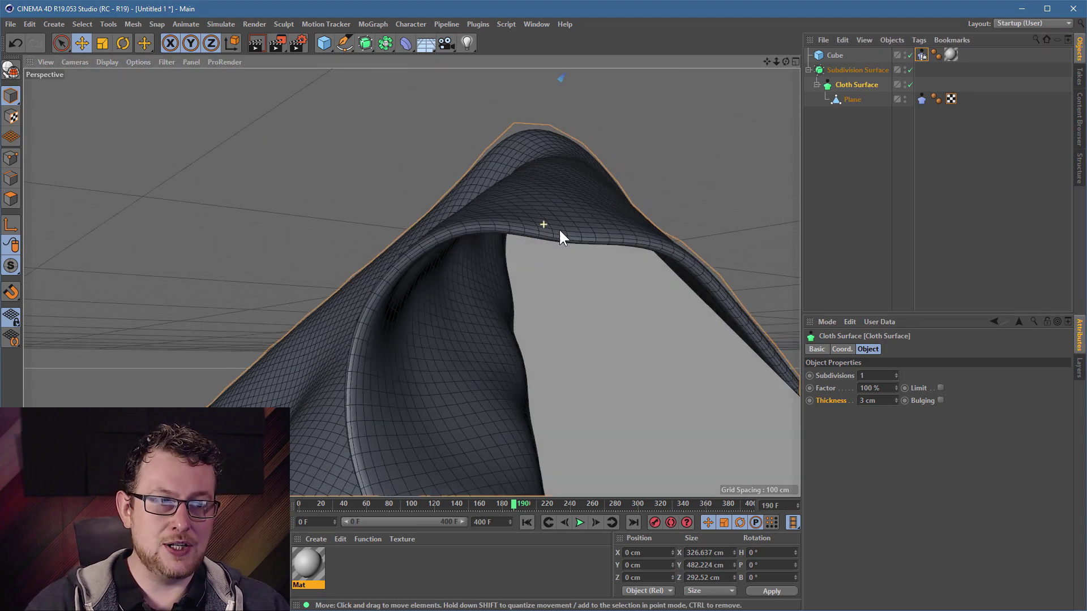
left_click_drag(671, 286, 583, 277, "alt")
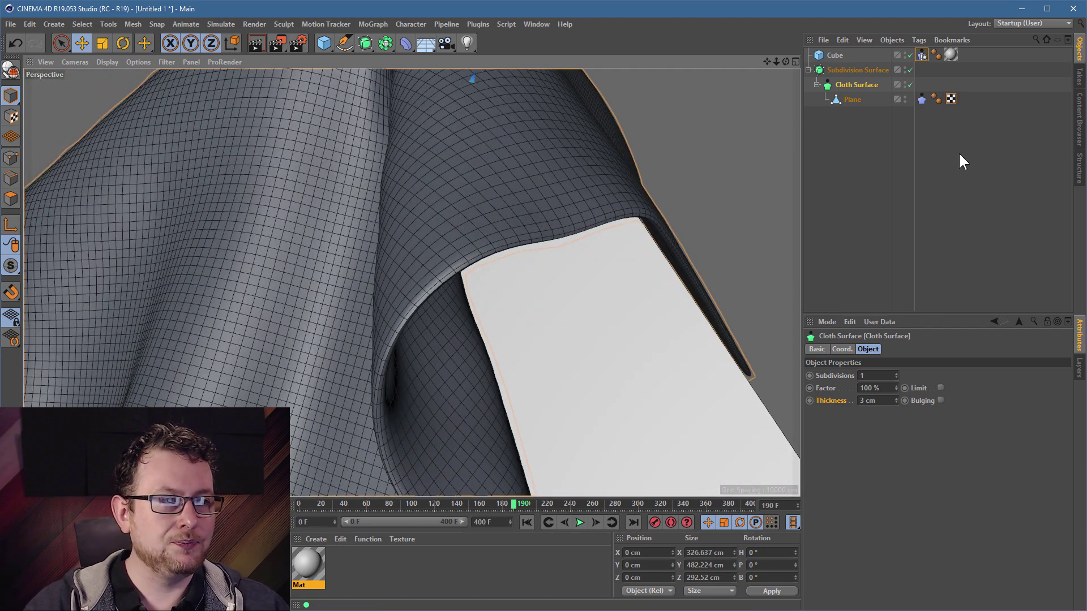
left_click_drag(860, 85, 859, 80)
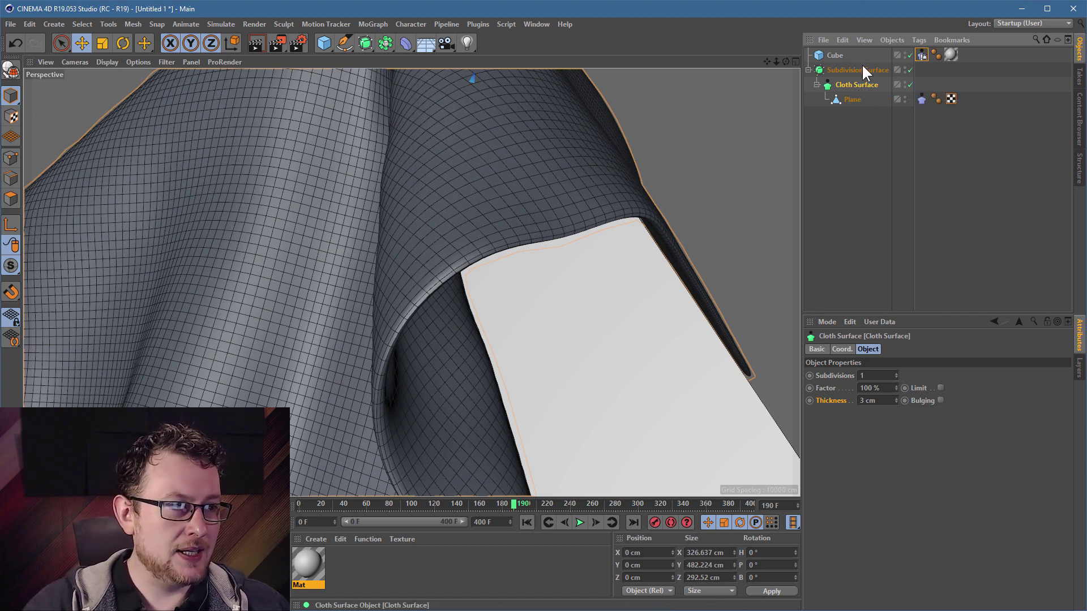
Take the Plane out of the Cloth Surface and Subdivision Surface and bring the whole draped cloth into view
left_click_drag(837, 99, 844, 138)
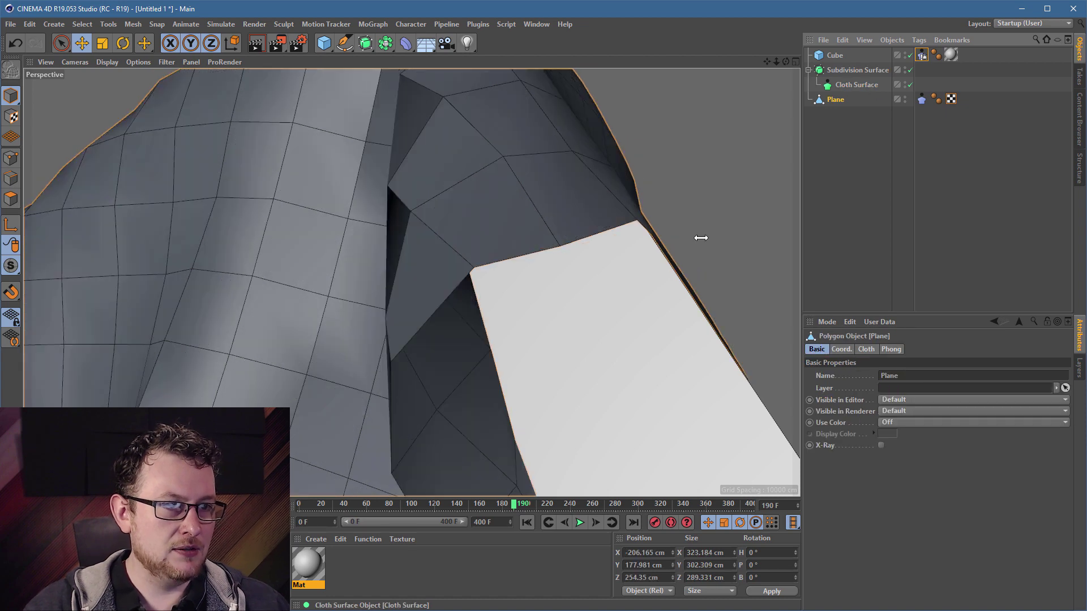
right_click_drag(701, 238, 470, 153, "alt")
left_click_drag(470, 153, 527, 144, "alt")
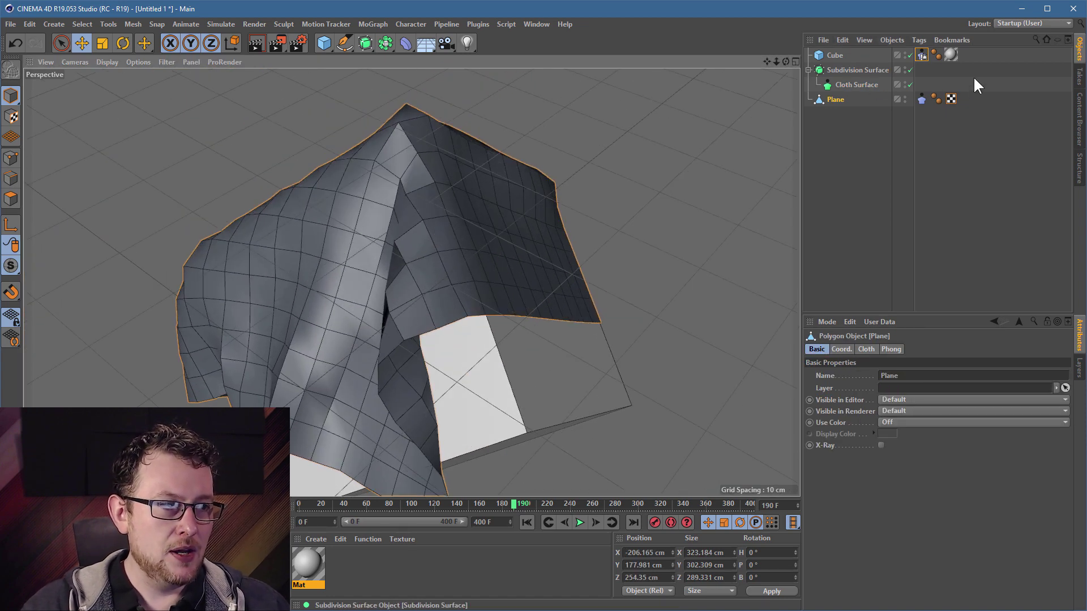
Run the simulation from the start and turn on Use Tear in the Plane's Cloth tag
left_click(921, 99)
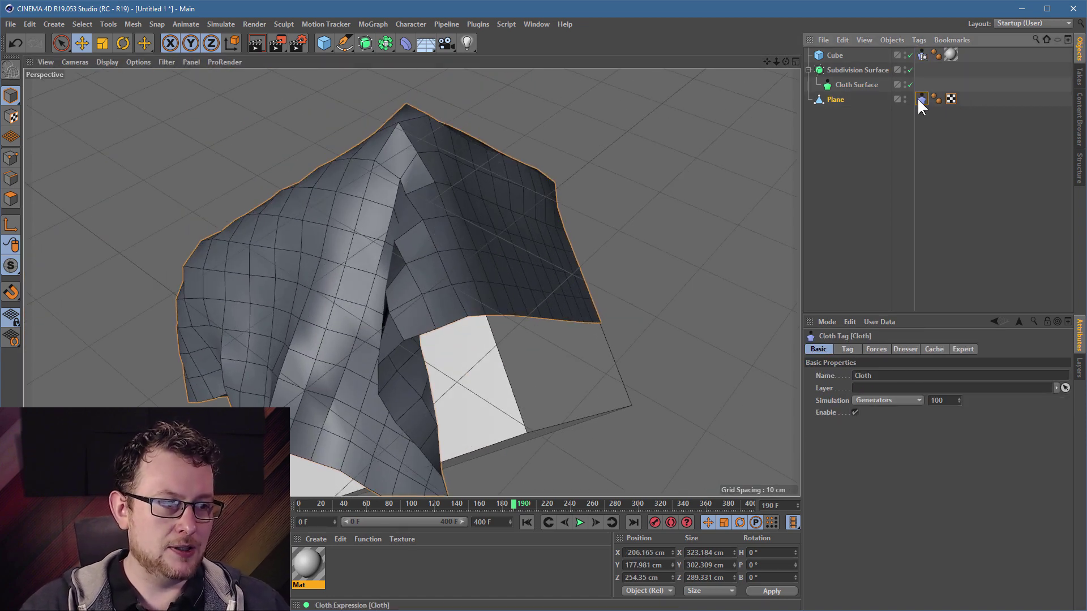
left_click(848, 349)
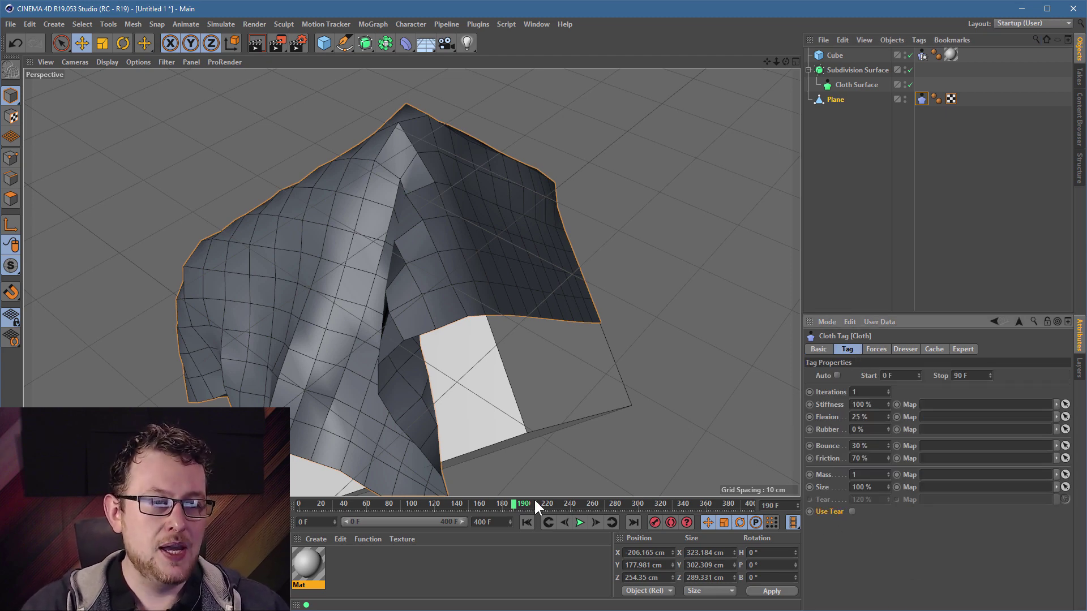
left_click(578, 521)
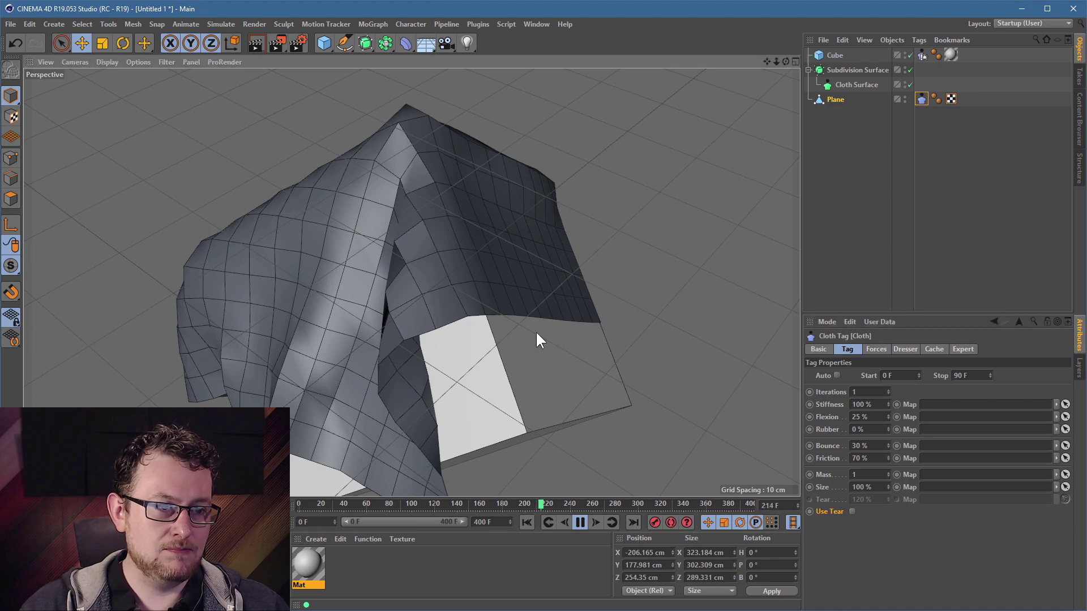
scroll(535, 331, "down", 3)
left_click(523, 521)
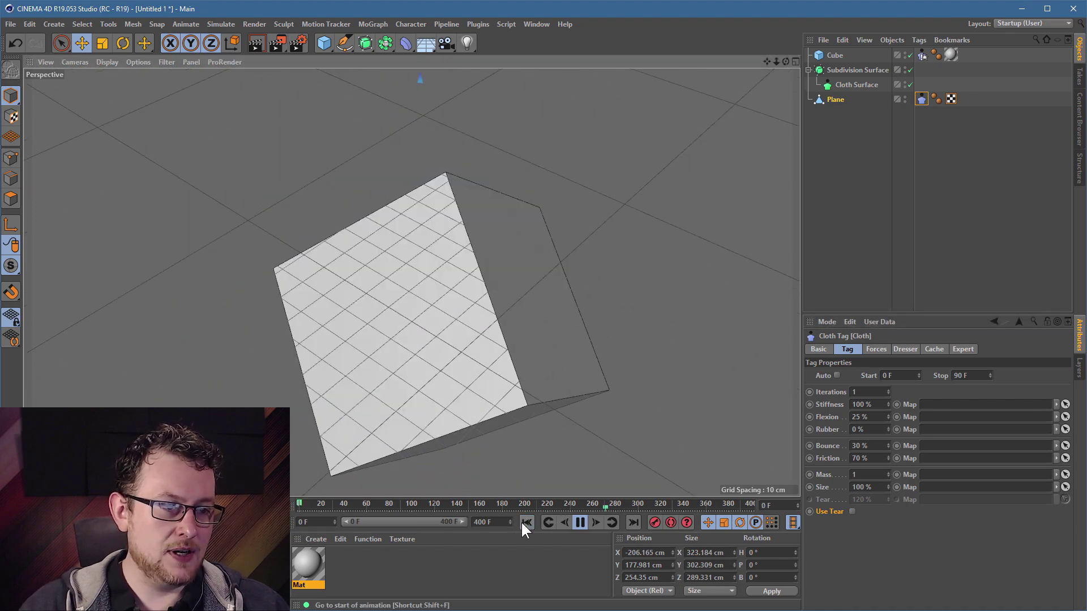
left_click(853, 511)
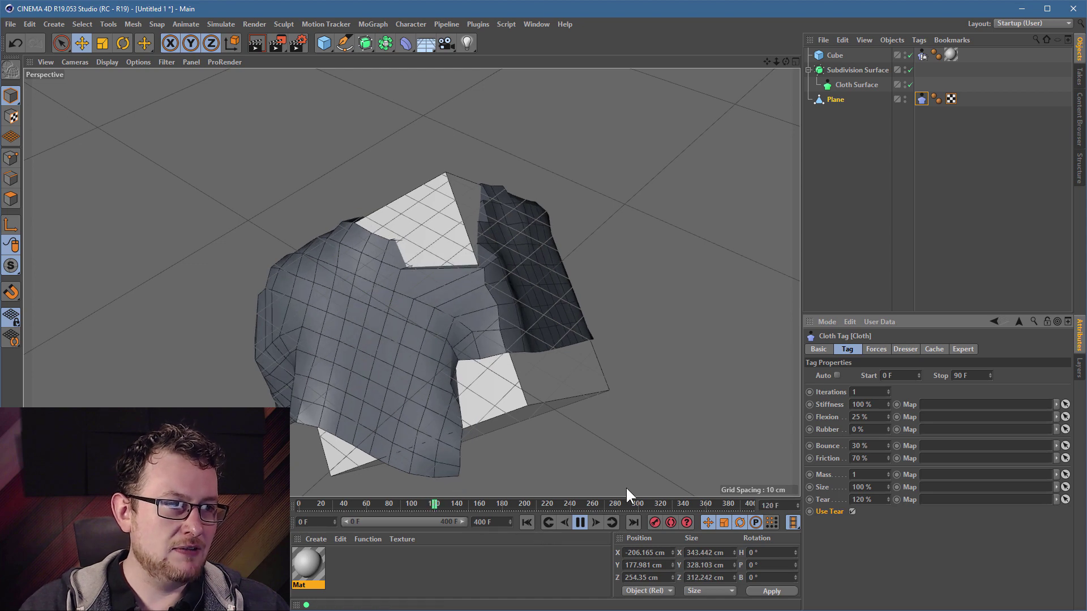
Replay the simulation from the first frame, stop it at frame 173 and examine the torn cloth around the cube
left_click(532, 521)
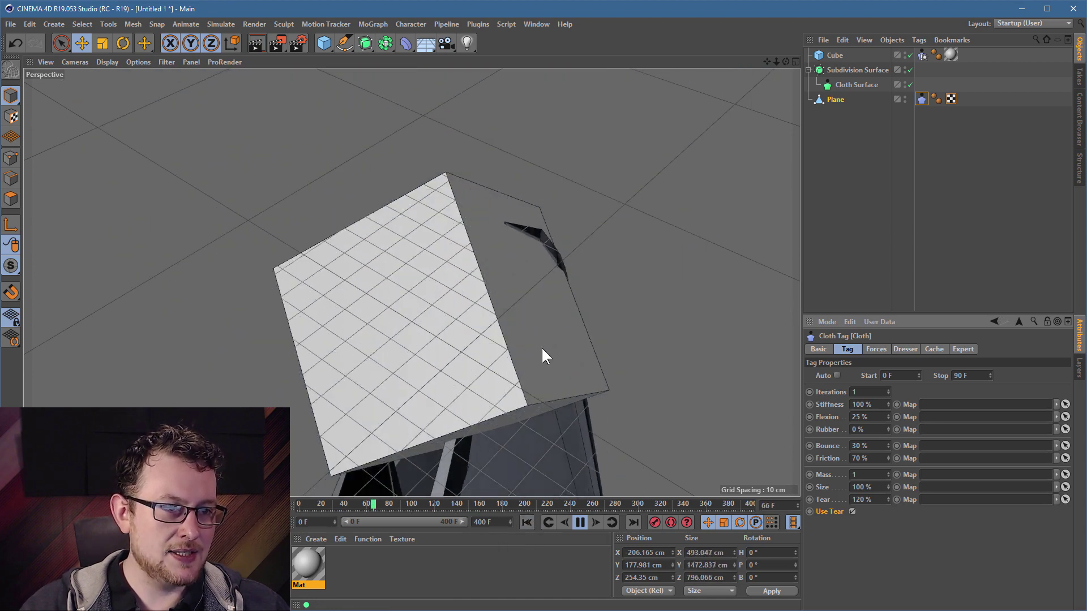
left_click_drag(536, 330, 552, 175, "alt")
left_click_drag(562, 219, 742, 276, "alt")
left_click(580, 522)
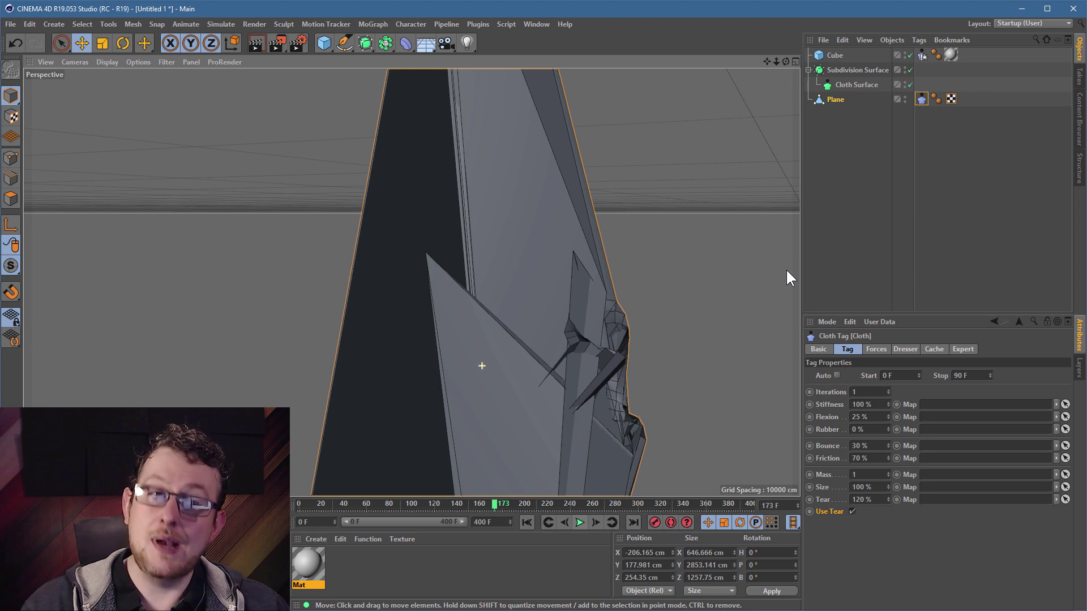
left_click_drag(785, 268, 458, 277, "alt")
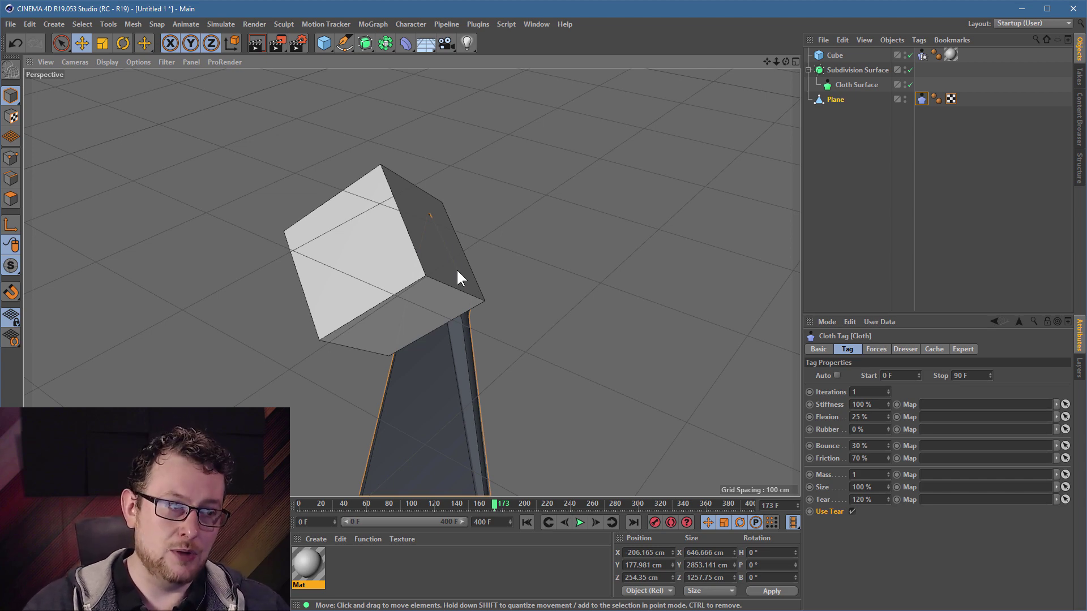
Turn on Auto in the Cloth tag and rebuild the hierarchy with the Plane inside the Cloth Surface, outside the Subdivision Surface
left_click(836, 375)
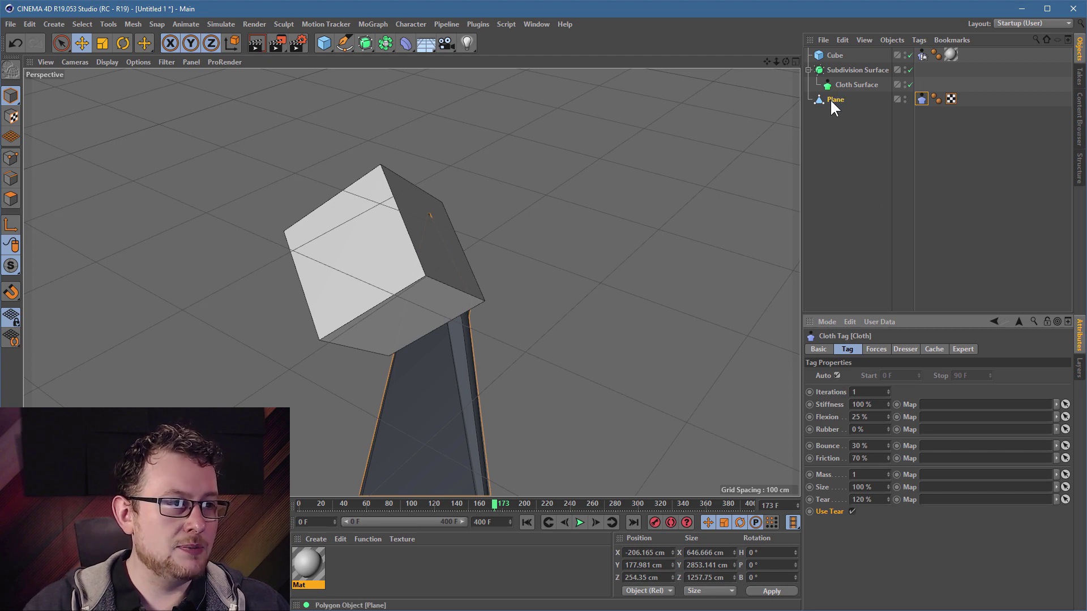
left_click_drag(830, 98, 853, 83)
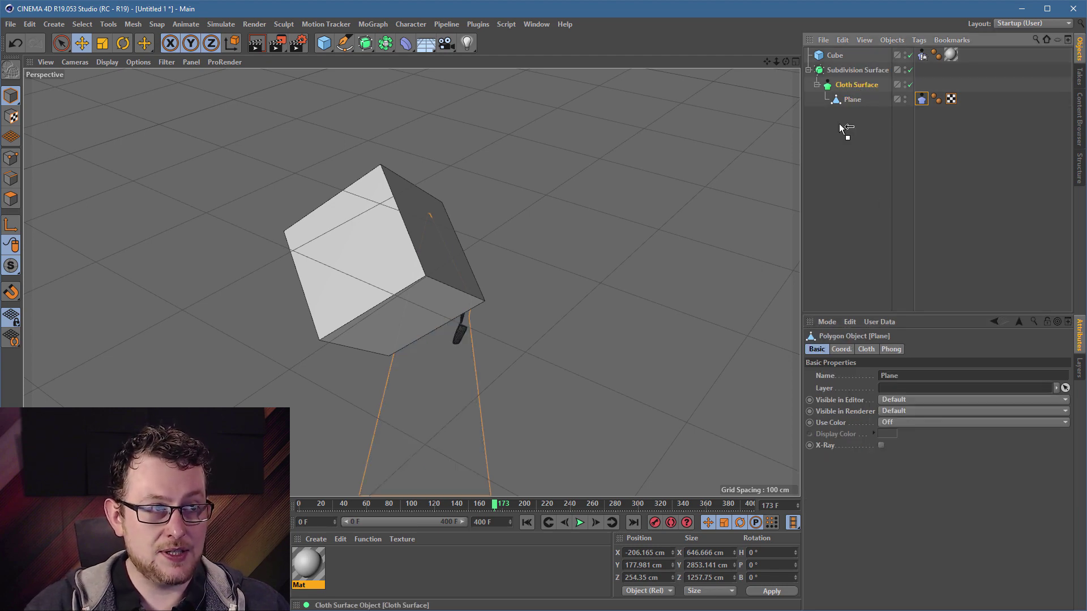
left_click_drag(840, 124, 839, 126)
left_click(860, 69)
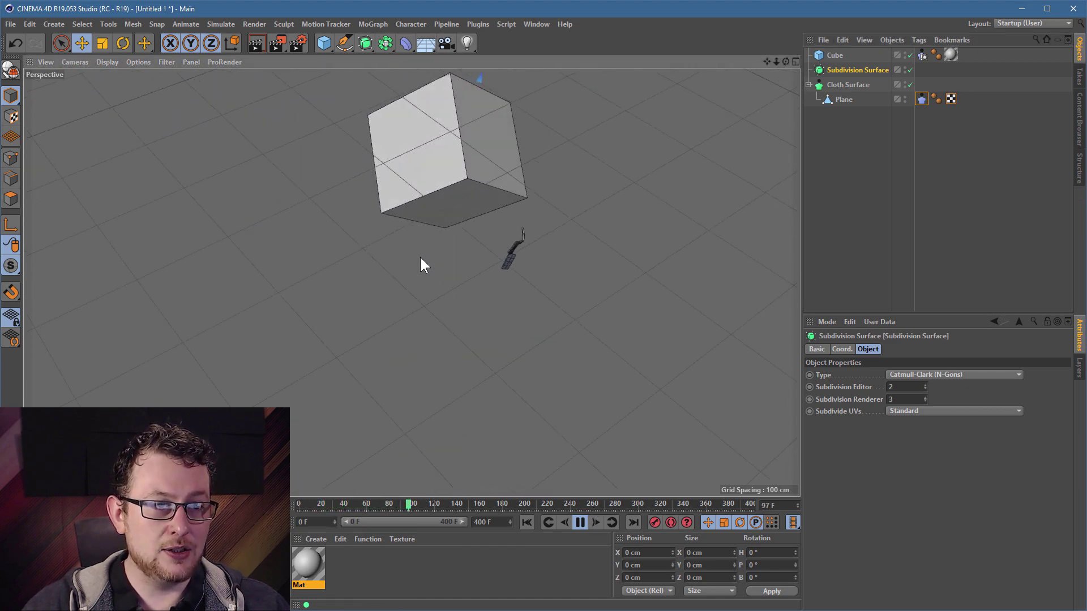
Restart the tearing simulation and set the timeline's end frame to 100
left_click(526, 521)
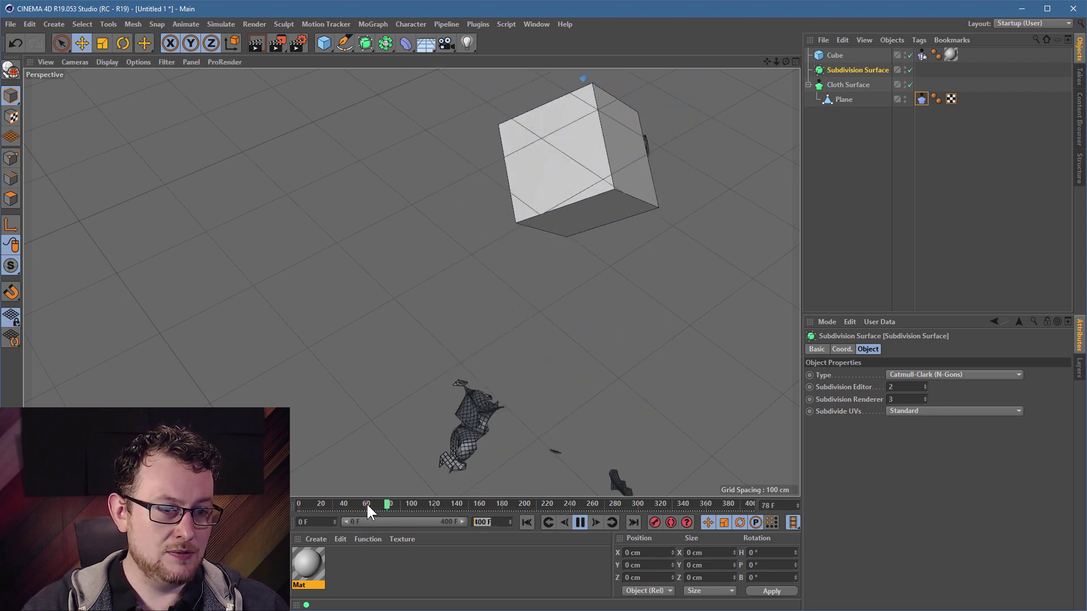
type("100")
key("Return")
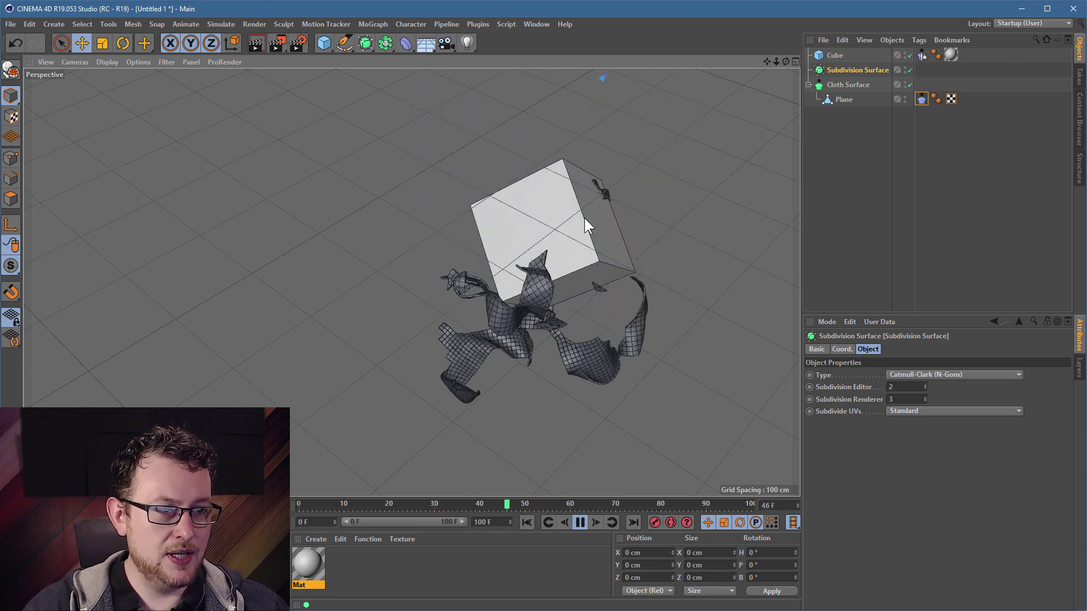
Switch the Cloth Surface off to compare the raw torn Plane during playback, and switch it back on
left_click(834, 85)
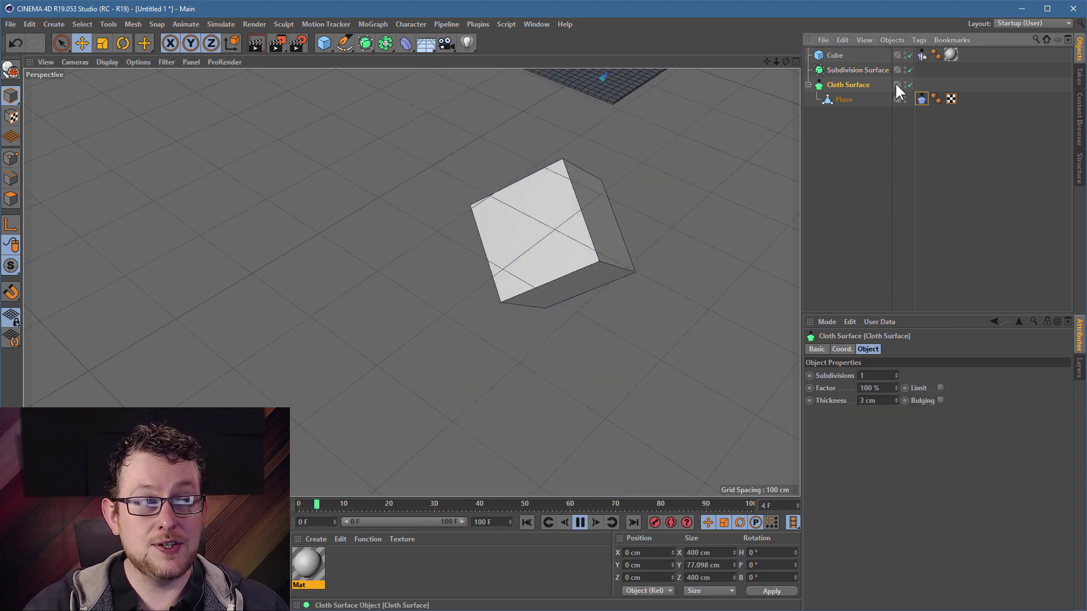
left_click(909, 84)
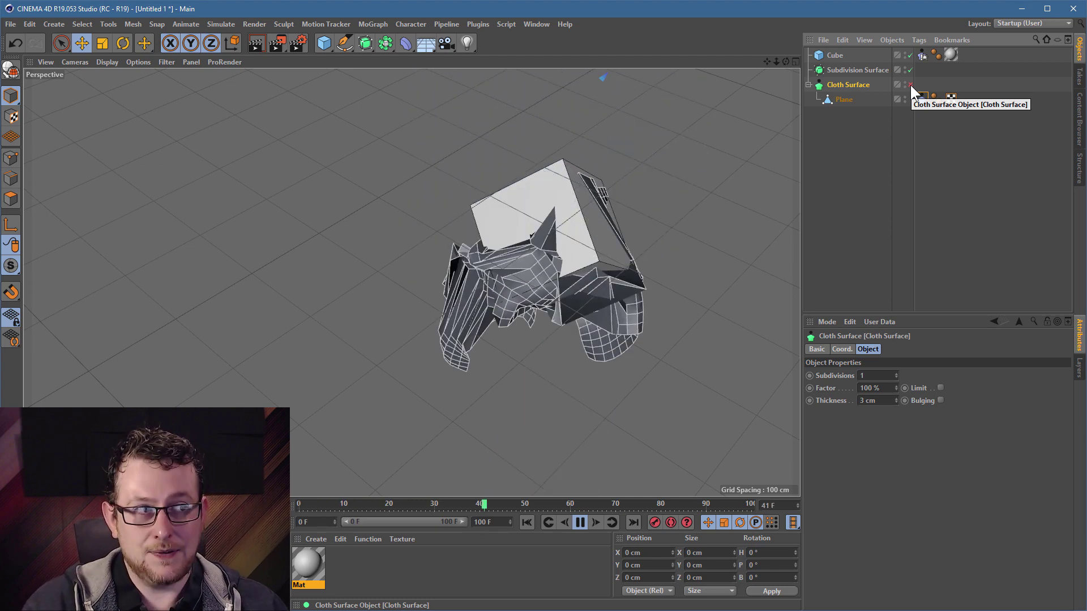
left_click(910, 85)
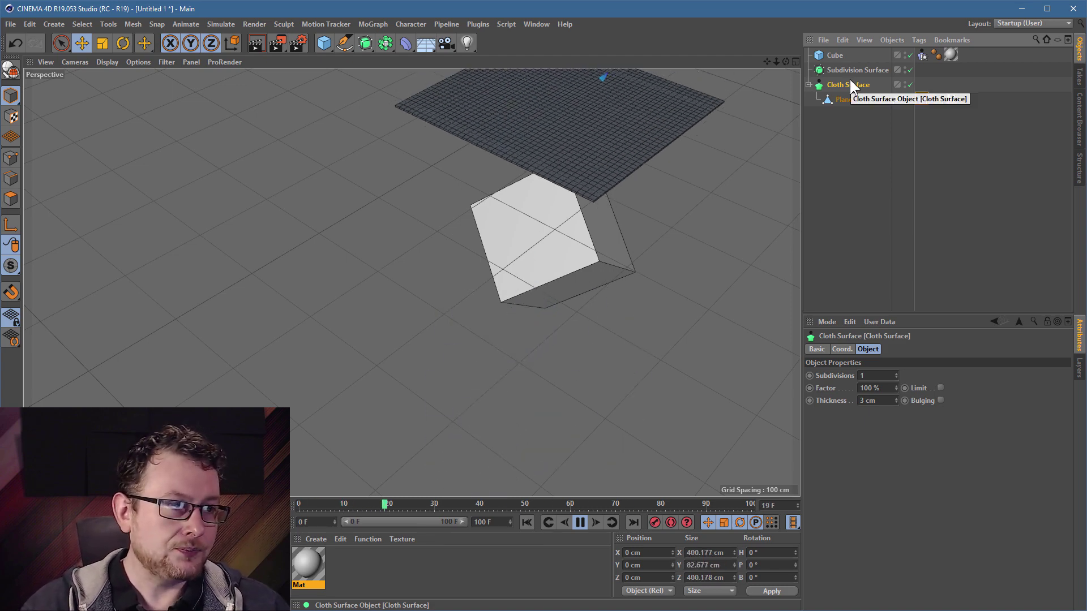
Show the Plane's Cloth tag settings, rewind the animation to frame 0 and view the untorn cloth above the cube
left_click(920, 99)
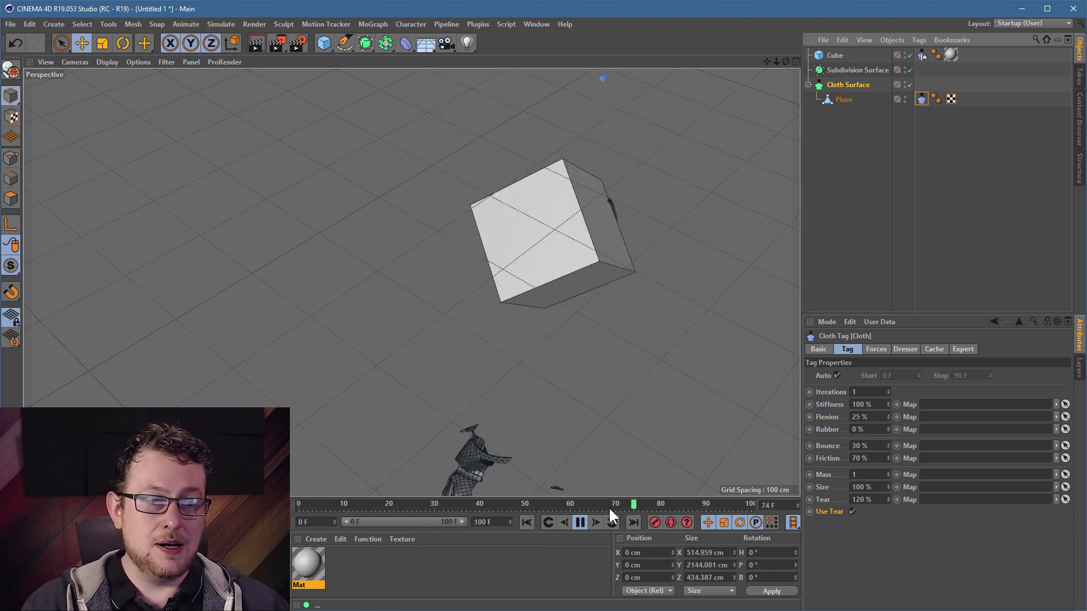
left_click(526, 522)
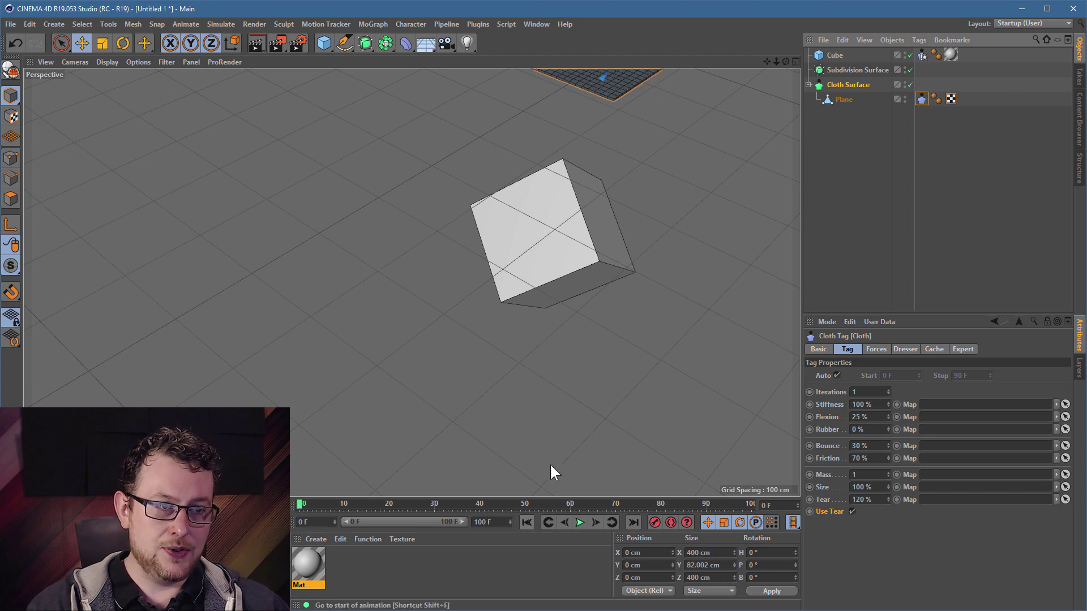
middle_click_drag(534, 259, 477, 428, "alt")
right_click_drag(530, 256, 631, 236, "alt")
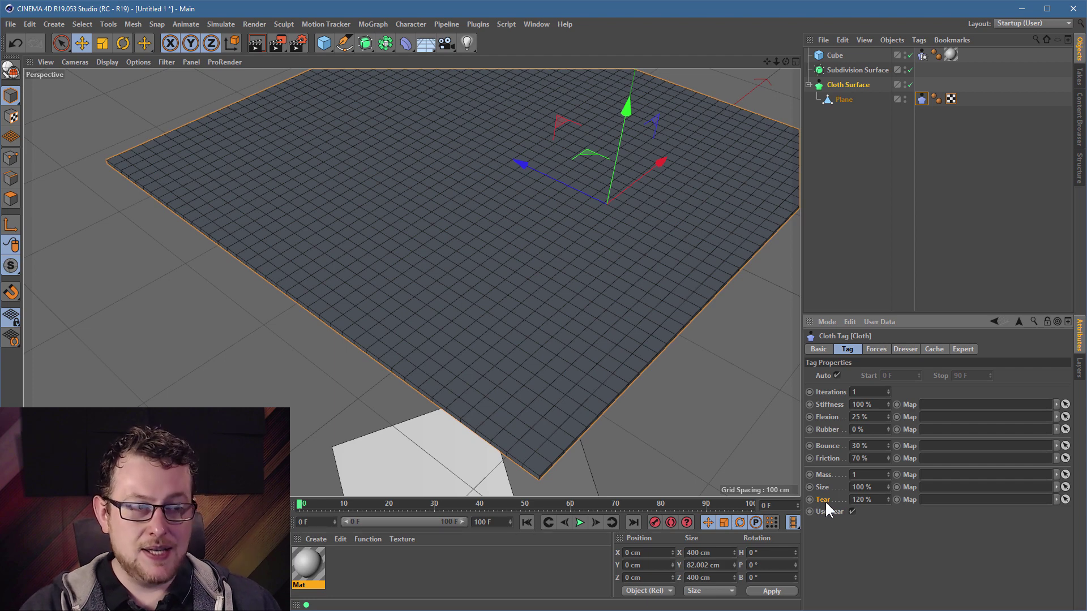
Play the simulation and set the Cloth tag's Tear to 110%
left_click(882, 500)
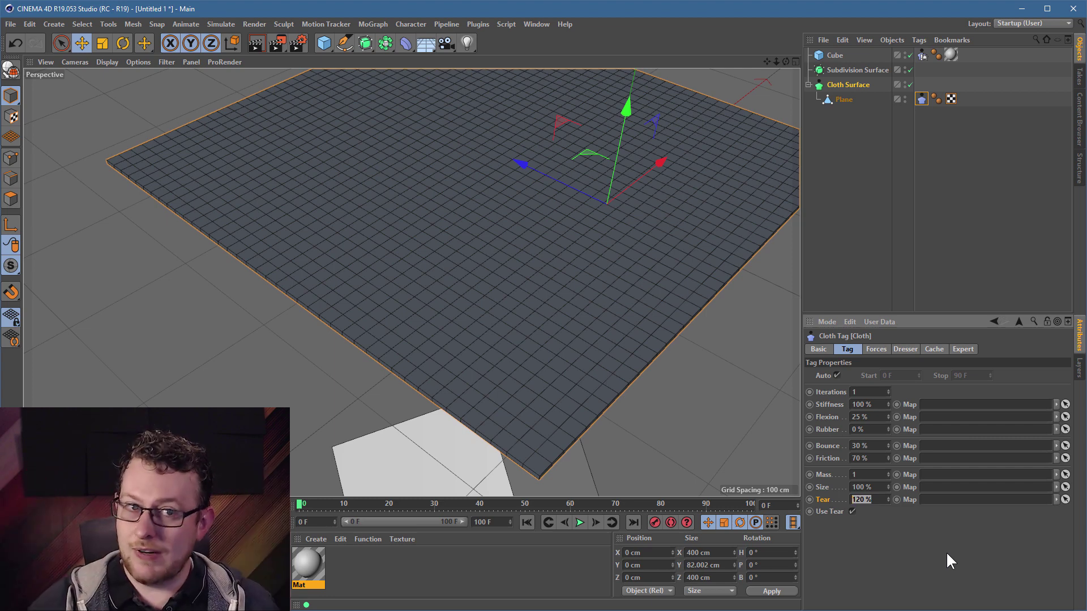
left_click(578, 521)
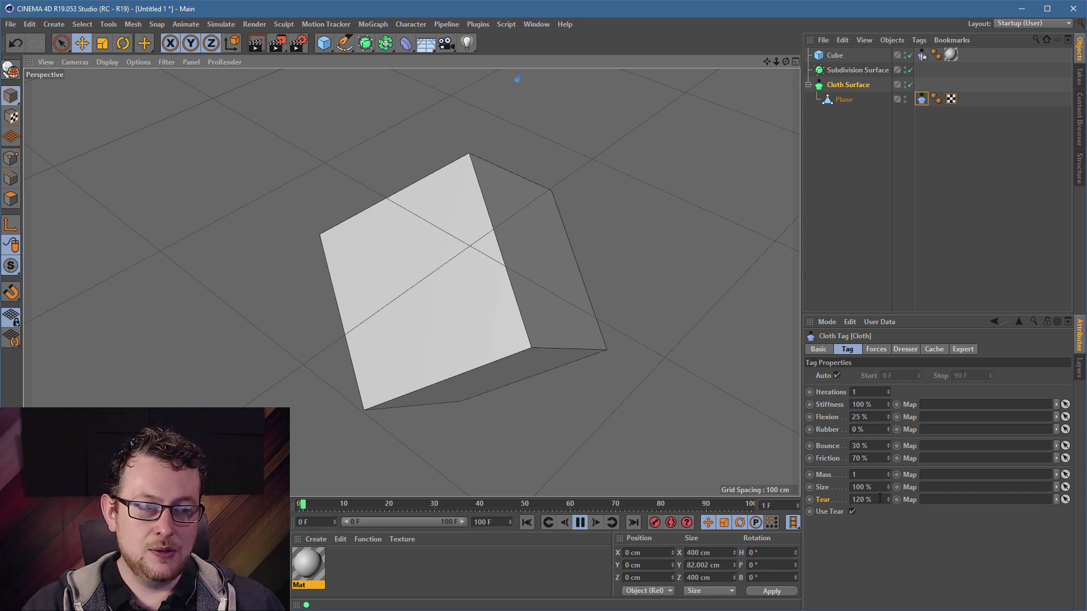
left_click_drag(879, 499, 806, 486)
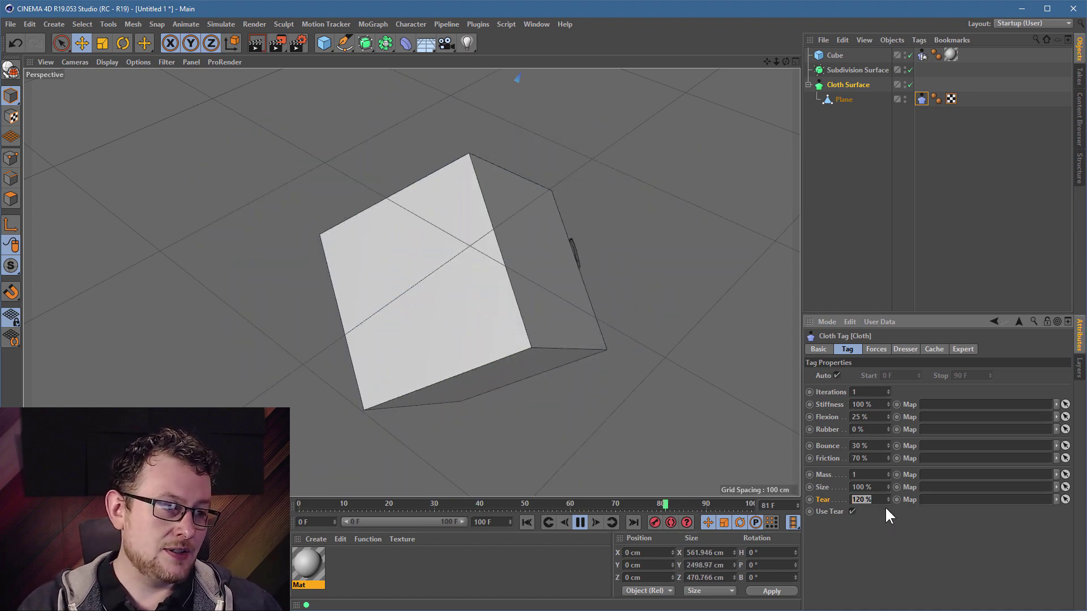
type("110")
key("Return")
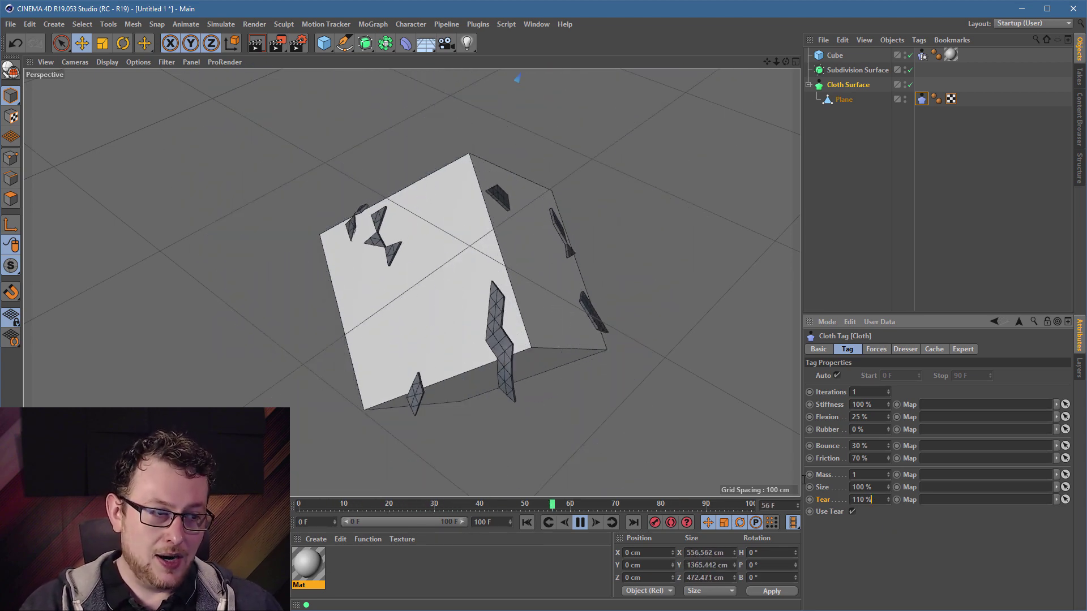
Set the Cloth tag's Tear to 150%, watch the cloth rip over the cube and stop playback at frame 47
left_click_drag(804, 480, 789, 478)
type("150")
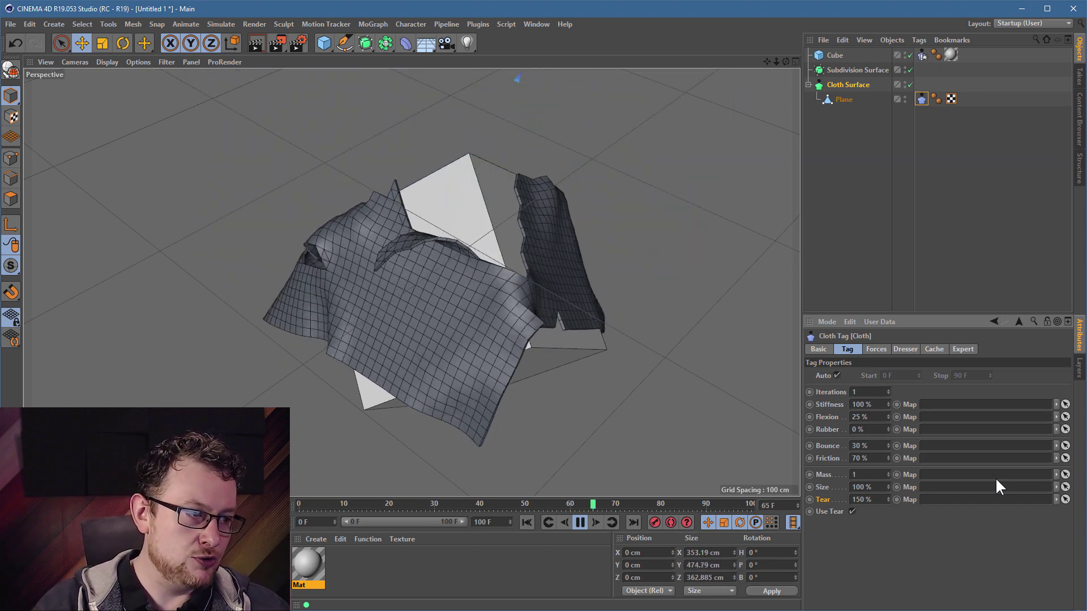
left_click(580, 522)
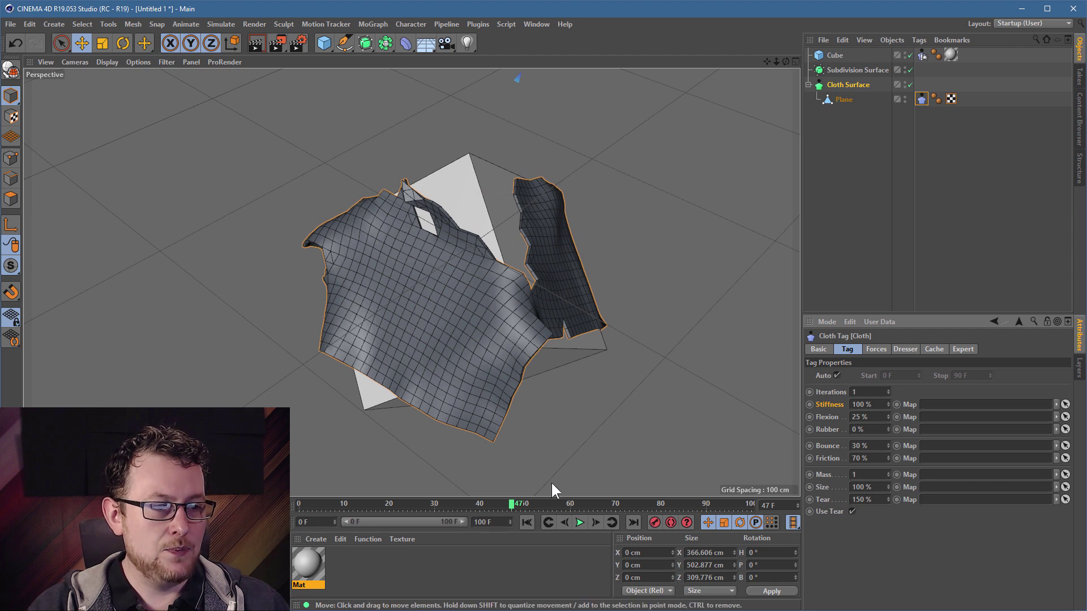
Rewind to frame 0 and switch off the Cloth Surface, with the flat Plane and its mesh in view
left_click(527, 522)
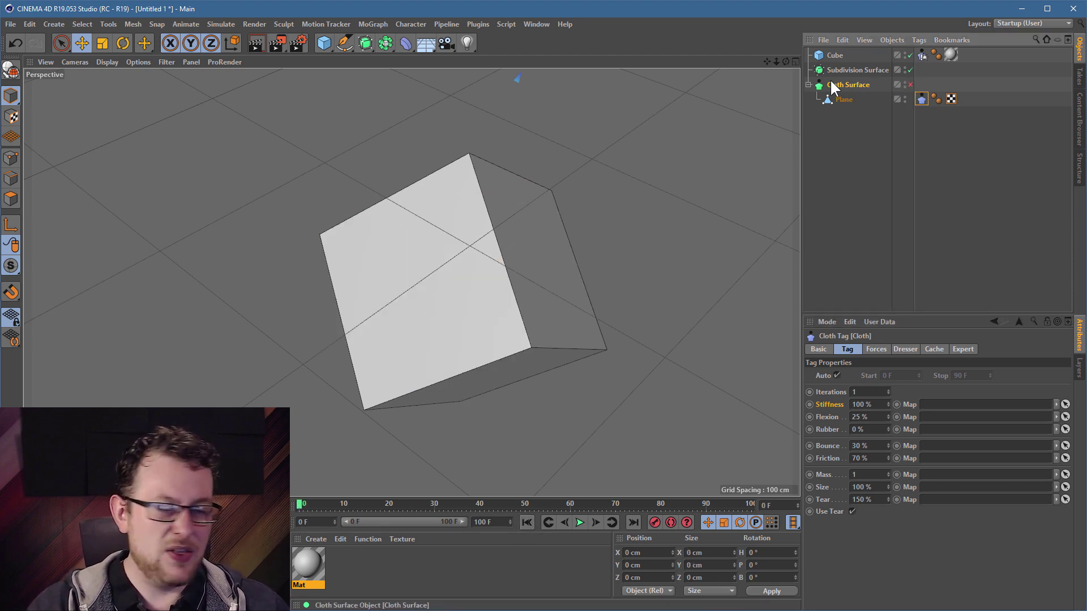
middle_click_drag(403, 237, 363, 421, "alt")
right_click_drag(466, 187, 420, 182, "alt")
middle_click_drag(420, 182, 417, 253, "alt")
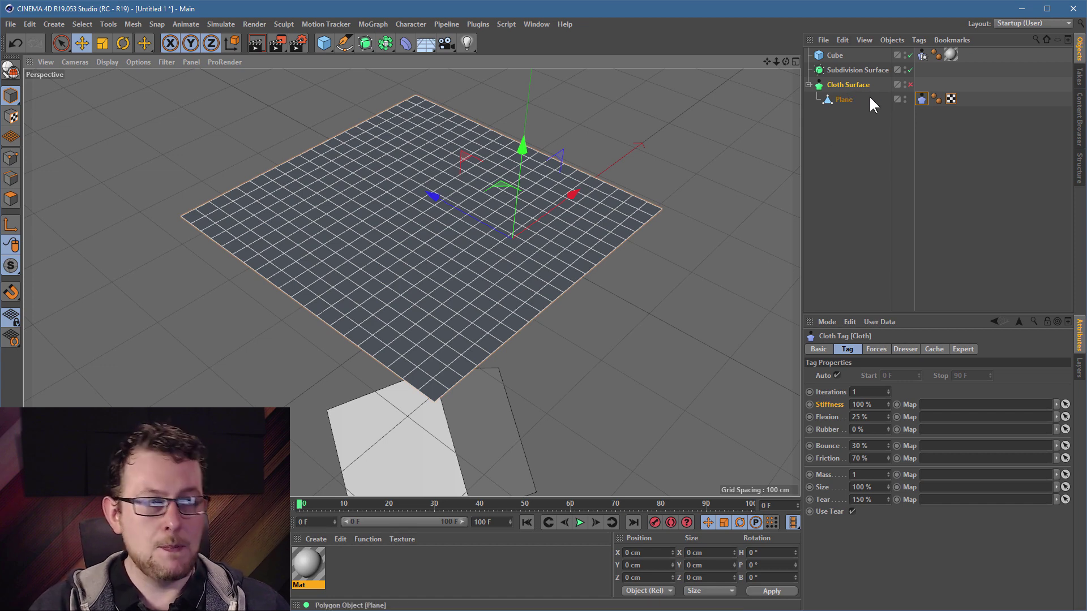
Select the Plane, switch to point editing and activate the Live Selection tool
left_click(845, 100)
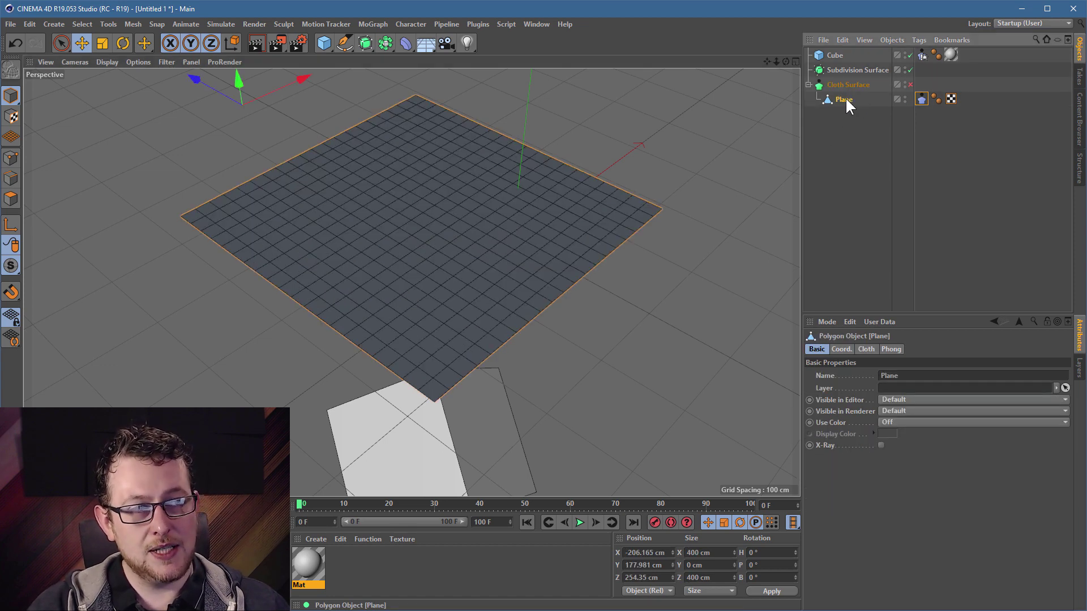
left_click(15, 158)
left_click(57, 46)
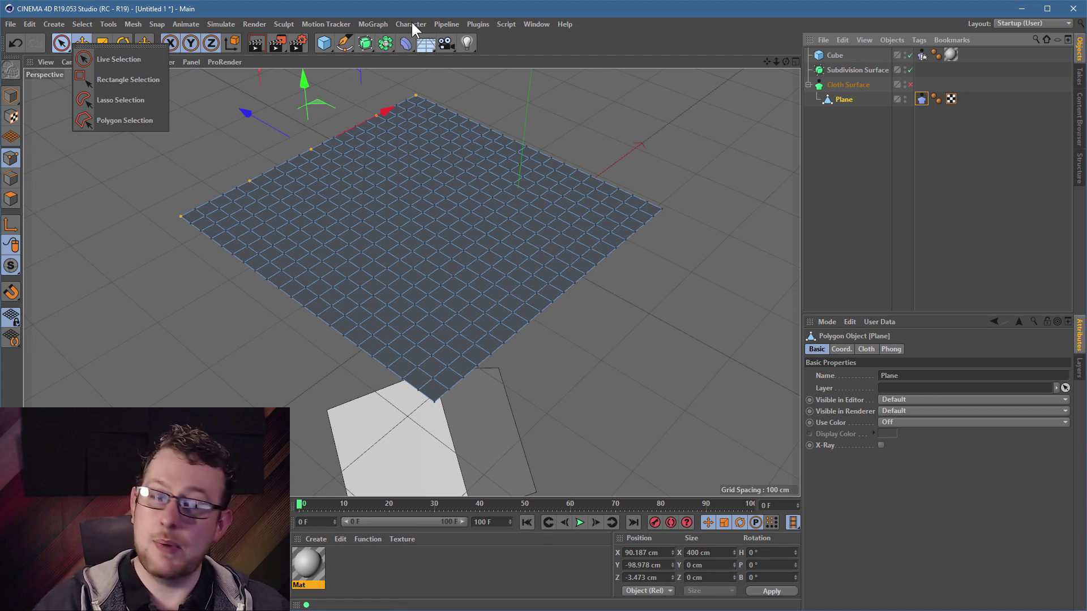
left_click(146, 60)
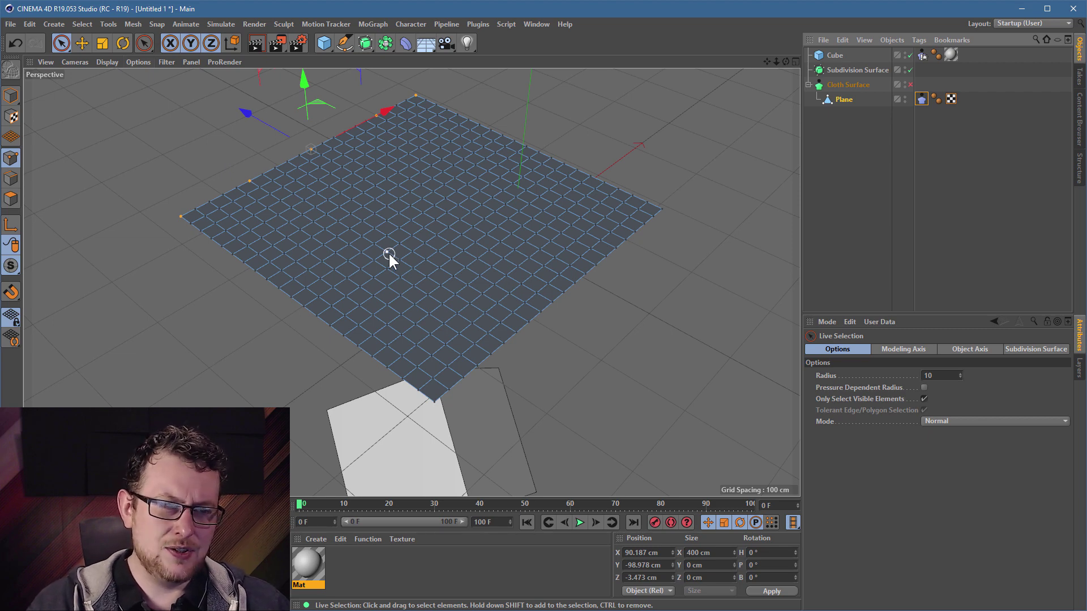
Enlarge the Live Selection radius to 60, select a patch of points in the plane's middle and clear the selection
middle_click_drag(389, 253, 416, 251)
mouse_move(422, 214)
left_mouse_down()
mouse_move(338, 221)
mouse_move(431, 291)
left_mouse_up()
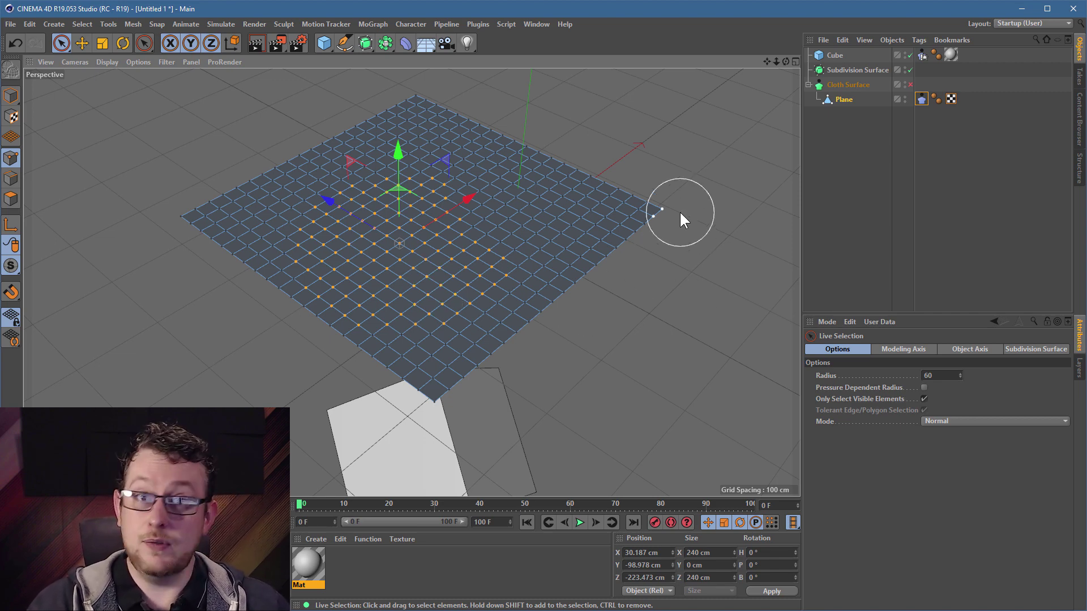
left_click(710, 242)
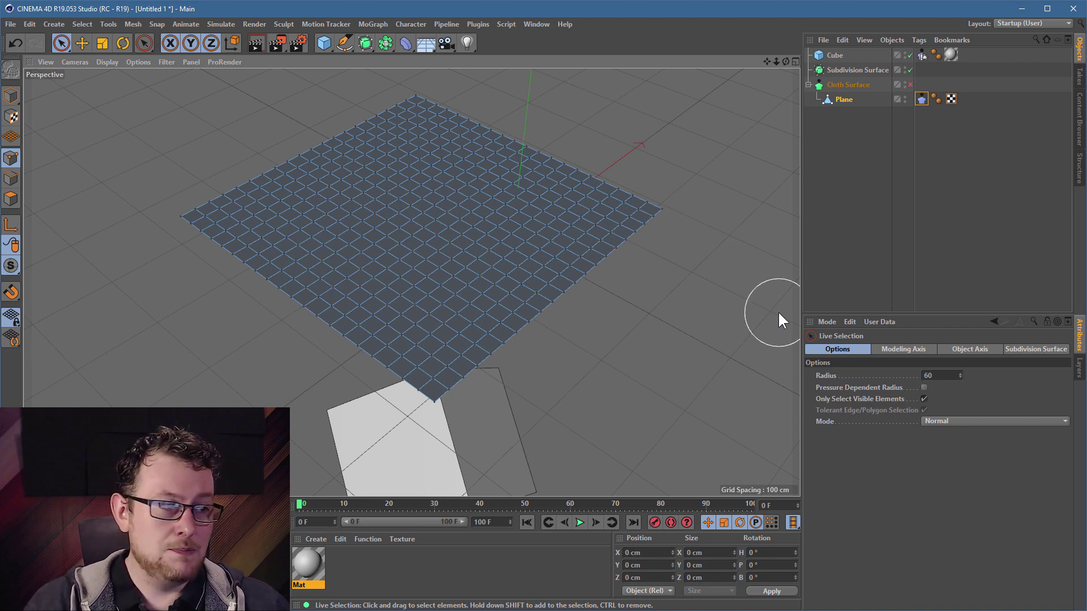
Set Live Selection to Vertex Painting mode and start a vertex map by painting the plane's corner at 100% strength
left_click_drag(61, 43, 127, 68)
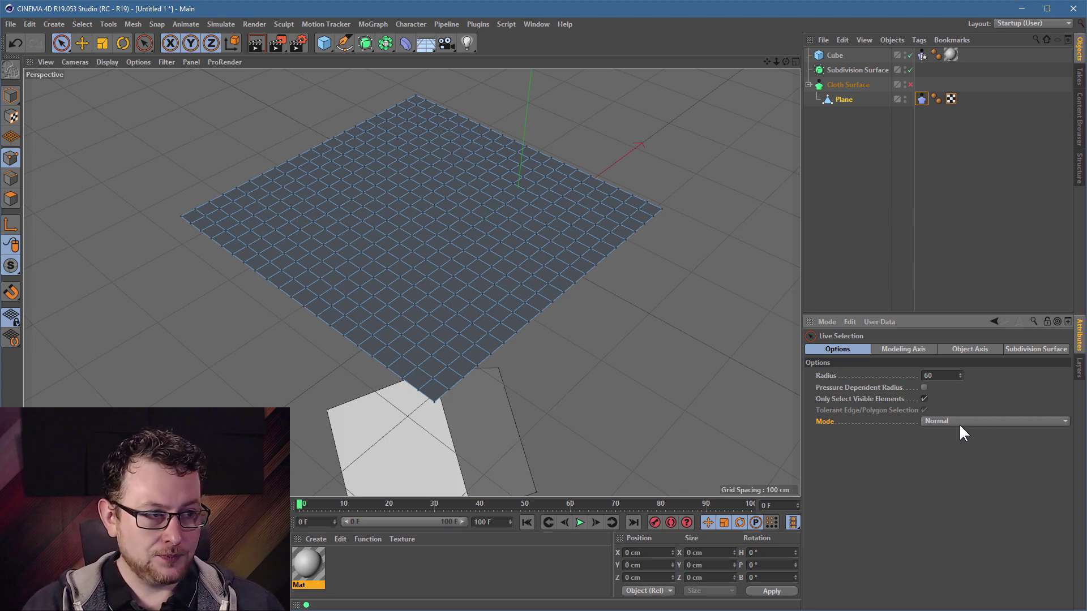
left_click(960, 423)
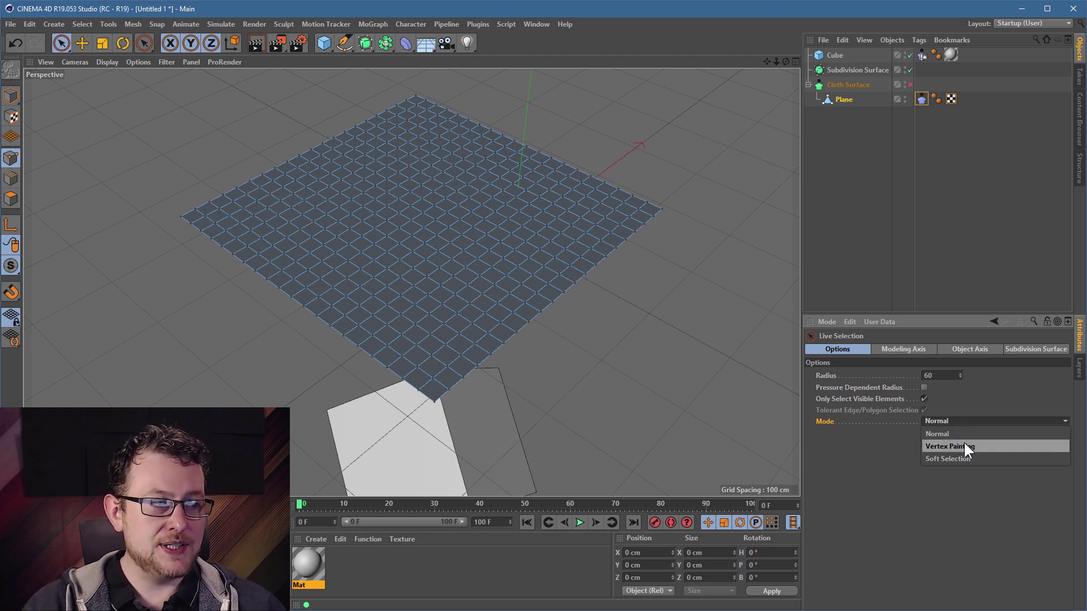
left_click(965, 447)
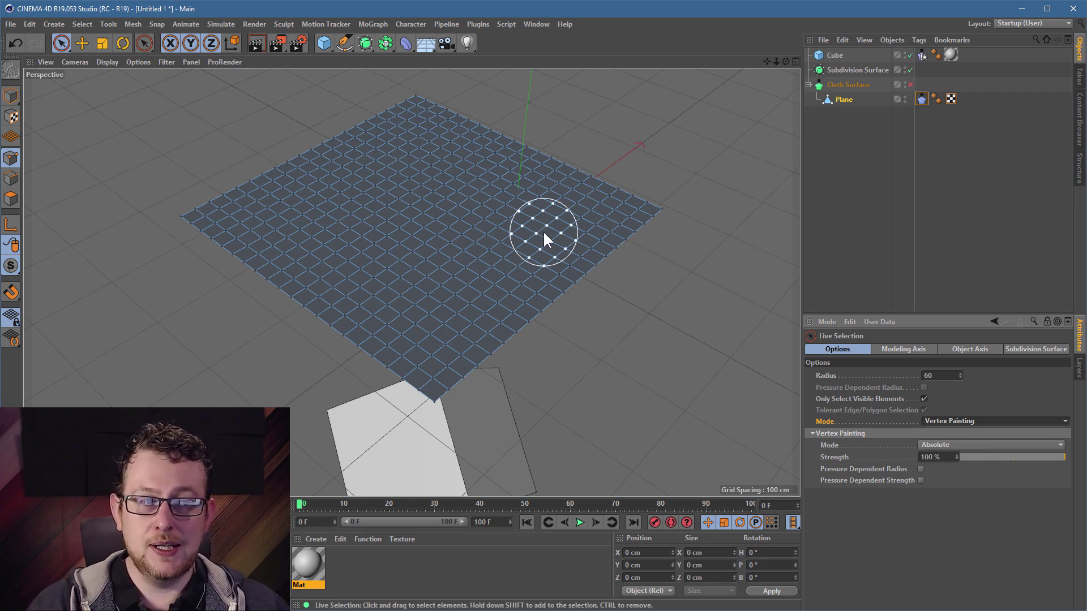
left_click(692, 201)
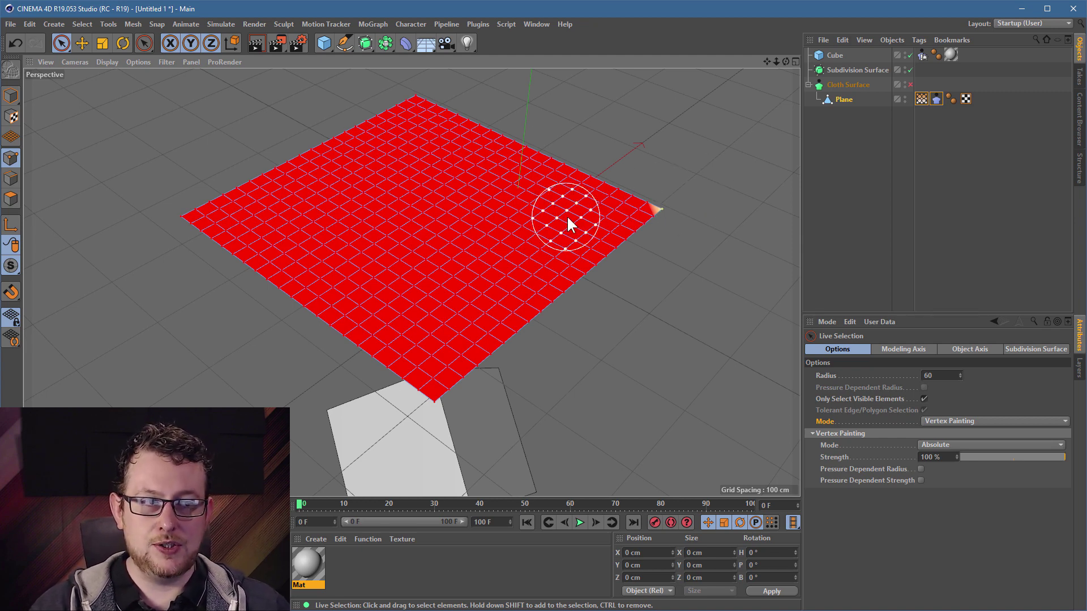
Paint both sides of the plane at 100% strength, leaving a narrow unpainted strip across its middle
mouse_move(585, 164)
left_mouse_down()
mouse_move(669, 284)
mouse_move(638, 179)
mouse_move(647, 238)
mouse_move(573, 208)
left_mouse_up()
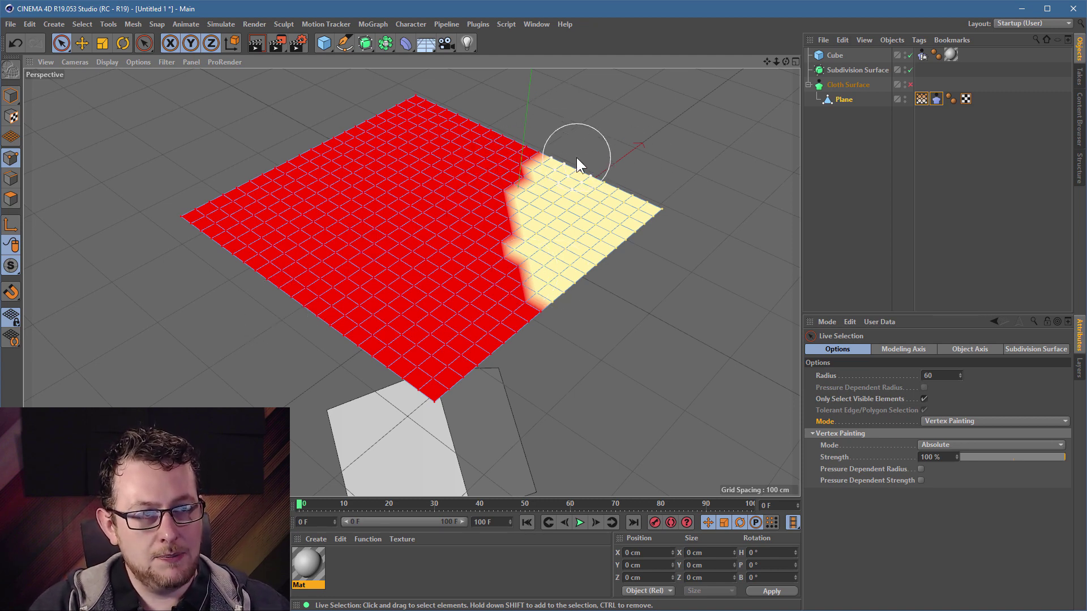
mouse_move(563, 161)
left_mouse_down()
mouse_move(326, 331)
mouse_move(521, 294)
mouse_move(479, 310)
left_mouse_up()
mouse_move(408, 269)
left_mouse_down("alt")
mouse_move(510, 299)
mouse_move(543, 280)
left_mouse_up("alt")
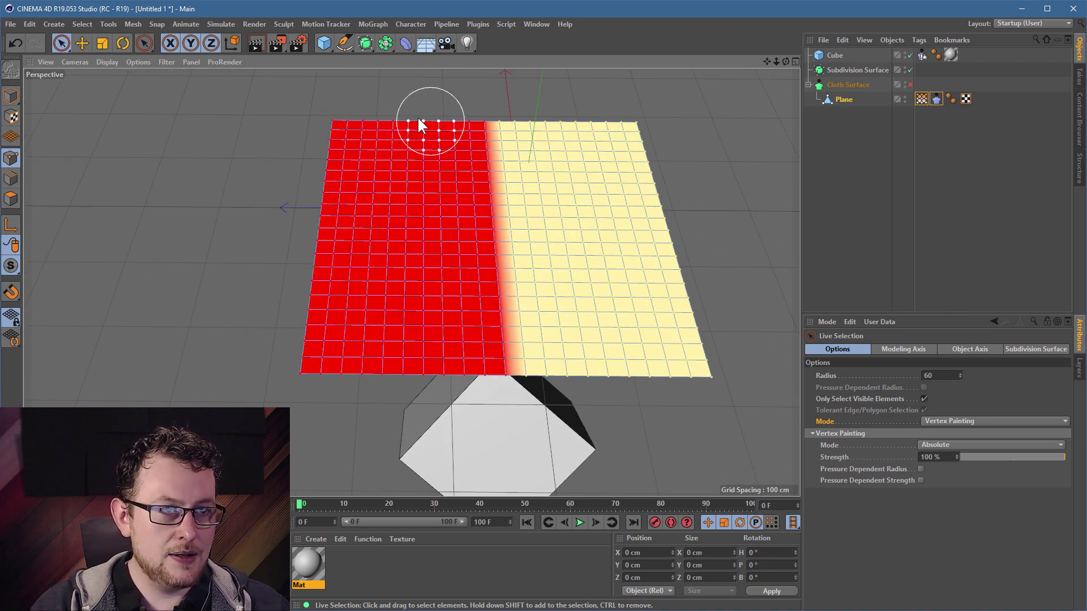
mouse_move(419, 114)
left_mouse_down()
mouse_move(444, 325)
mouse_move(398, 390)
mouse_move(340, 316)
mouse_move(366, 233)
mouse_move(367, 161)
left_mouse_up()
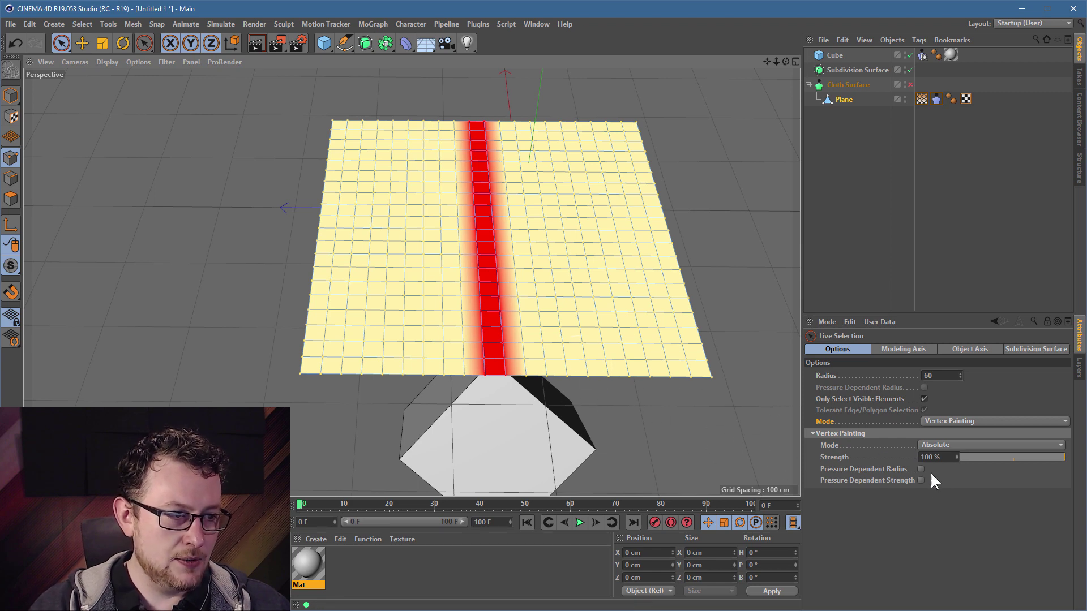
Set the brush radius to 20 and the strength to 72%, and paint the strip's end nearest the cube
double_click(938, 376)
type("20")
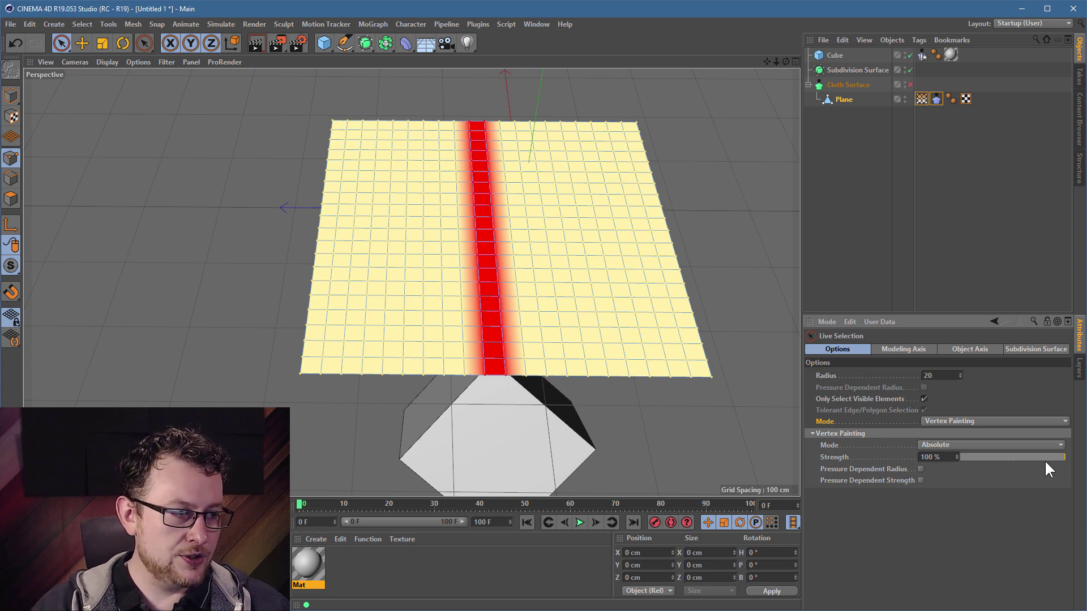
left_click_drag(1045, 456, 1036, 456)
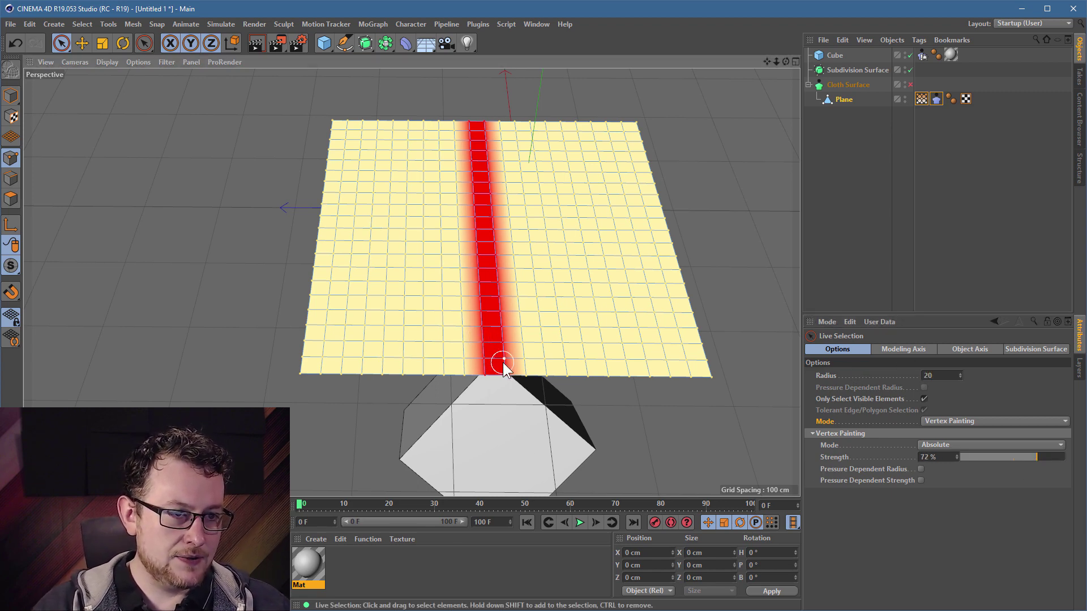
mouse_move(504, 362)
right_mouse_down("alt")
mouse_move(548, 351)
mouse_move(559, 335)
right_mouse_up("alt")
middle_click_drag(559, 335, 528, 374, "alt")
mouse_move(439, 428)
left_mouse_down()
mouse_move(441, 327)
mouse_move(451, 319)
mouse_move(476, 366)
mouse_move(468, 437)
left_mouse_up()
Paint the next two sections of the middle strip at 46% and 23% strength, leaving its far end unpainted
left_click(1015, 446)
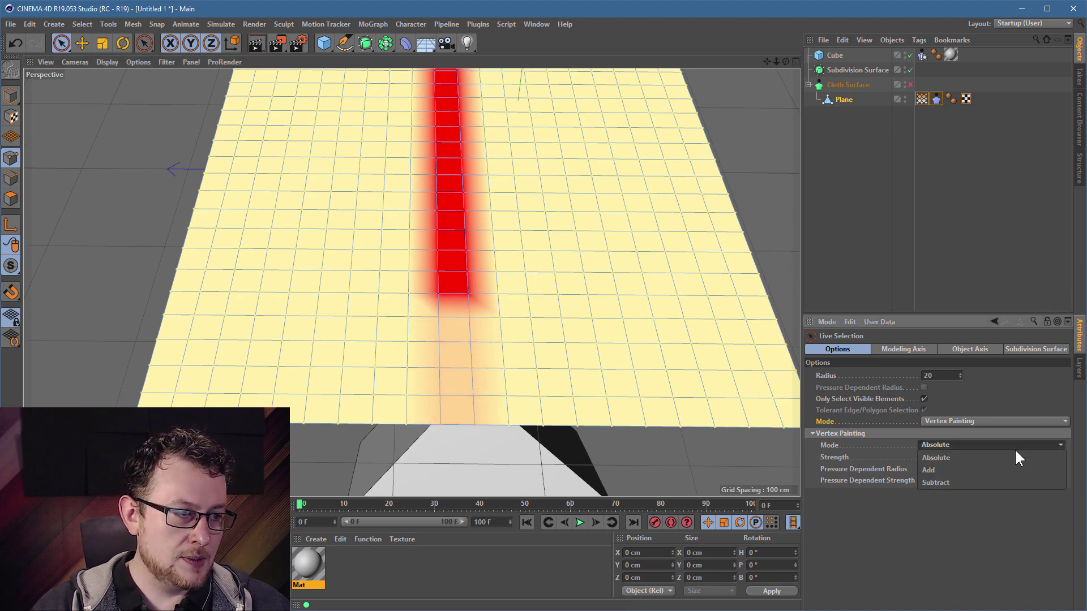
left_click(1009, 441)
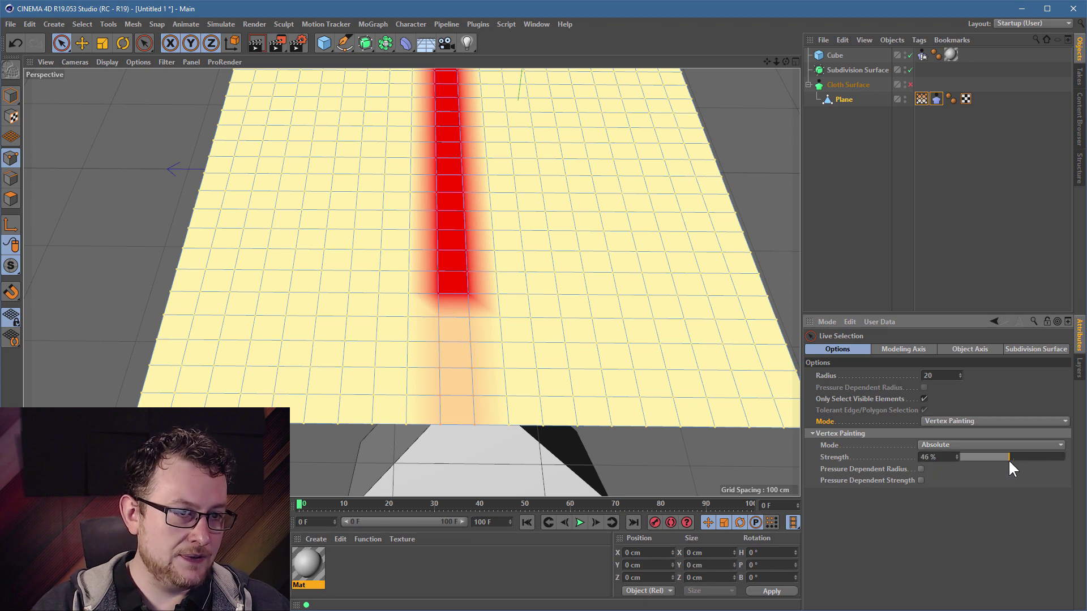
mouse_move(439, 296)
left_mouse_down("ctrl")
mouse_move(468, 286)
mouse_move(459, 230)
mouse_move(442, 214)
mouse_move(437, 289)
mouse_move(468, 220)
mouse_move(452, 196)
left_mouse_up("ctrl")
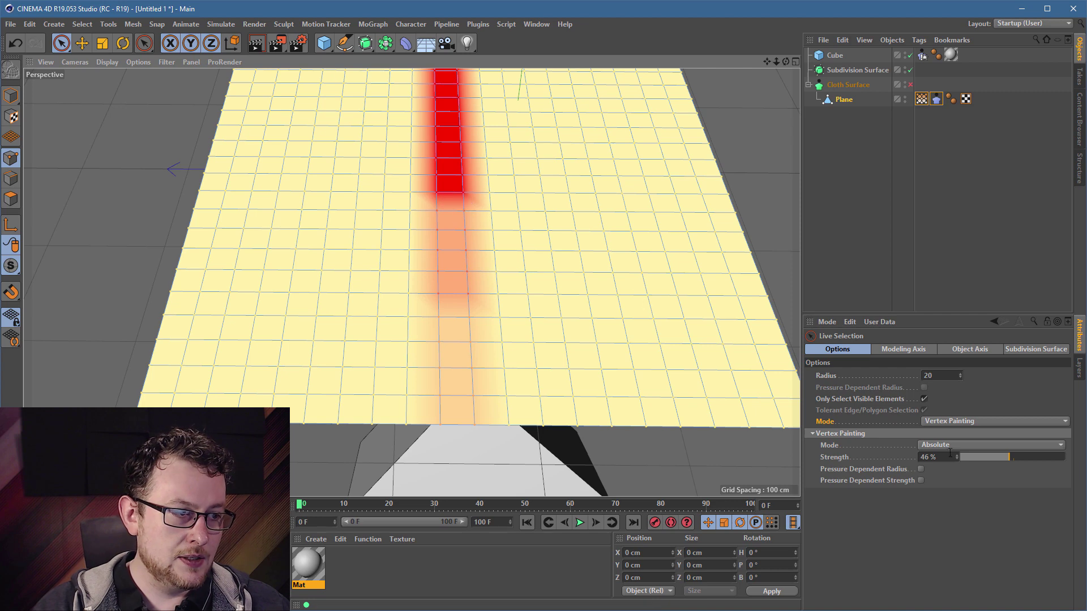
left_click(984, 455)
middle_click_drag(451, 270, 489, 372, "alt")
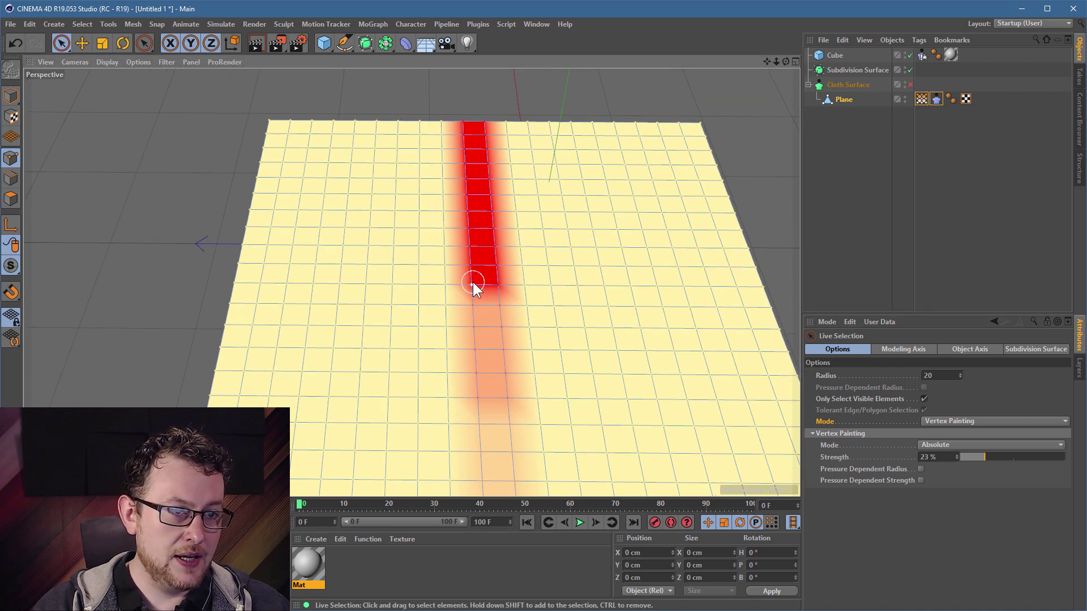
mouse_move(472, 284)
left_mouse_down()
mouse_move(471, 219)
mouse_move(490, 233)
mouse_move(497, 286)
mouse_move(470, 213)
left_mouse_up()
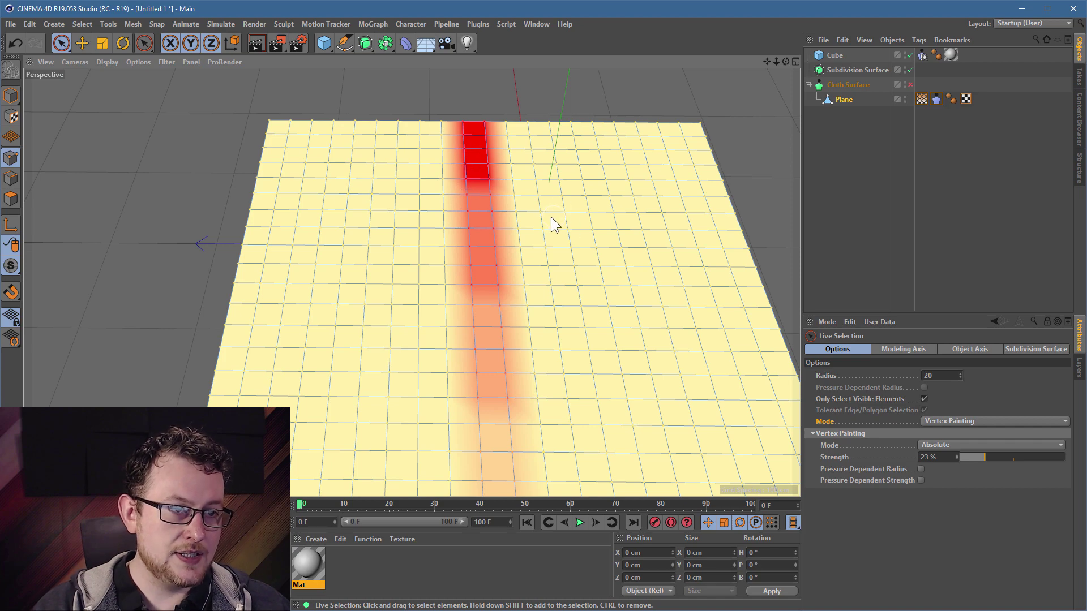
mouse_move(556, 223)
left_mouse_down("alt")
mouse_move(500, 242)
mouse_move(465, 216)
left_mouse_up("alt")
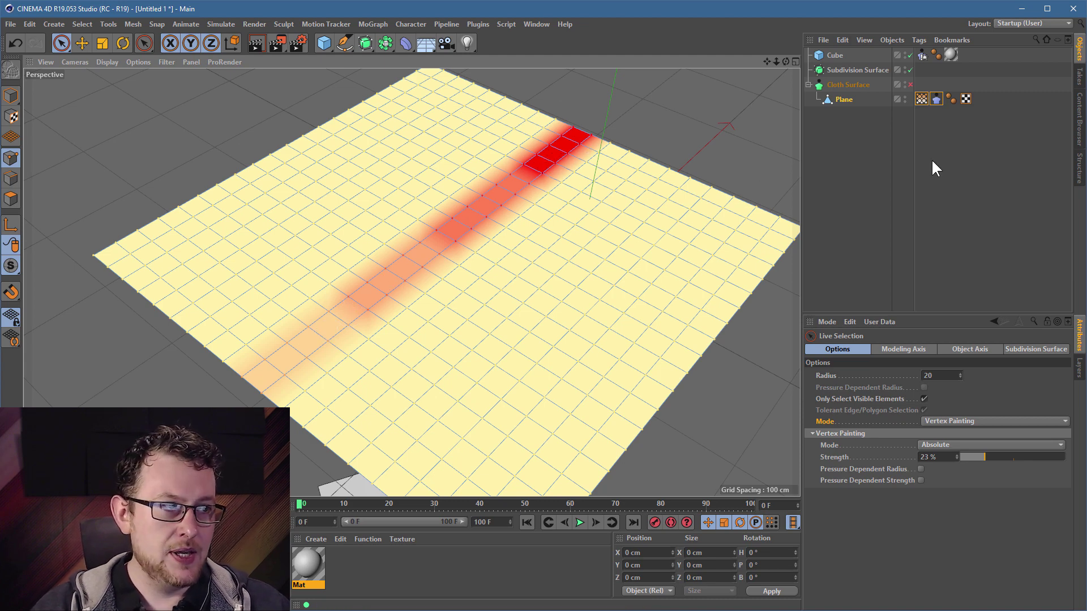
Rename the Plane's vertex map tag as "tearing vmap"
left_click(922, 99)
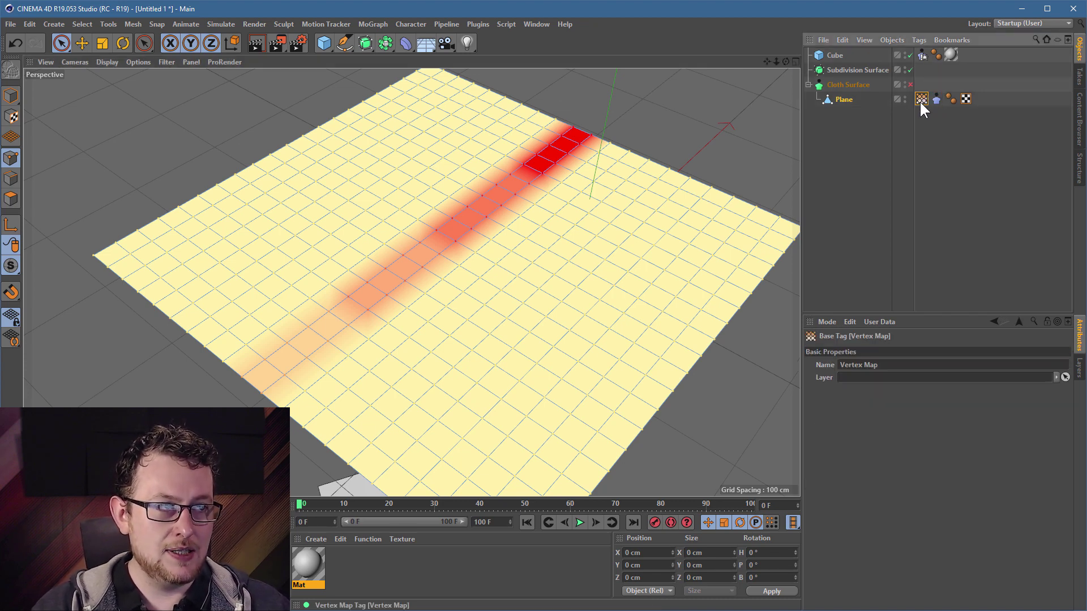
left_click(858, 364)
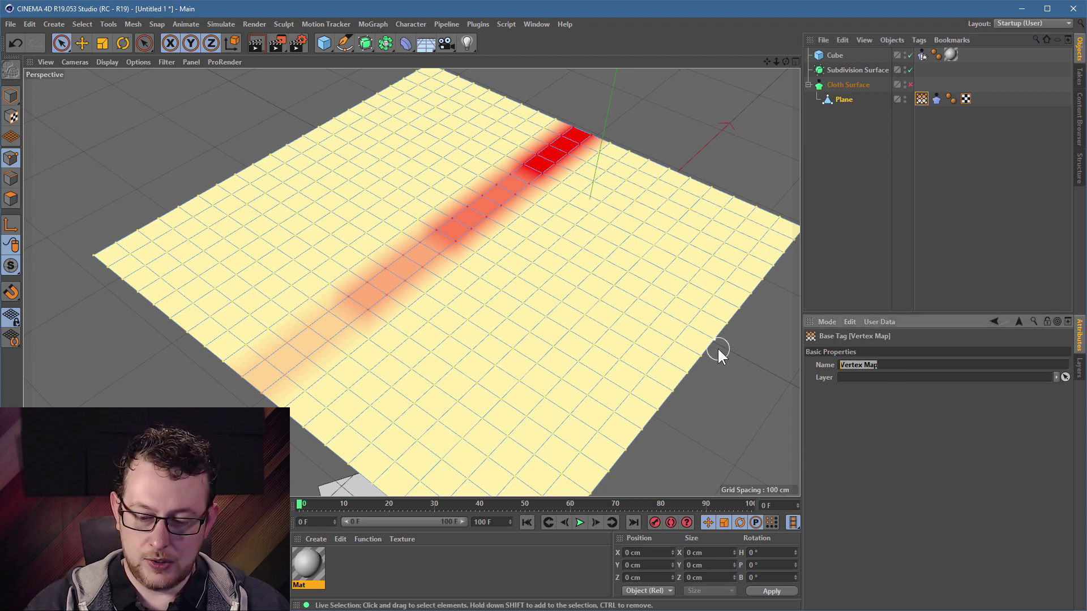
type("tear")
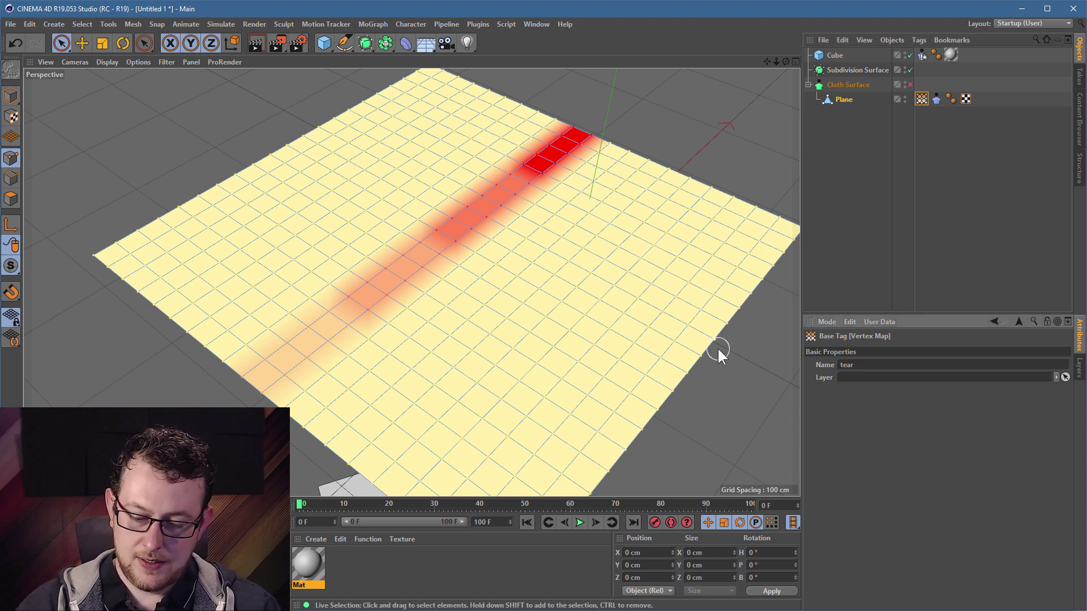
type("ing vmap")
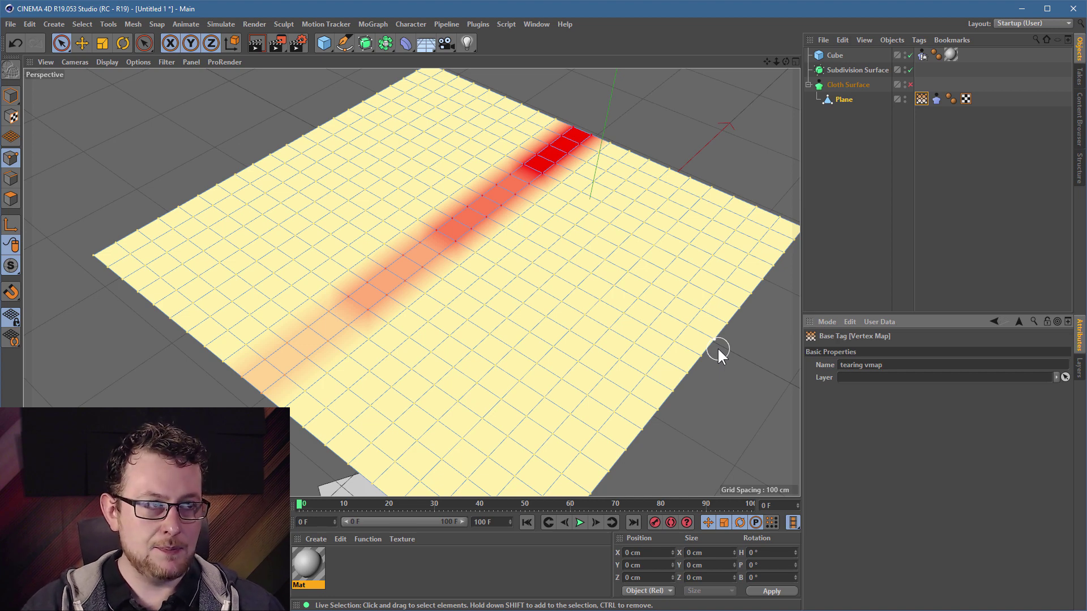
key("Return")
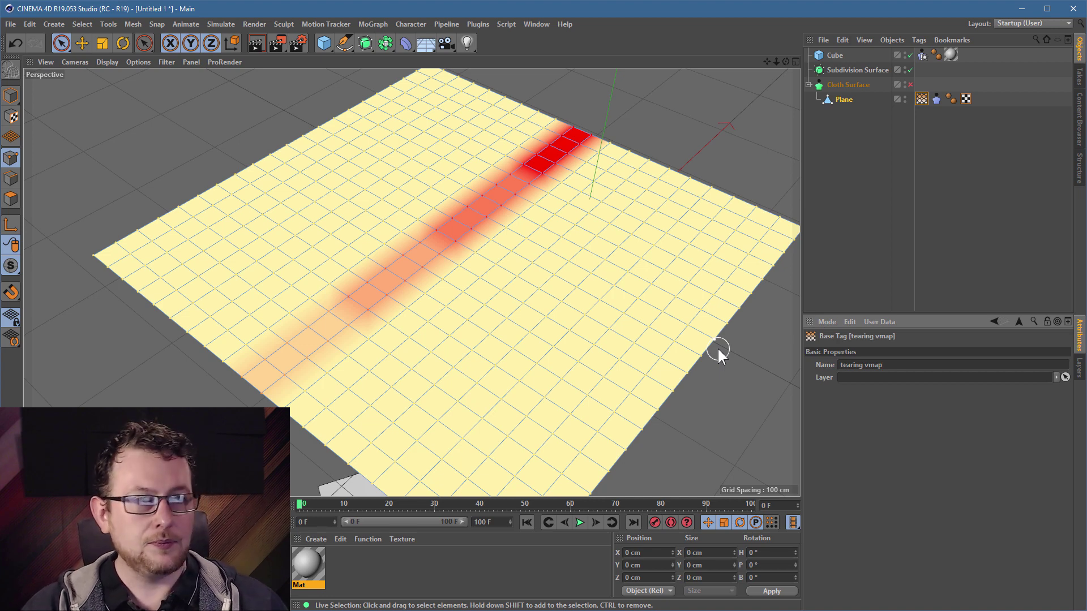
Assign tearing vmap as the Cloth tag's Tear map, and display the vertex map with plane and cube in view
left_click(937, 97)
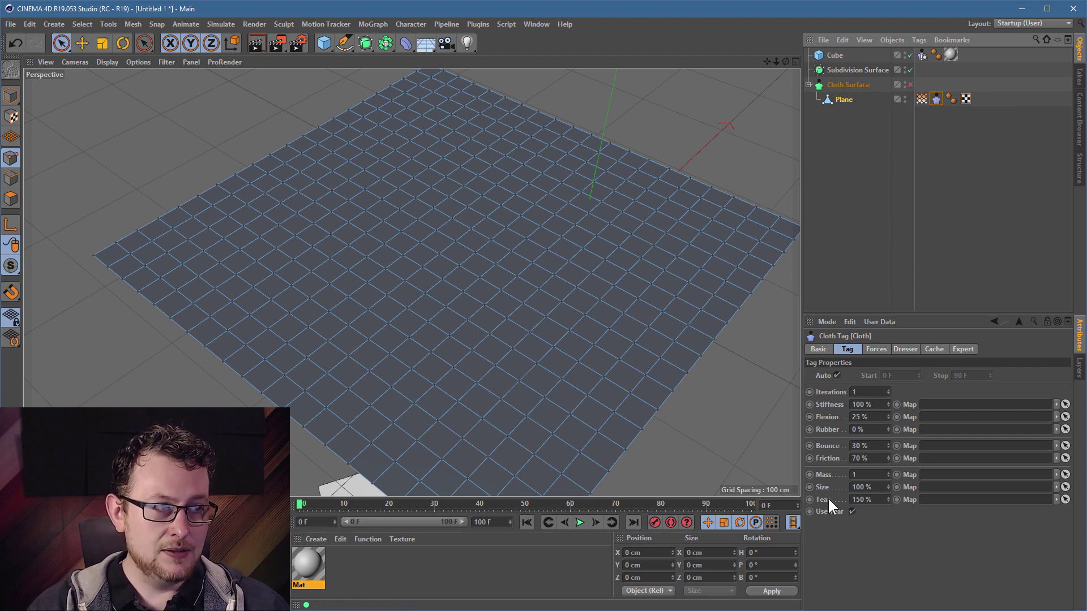
left_click_drag(921, 99, 955, 508)
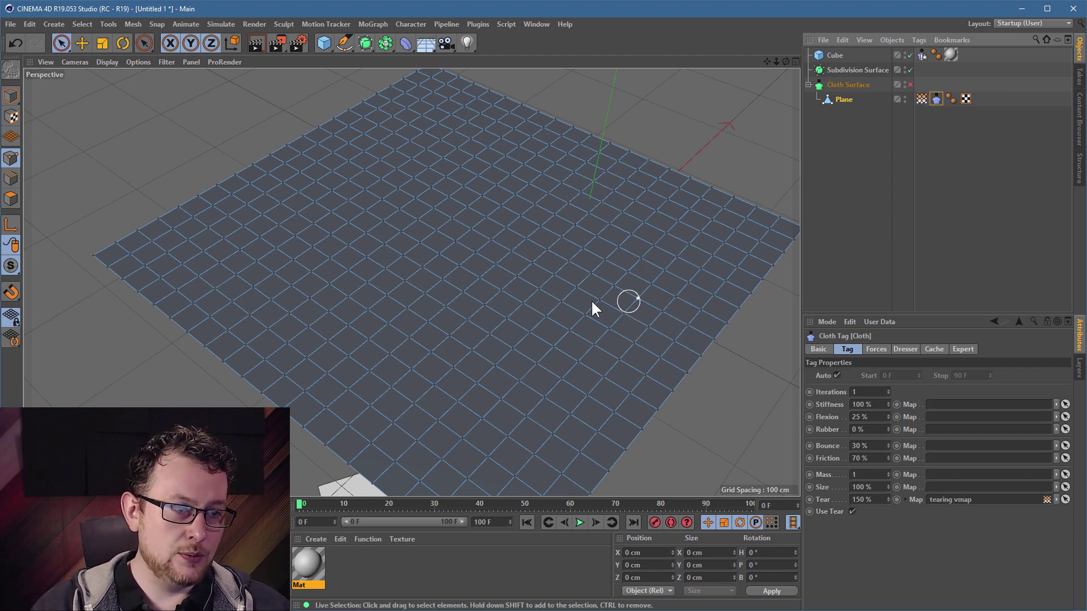
right_click_drag(569, 320, 465, 314, "alt")
left_click_drag(465, 313, 501, 303, "alt")
left_click(922, 101)
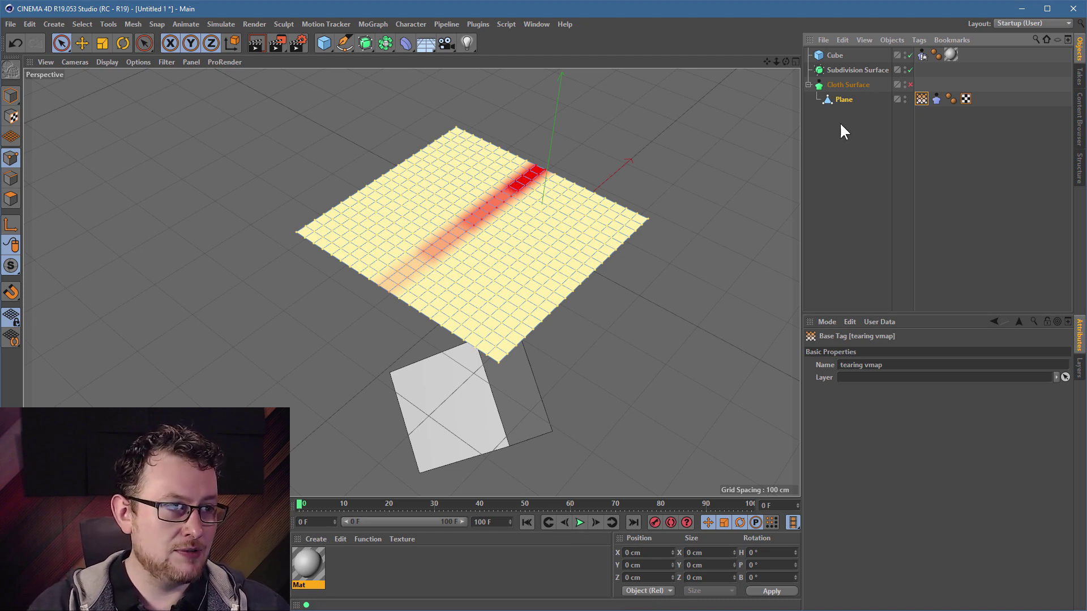
Play the simulation to frame 15, switch on the Cloth Surface and clear the selection
left_click(579, 523)
left_click(580, 523)
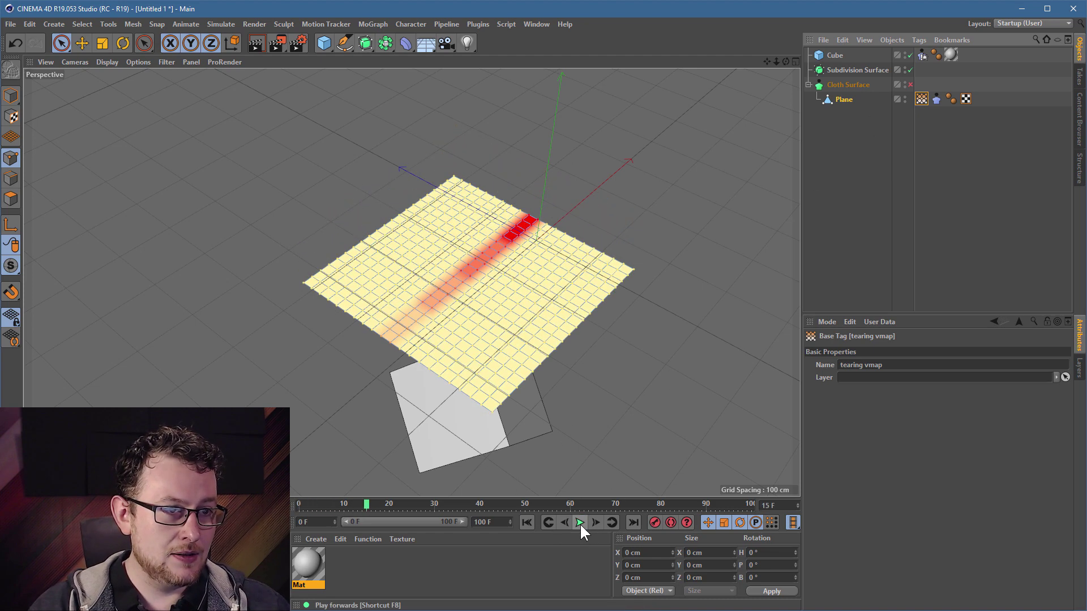
left_click(908, 84)
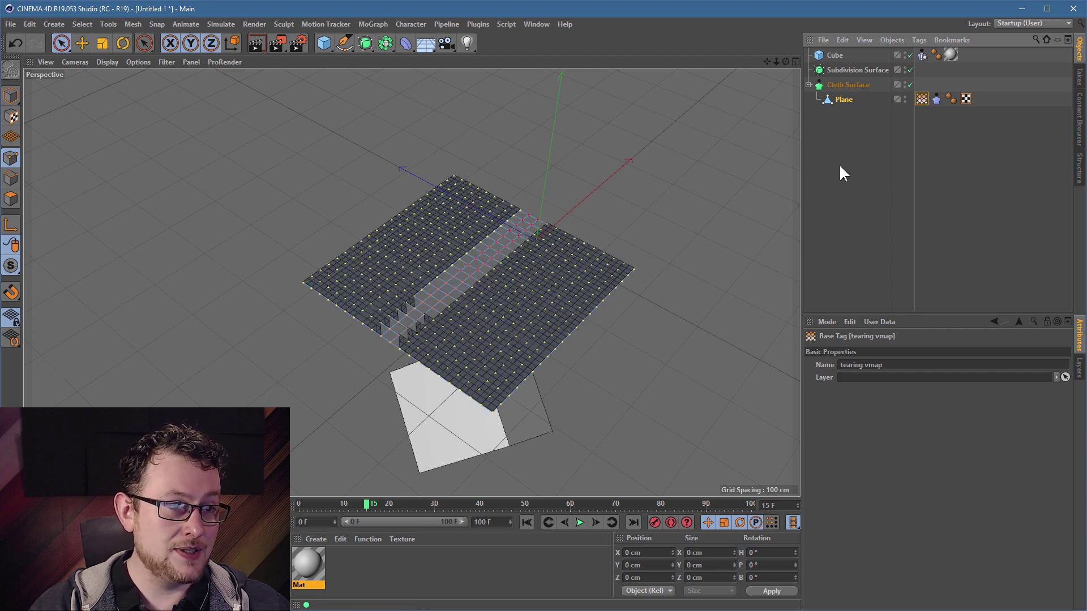
left_click(855, 159)
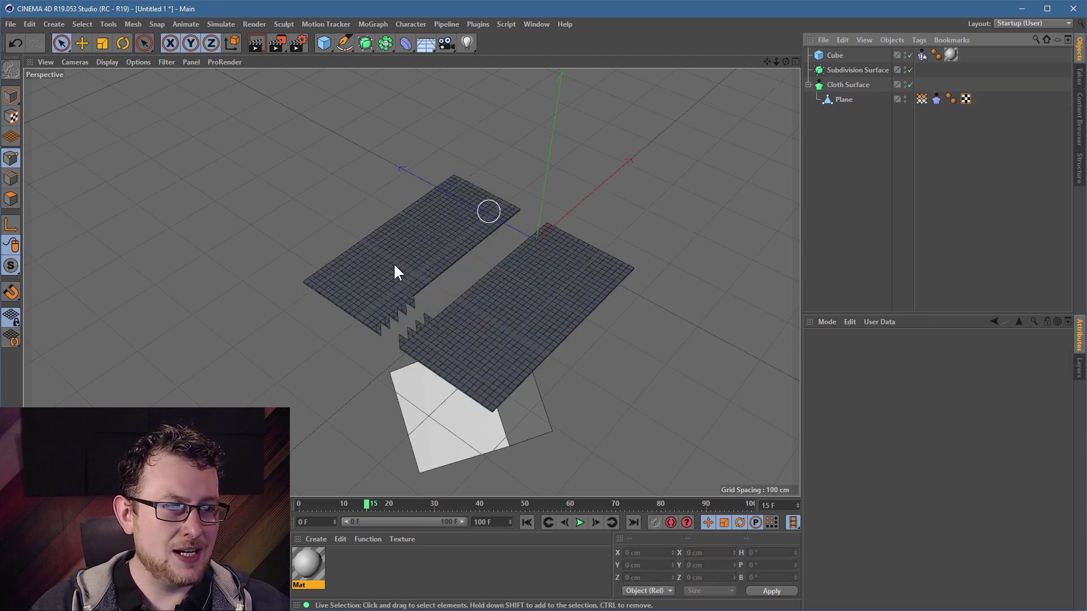
Set the Cloth tag's Tear to 200%, rewind to frame 0 and play the simulation again
left_click(936, 99)
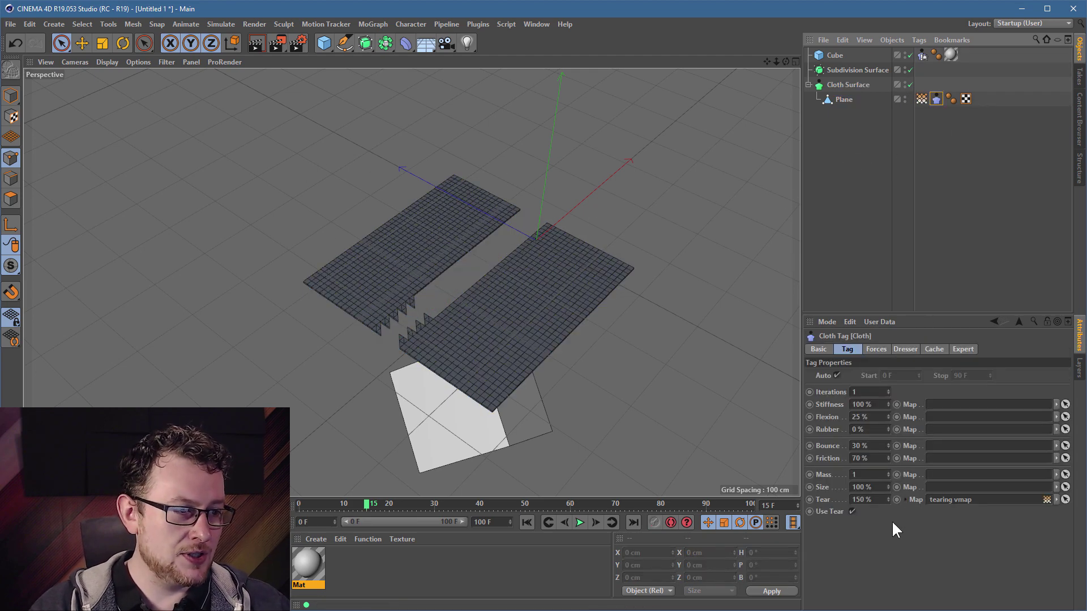
left_click_drag(883, 498, 821, 489)
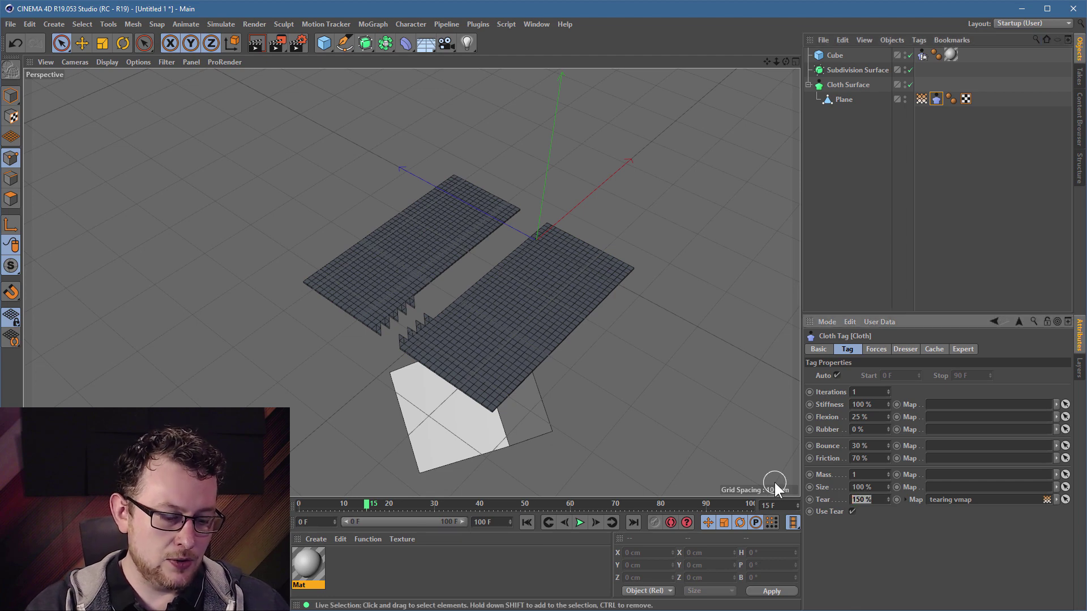
type("200")
key("Return")
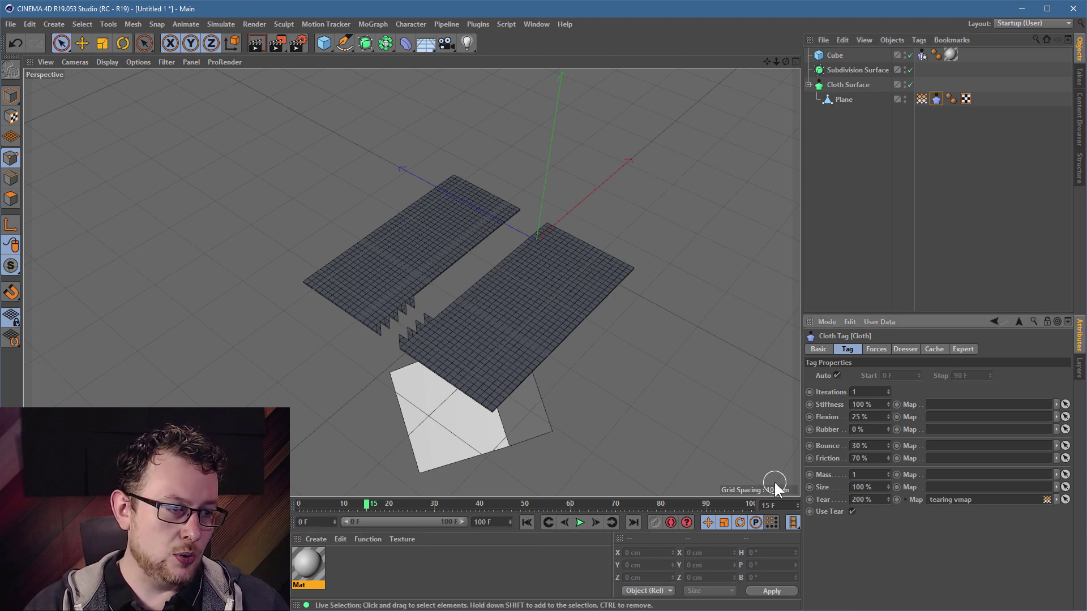
left_click(526, 522)
left_click(579, 521)
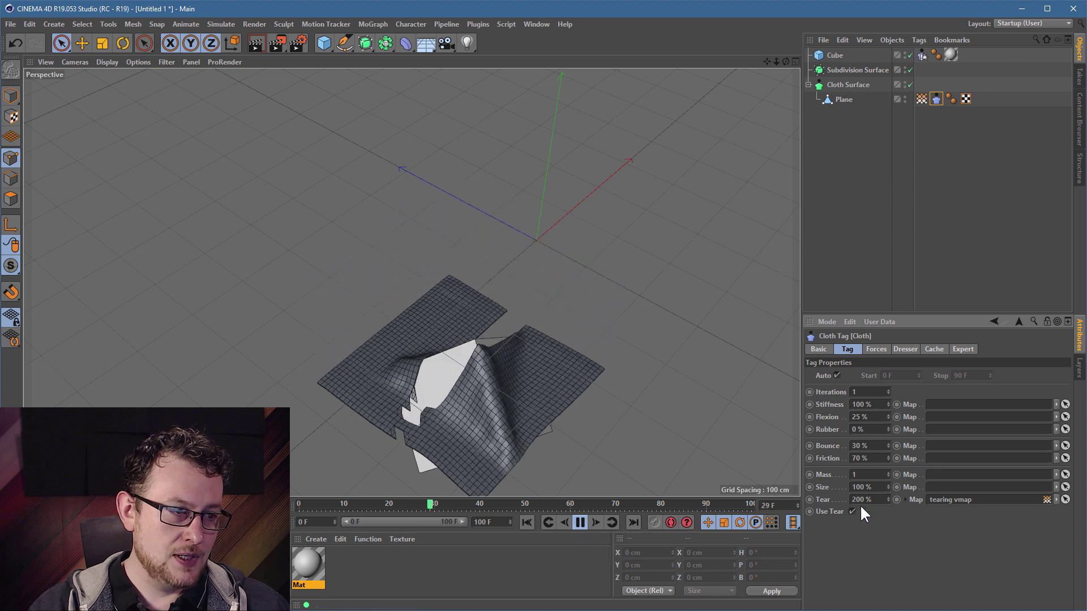
Try a Tear value of 300% on the Plane's Cloth tag while the simulation plays
left_click_drag(876, 500, 733, 488)
type("3")
key("Return")
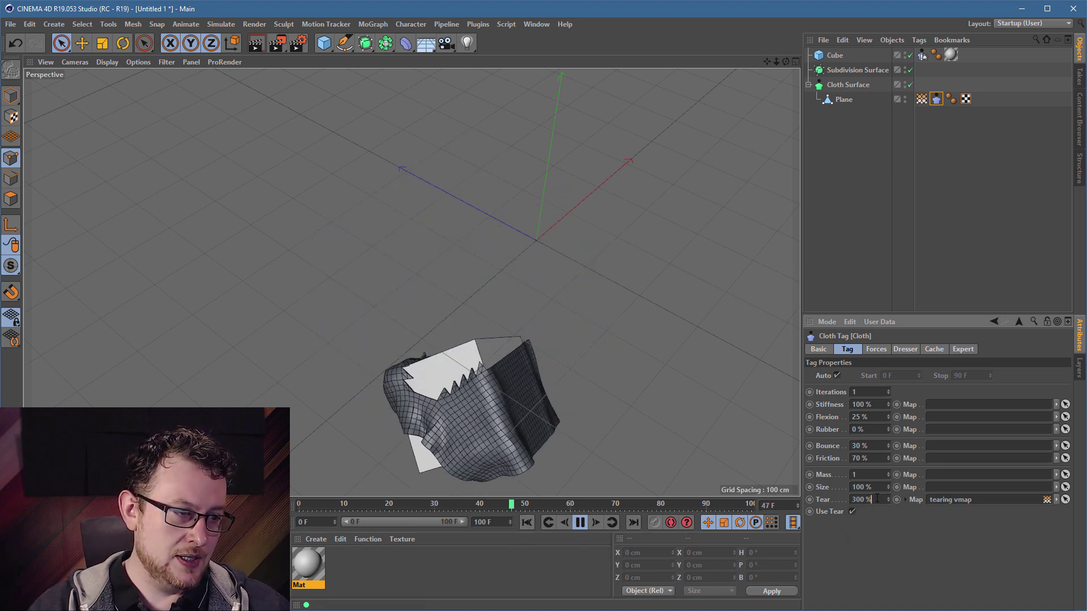
Set the Cloth tag's Tear to 500% during playback and stop the simulation
left_click_drag(876, 500, 645, 496)
type("500")
key("Return")
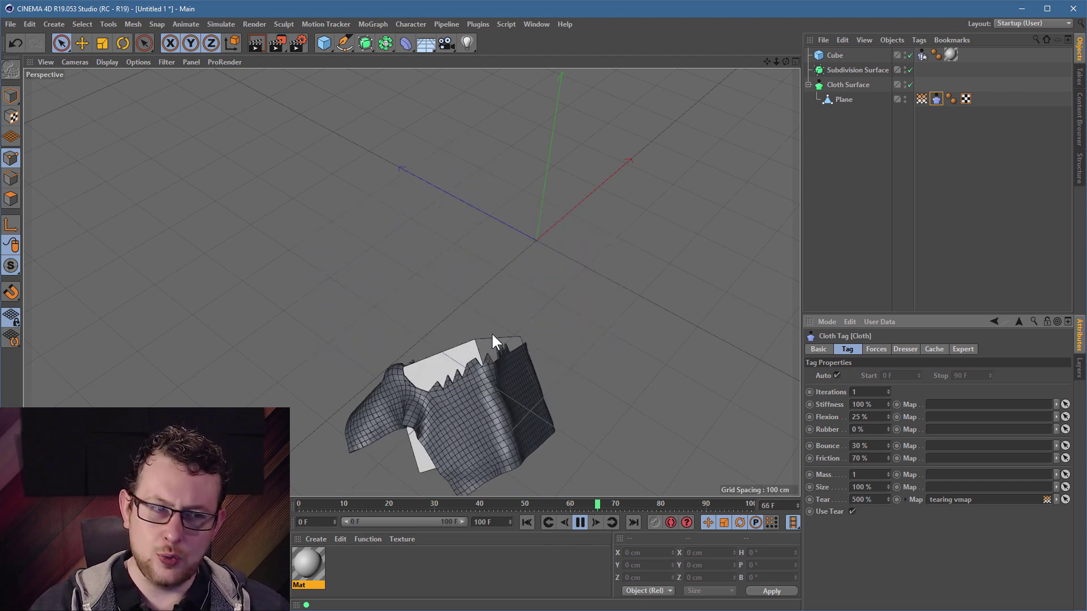
left_click(579, 521)
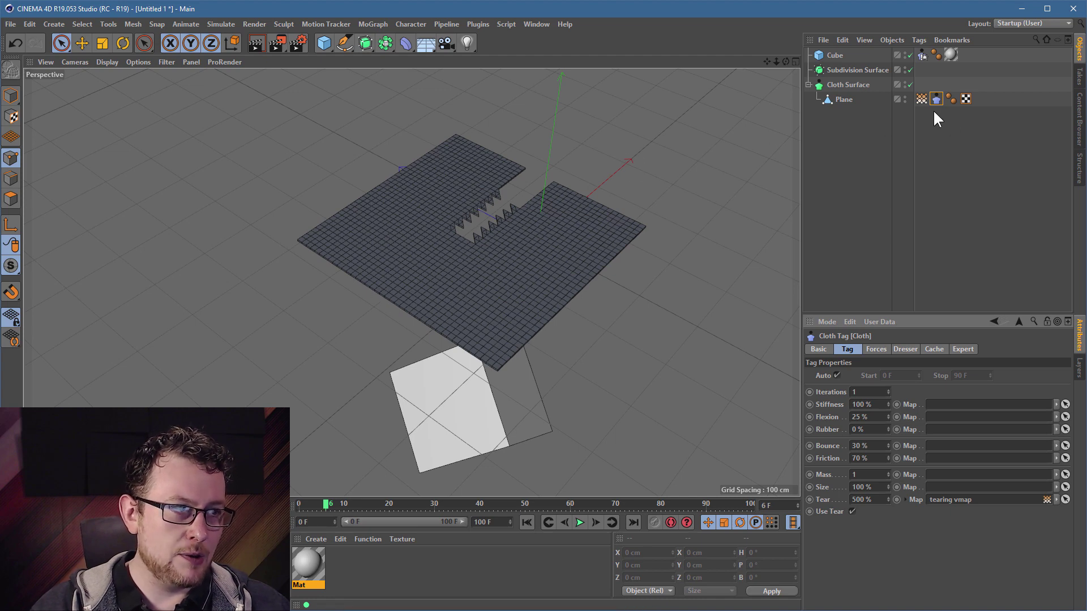
Inspect the Plane's tearing vertex map with the Cloth Surface temporarily switched off, and clear the selection
left_click(922, 99)
left_click(842, 99)
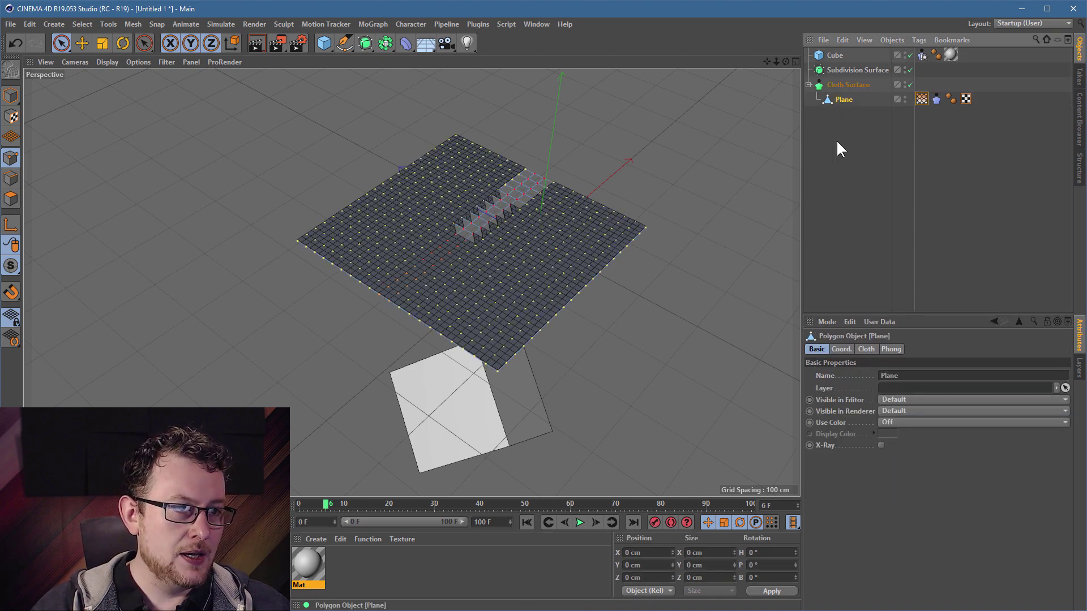
right_click_drag(429, 254, 513, 219, "alt")
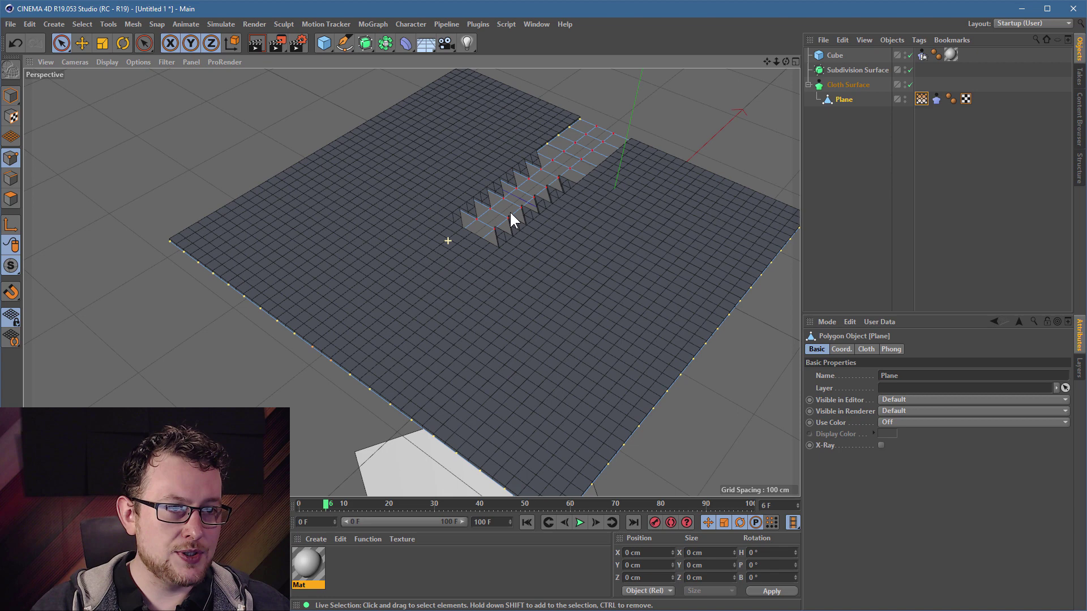
left_click(909, 85)
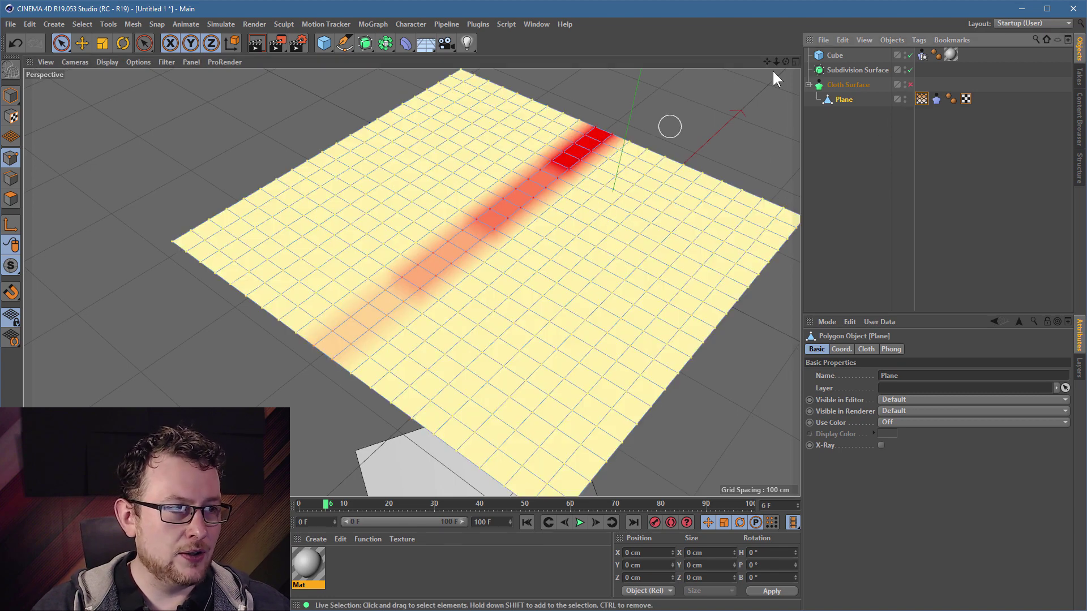
left_click(846, 116)
left_click(909, 84)
Play the simulation again and examine how the cloth tears over the cube from another side
scroll(526, 300, "down", 3)
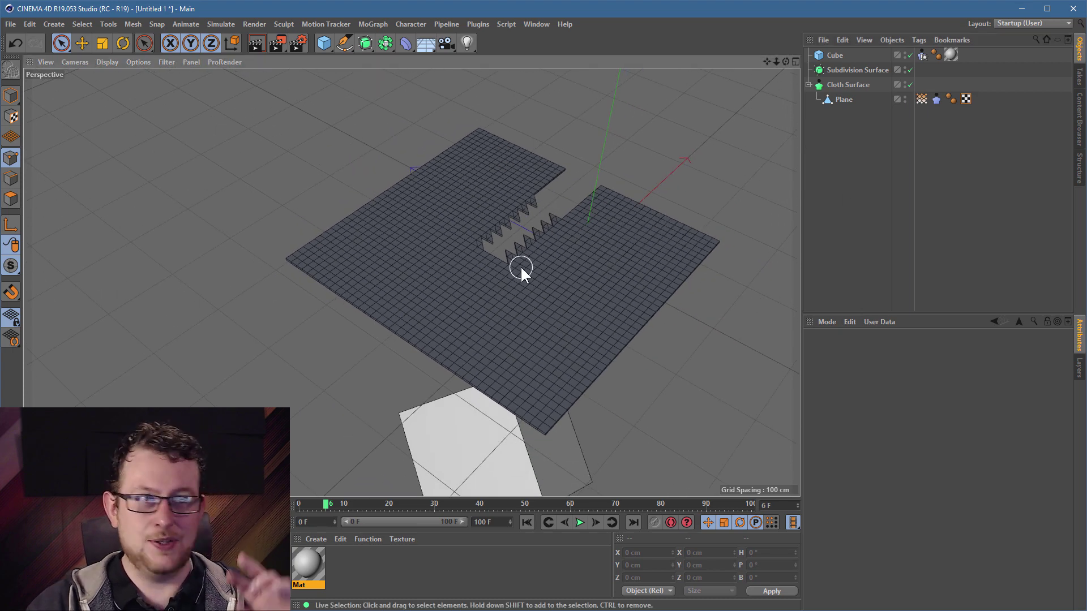
middle_click_drag(465, 290, 467, 248, "alt")
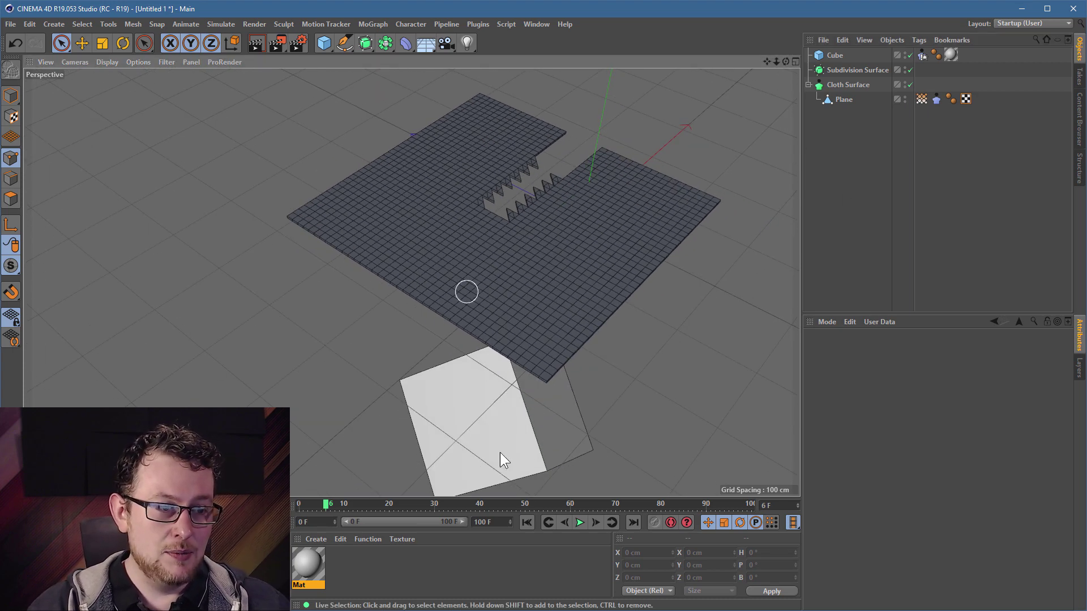
left_click(580, 522)
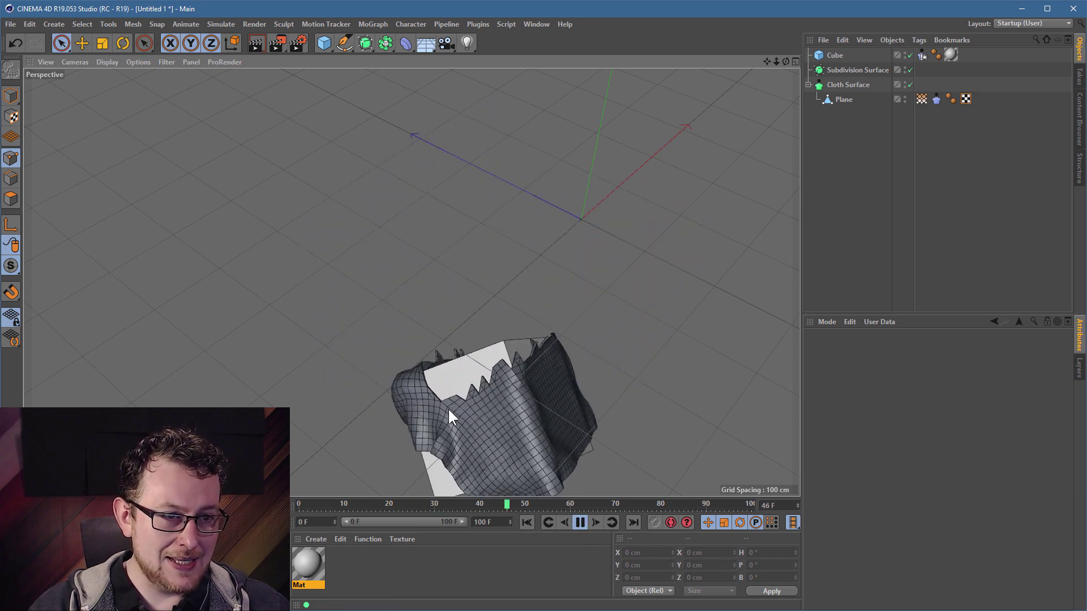
left_click_drag(536, 374, 605, 395, "alt")
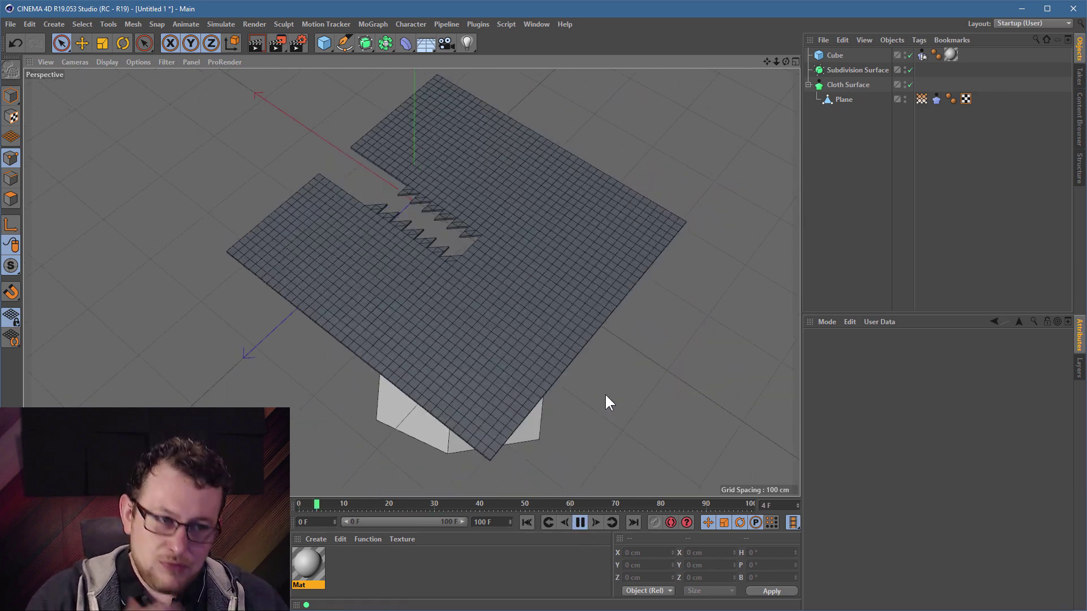